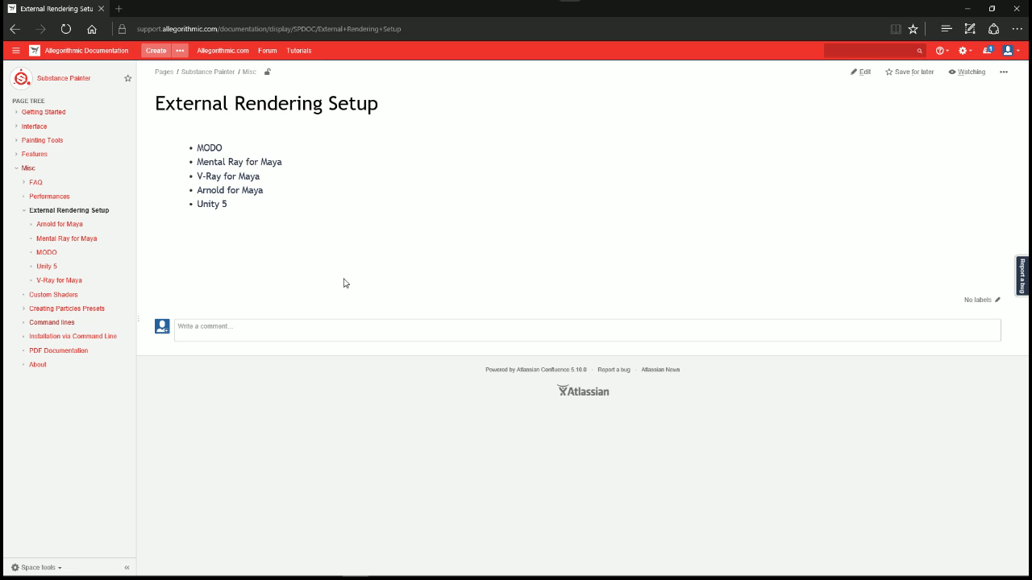
Step: Open the V-Ray for Maya documentation page and read through its texture export and material setup instructions
left_click(224, 179)
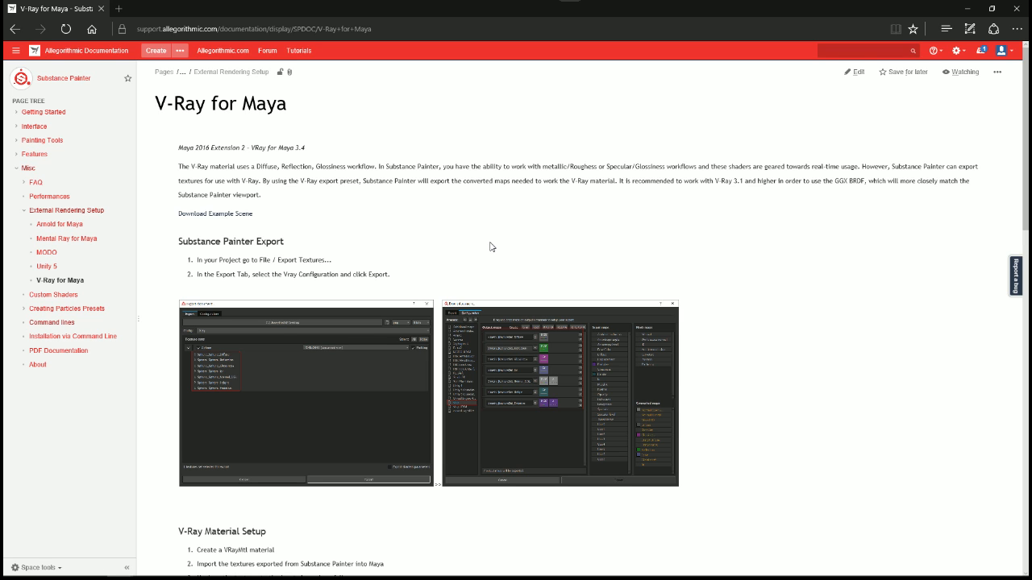
scroll(468, 223, "down", 2)
scroll(405, 206, "up", 2)
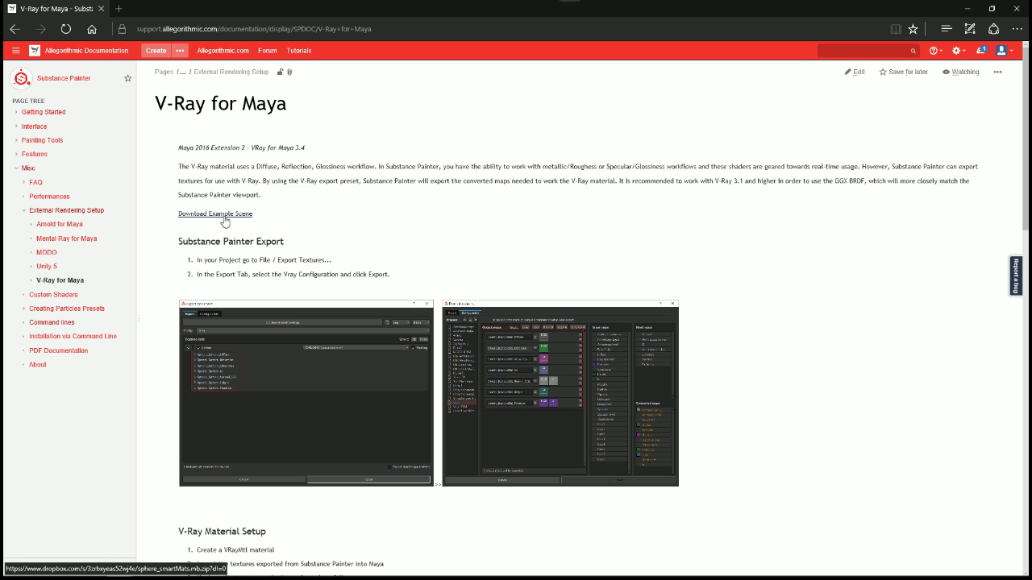
scroll(372, 253, "down", 3)
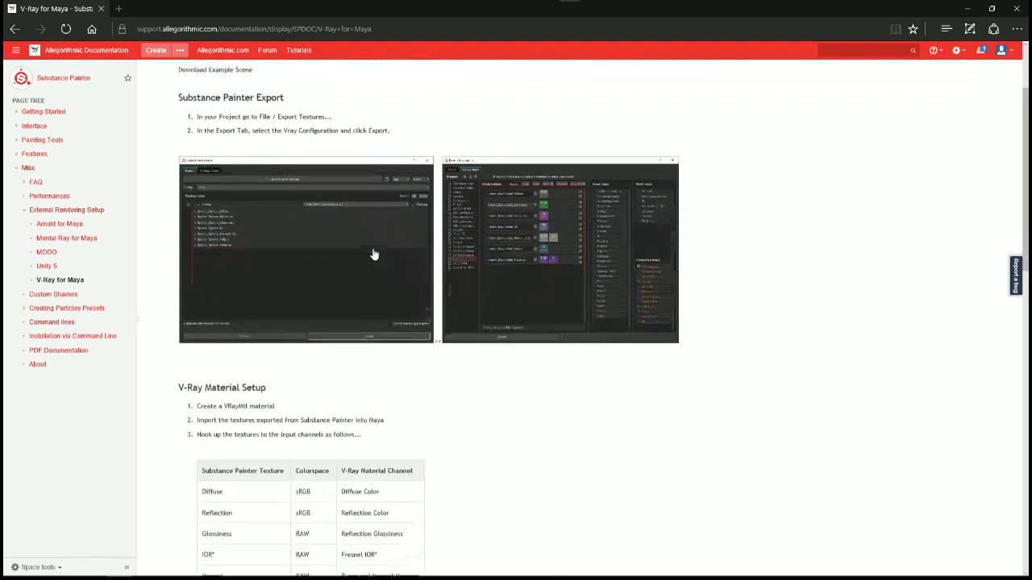
scroll(372, 254, "down", 1)
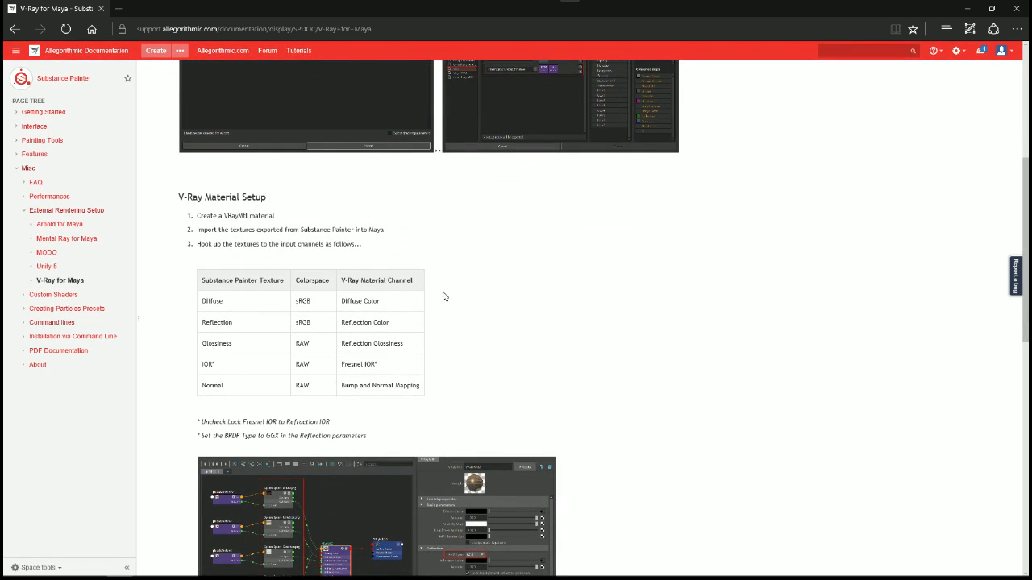
scroll(386, 257, "down", 1)
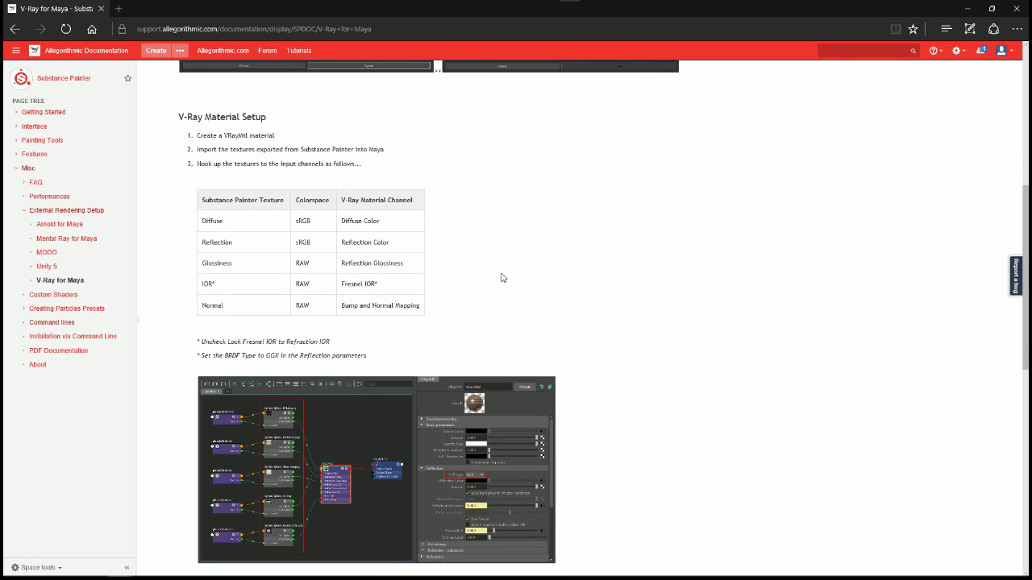
scroll(502, 279, "down", 2)
scroll(502, 279, "down", 1)
scroll(501, 278, "up", 8)
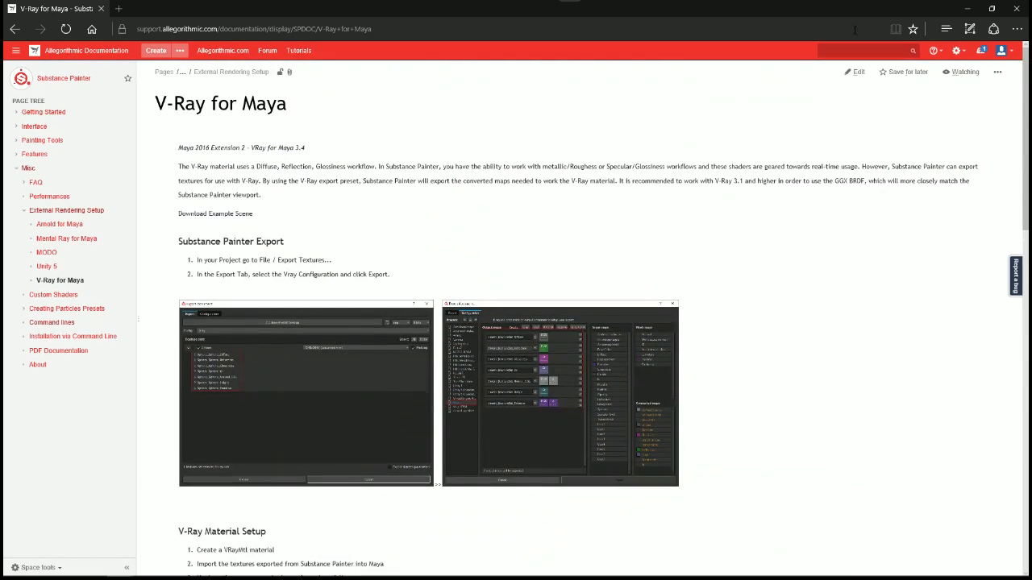
Step: Switch to the PreviewSphere project in Substance Painter and look over its file commands
left_click(967, 8)
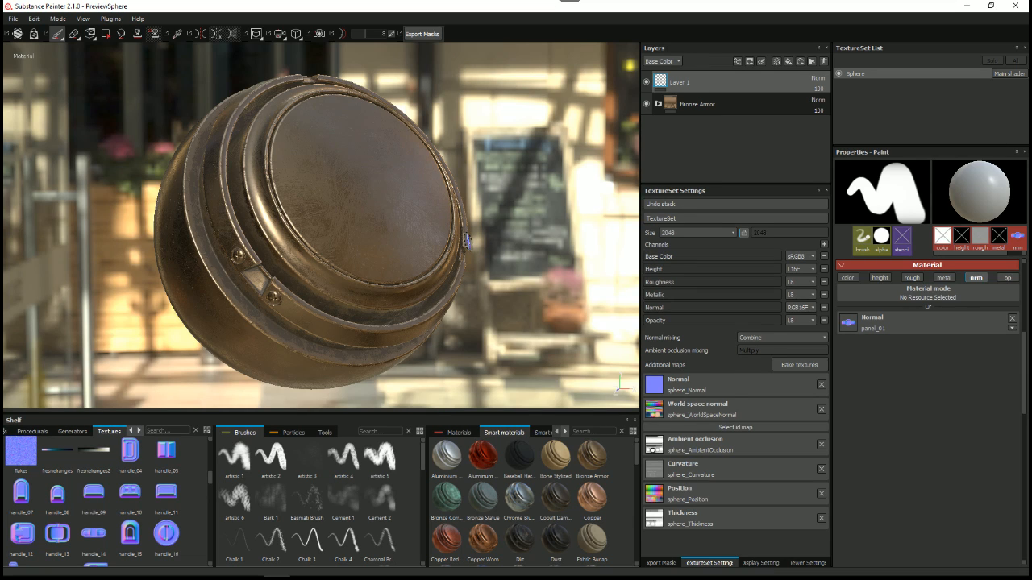
left_click(14, 18)
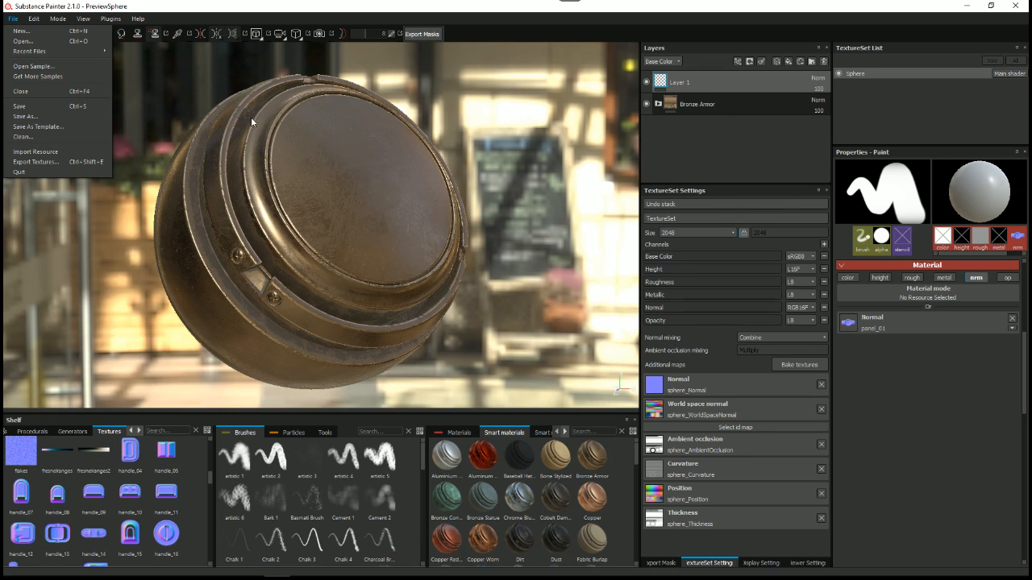
left_click(275, 17)
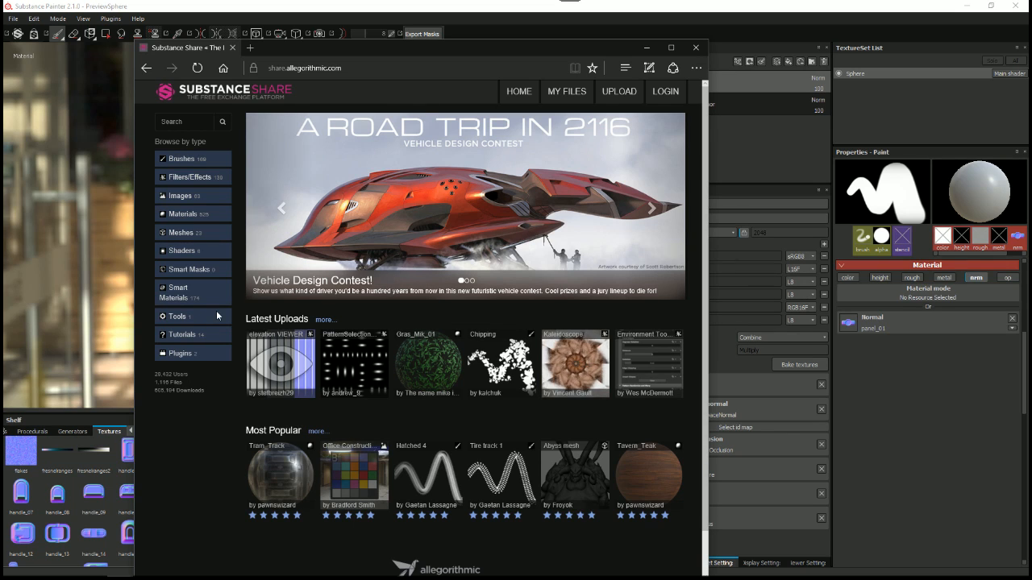
Step: Browse the Showcase meshes on Substance Share and view the Substance Painter Sample Scene Mesh page
left_click(180, 232)
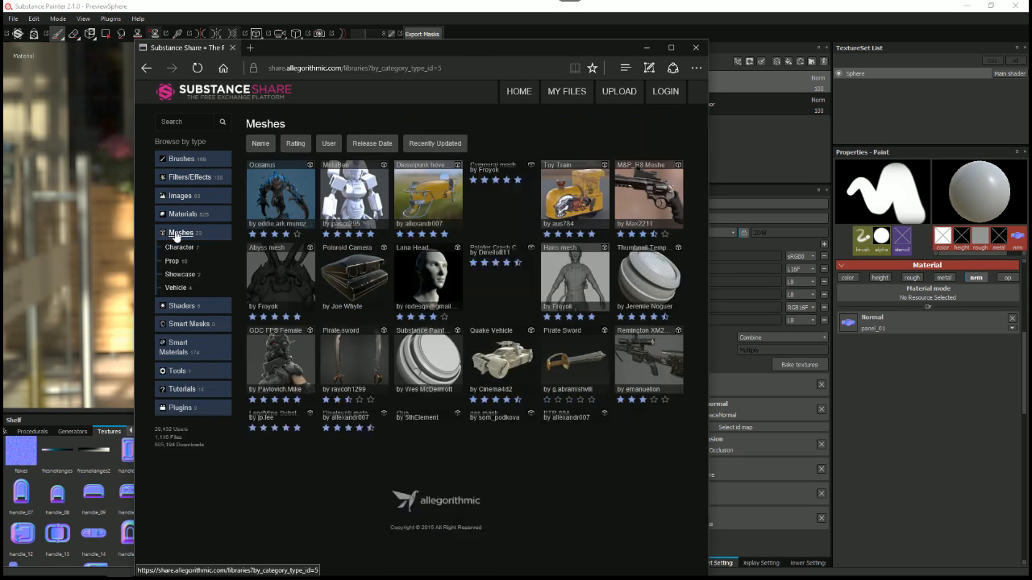
left_click(190, 277)
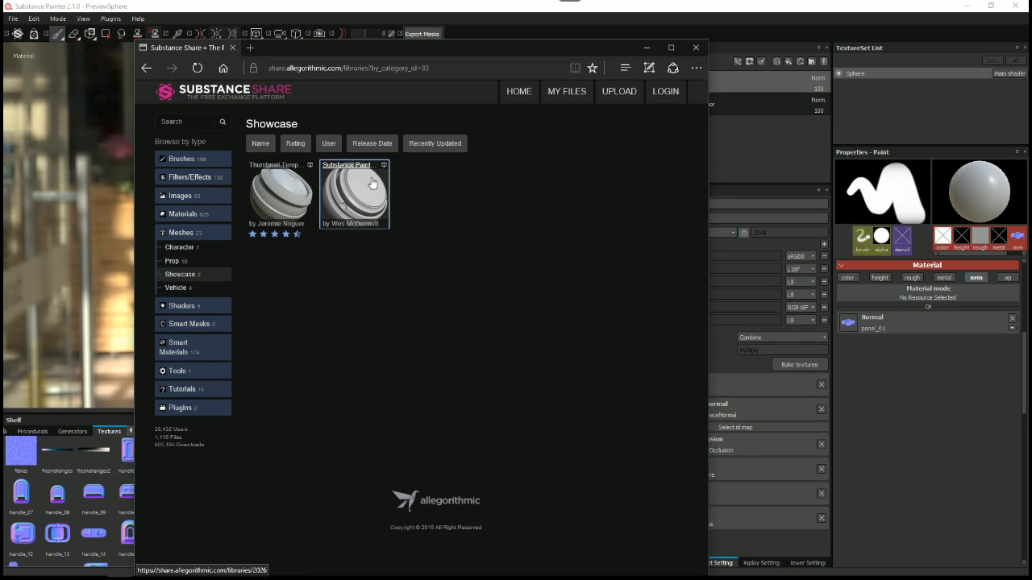
left_click_drag(360, 52, 593, 45)
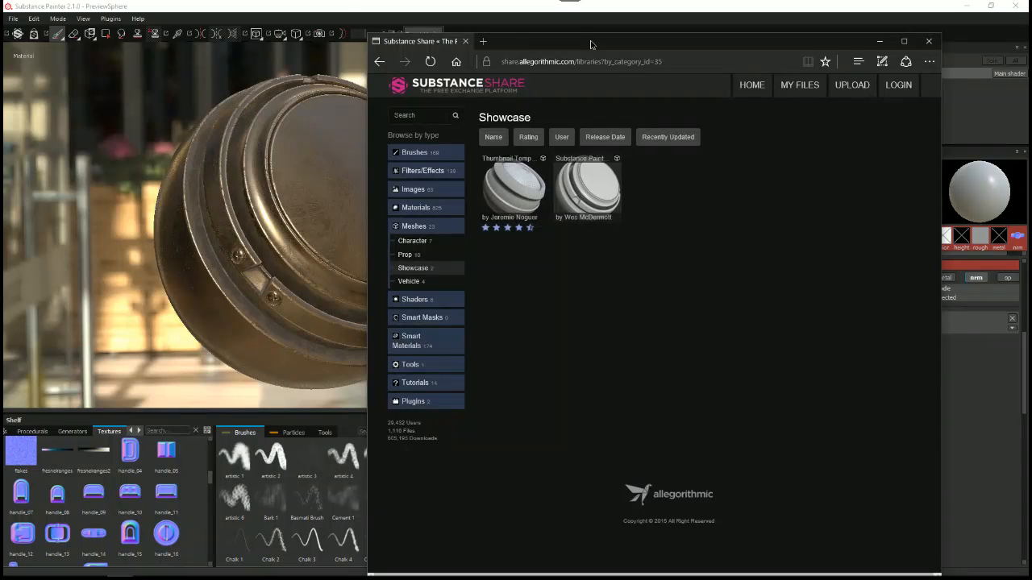
left_click(304, 11)
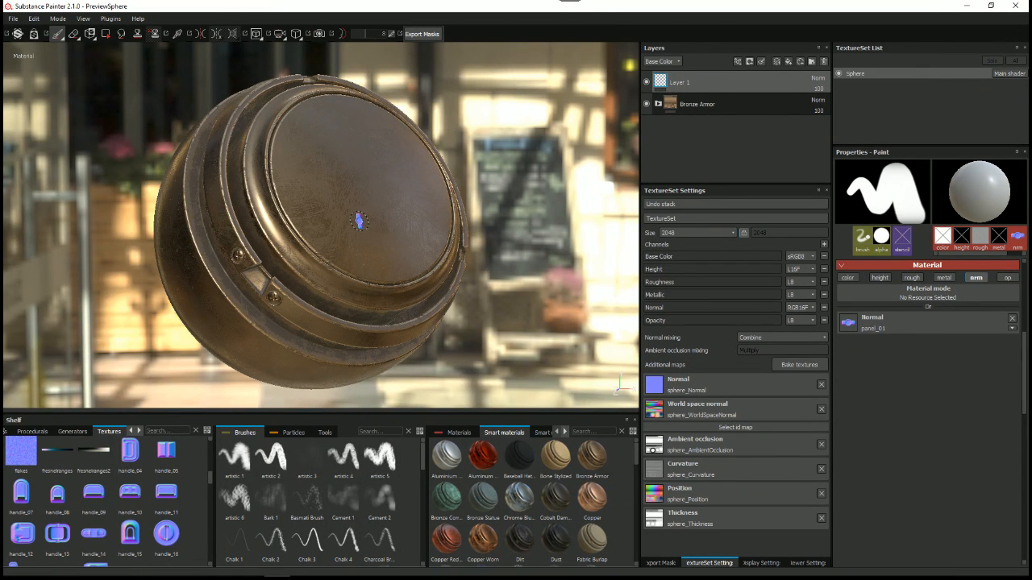
key("alt+Tab")
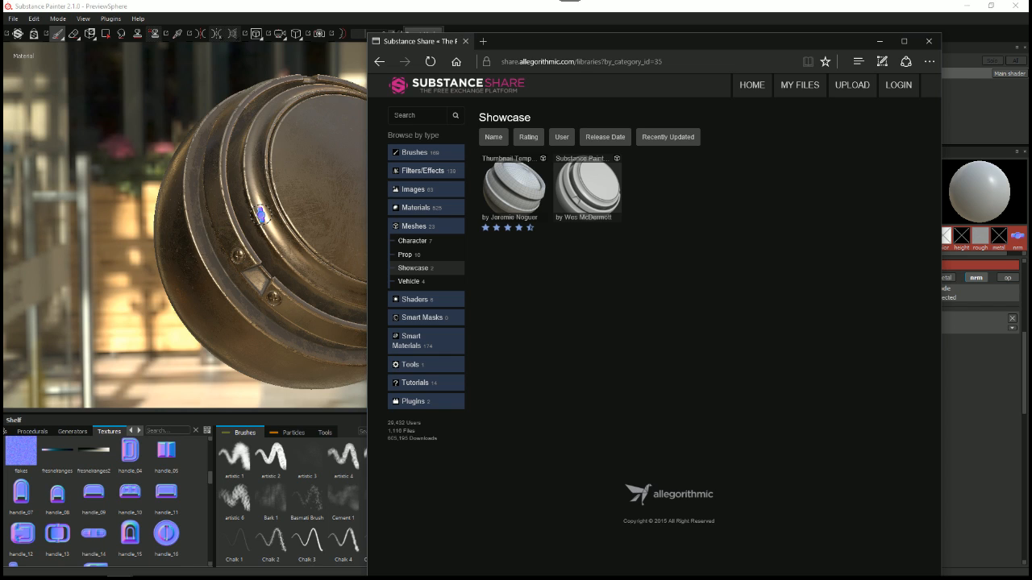
left_click(588, 187)
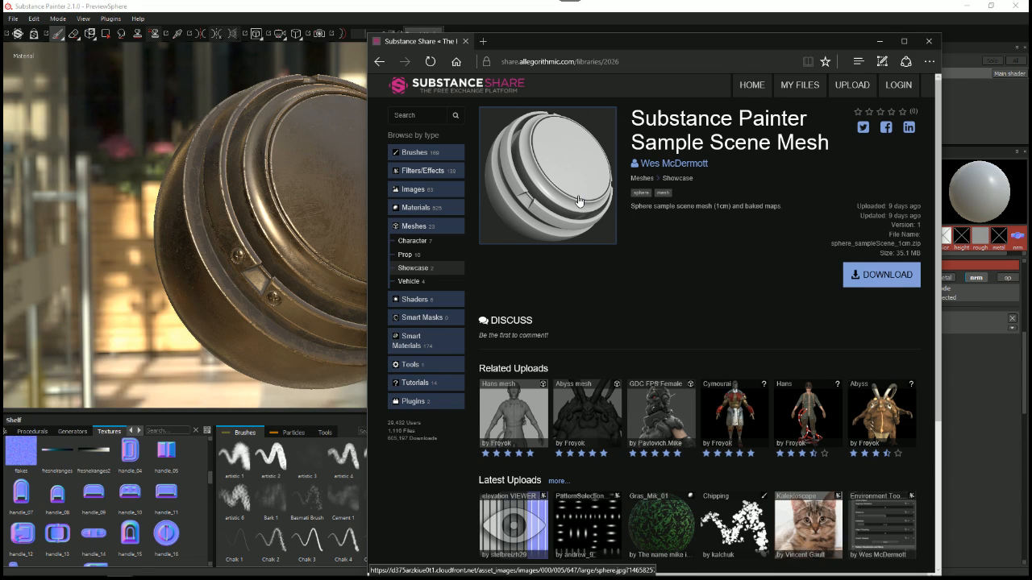
left_click(879, 41)
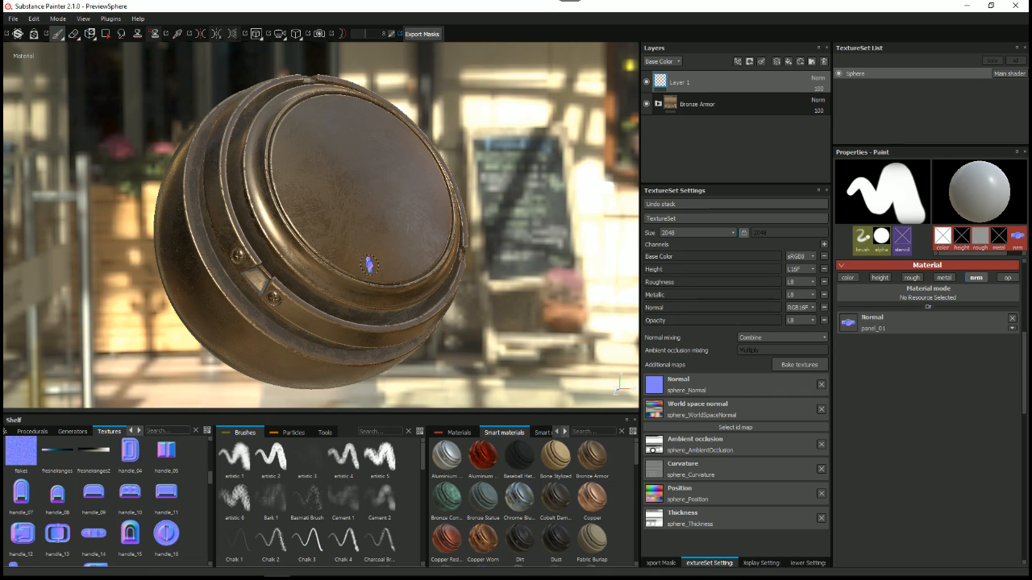
Step: Review the output map presets in the texture export configuration and close it without exporting
right_click(495, 119)
left_click(521, 155)
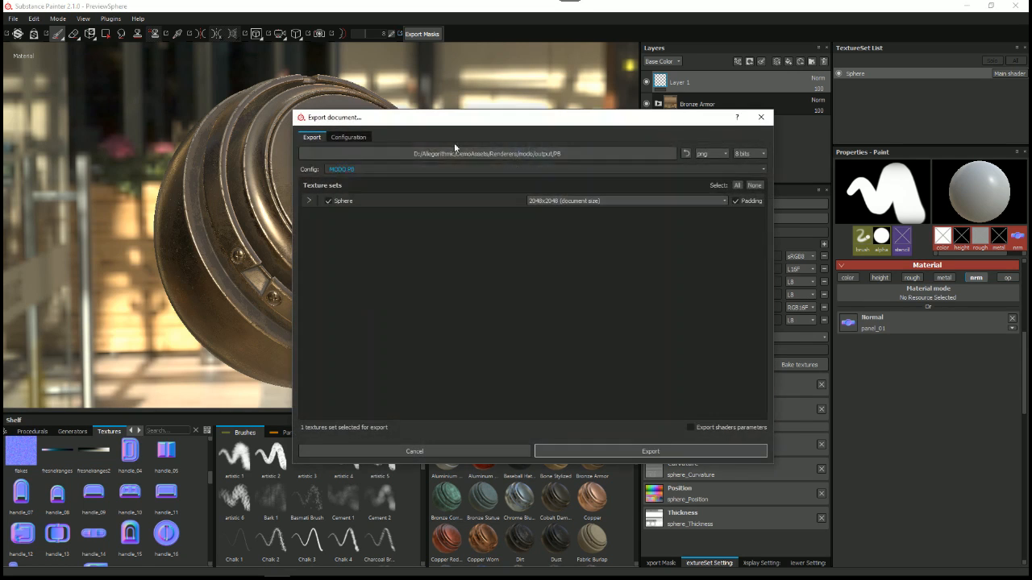
left_click(355, 138)
left_click_drag(437, 123, 483, 113)
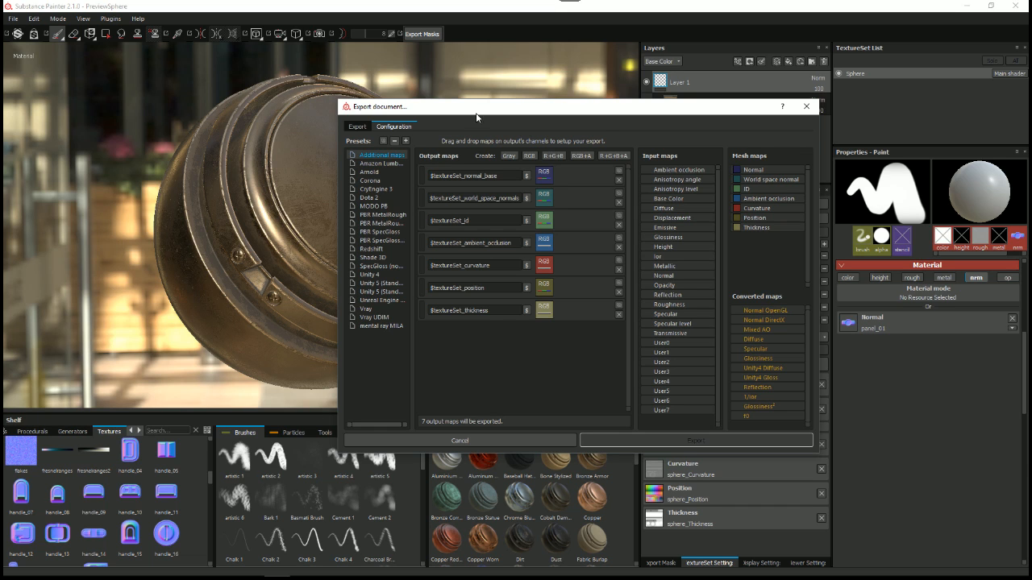
left_click_drag(477, 108, 425, 91)
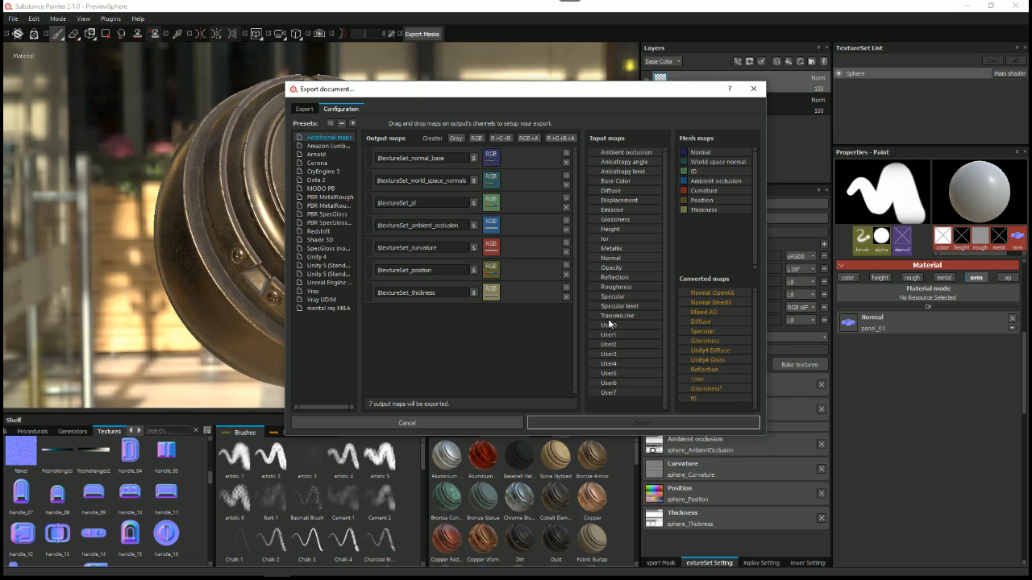
left_click(450, 421)
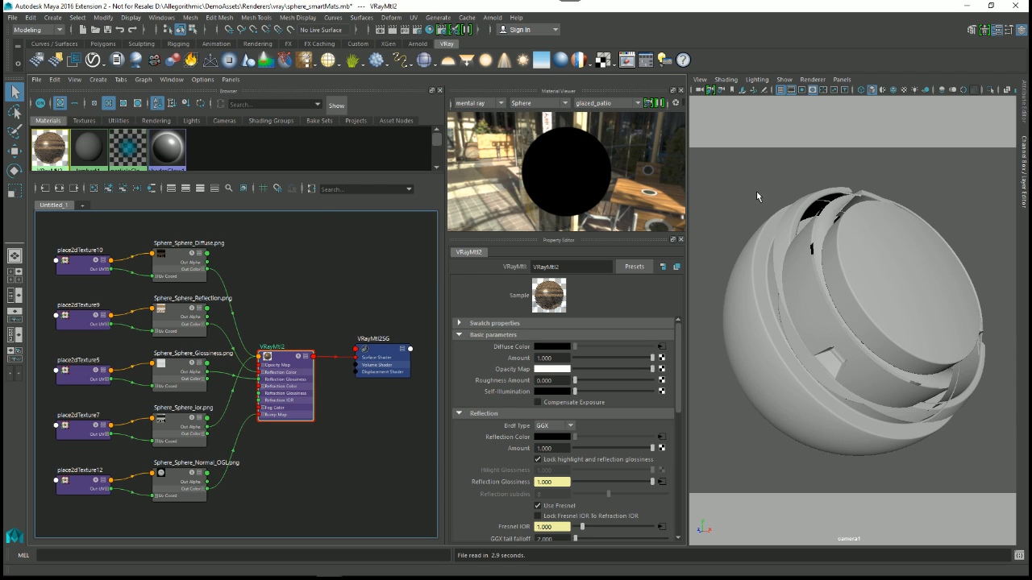
left_click(811, 259)
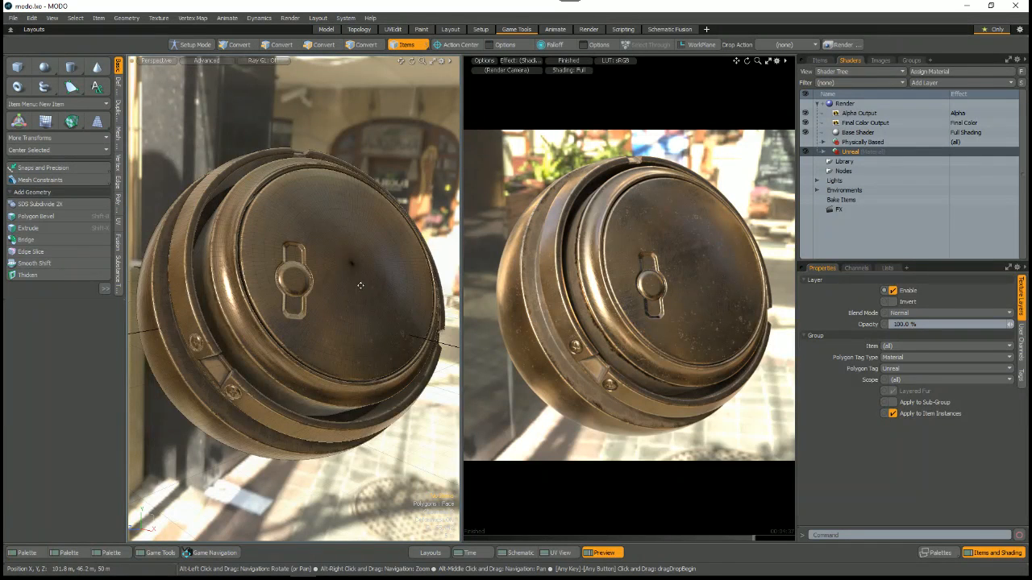
mouse_move(330, 282)
left_mouse_down("alt")
mouse_move(360, 278)
mouse_move(349, 281)
left_mouse_up("alt")
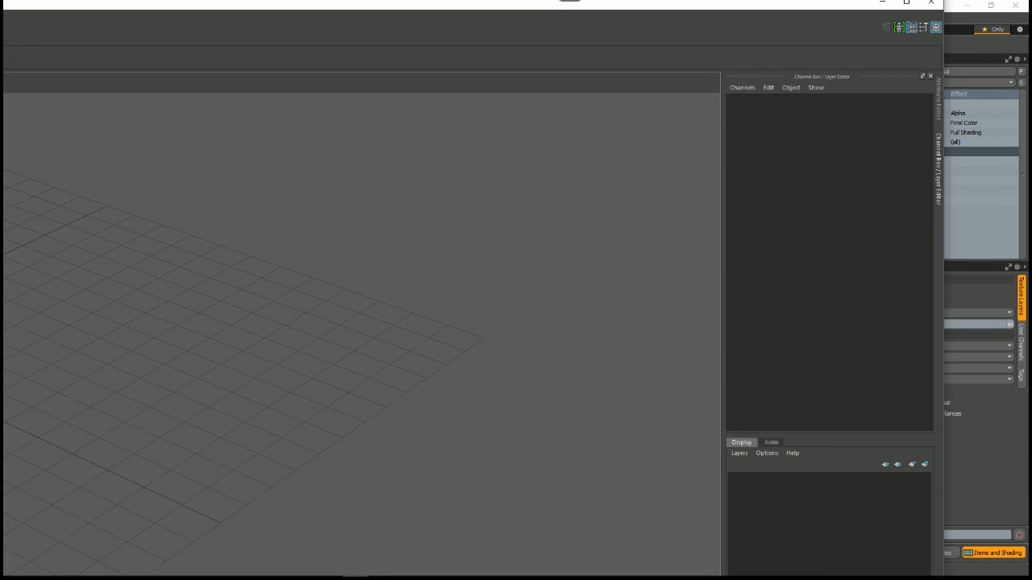
Step: Bring the empty, untitled Maya window fully onto the screen and maximize it
left_click_drag(255, 8, 375, 61)
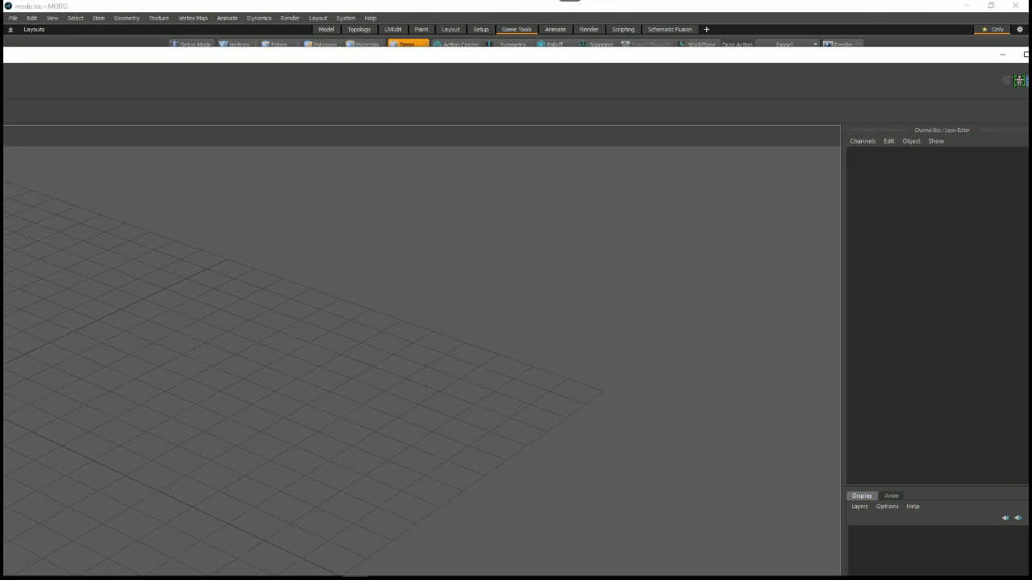
left_click_drag(368, 56, 375, 61)
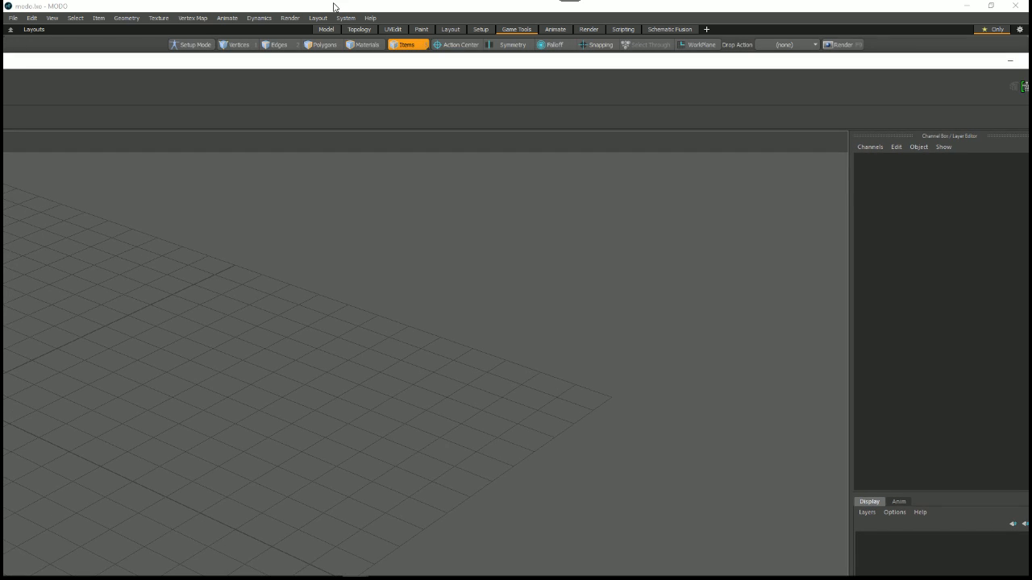
left_click_drag(2, 53, 23, 61)
left_click_drag(930, 76, 883, 74)
left_click(986, 72)
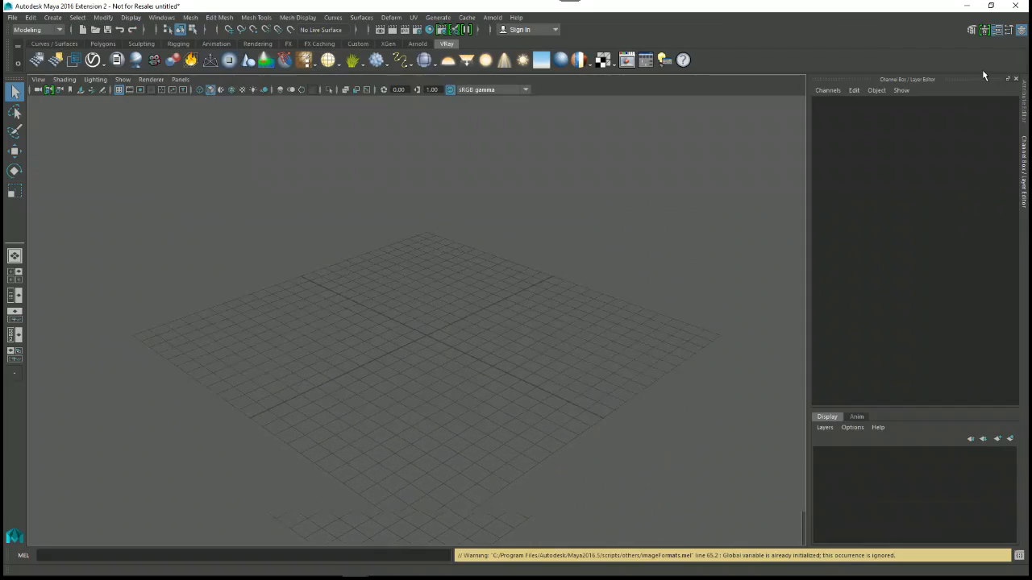
Step: Start opening a scene, bring the file browser into view with wider columns, and list the computer's drives
left_click_drag(401, 352, 475, 279, "alt")
left_click(13, 18)
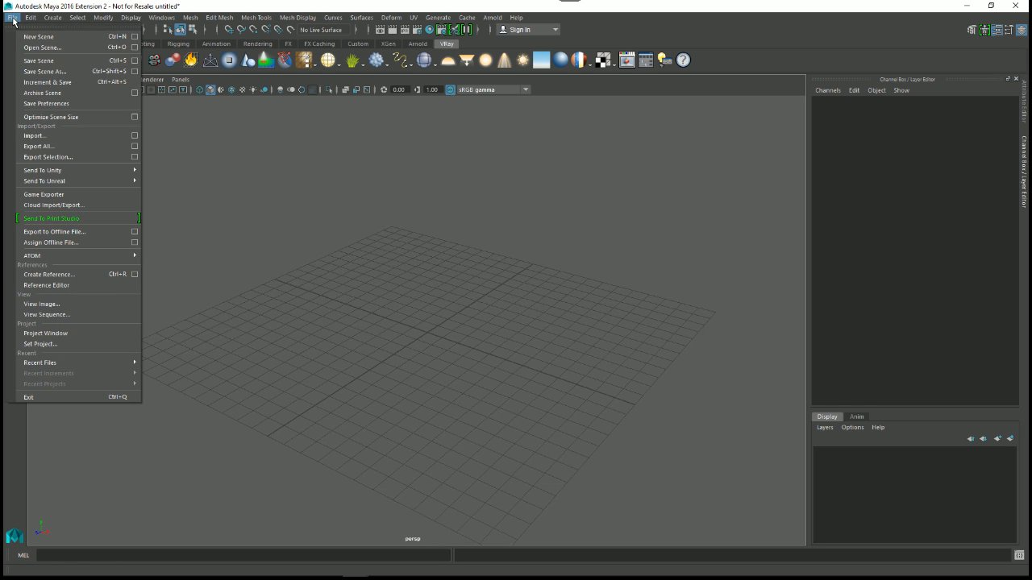
left_click(42, 50)
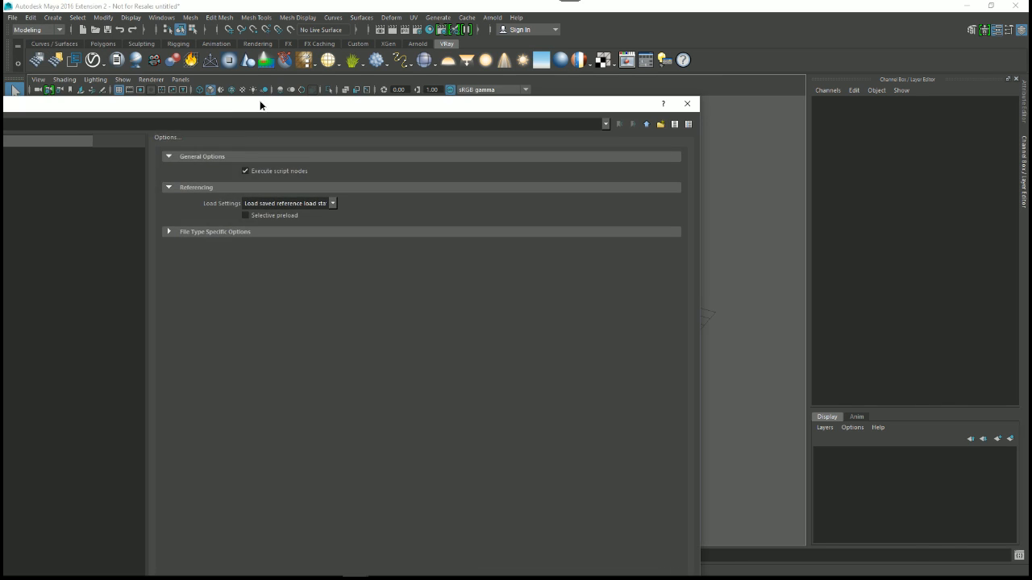
left_click_drag(260, 101, 488, 85)
left_click_drag(1, 74, 163, 104)
left_click_drag(270, 102, 275, 58)
left_click(213, 112)
left_click_drag(455, 192, 691, 192)
left_click(442, 123)
left_click_drag(432, 64, 405, 34)
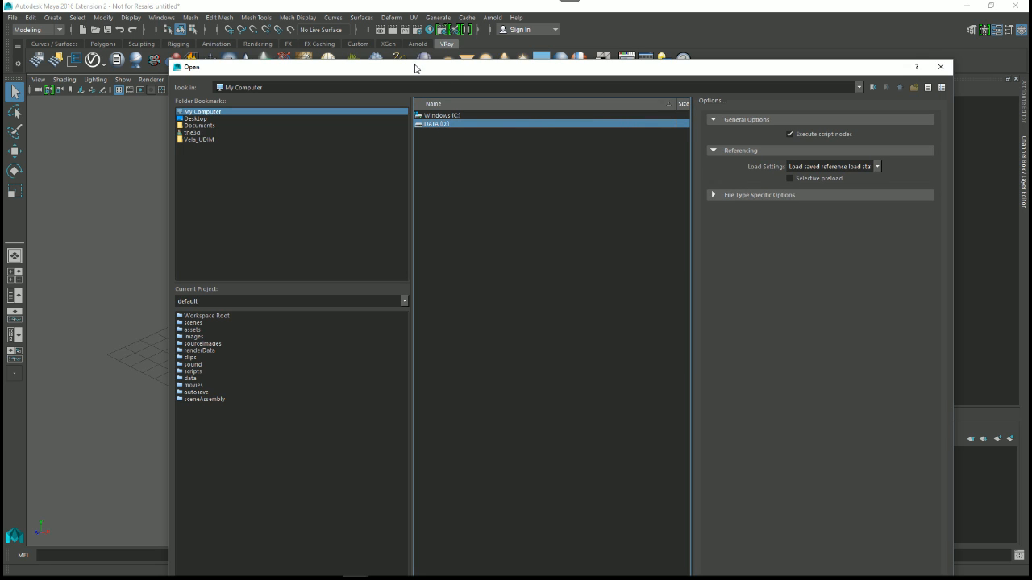
Step: Open sphere_smartMats.FBX from the D:\Allegorithmic\DemoAssets\Renderers folder
double_click(421, 87)
left_click(415, 95)
double_click(414, 99)
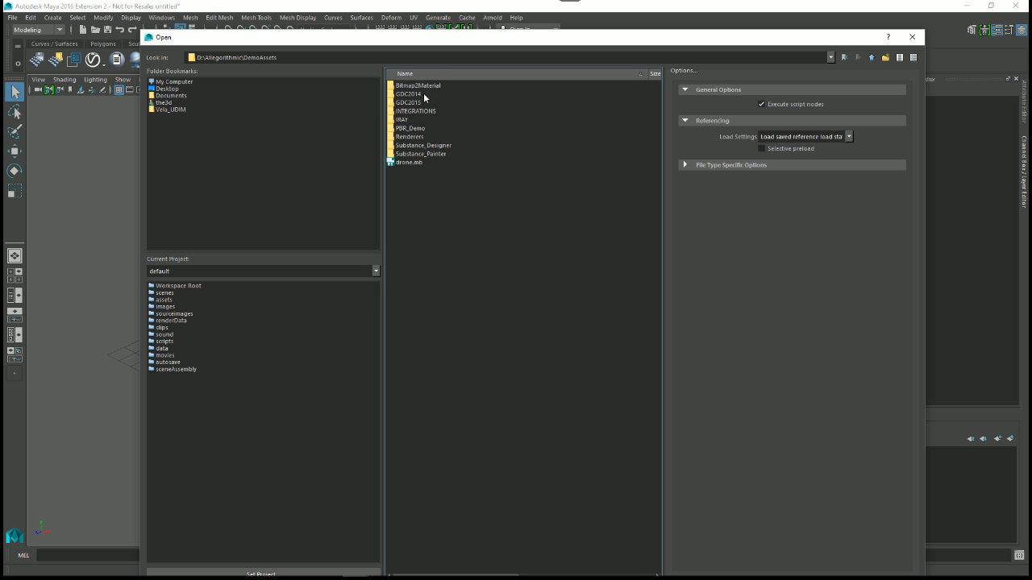
double_click(405, 142)
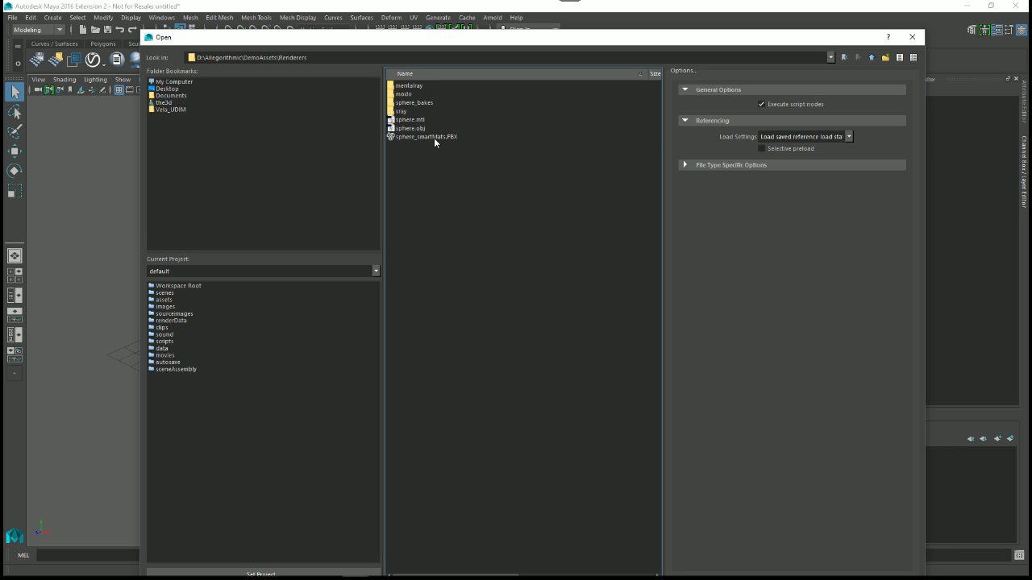
left_click(434, 138)
left_click_drag(506, 38, 483, 3)
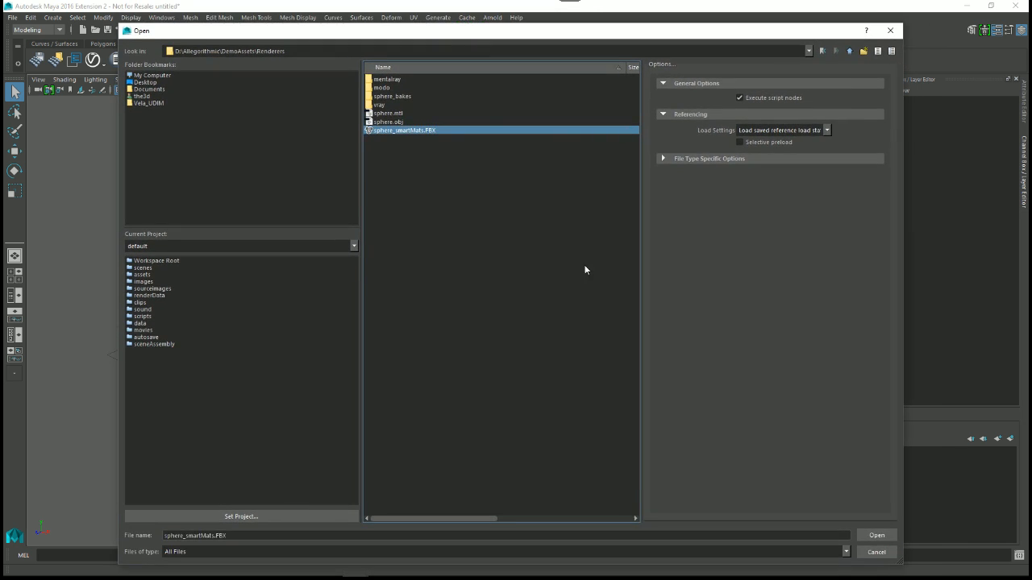
left_click(877, 537)
left_click(515, 297)
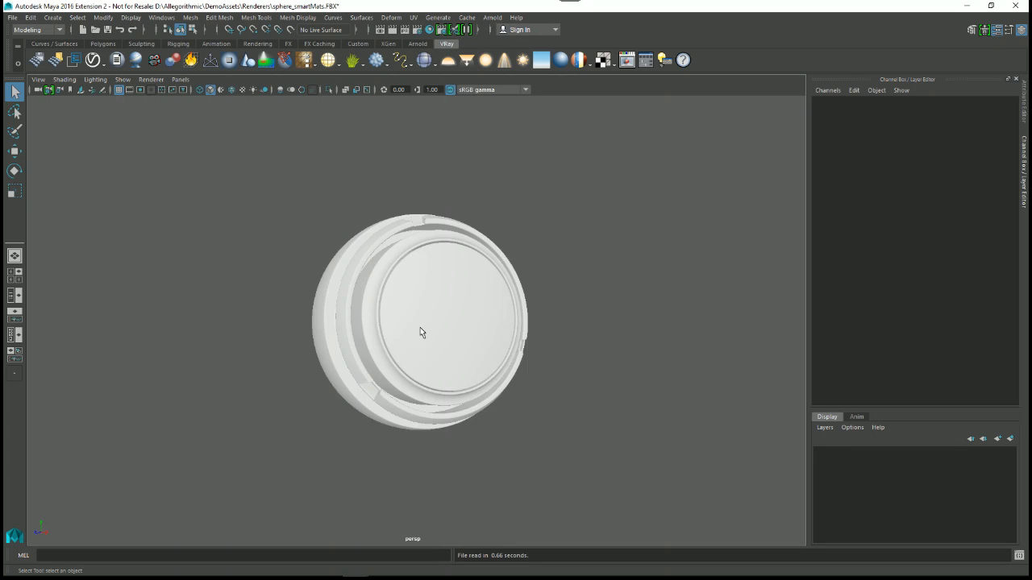
Step: Select the imported sphere mesh and inspect it up close from different angles
left_click_drag(420, 327, 434, 299, "alt")
right_click_drag(434, 299, 453, 345, "alt")
left_click_drag(454, 345, 469, 322, "alt")
left_click(469, 322)
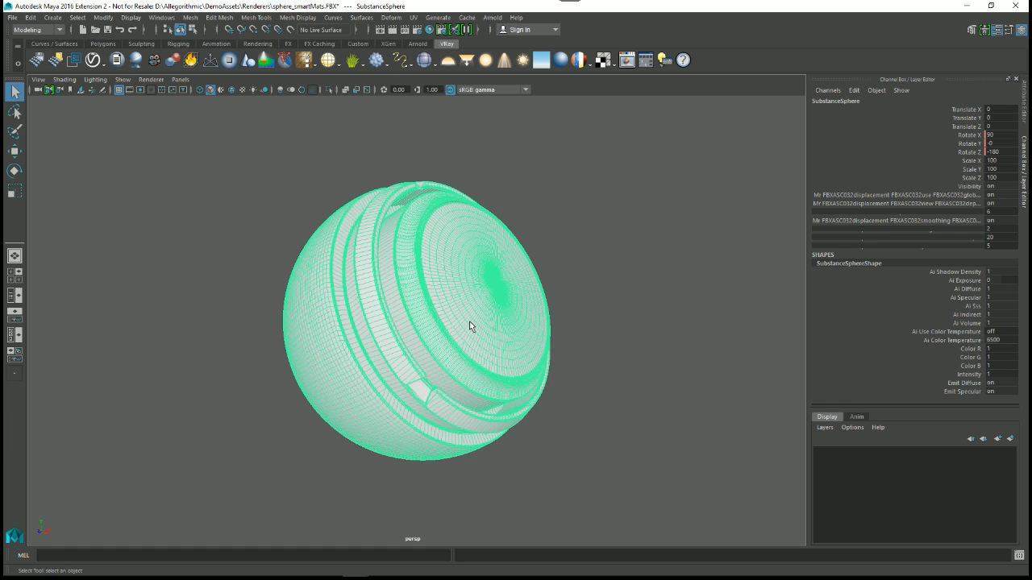
left_click(119, 578)
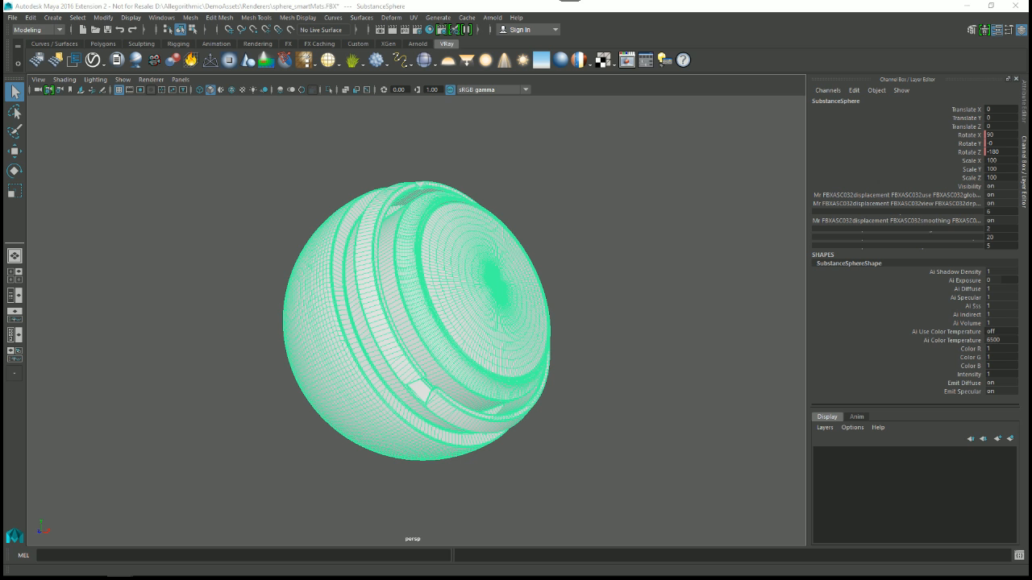
right_click_drag(449, 271, 491, 321, "alt")
left_click_drag(491, 321, 467, 326, "alt")
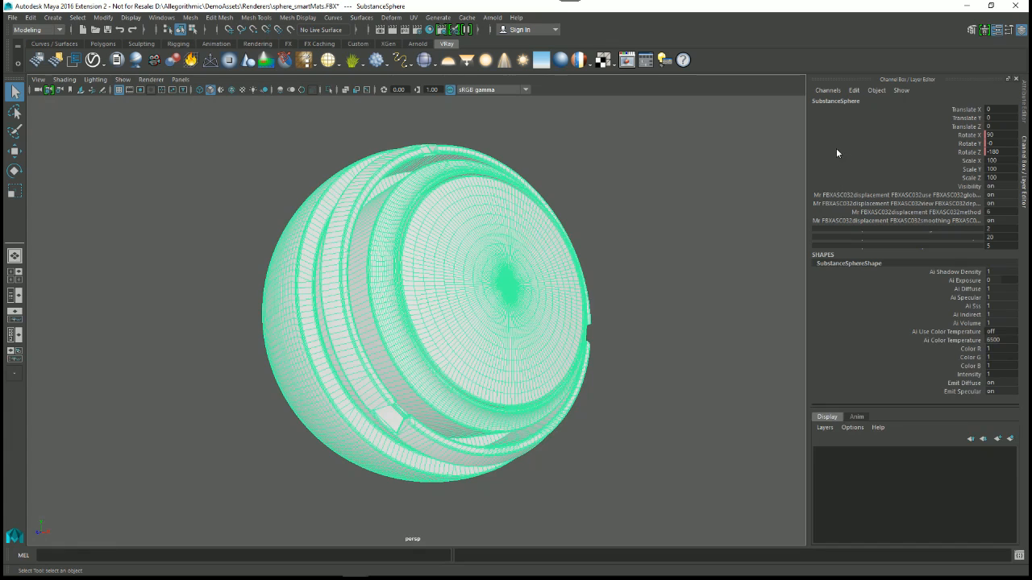
Step: Break the connections on the sphere's Rotate X, Rotate Y and Rotate Z channels
mouse_move(808, 150)
left_mouse_down()
mouse_move(822, 150)
mouse_move(804, 150)
left_mouse_up()
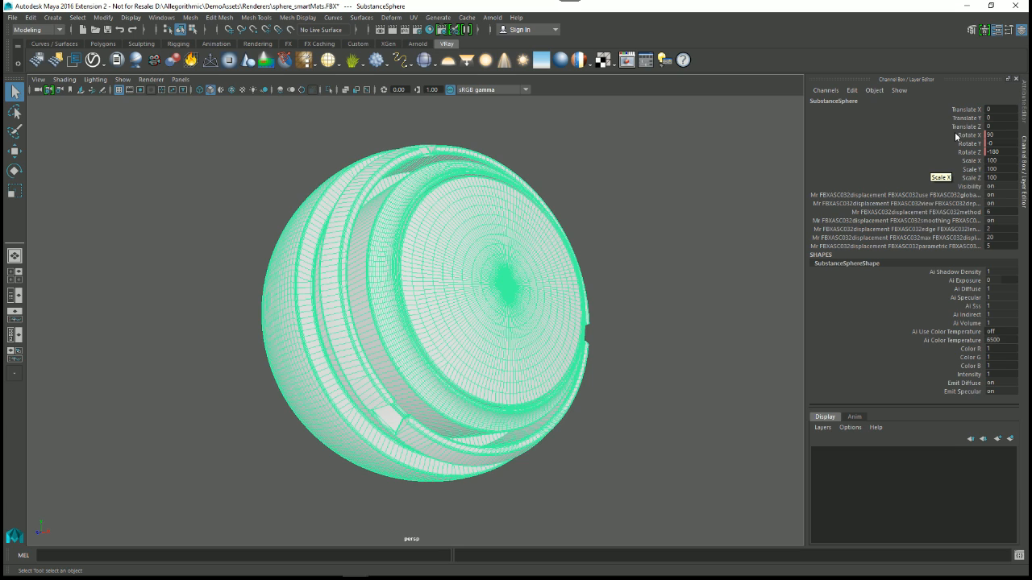
left_click_drag(962, 136, 963, 153)
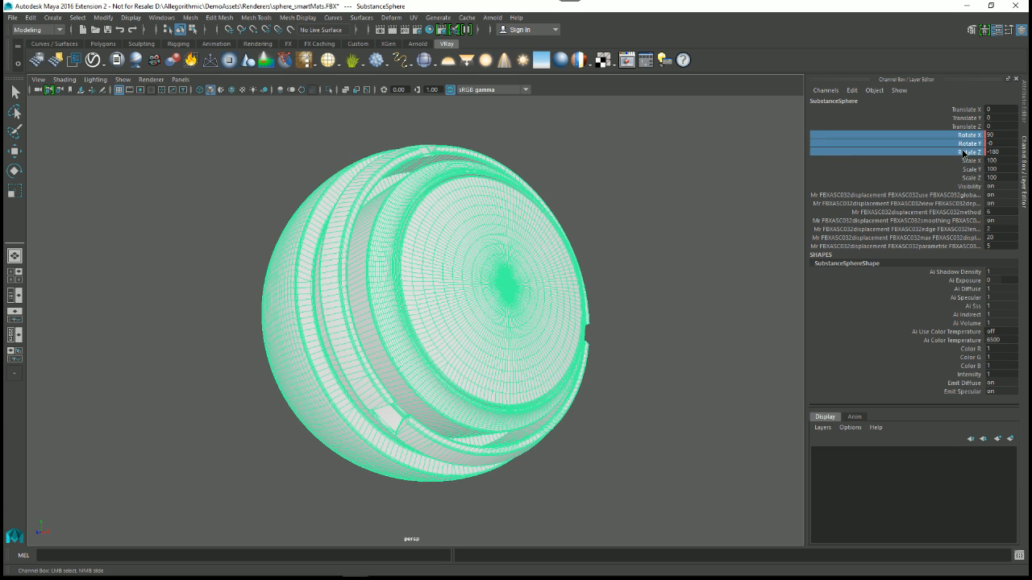
right_click(966, 139)
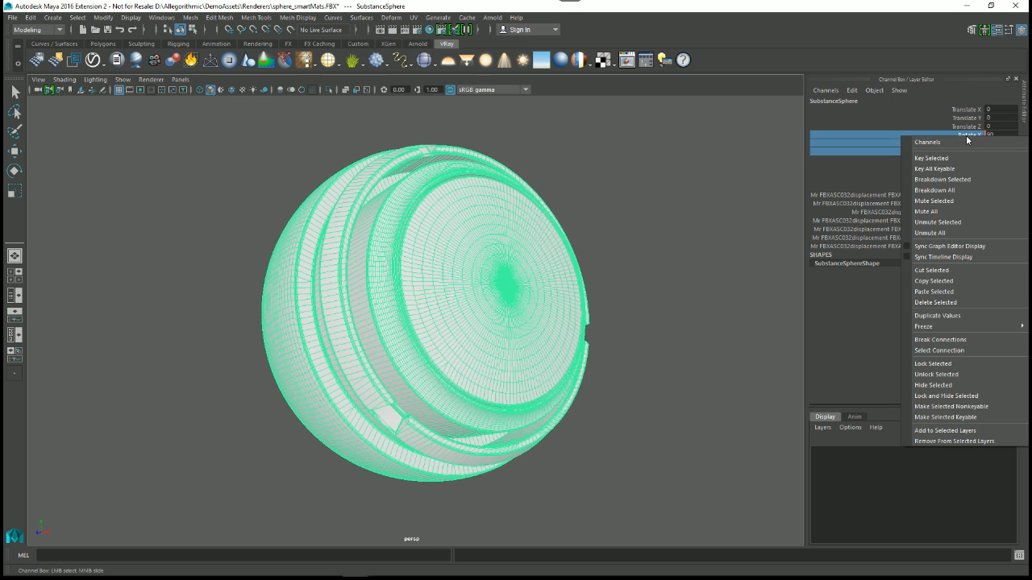
left_click(940, 339)
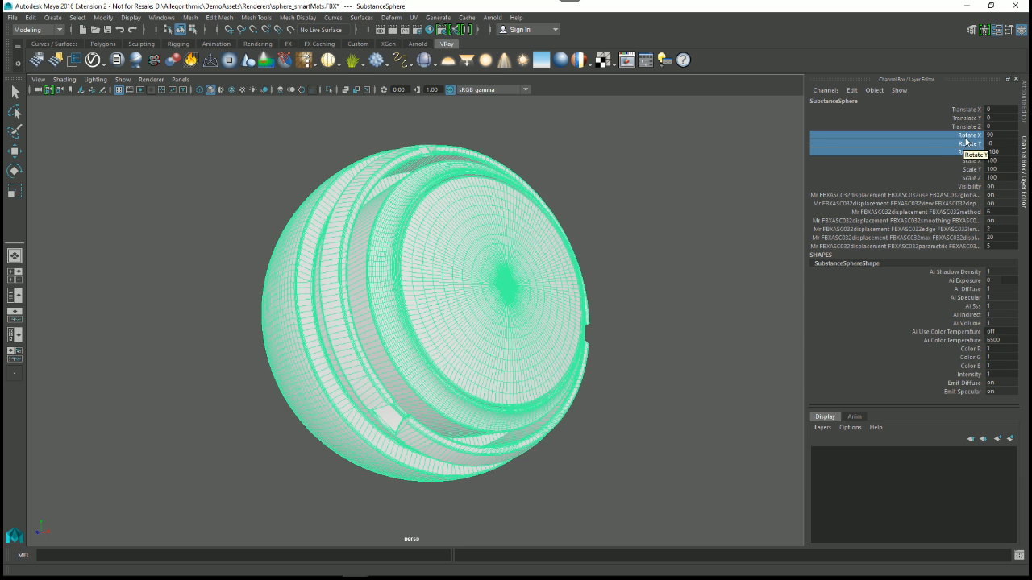
Step: Freeze the sphere's transformations and reselect the mesh
left_click(102, 19)
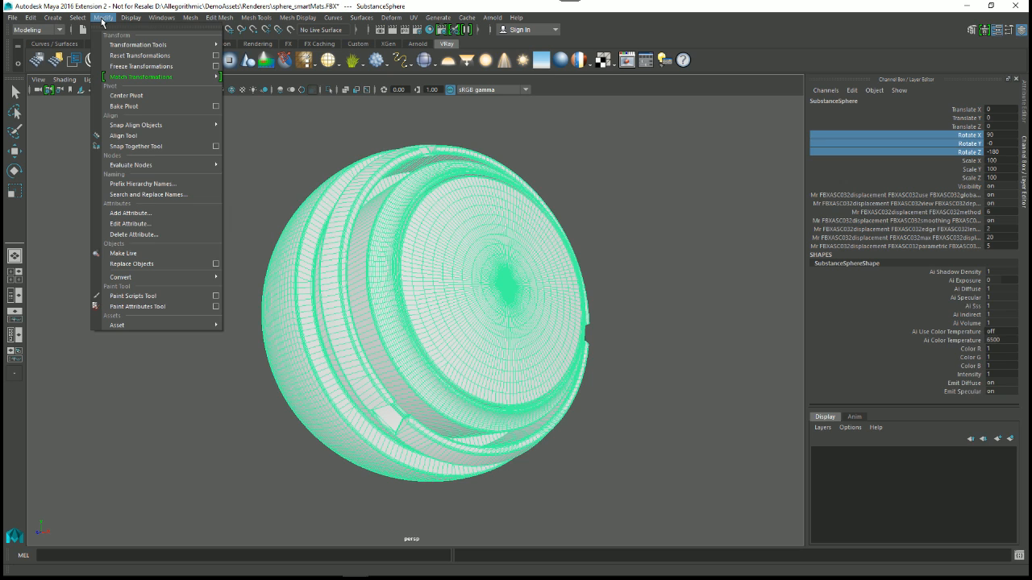
left_click(139, 66)
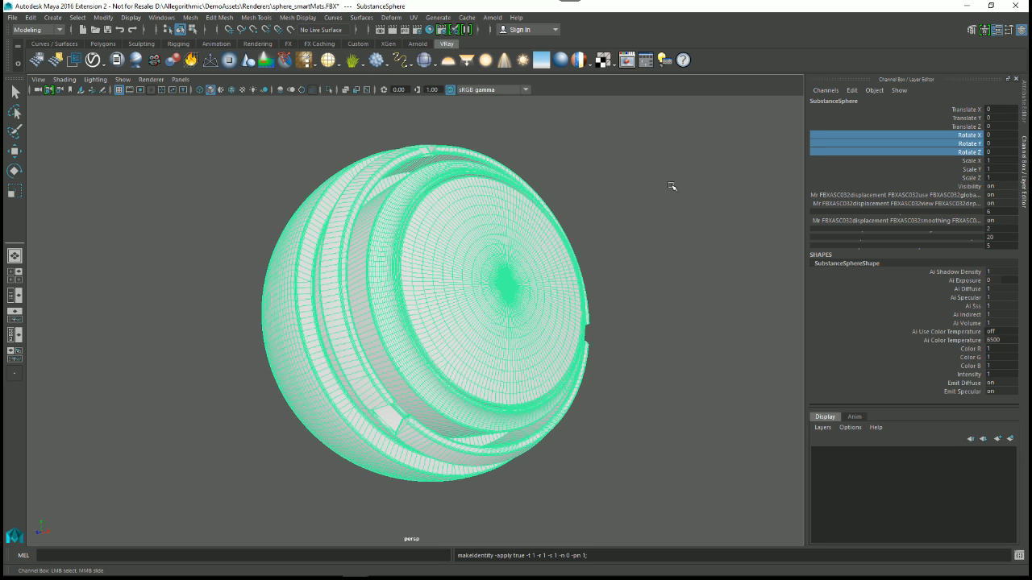
left_click(631, 169)
left_click(524, 243)
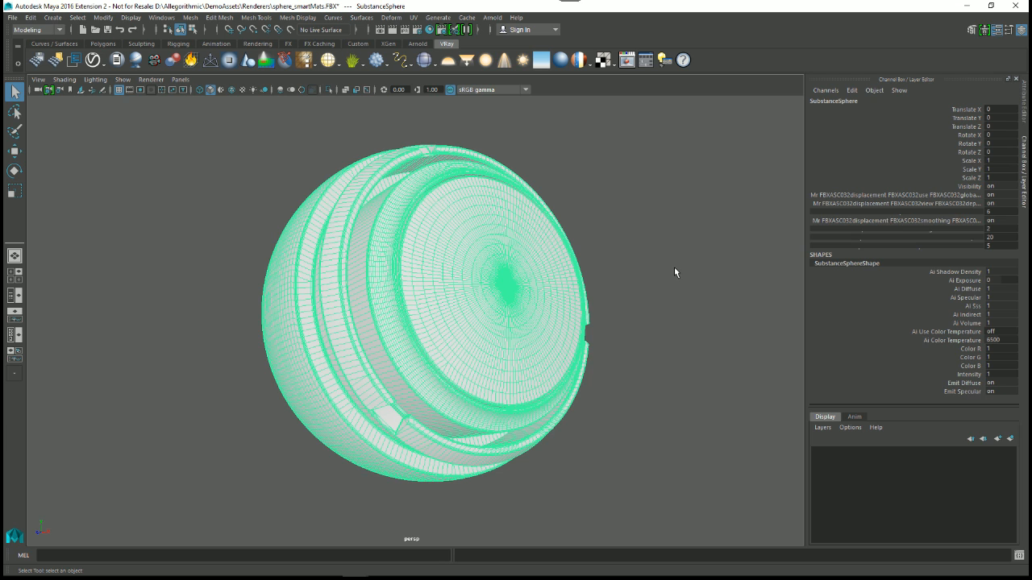
Step: Start exporting only the selected sphere, with FBX export as the file type
left_click(279, 162)
left_click(342, 202)
left_click(12, 17)
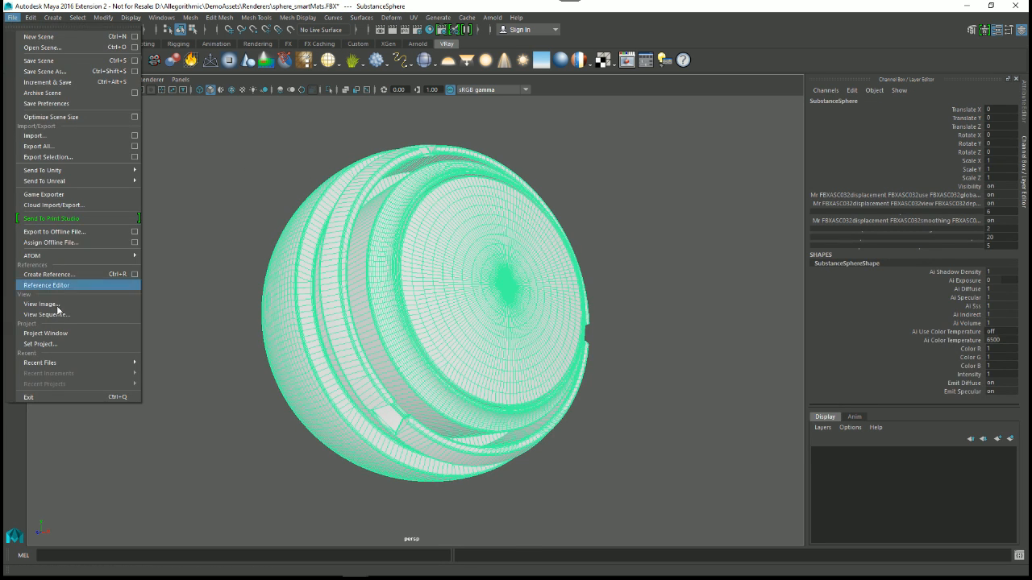
left_click(51, 158)
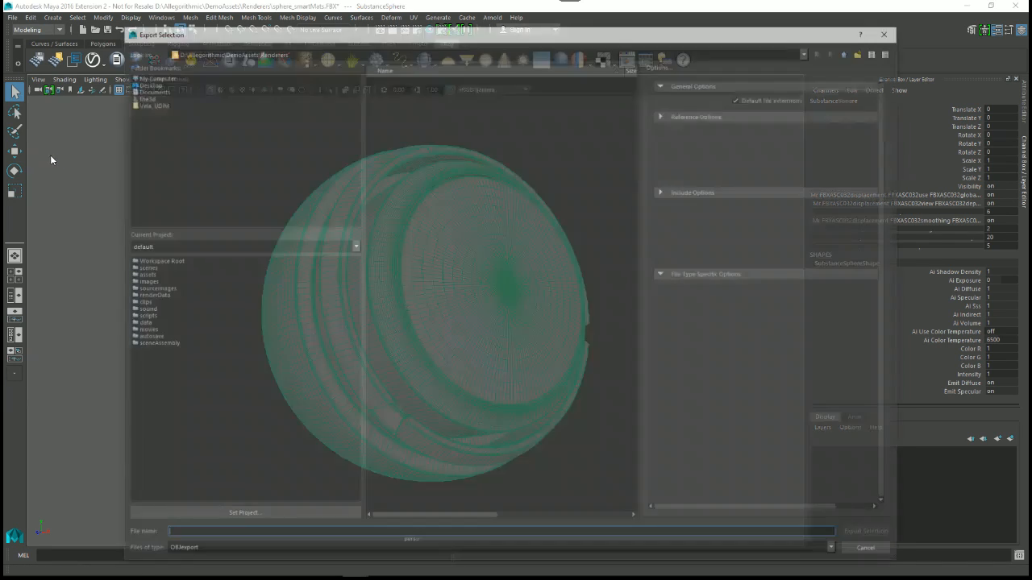
left_click(202, 553)
left_click(185, 523)
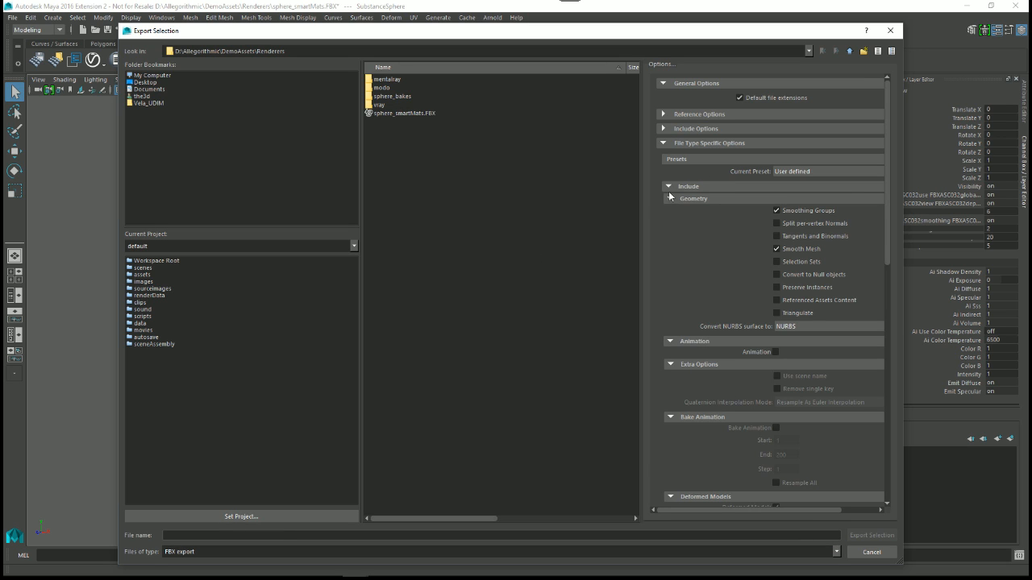
Step: Widen the export options area and choose FBX 2014/2015 as the file format version
left_click_drag(642, 195, 435, 166)
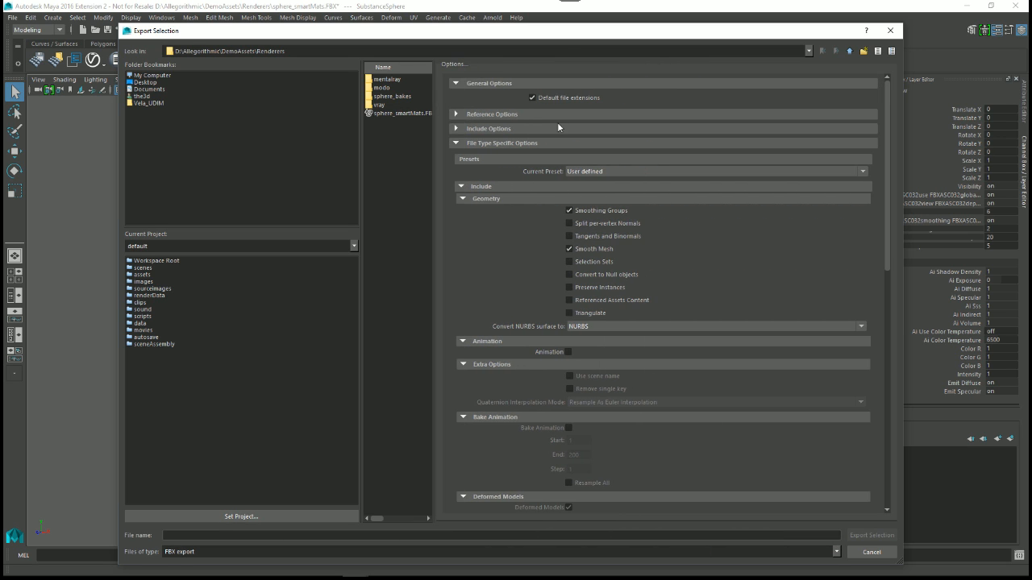
left_click_drag(553, 29, 542, 19)
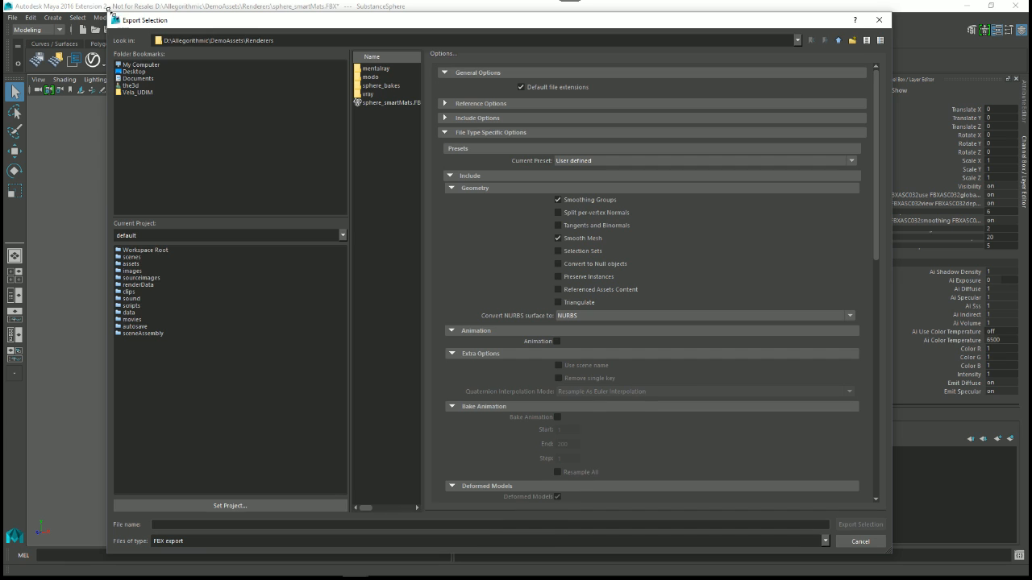
left_click_drag(108, 15, 204, 41)
scroll(662, 379, "down", 15)
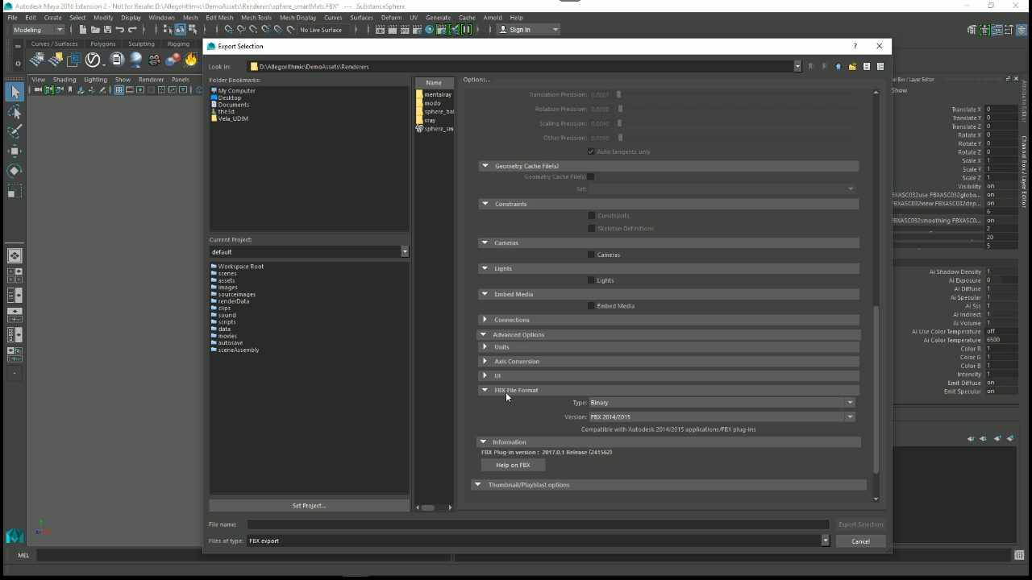
left_click(630, 419)
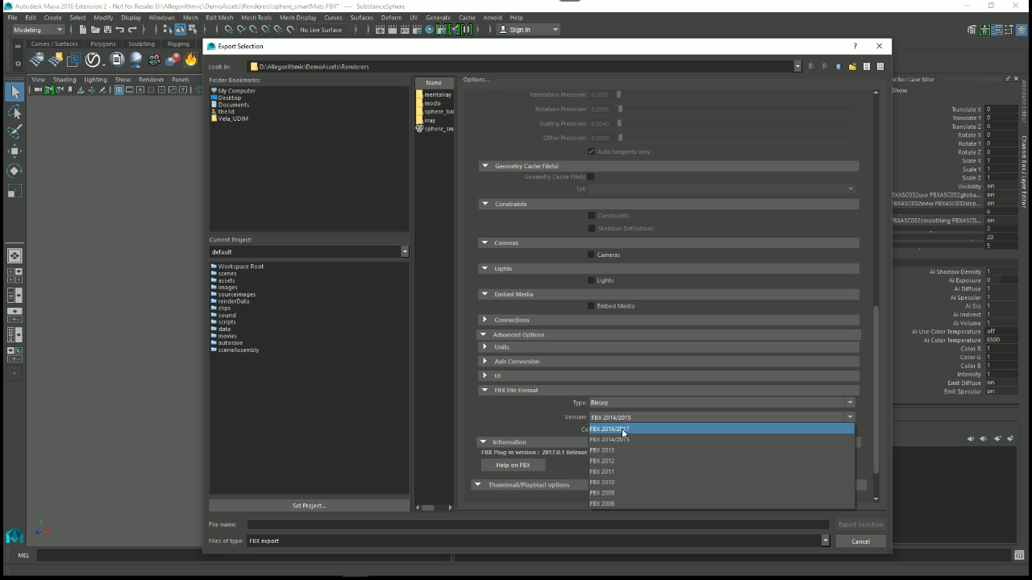
left_click(627, 439)
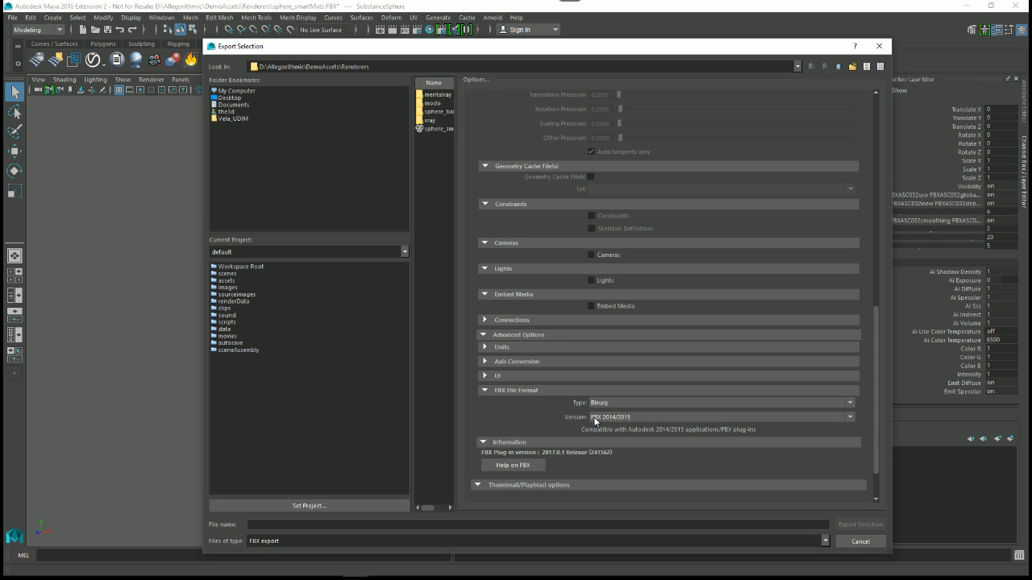
scroll(630, 367, "up", 2)
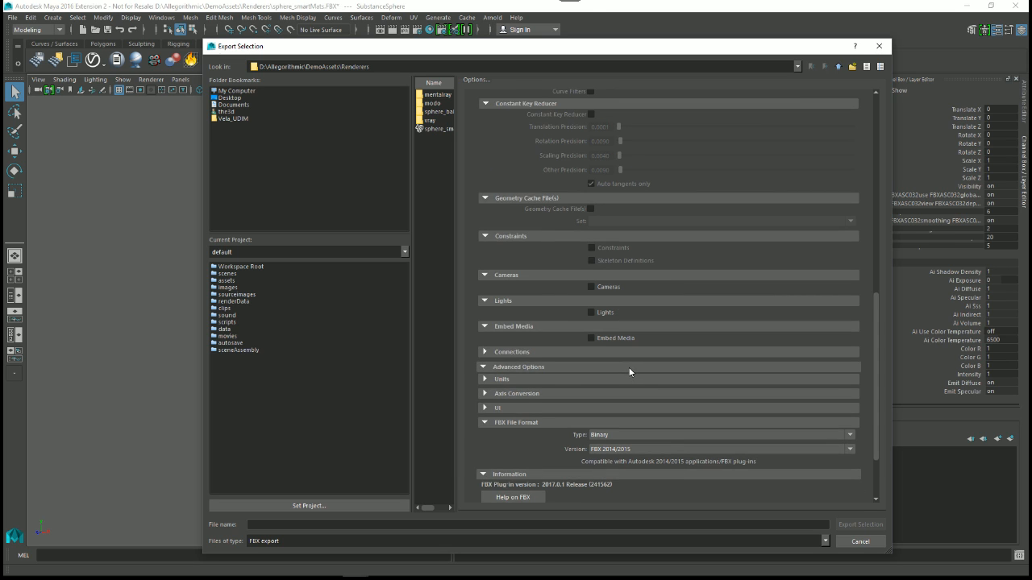
scroll(630, 371, "up", 10)
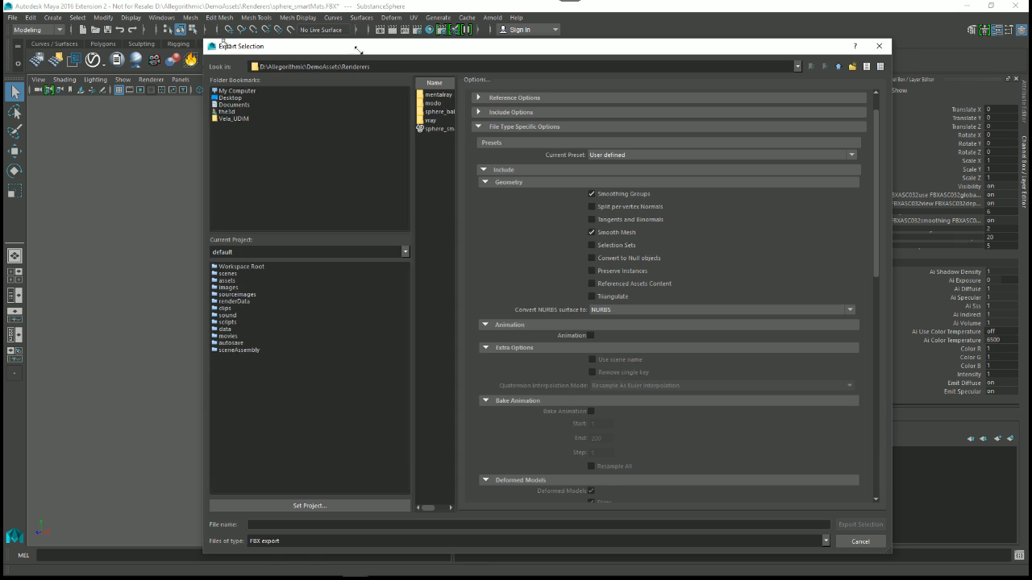
Step: Turn Smooth Mesh off and Tangents and Binormals on in the FBX geometry options, then cancel the export
left_click_drag(232, 45, 501, 44)
left_click_drag(715, 41, 801, 48)
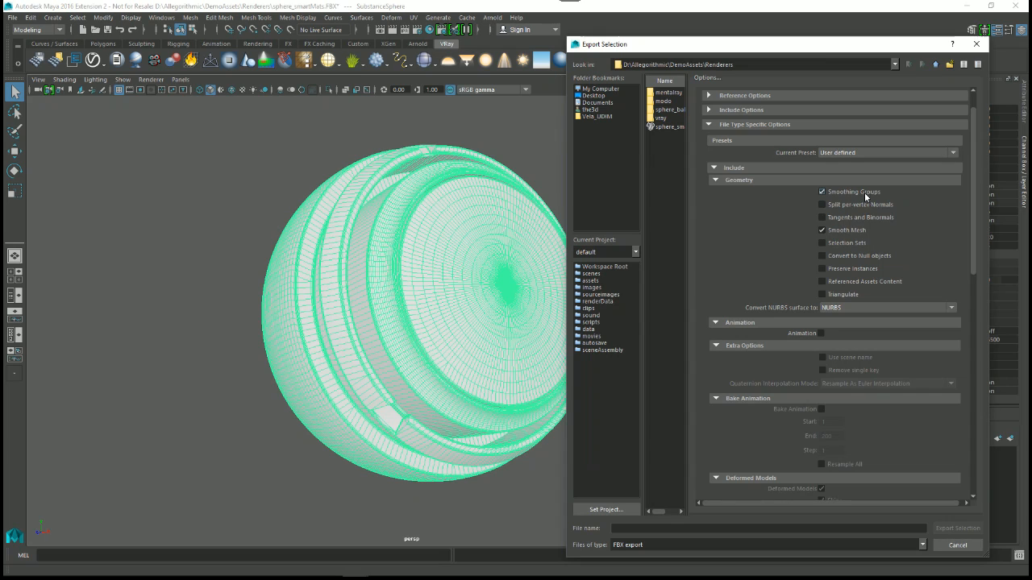
left_click(854, 233)
left_click(870, 223)
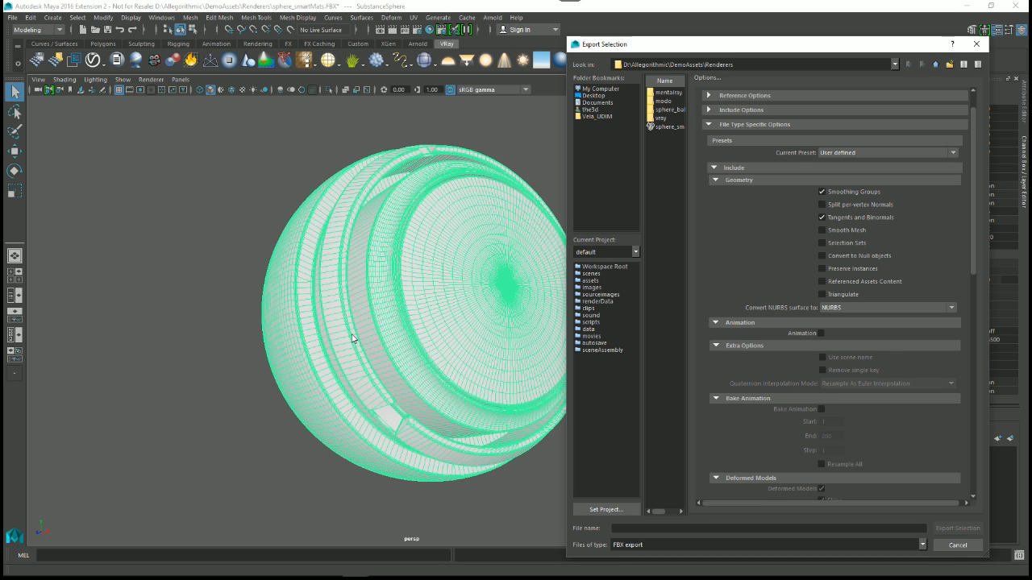
left_click(836, 220)
left_click(836, 219)
left_click(843, 294)
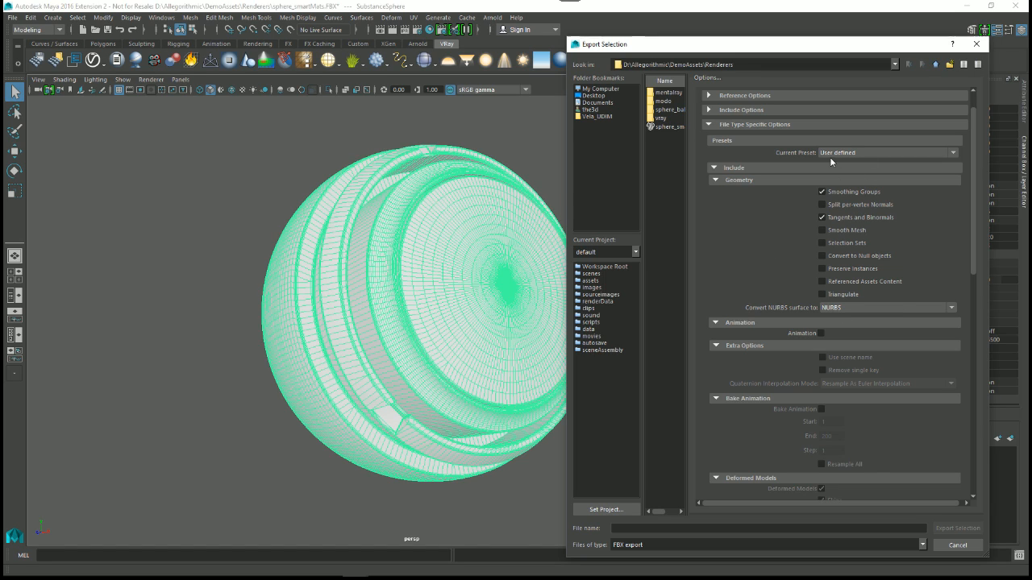
left_click(957, 546)
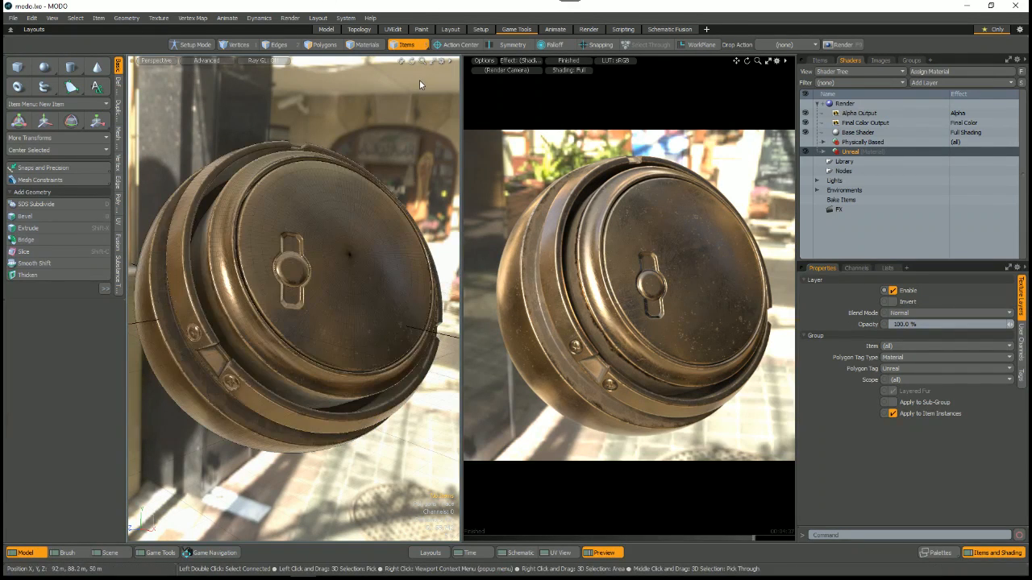
Step: Switch to MODO, select the sphere mesh and open the FBX I/O preferences
left_click(348, 227)
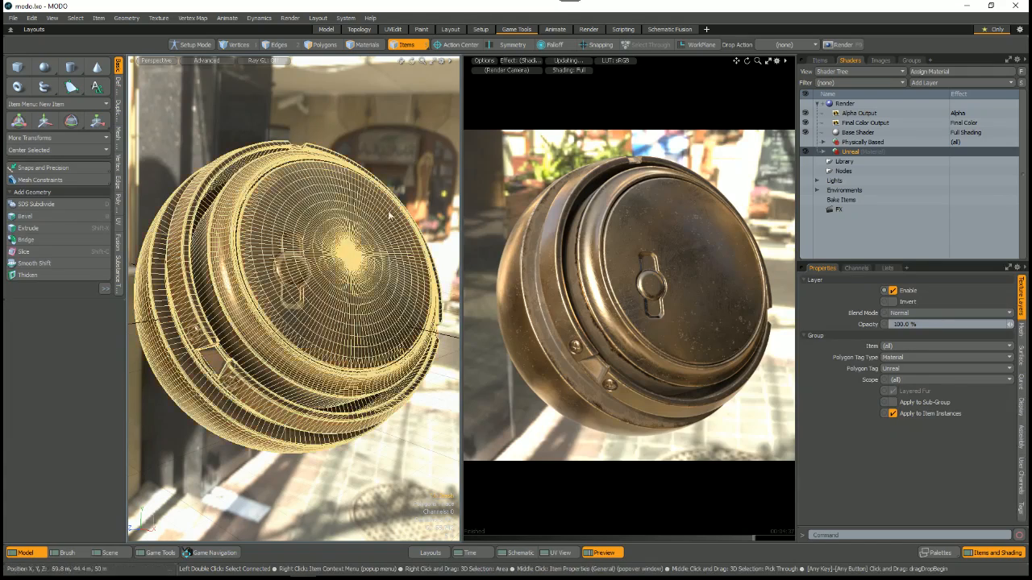
left_click(32, 18)
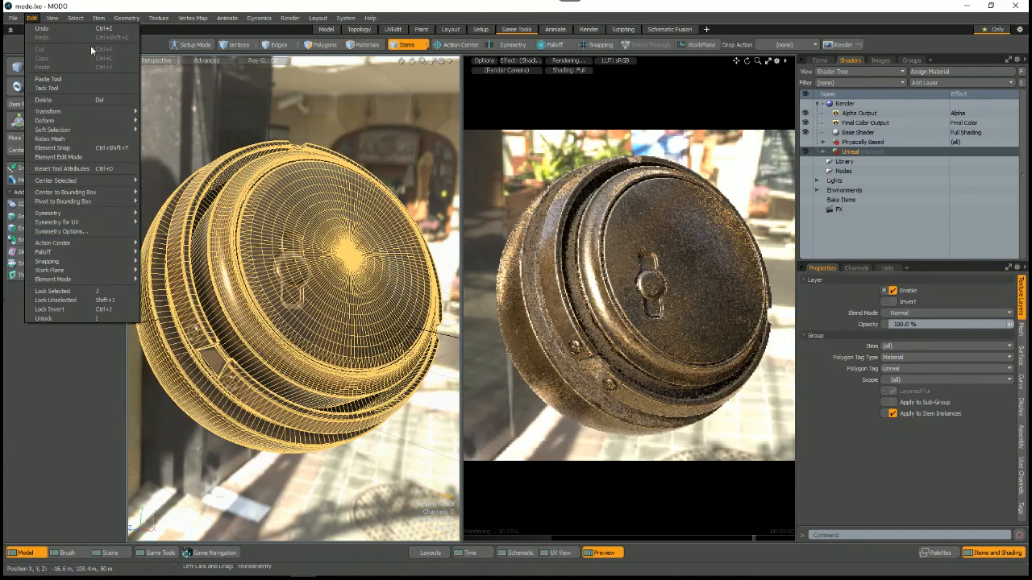
left_click(345, 18)
left_click(352, 28)
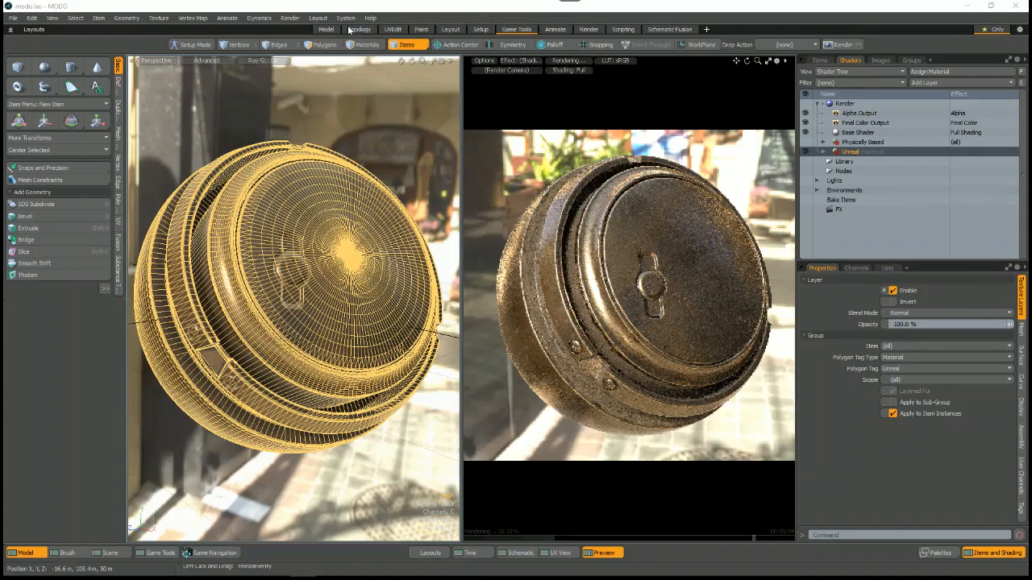
left_click_drag(395, 174, 429, 75)
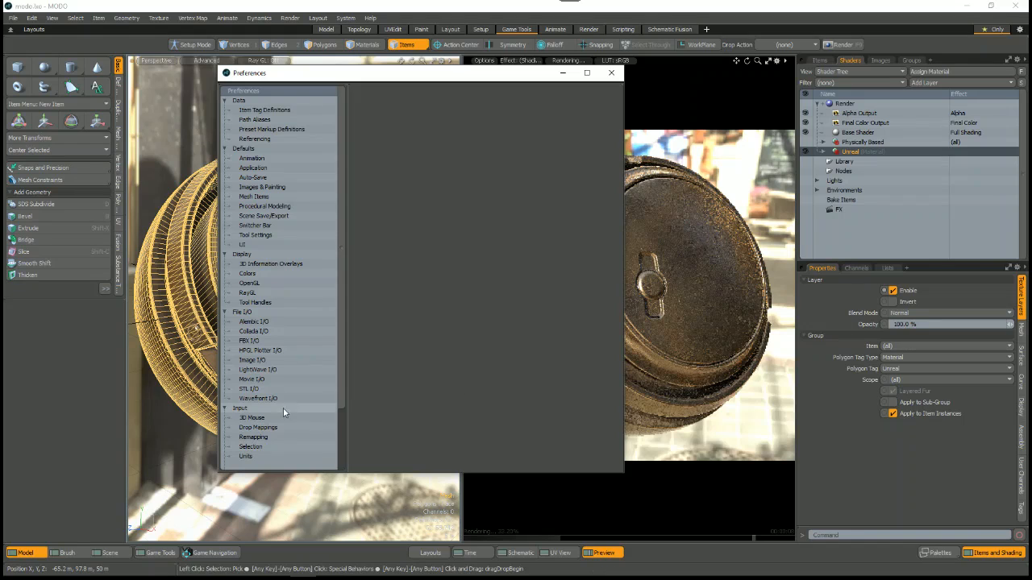
left_click(255, 342)
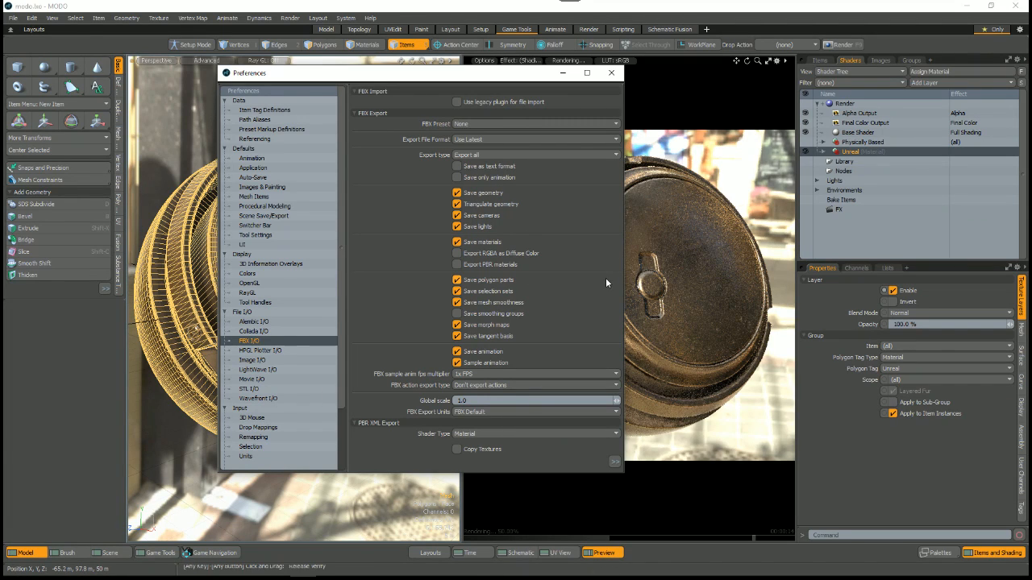
Step: Check the available FBX export presets, move the preferences aside and pause the preview render
left_click(461, 124)
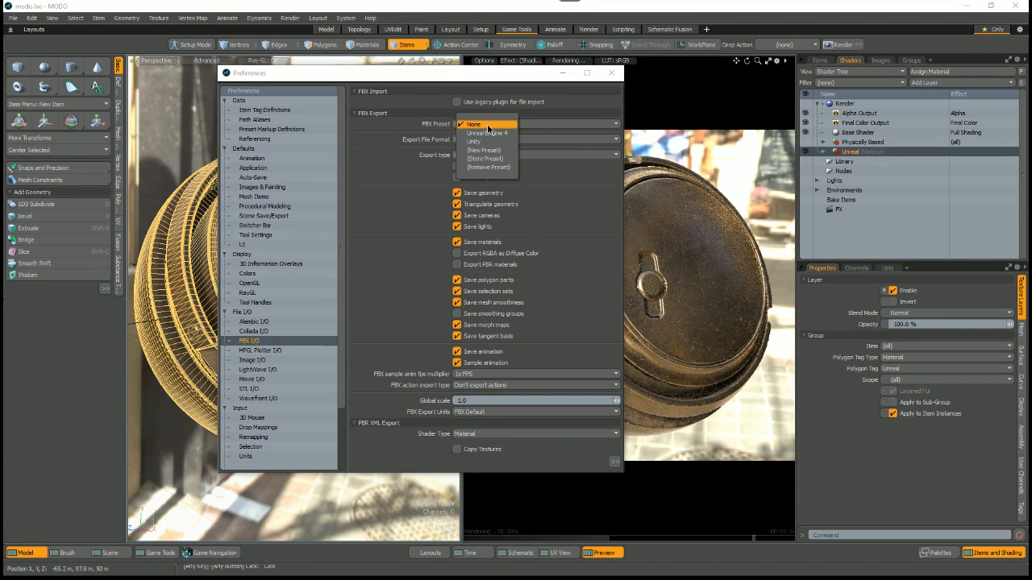
left_click(421, 235)
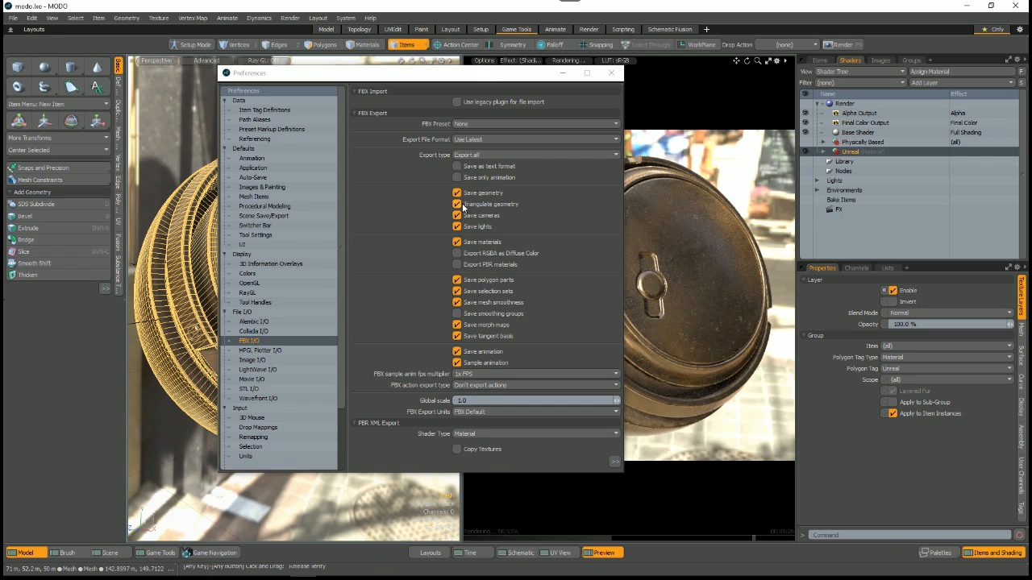
left_click_drag(552, 72, 364, 84)
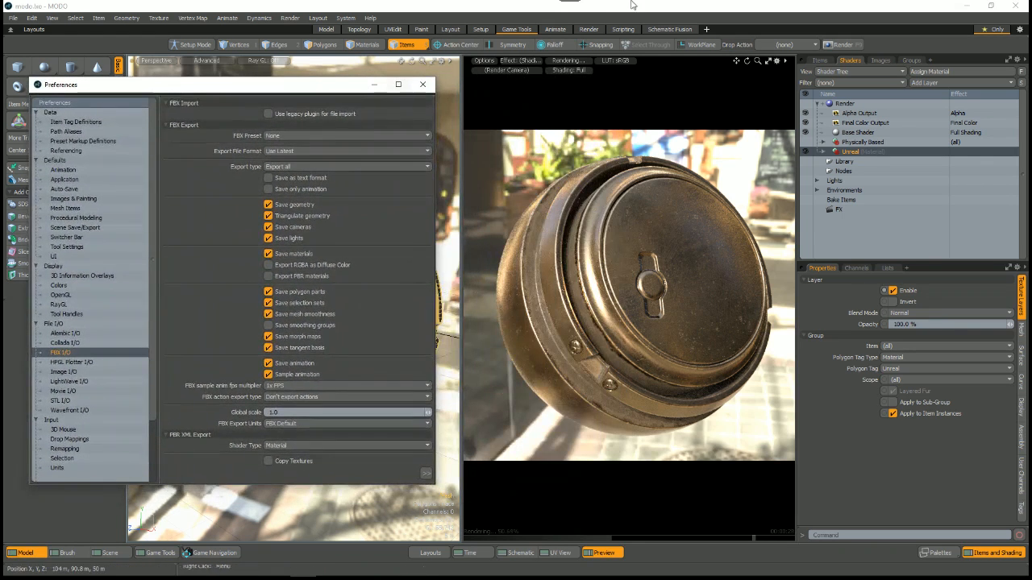
left_click(615, 8)
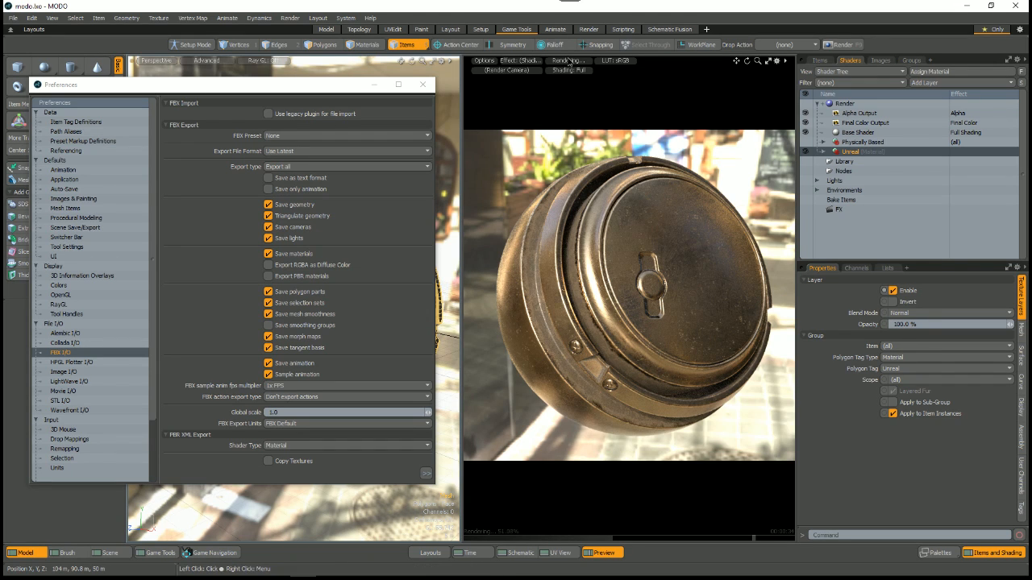
Step: Exclude triangulated geometry, cameras, lights, polygon parts and selection sets from the FBX export preferences
left_click_drag(339, 84, 498, 75)
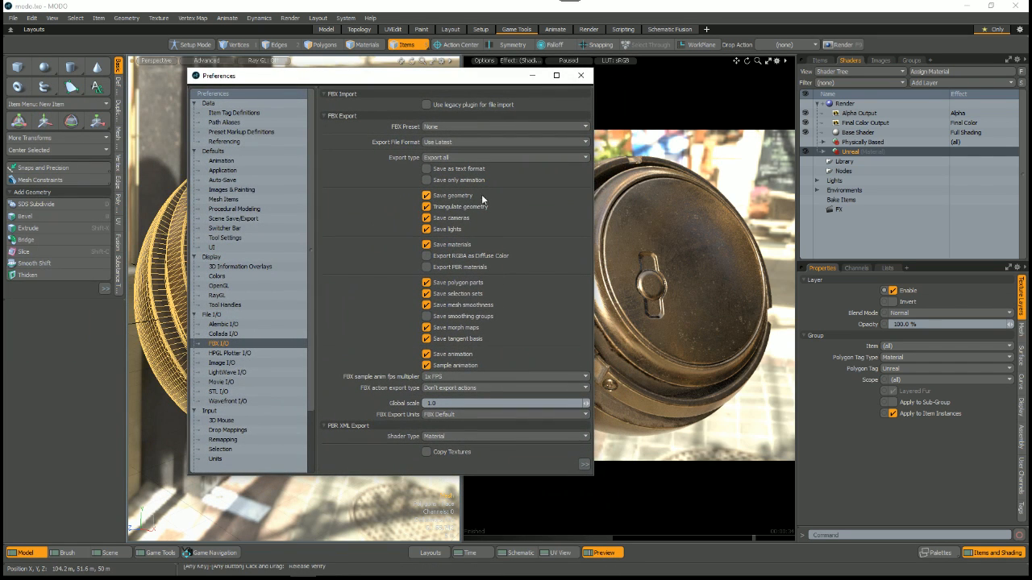
left_click(472, 207)
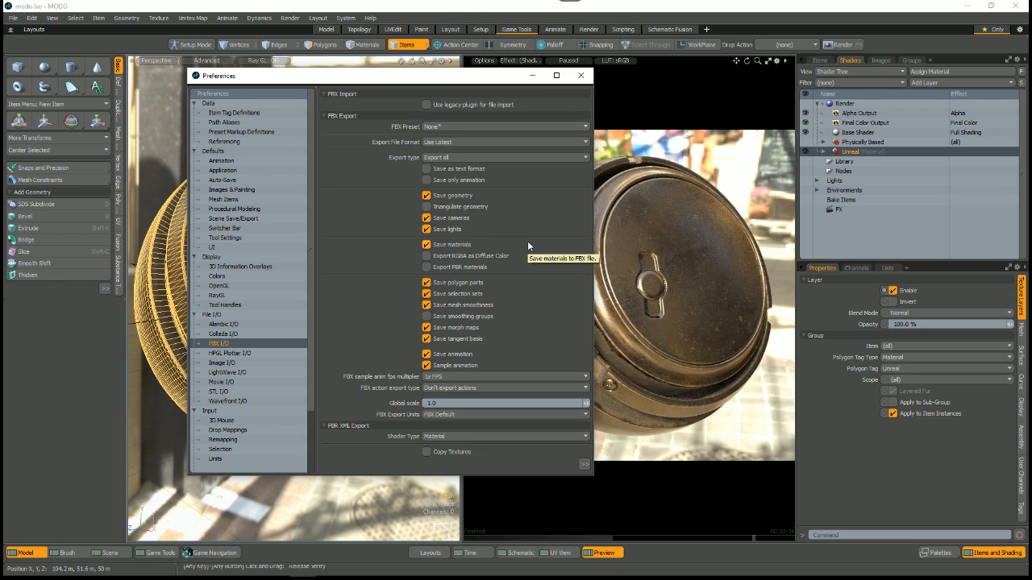
left_click(450, 218)
left_click(448, 229)
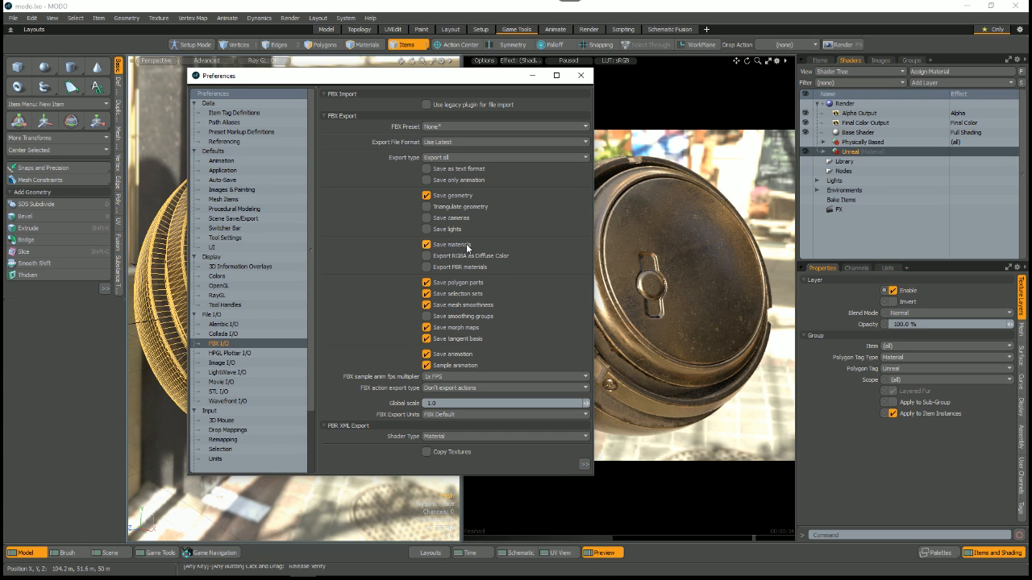
left_click_drag(387, 75, 474, 86)
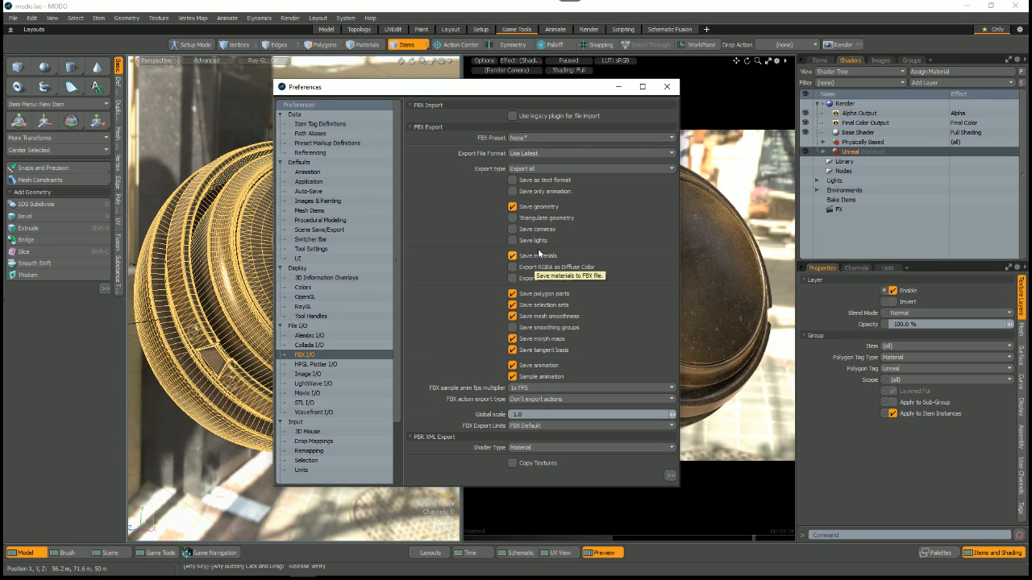
left_click(559, 294)
left_click(558, 306)
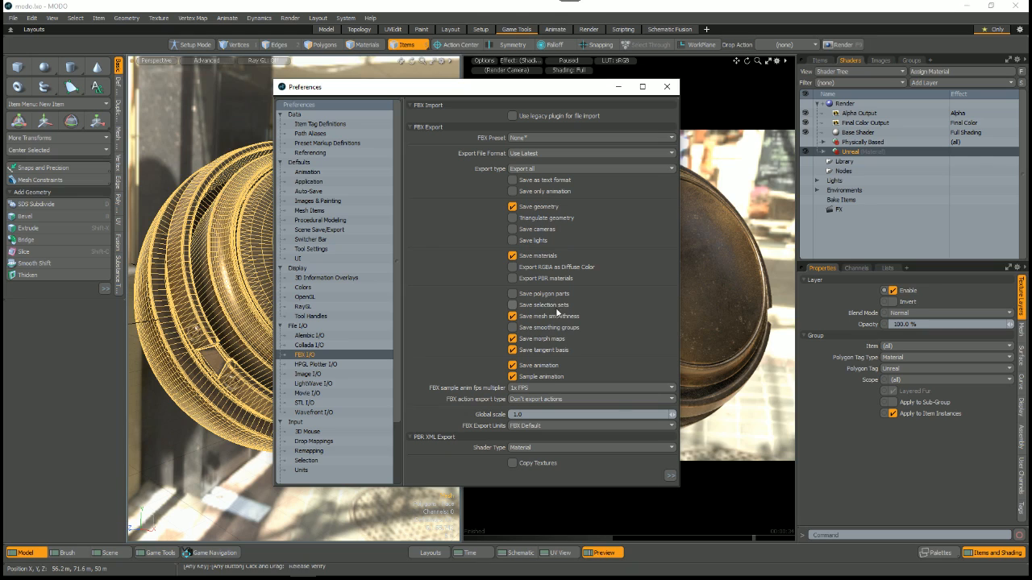
Step: Exclude mesh smoothness, morph maps, tangent basis and animation from the FBX export, and include smoothing groups
left_click(571, 317)
left_click(554, 328)
left_click(555, 339)
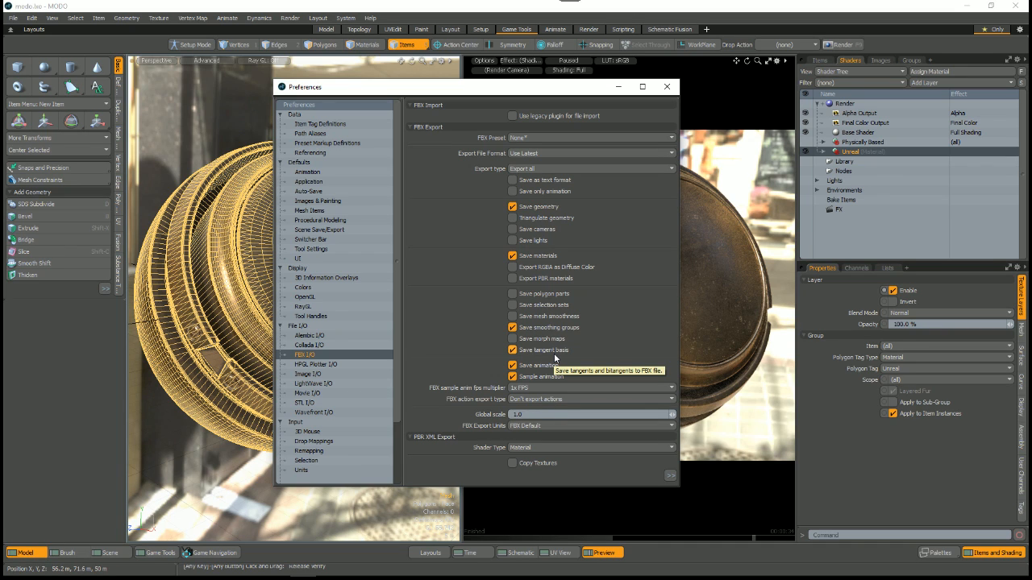
left_click(536, 365)
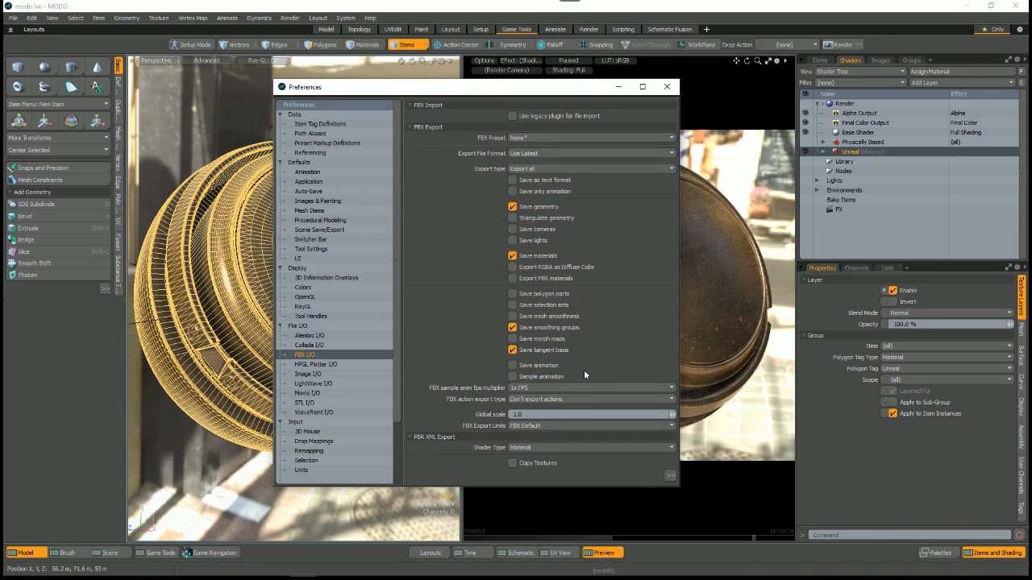
left_click(557, 352)
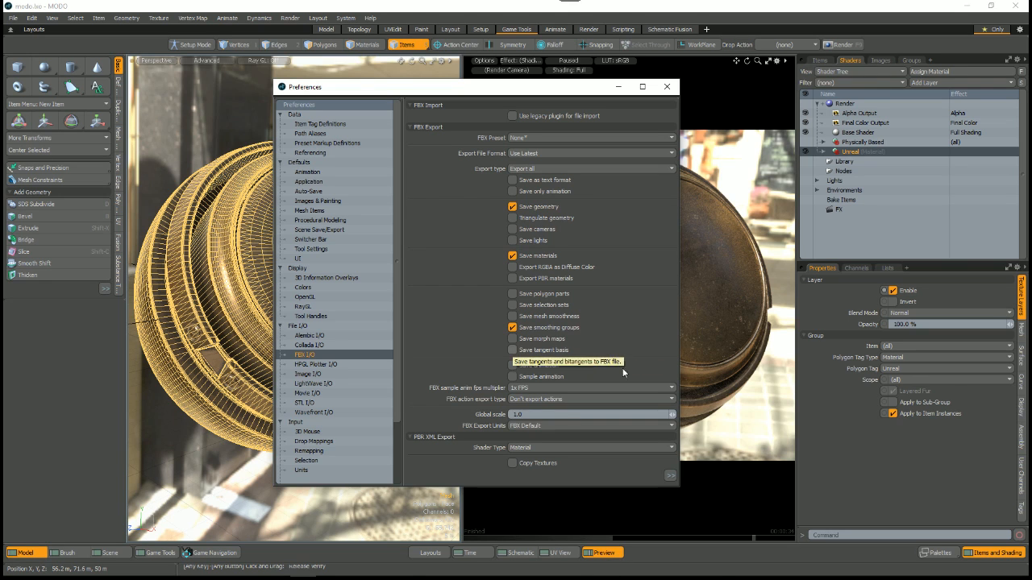
Step: Set the FBX export type to Export selection and close the preferences
left_click_drag(541, 92, 535, 84)
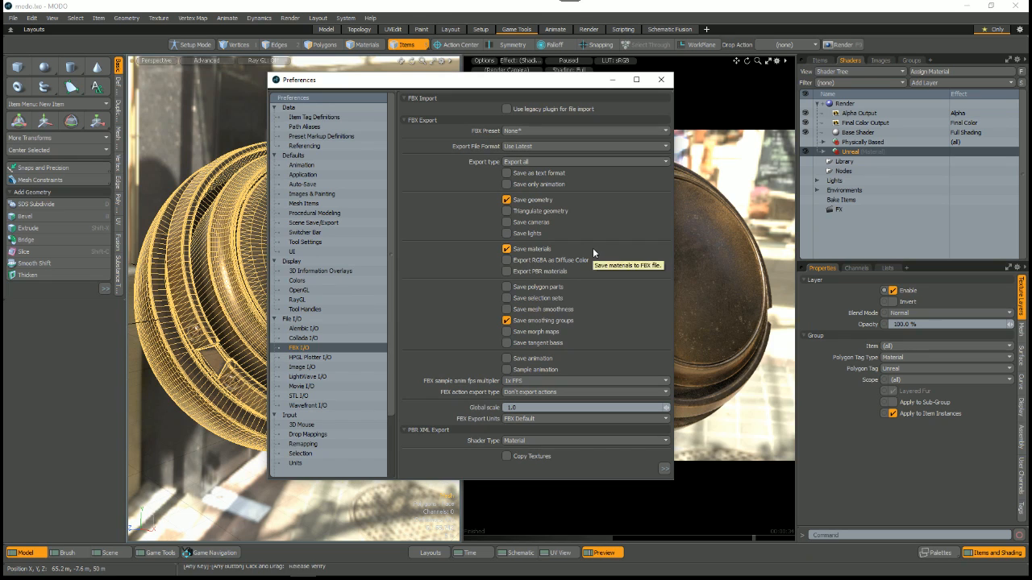
left_click(532, 163)
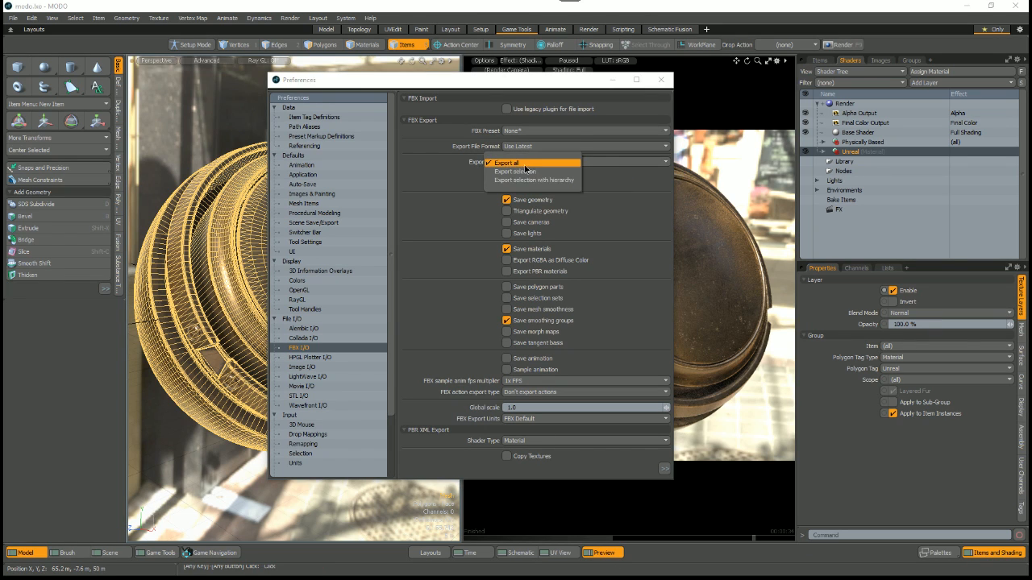
left_click(532, 173)
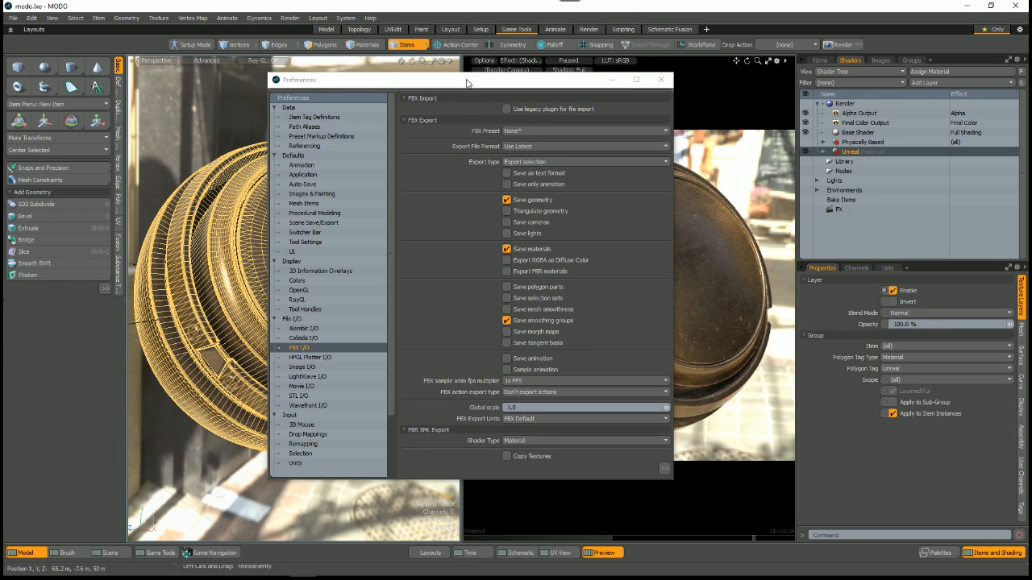
left_click_drag(484, 80, 619, 81)
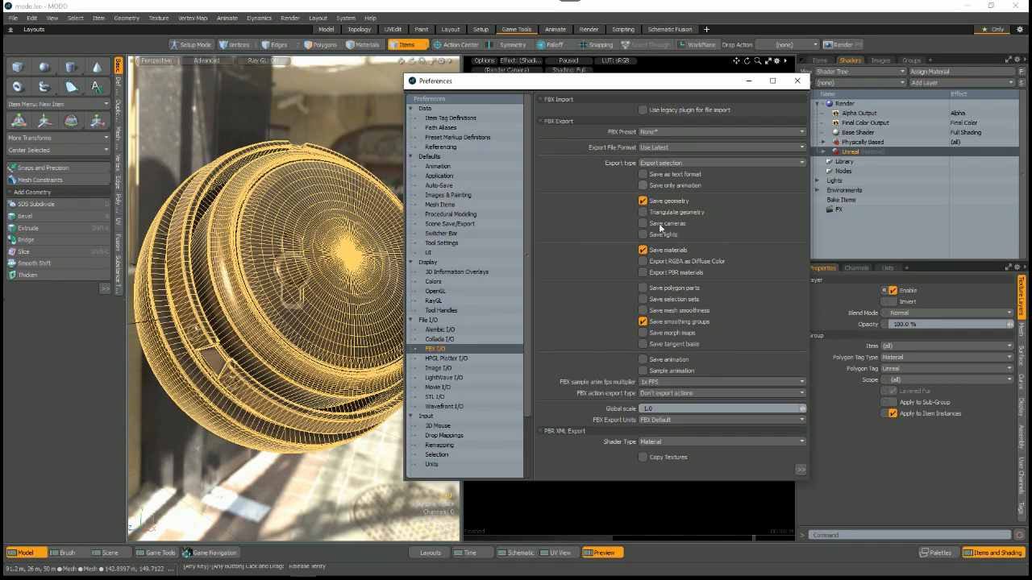
left_click(799, 82)
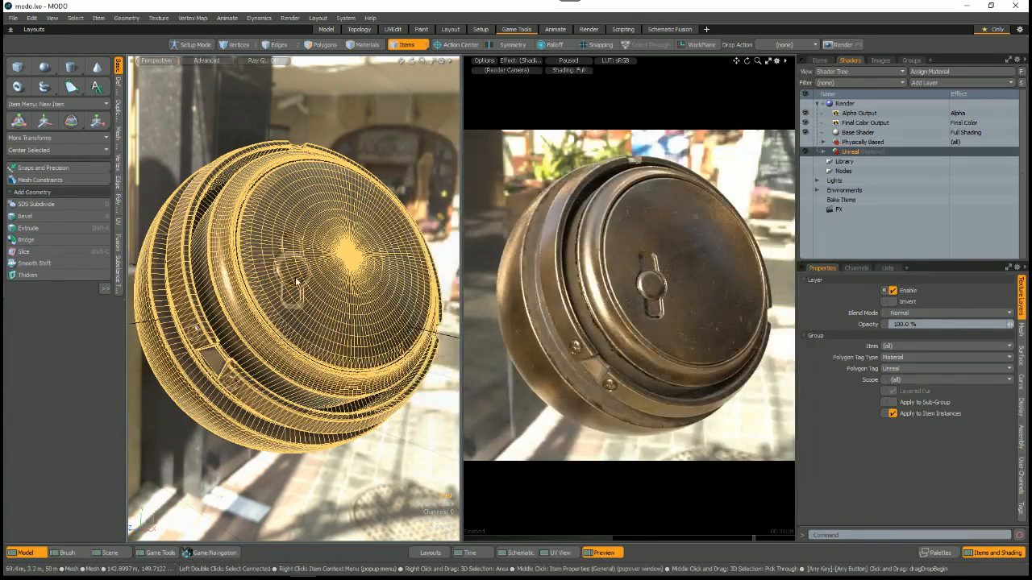
Step: Show the Game Tools vertex map tools and delete the sphere's existing Texture tangent basis map from Other Maps
left_click(889, 268)
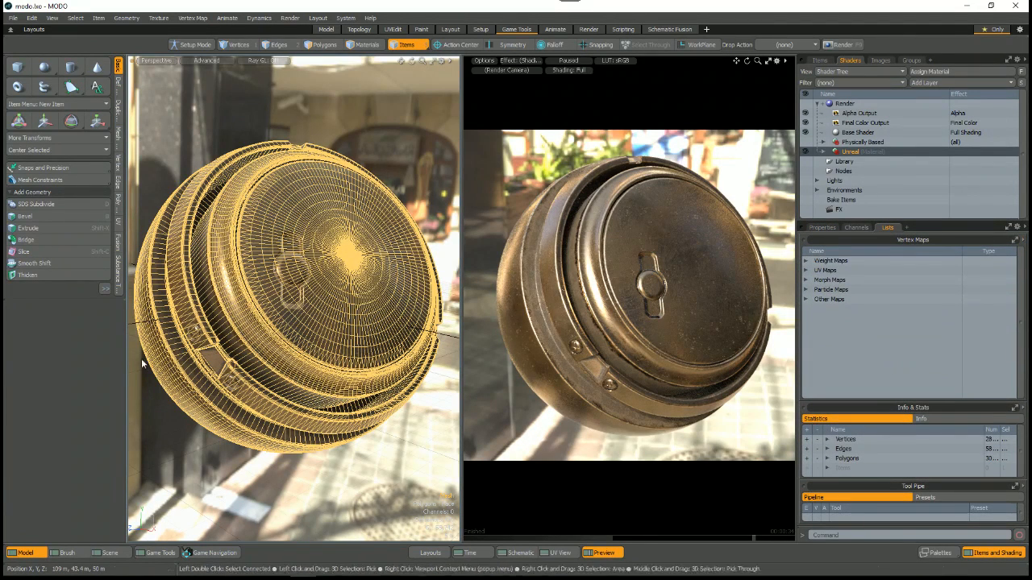
mouse_move(521, 42)
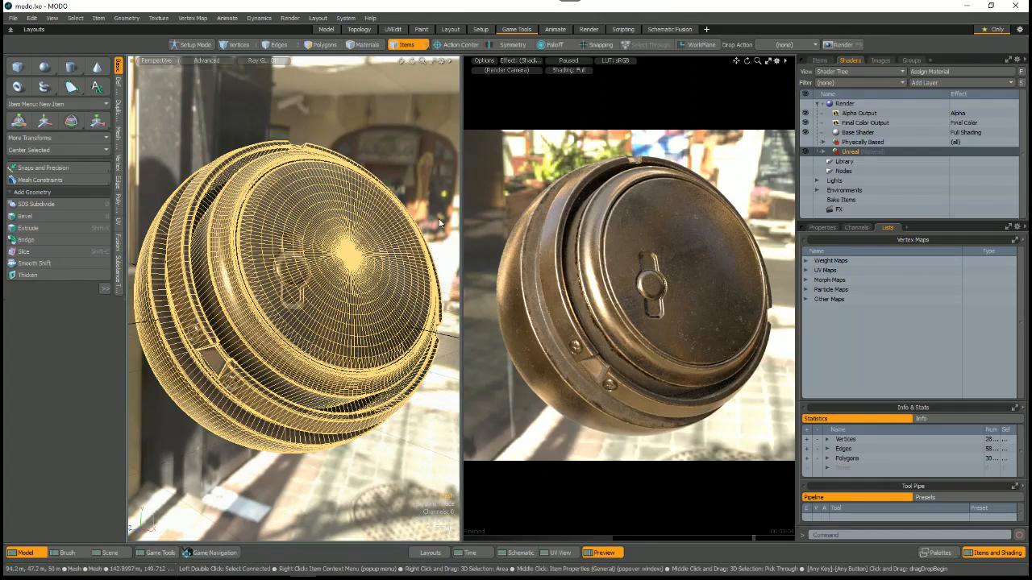
left_click(159, 553)
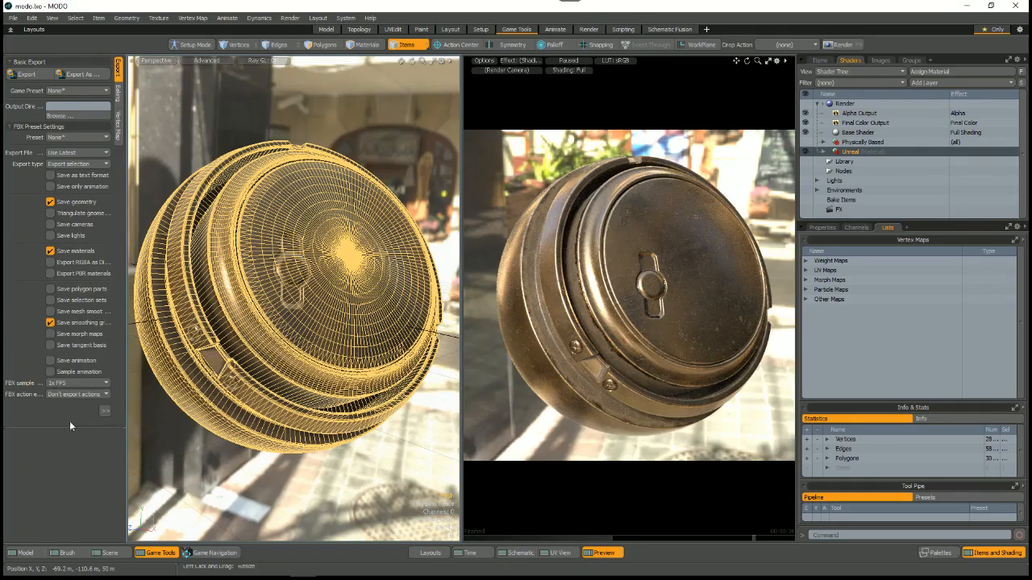
left_click(118, 125)
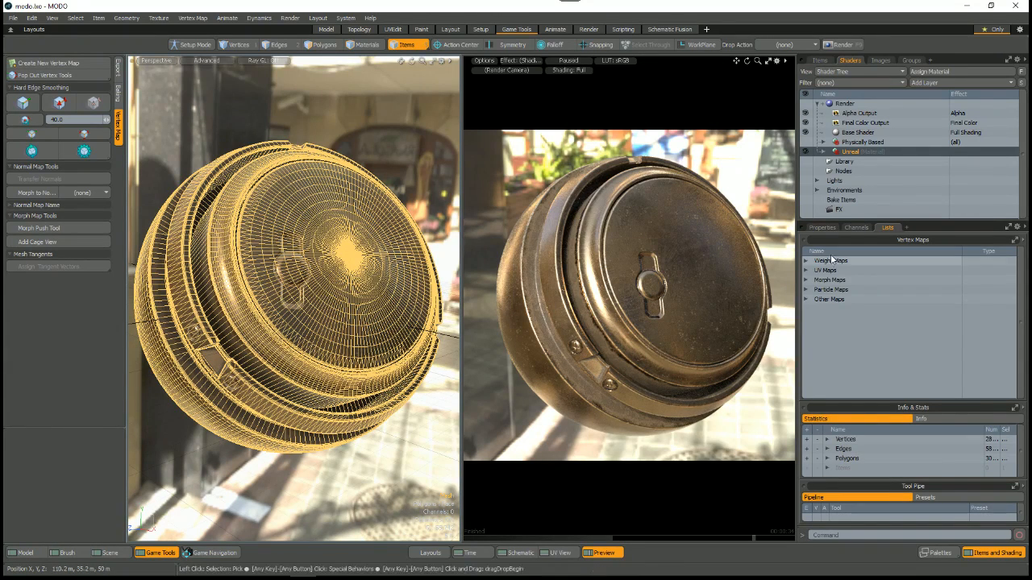
left_click(806, 299)
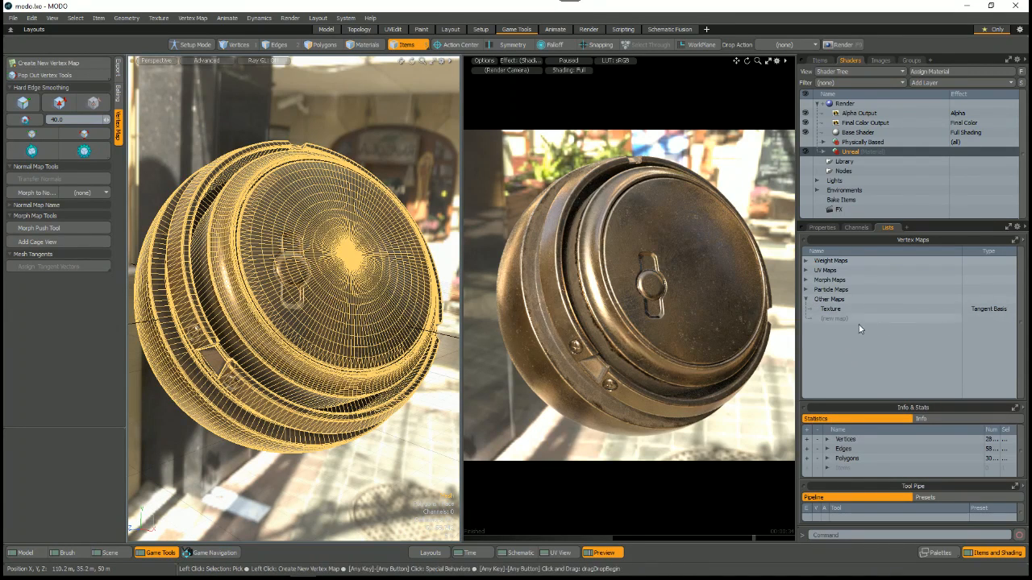
right_click(838, 312)
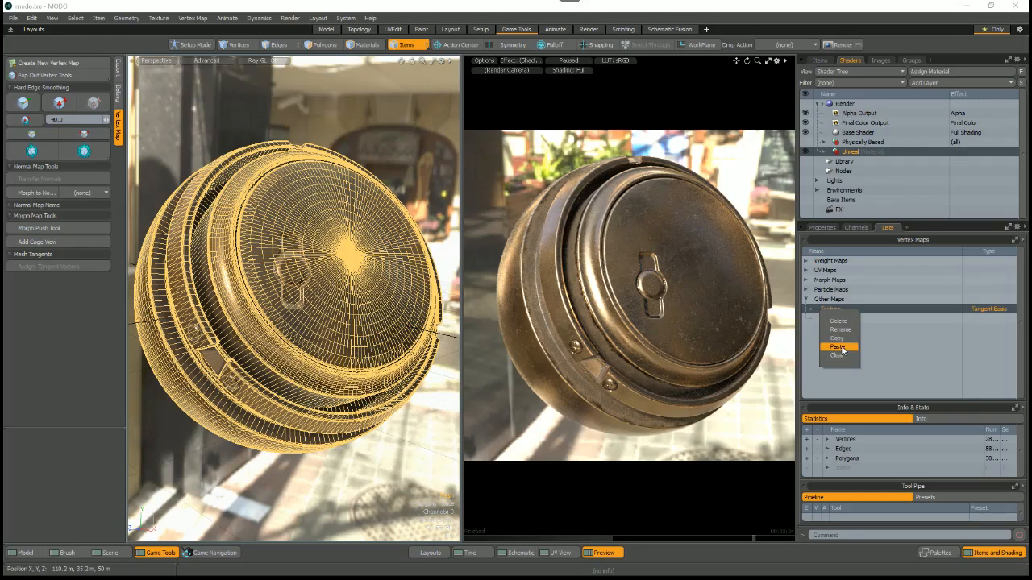
key("Escape")
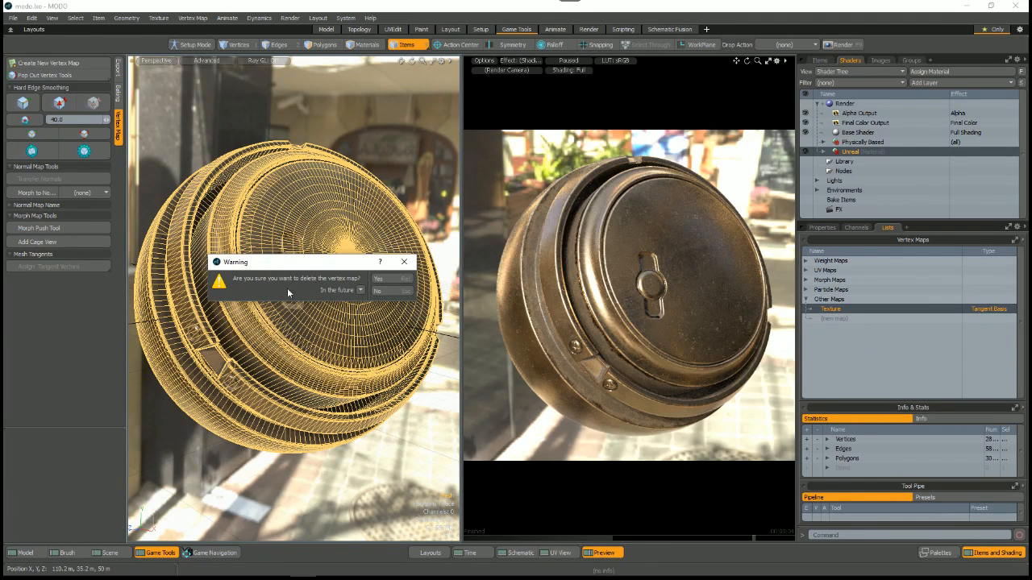
left_click(379, 278)
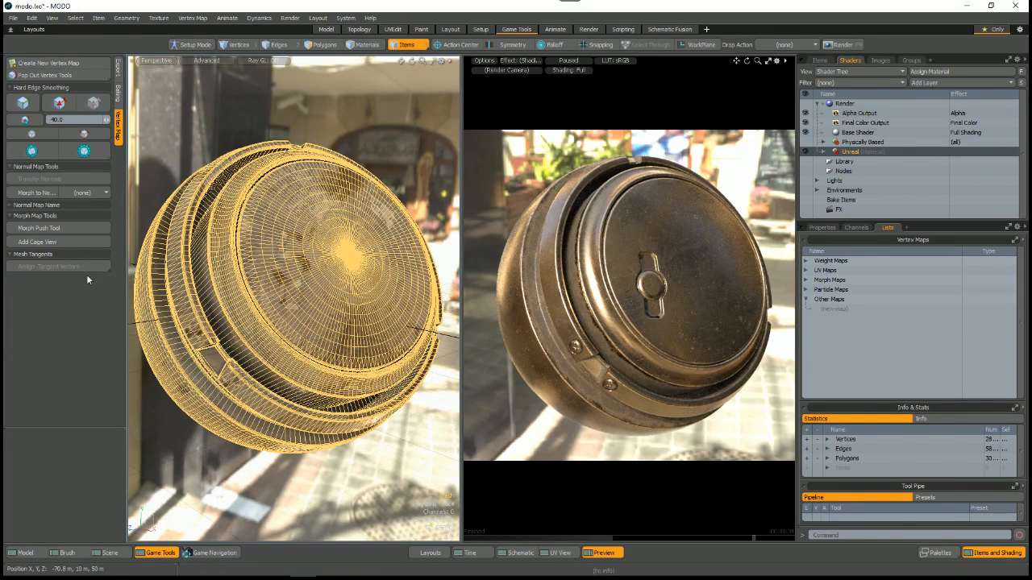
Step: Create a Mikk tangent basis for the sphere and inspect the new map's type in the vertex map list
left_click(87, 268)
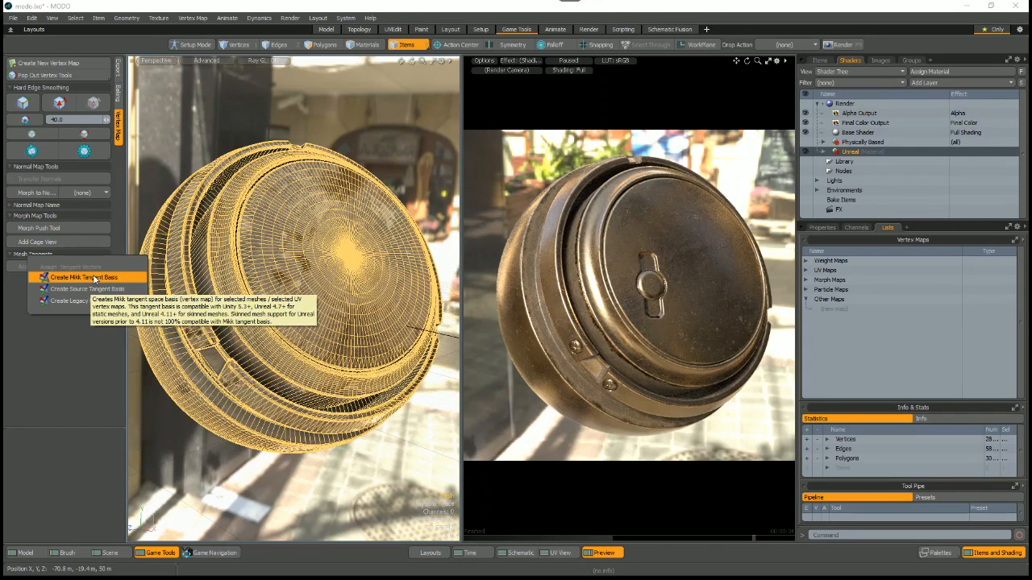
left_click(94, 278)
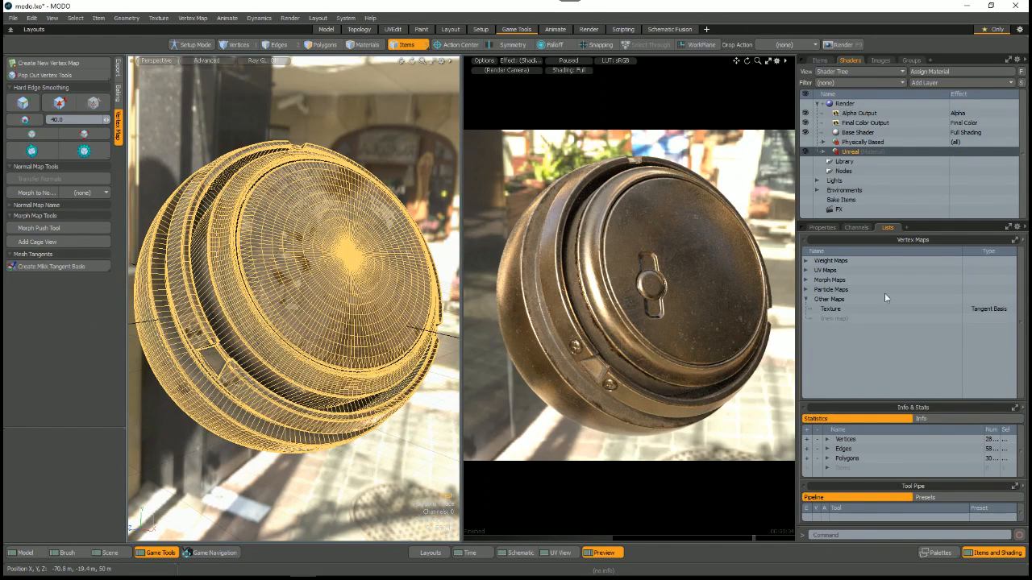
left_click(835, 310)
left_click_drag(959, 254, 924, 257)
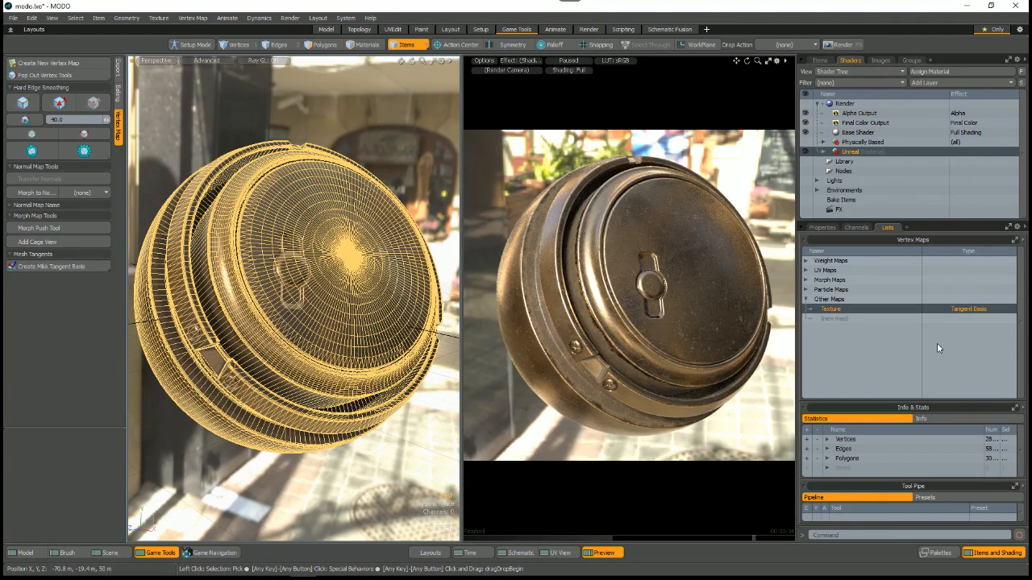
Step: Delete the newly created Mikk tangent basis map from Other Maps
right_click(833, 313)
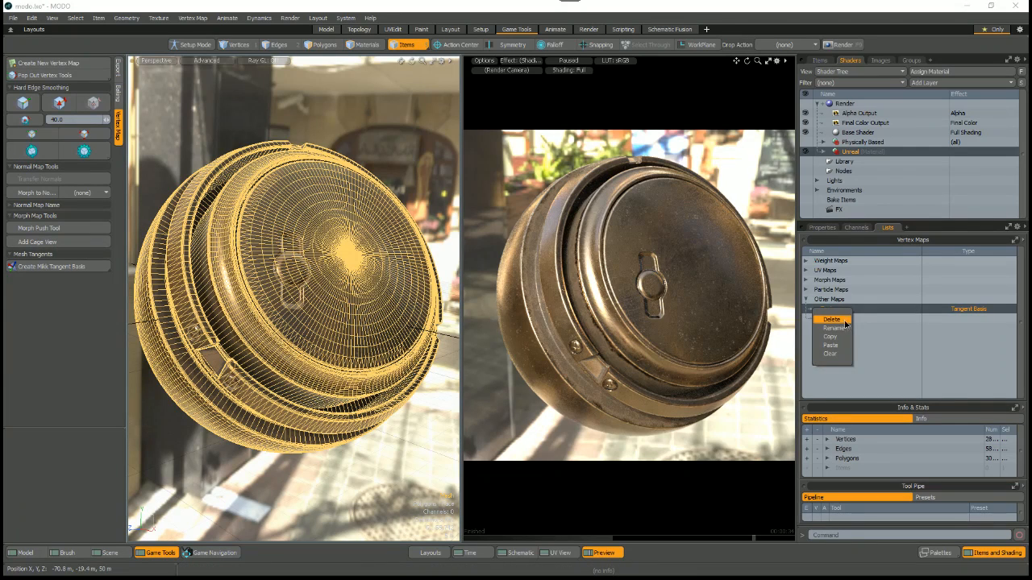
left_click(840, 325)
key("Return")
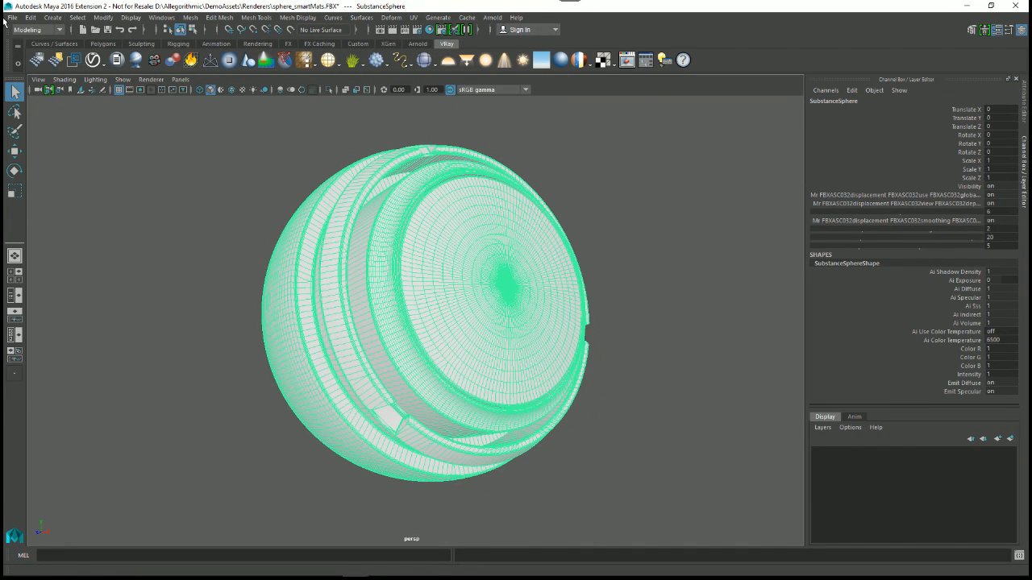
Step: Switch to Maya and open the scene sphere_smartMats.mb from the vray folder under Renderers
left_click(13, 18)
left_click(40, 47)
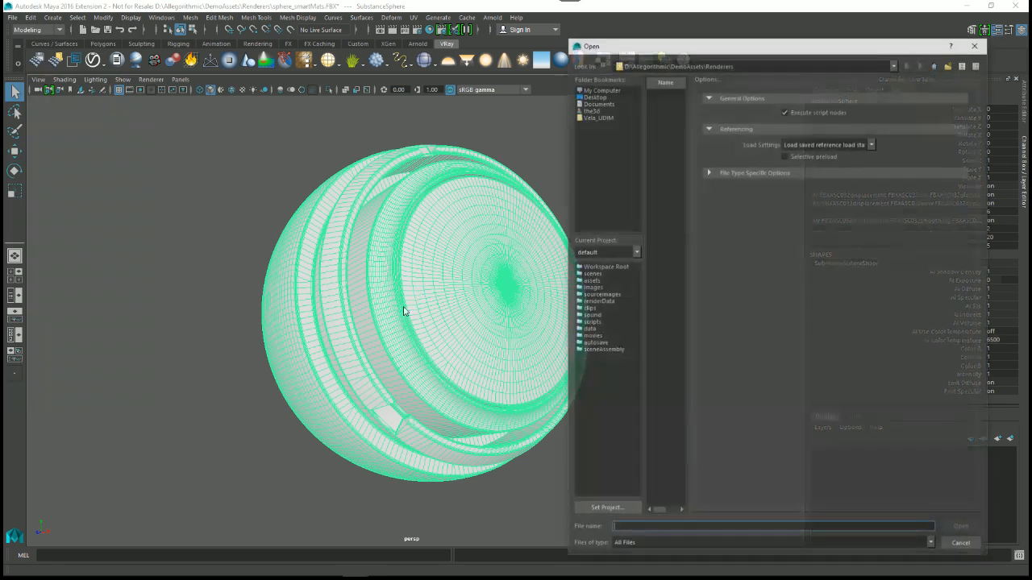
left_click_drag(568, 143, 281, 121)
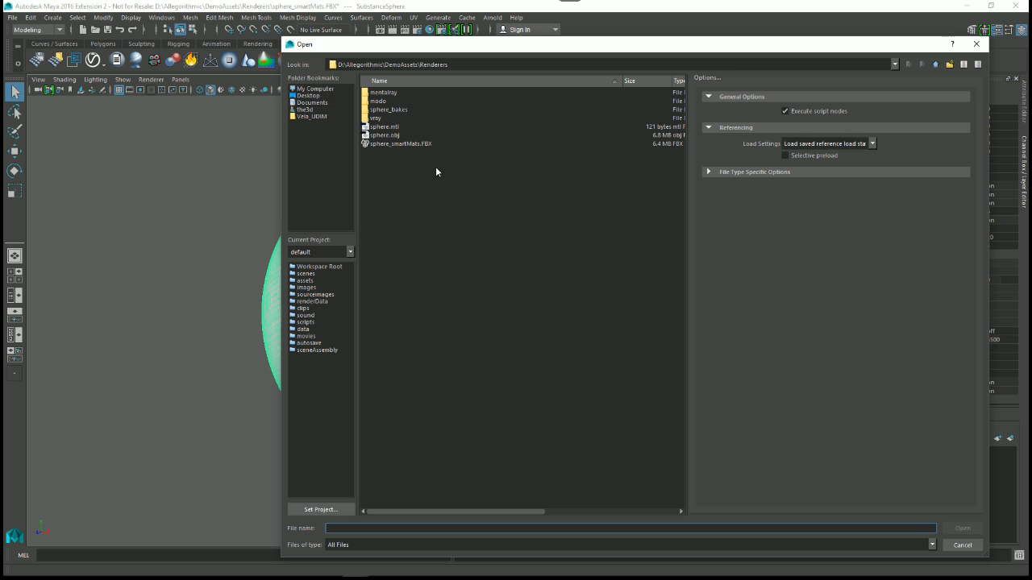
double_click(376, 118)
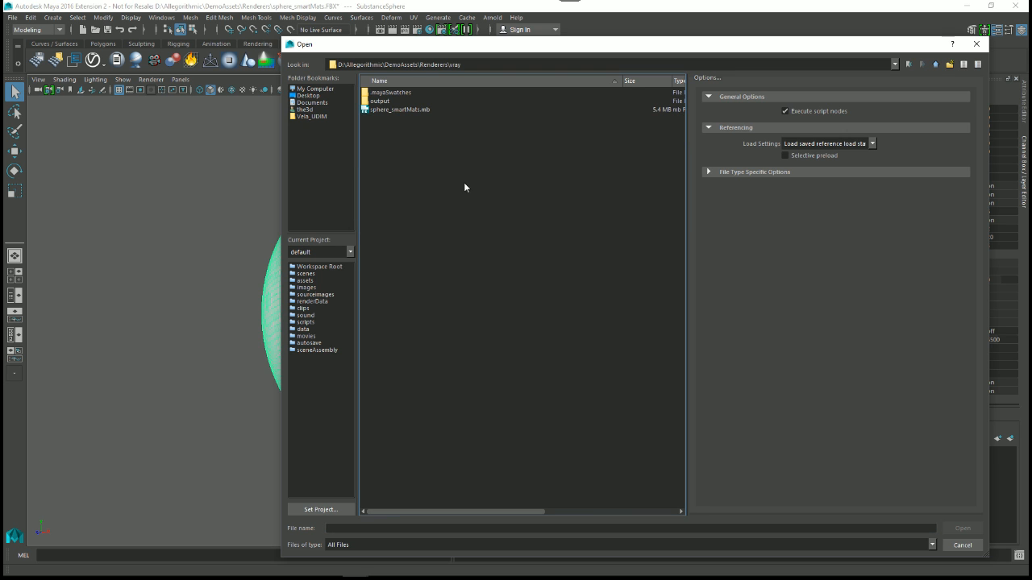
double_click(407, 112)
left_click(519, 298)
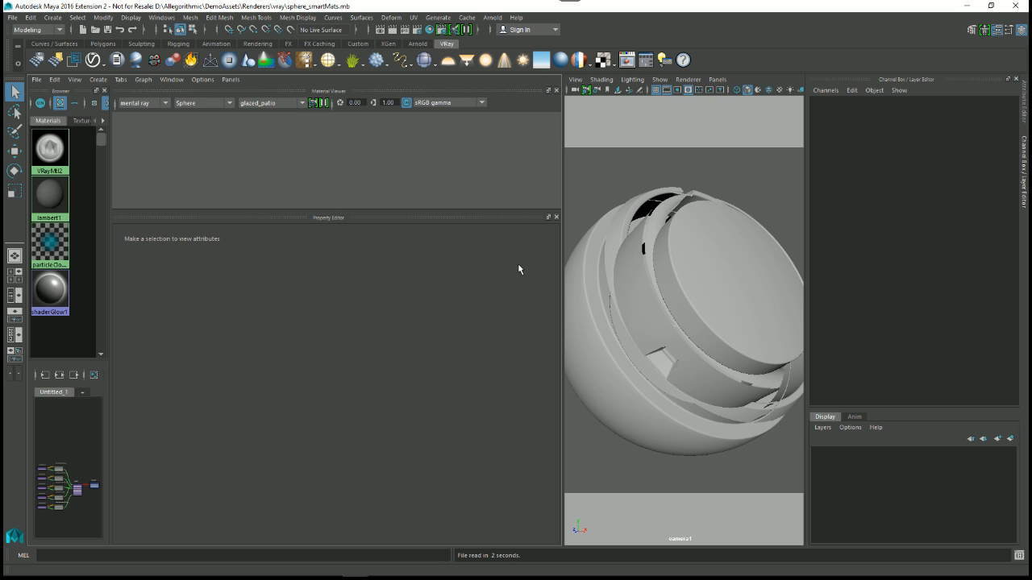
Step: Widen the Hypershade browser and node graph area and shrink the material swatches to enlarge the graph
left_click_drag(111, 274, 263, 302)
right_click_drag(151, 476, 173, 524, "alt")
middle_click_drag(173, 523, 281, 470, "alt")
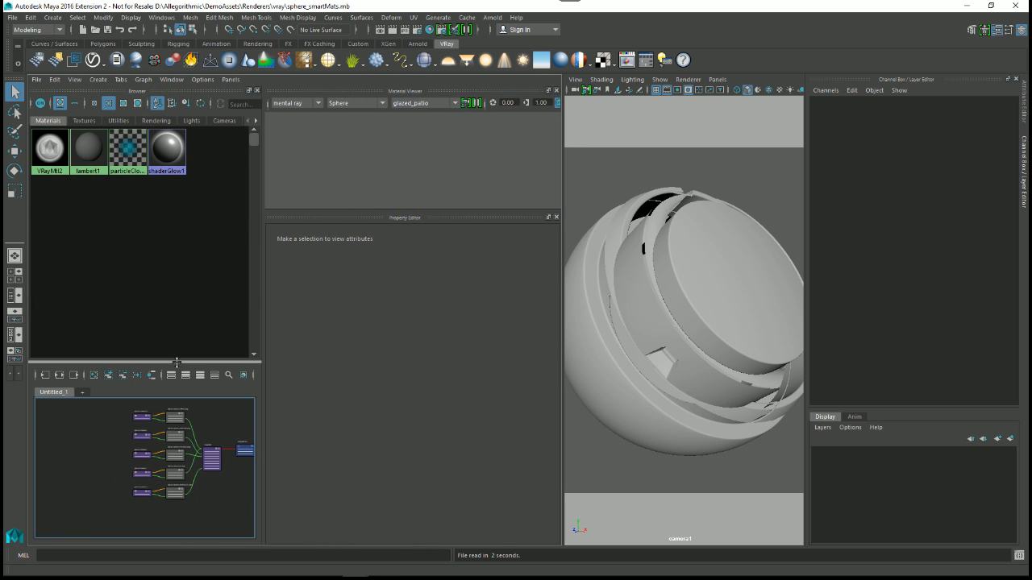
left_click_drag(177, 362, 176, 178)
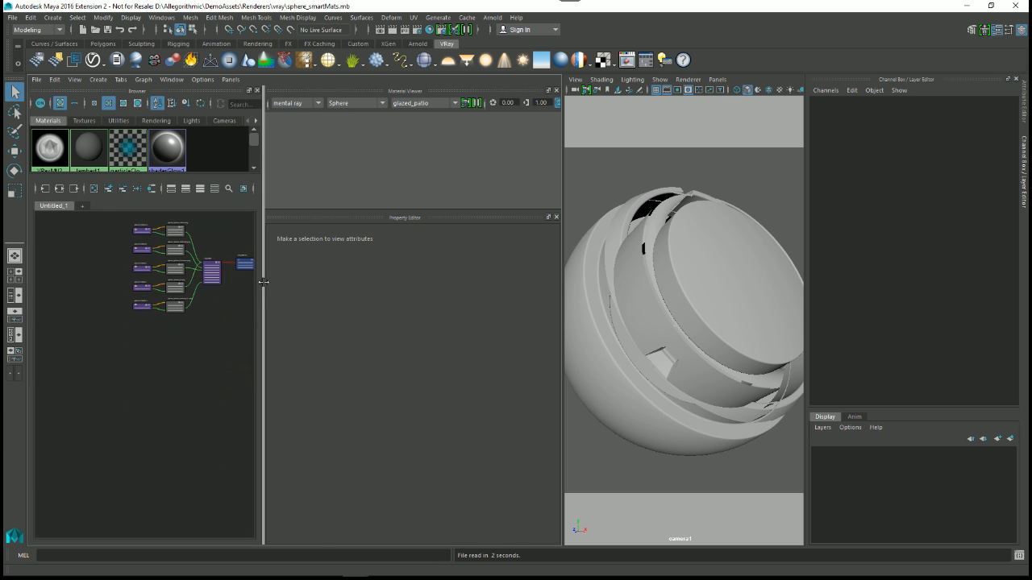
left_click_drag(262, 281, 320, 284)
Step: Examine the VRayMtl2 shader network with its diffuse, reflection, glossiness, IOR and normal texture connections and its material attributes
middle_click_drag(202, 315, 232, 410, "alt")
right_click_drag(232, 410, 258, 506, "alt")
right_click_drag(192, 388, 235, 451, "alt")
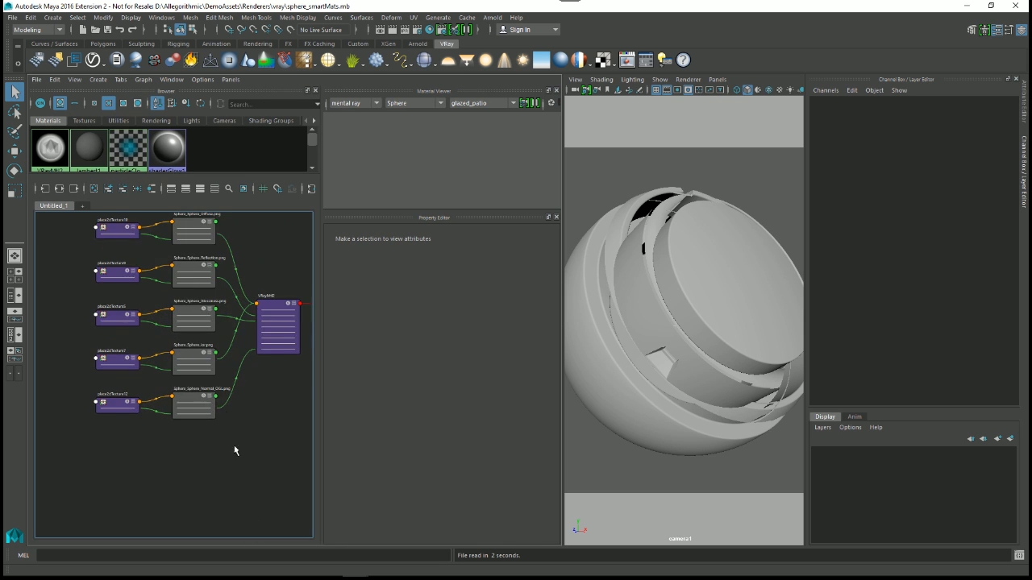
middle_click_drag(243, 345, 202, 412, "alt")
right_click_drag(202, 412, 220, 381, "alt")
left_click(232, 364)
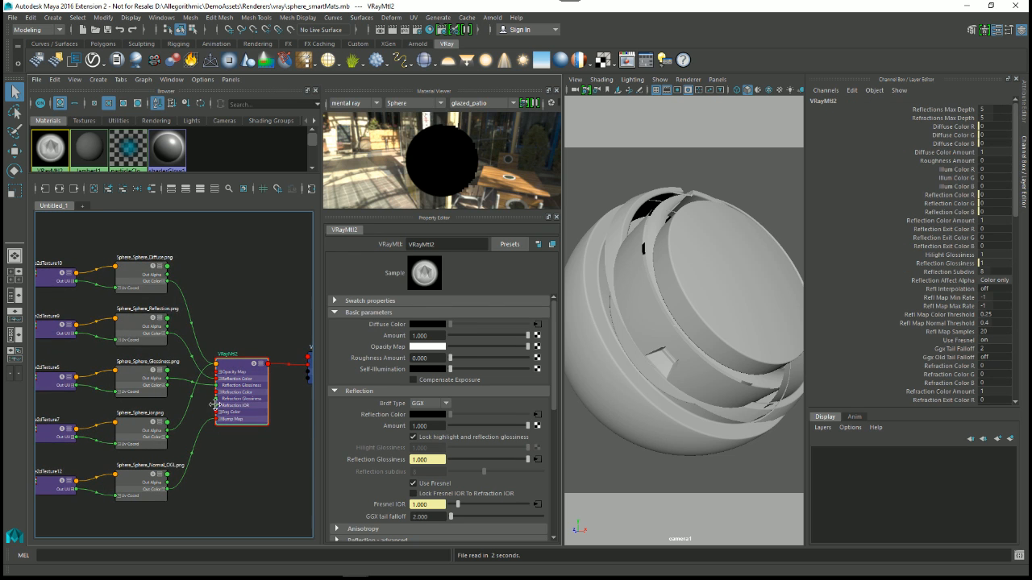
middle_click_drag(222, 412, 216, 361, "alt")
scroll(253, 417, "down", 1)
middle_click_drag(255, 416, 292, 458, "alt")
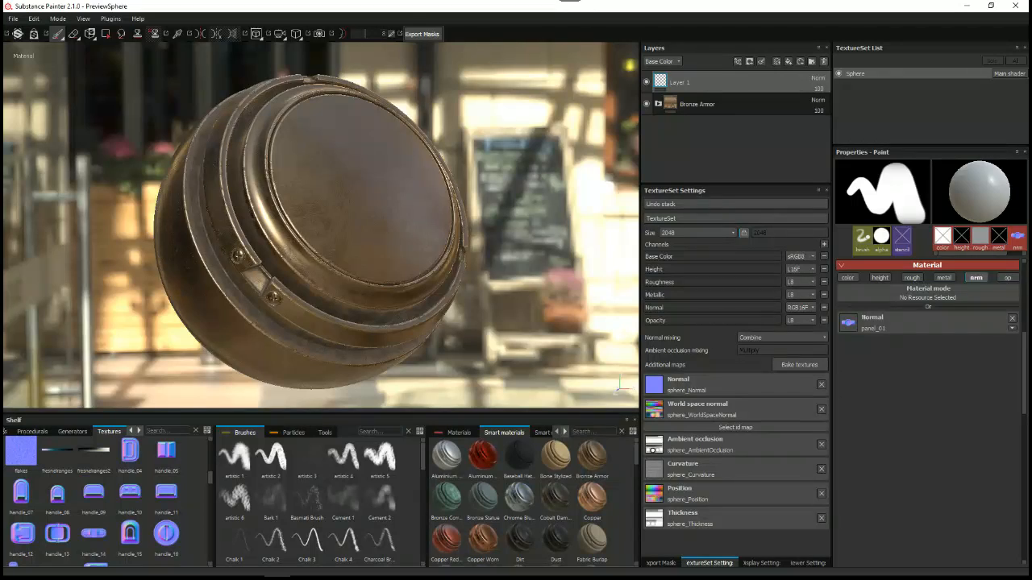
Step: Switch to Substance Painter, inspect the bronze sphere and open the texture export's preset configuration
left_click_drag(385, 173, 404, 207, "alt")
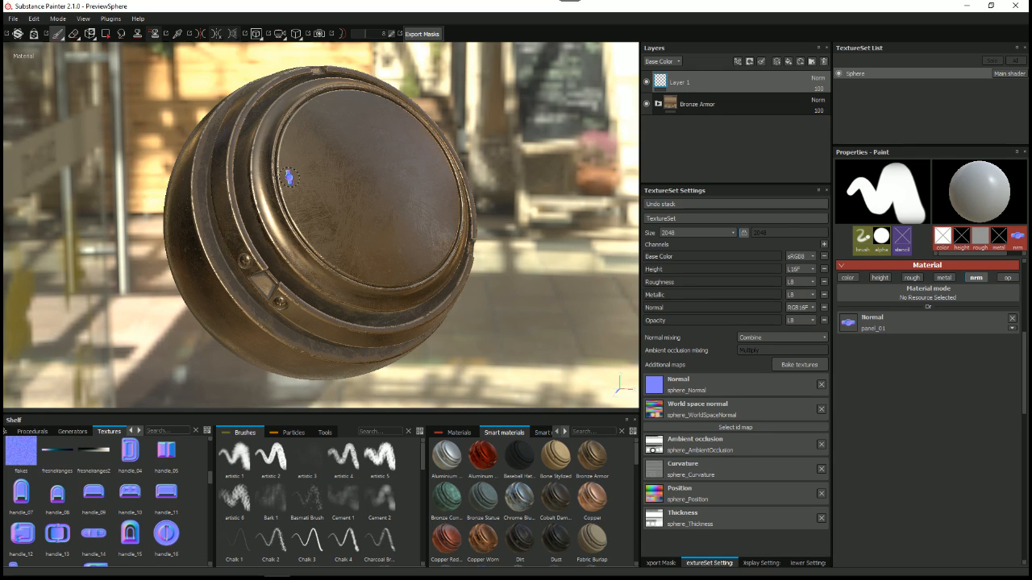
left_click_drag(309, 175, 316, 220, "alt")
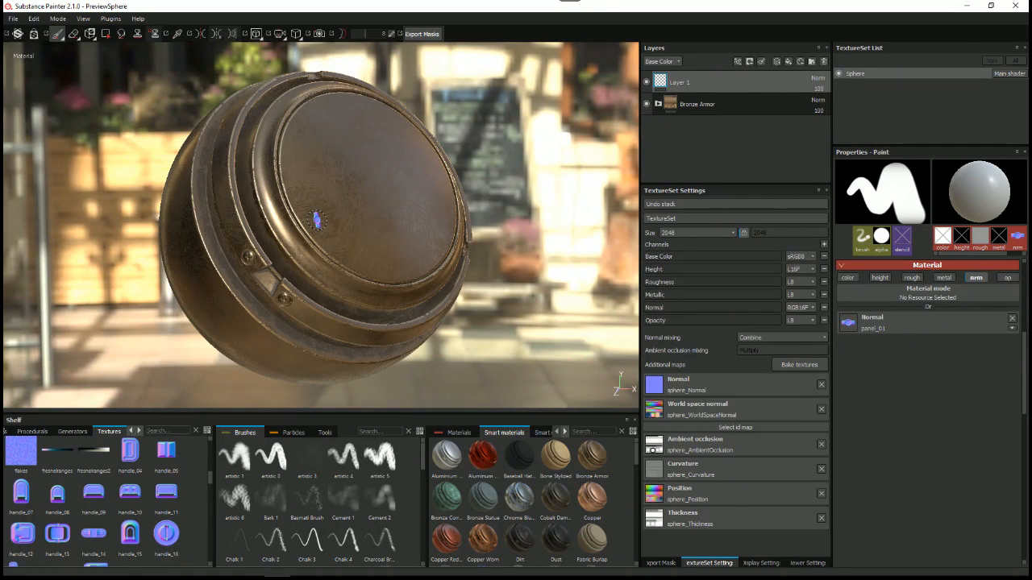
right_click(503, 114)
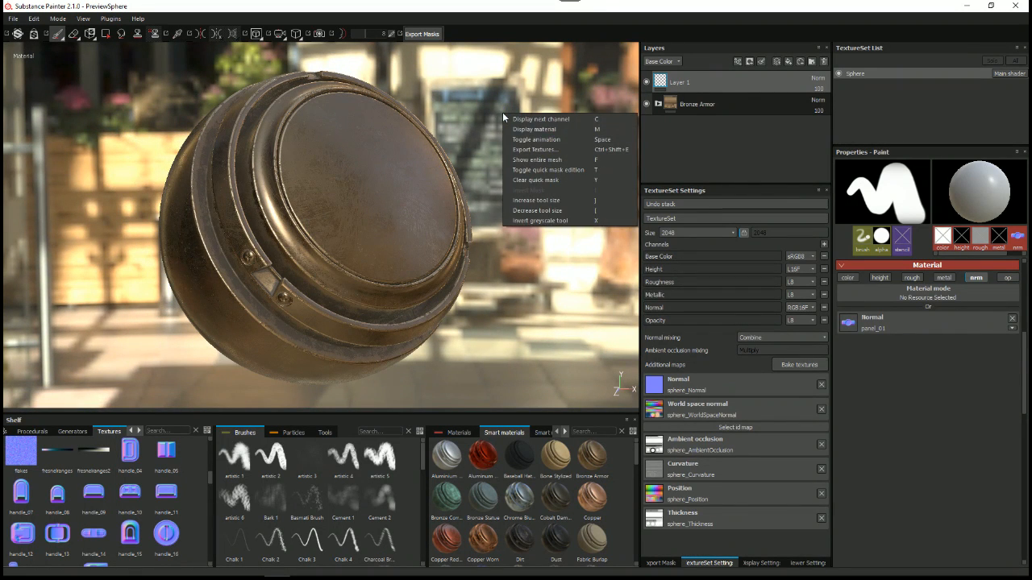
left_click(534, 149)
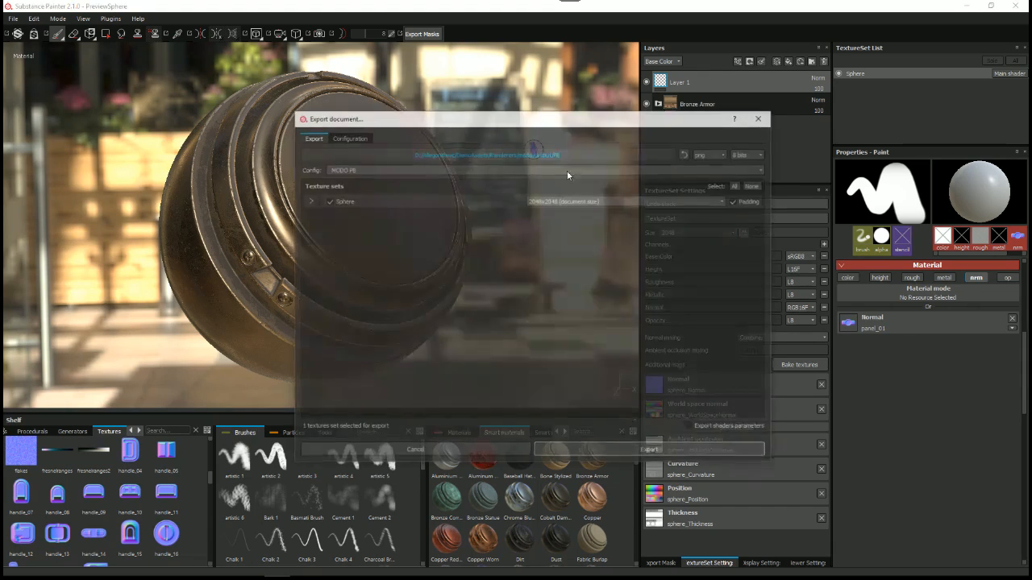
left_click_drag(410, 122, 360, 112)
left_click(294, 126)
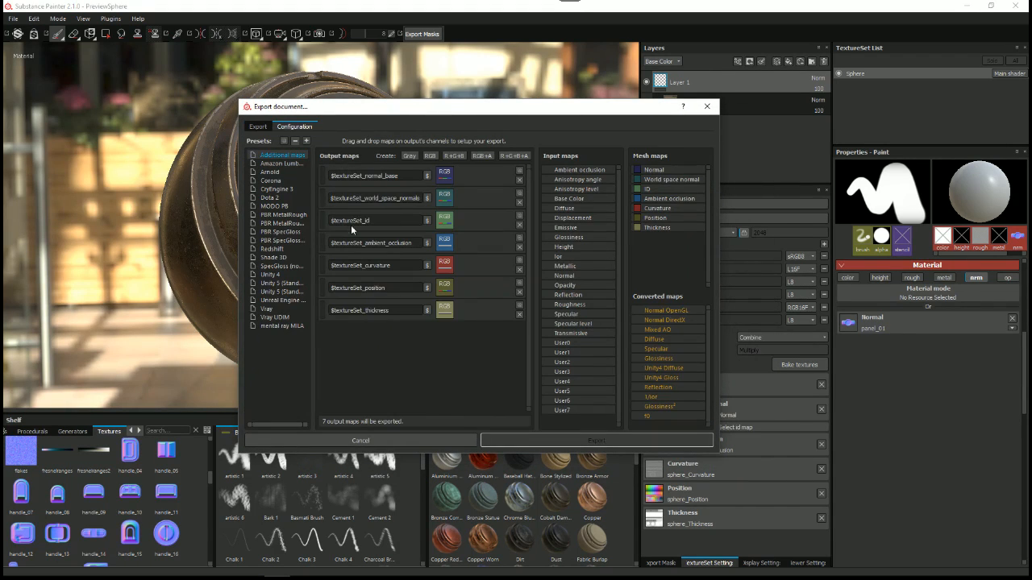
Step: Display the Vray preset's output maps and select Vray as the export configuration for the Sphere texture set
left_click_drag(239, 228, 216, 226)
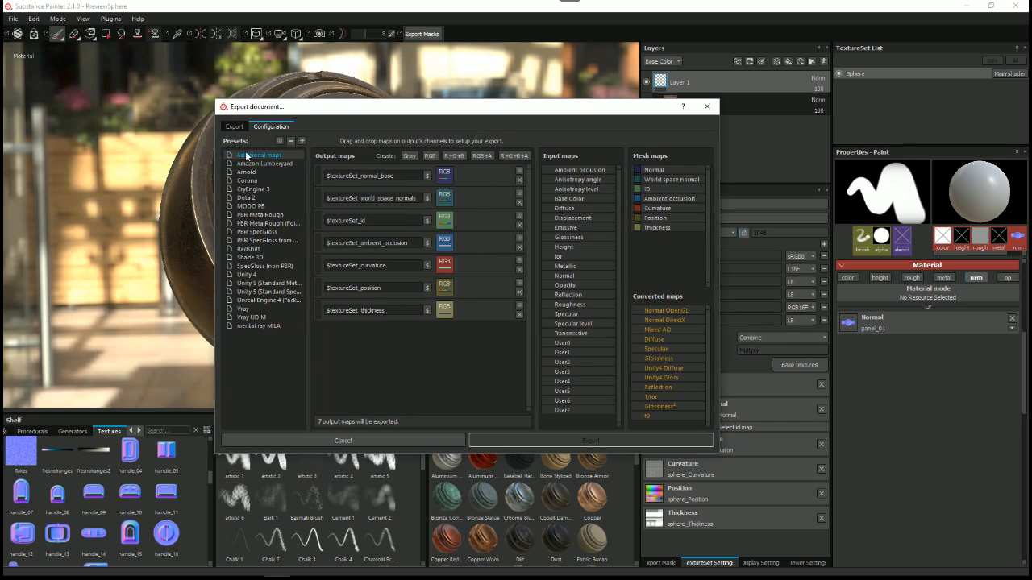
left_click(246, 309)
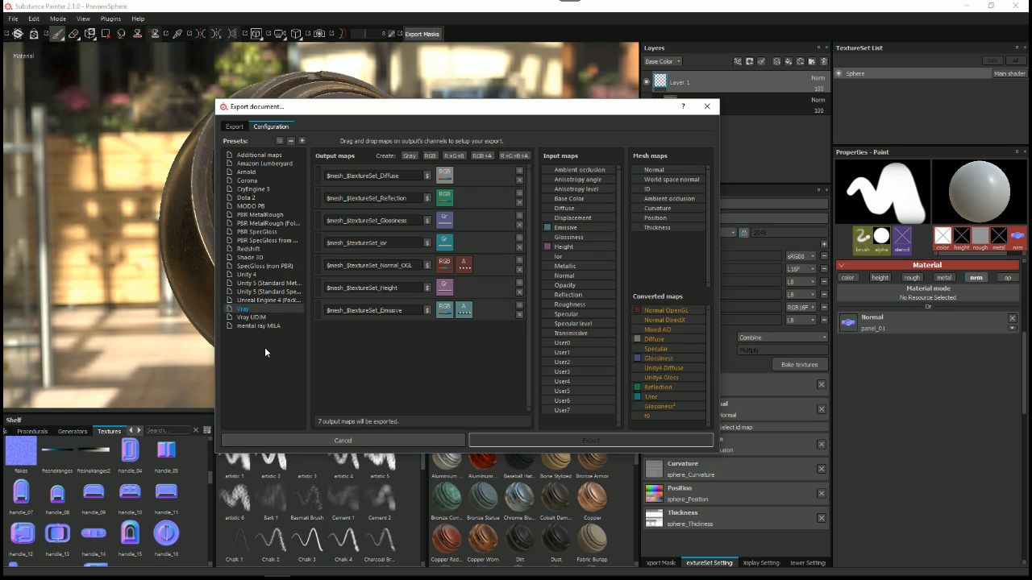
left_click(234, 126)
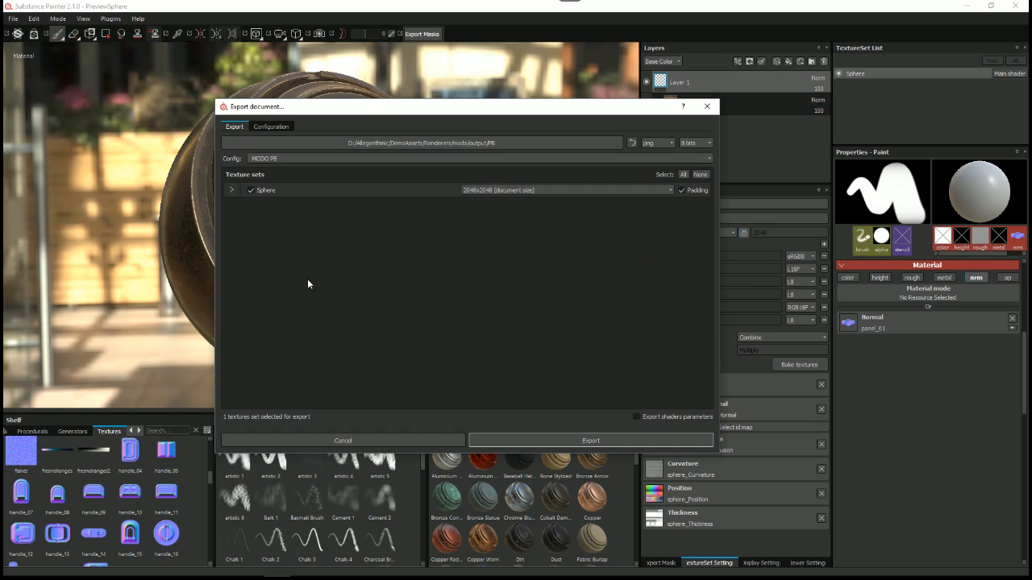
left_click(278, 161)
scroll(302, 205, "down", 5)
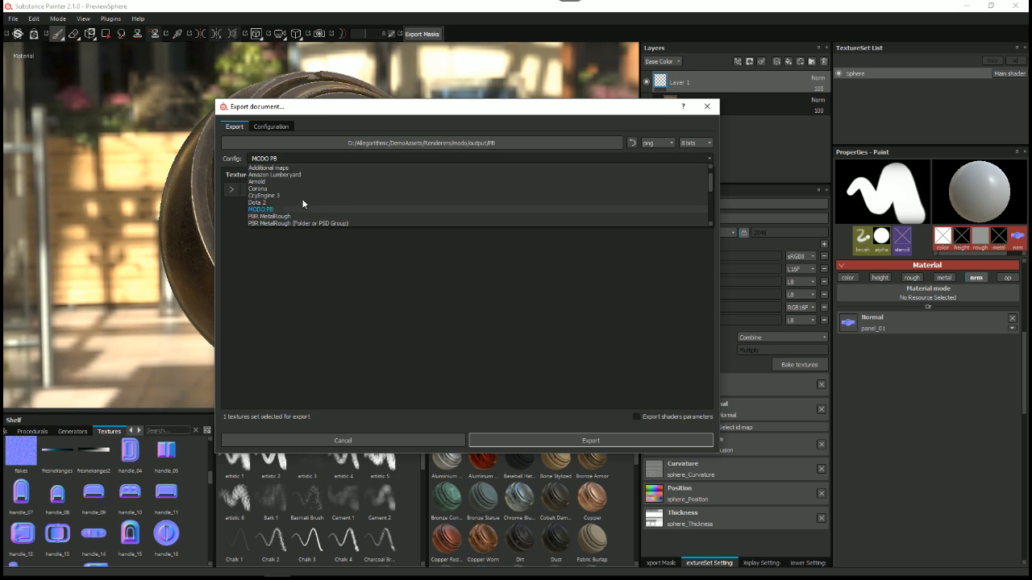
left_click(257, 209)
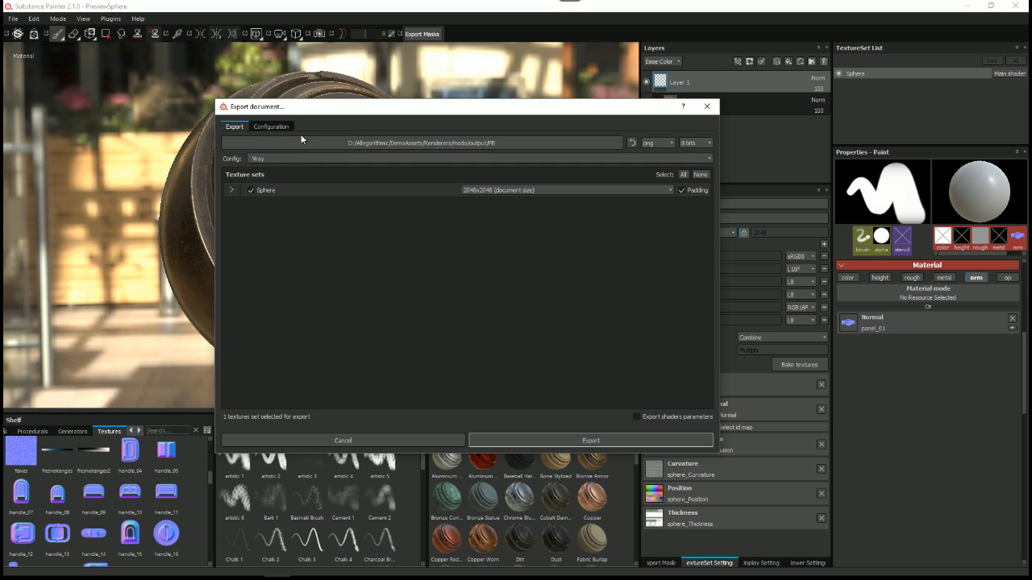
Step: Examine the Vray preset's output maps in an enlarged export window, and close it without exporting
left_click(265, 127)
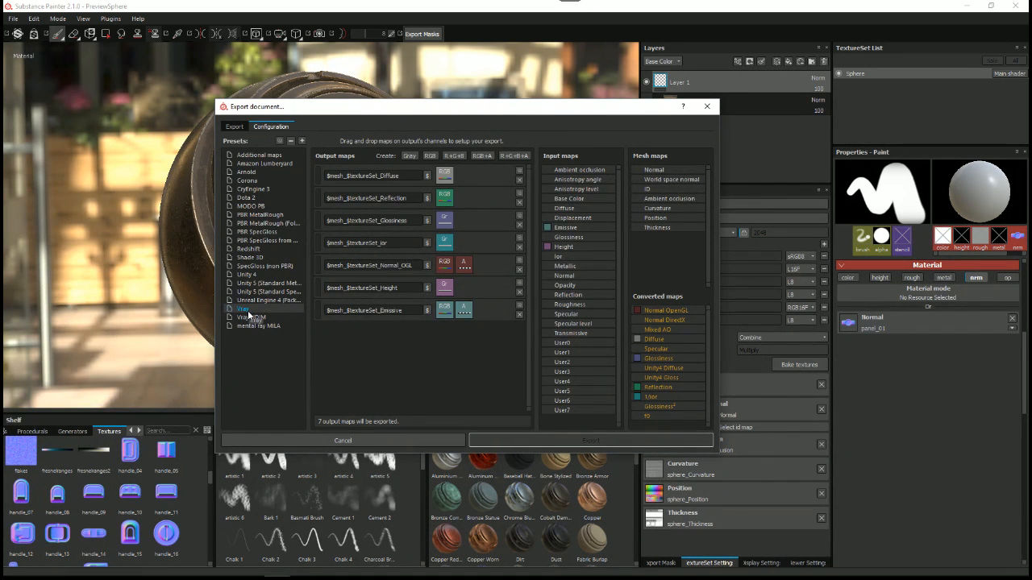
left_click_drag(435, 113, 367, 103)
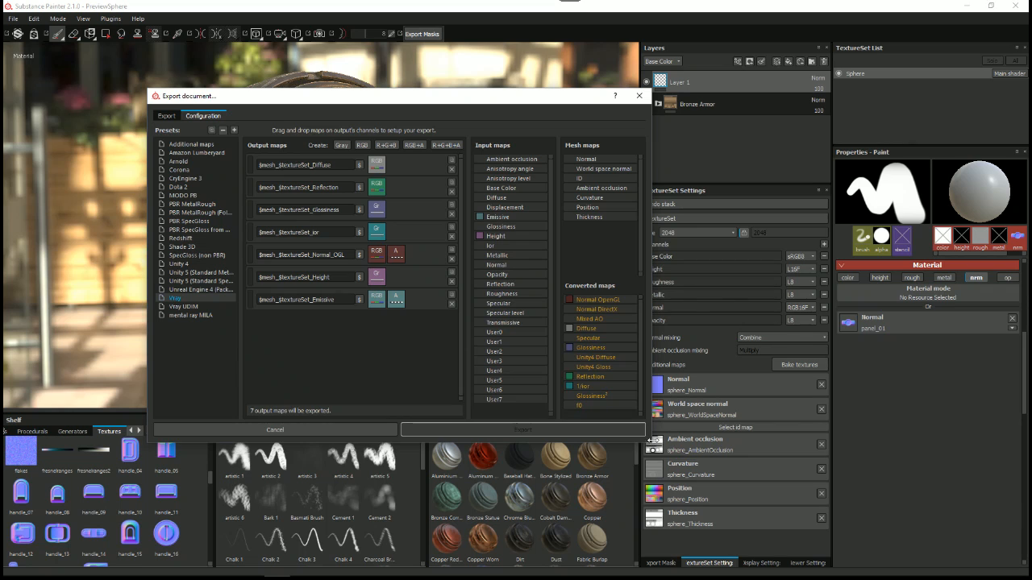
left_click_drag(650, 442, 678, 469)
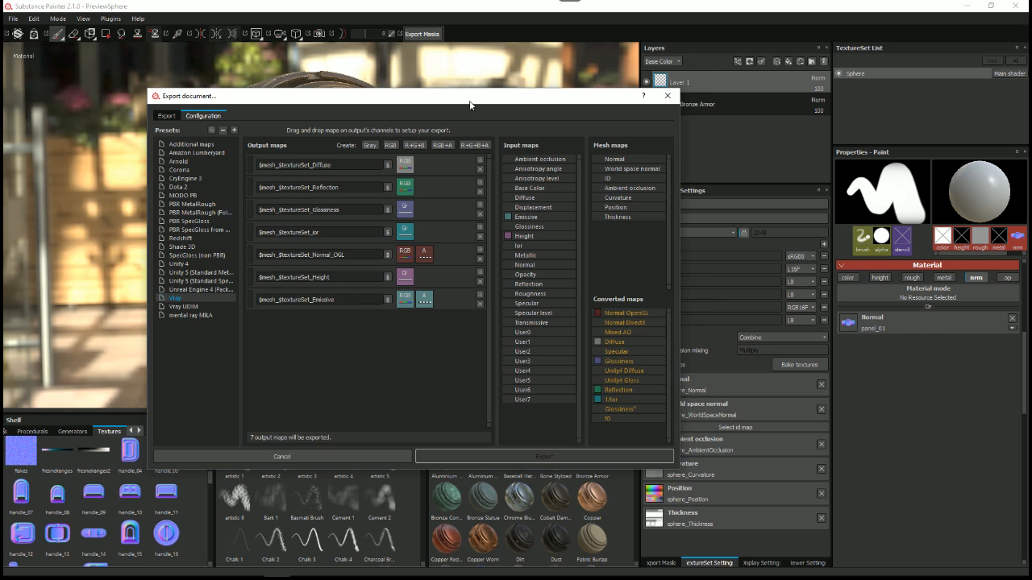
left_click_drag(472, 103, 498, 102)
left_click(322, 457)
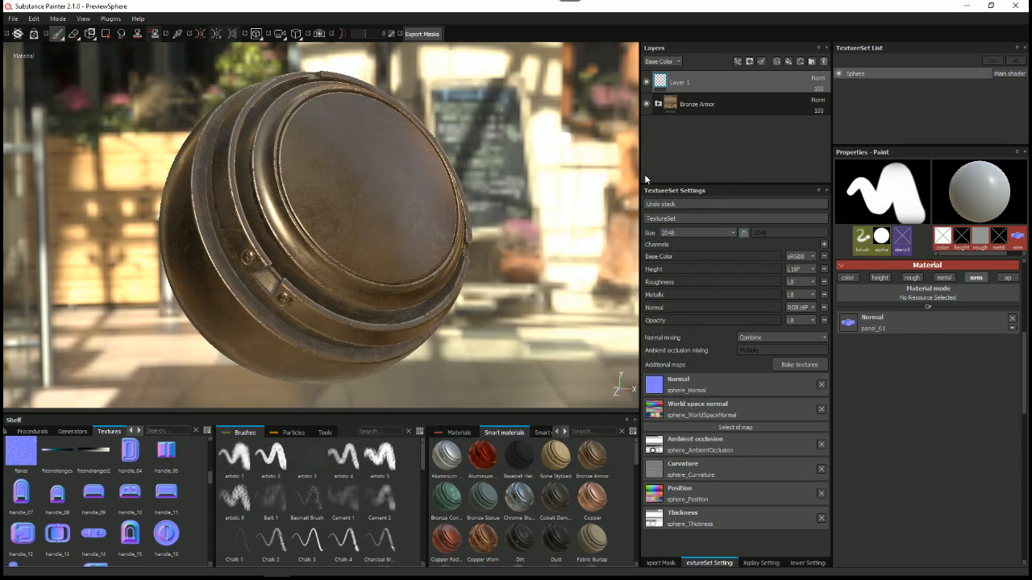
Step: Widen the settings area and look through the available viewer shaders, including pbr-metal-rough-with-alpha-blending and pbr-spec-gloss
left_click_drag(641, 164, 623, 165)
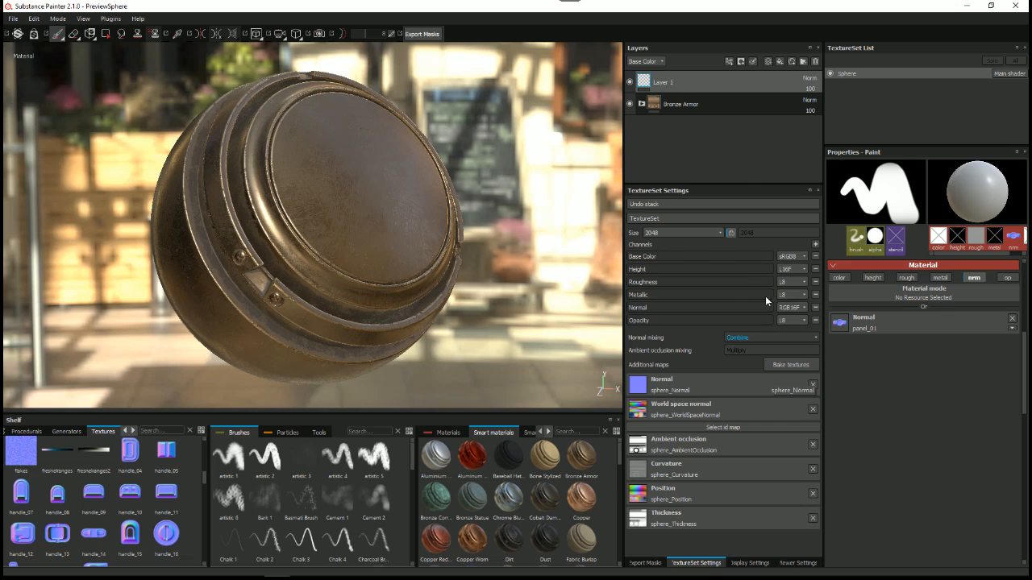
left_click(796, 564)
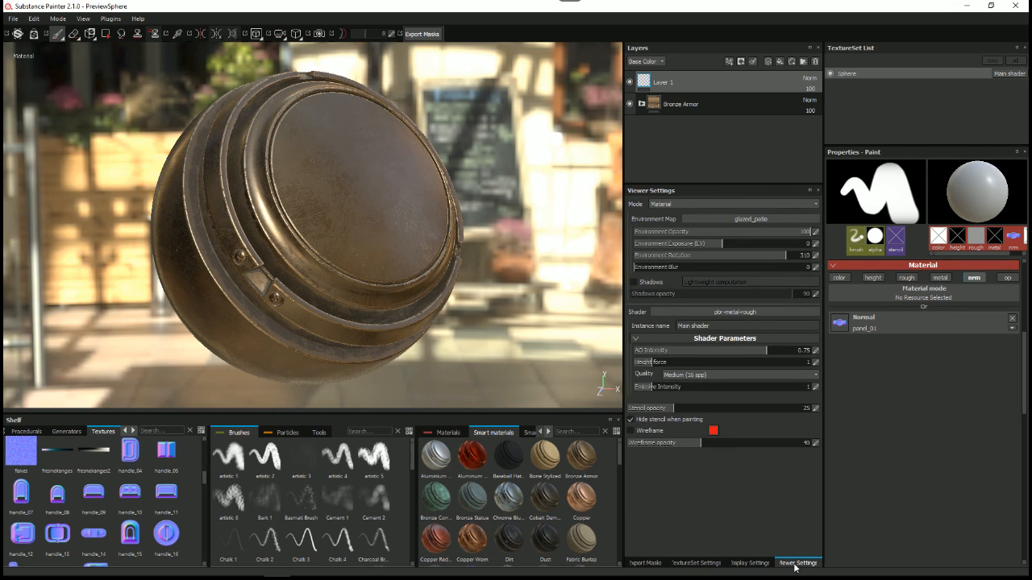
left_click(735, 312)
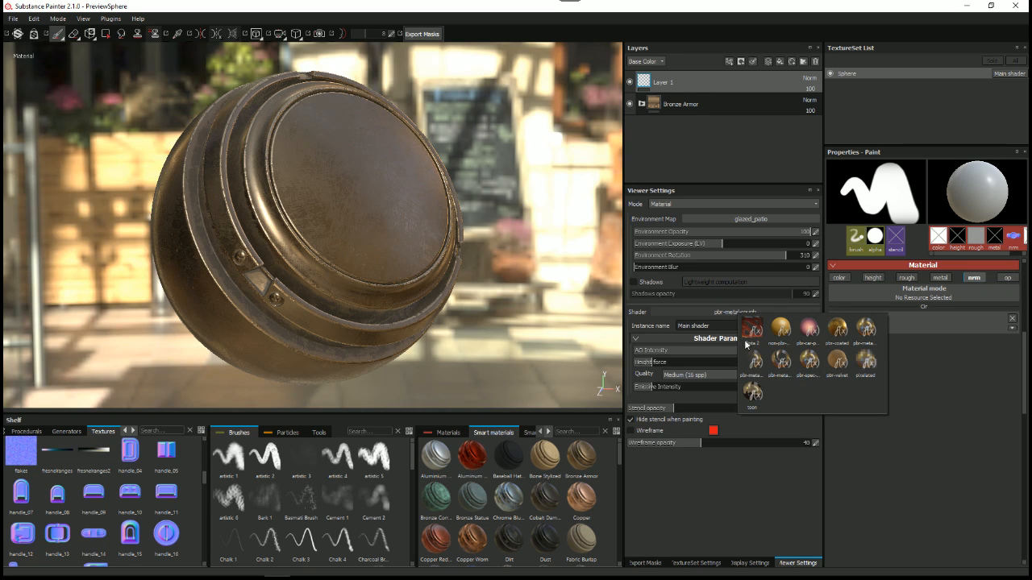
mouse_move(746, 366)
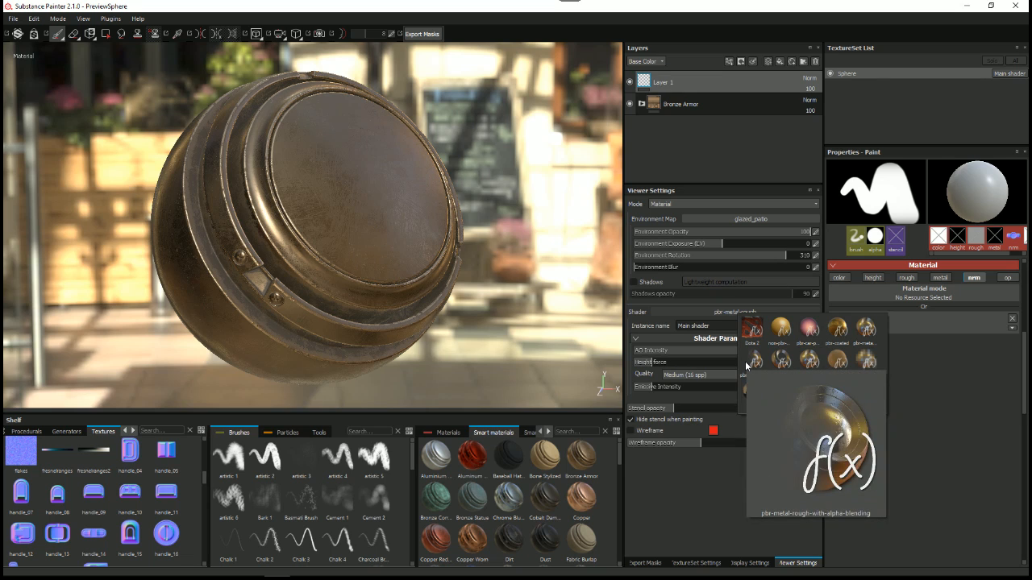
mouse_move(808, 360)
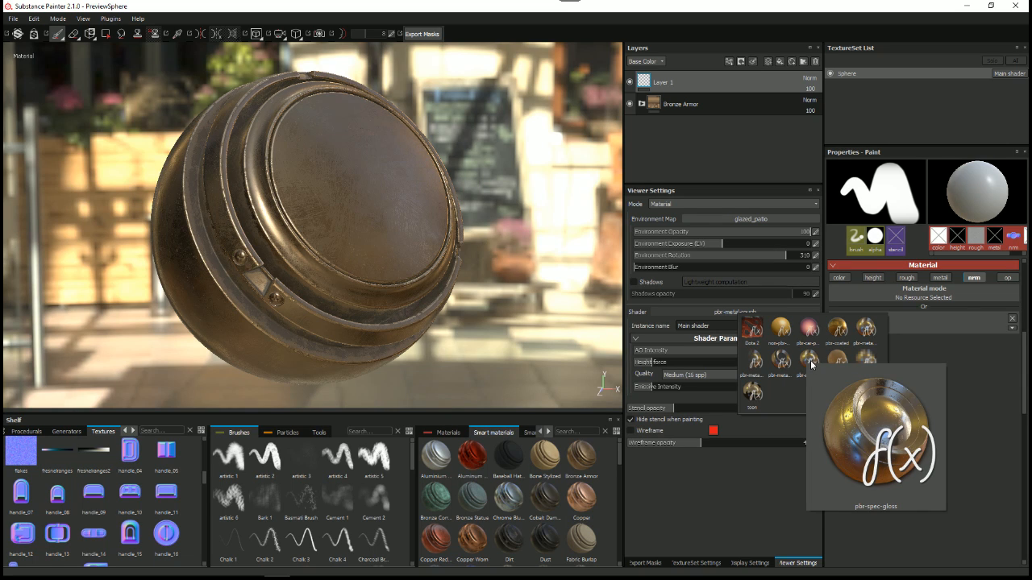
Step: Review the channels that can be added to the Sphere texture set, and close the list without adding one
left_click(706, 564)
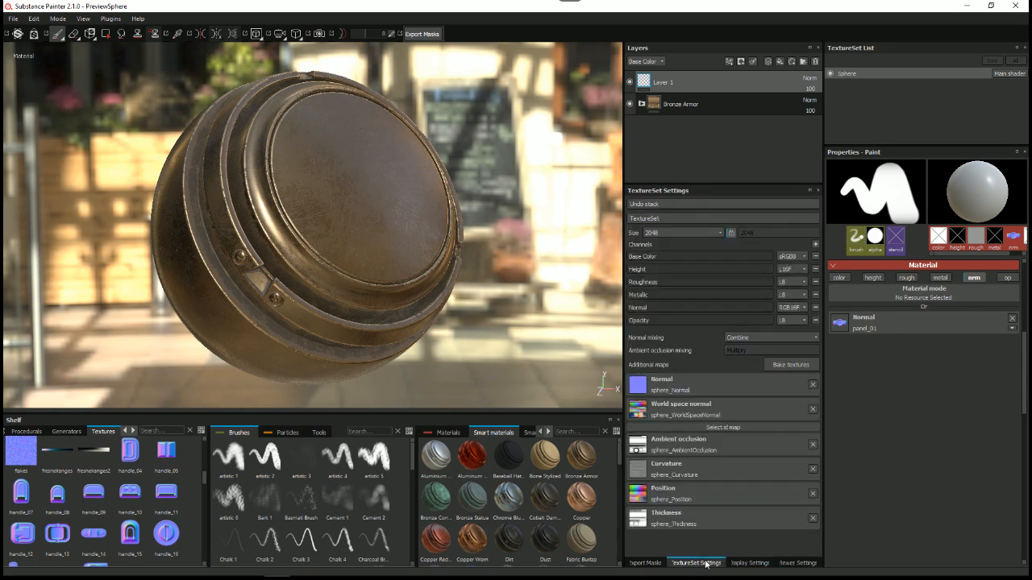
left_click(815, 243)
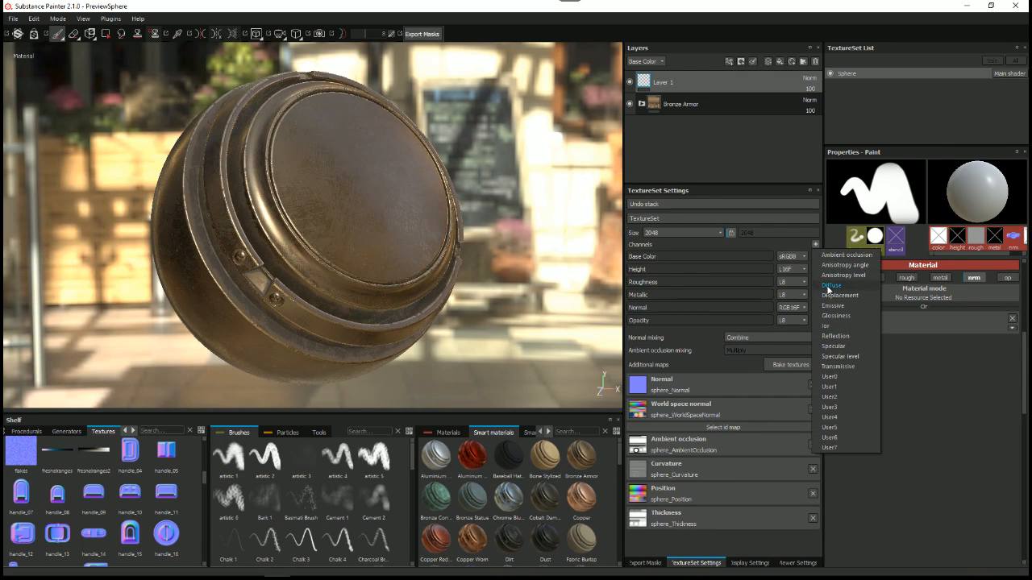
left_click(953, 489)
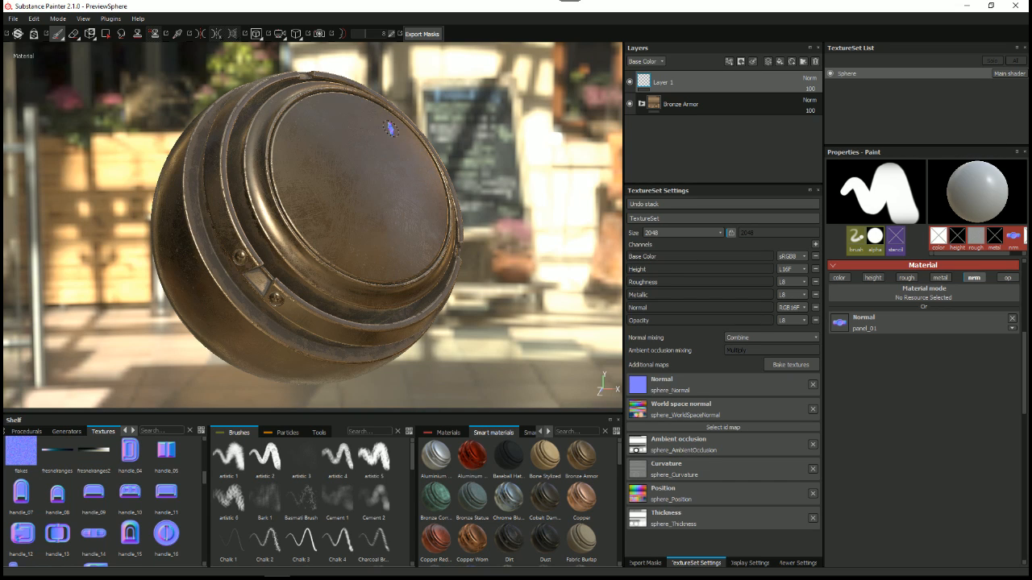
Step: Reopen the texture export and display the Vray preset's output maps in its configuration
right_click(460, 132)
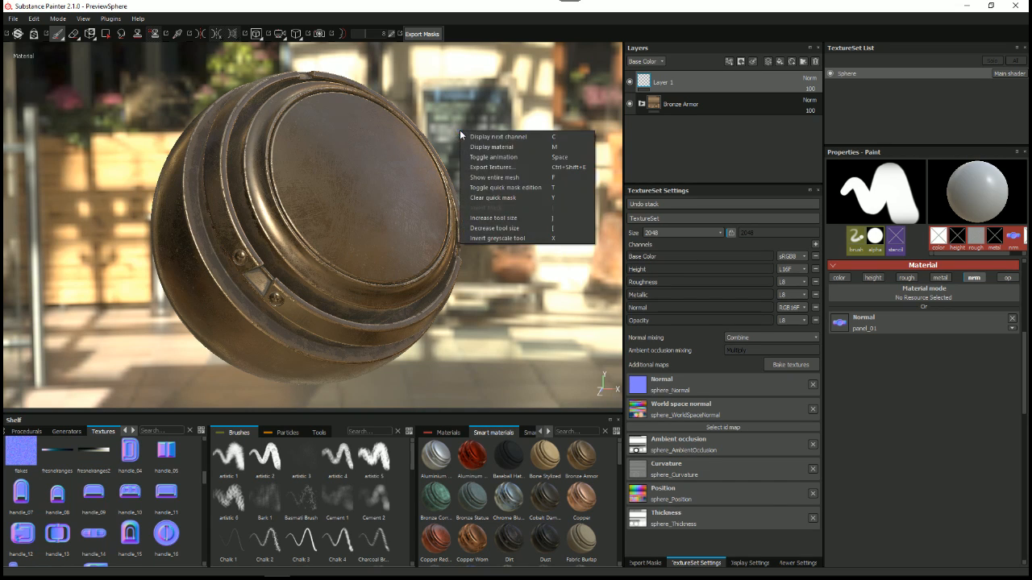
left_click(488, 169)
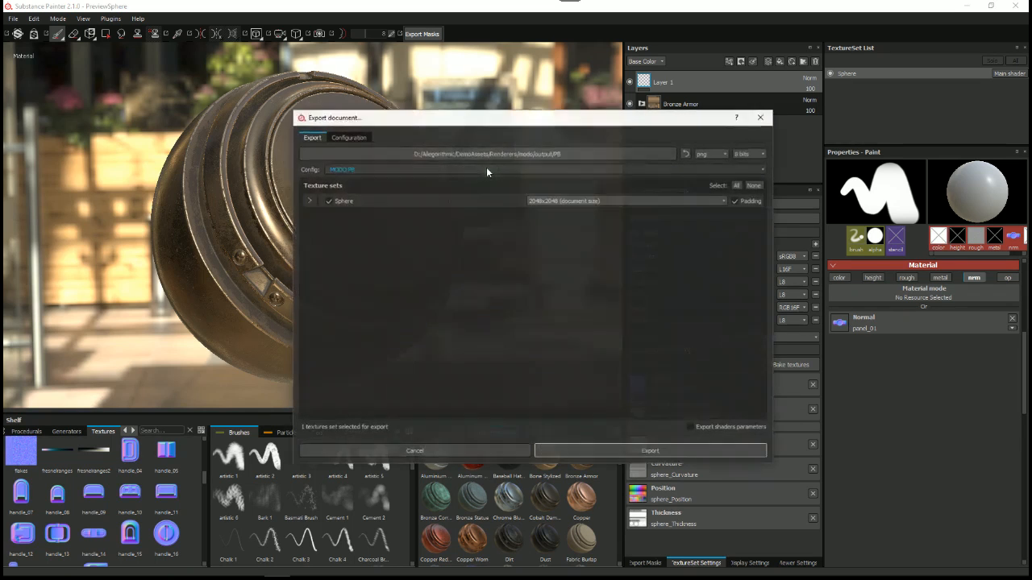
left_click(349, 137)
left_click_drag(416, 121, 322, 104)
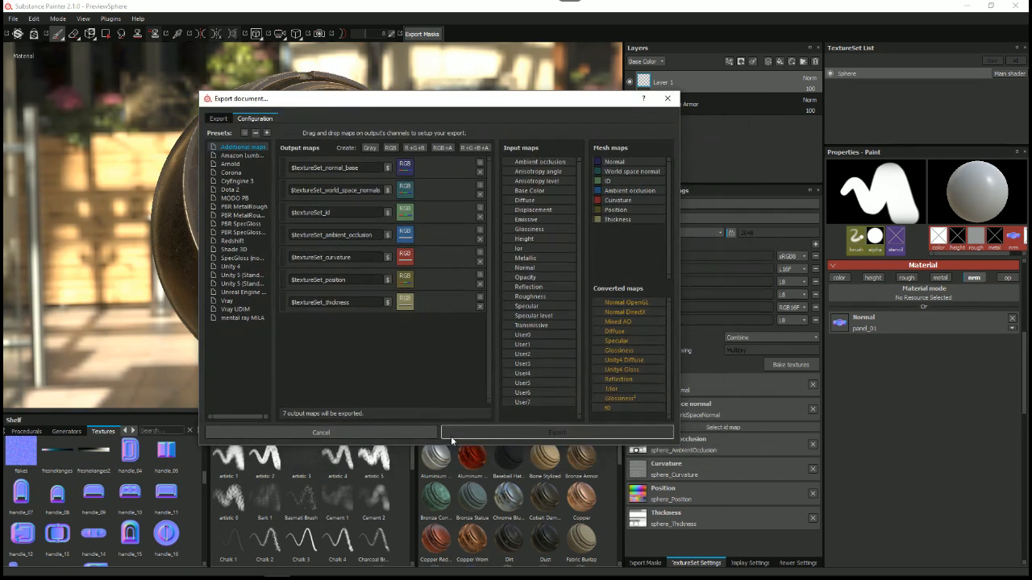
left_click(228, 301)
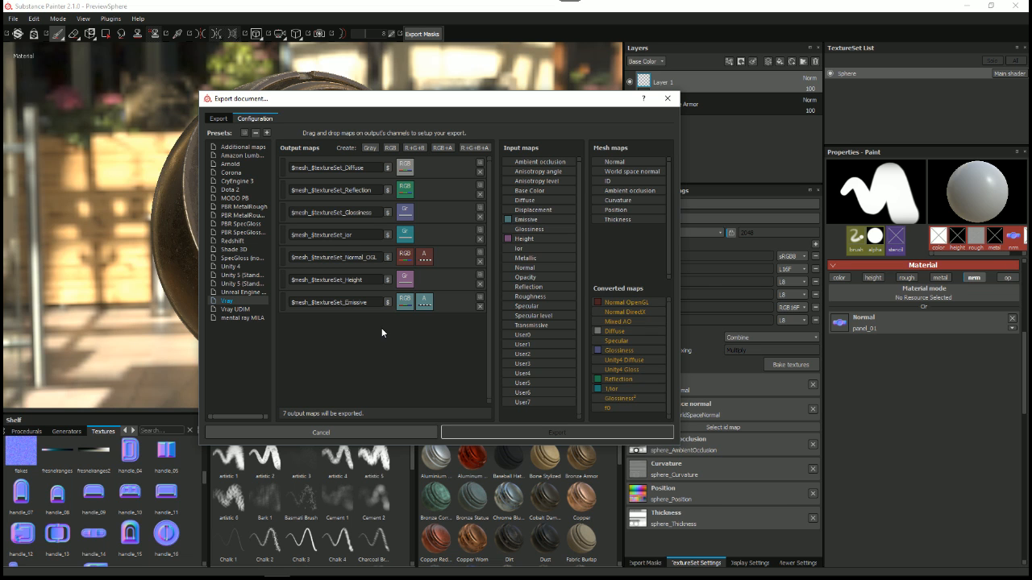
Step: Enlarge the export window and examine the Vray preset's converted maps and its Reflection, Glossiness and ior outputs
left_click_drag(387, 98, 711, 250)
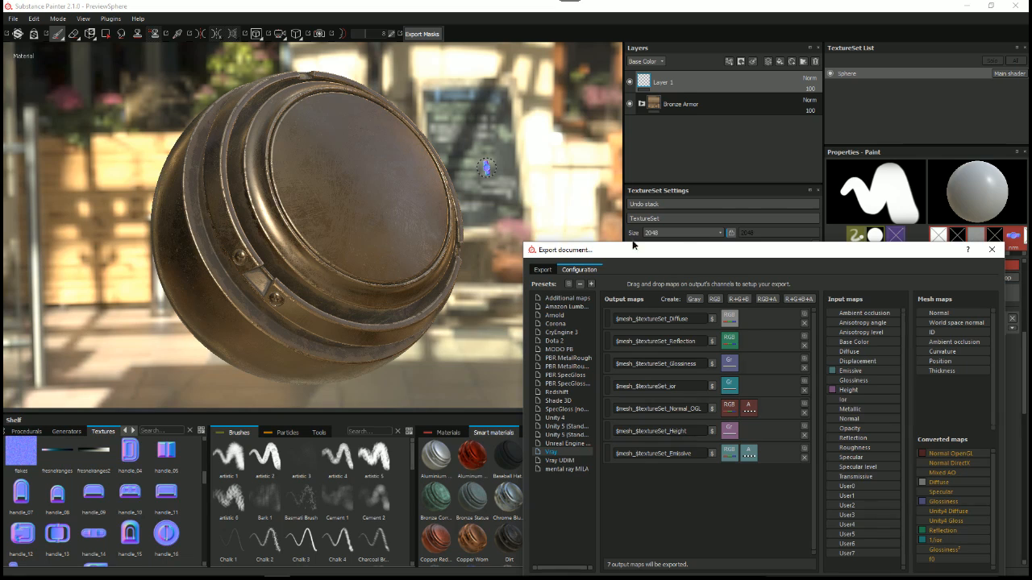
left_click_drag(692, 258, 382, 108)
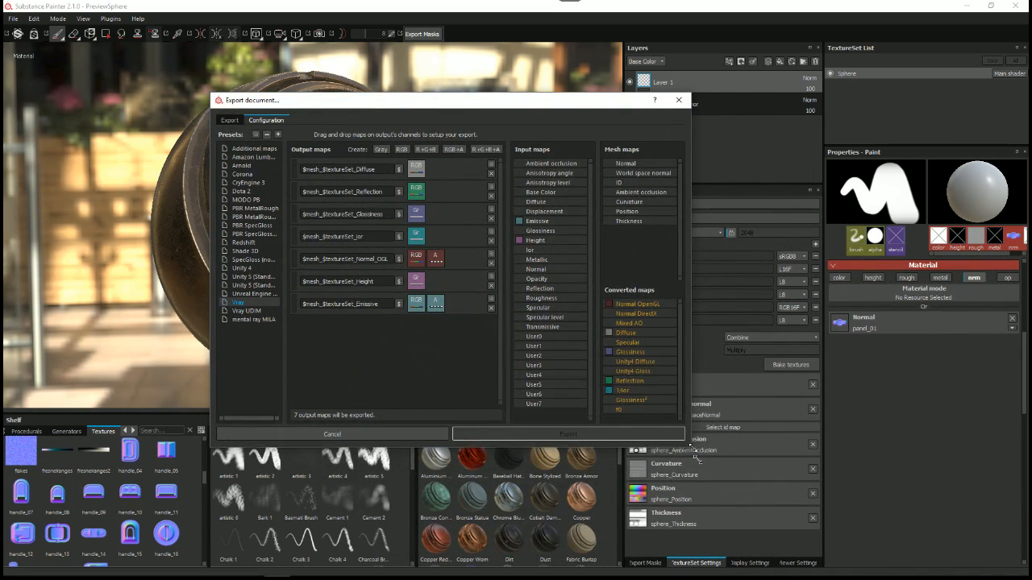
left_click_drag(694, 444, 713, 488)
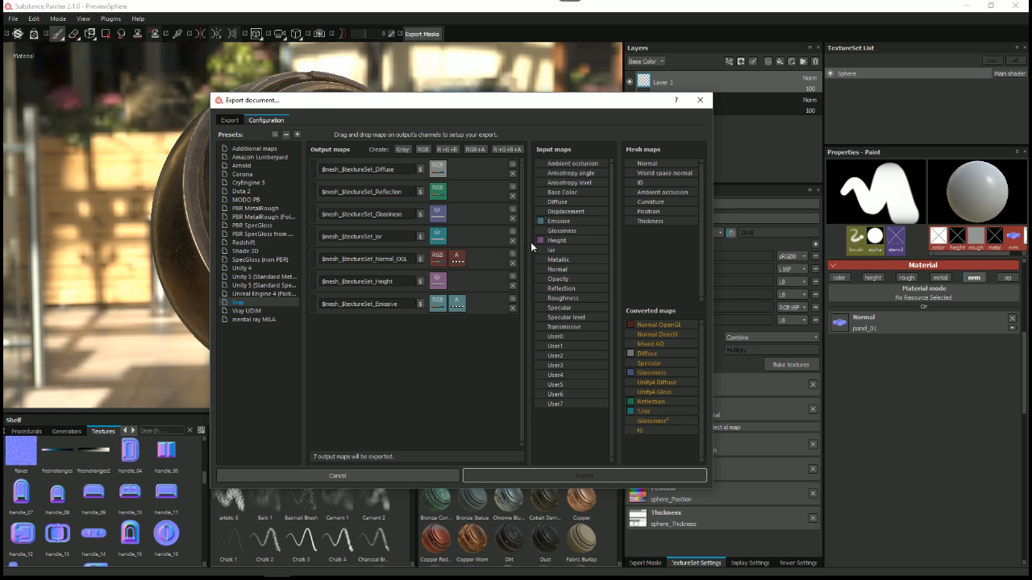
left_click_drag(543, 102, 566, 92)
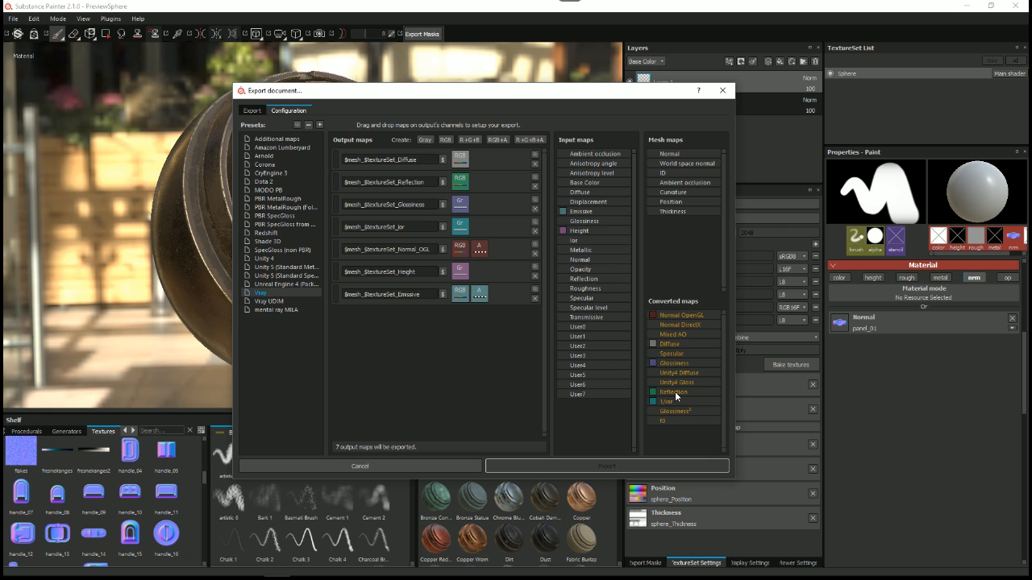
left_click_drag(485, 92, 541, 120)
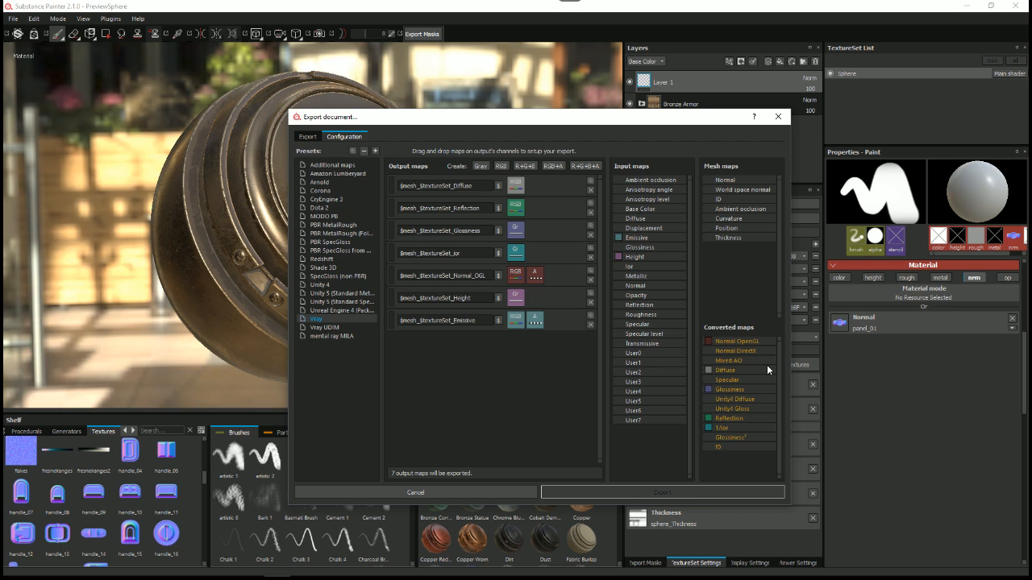
left_click_drag(465, 121, 578, 169)
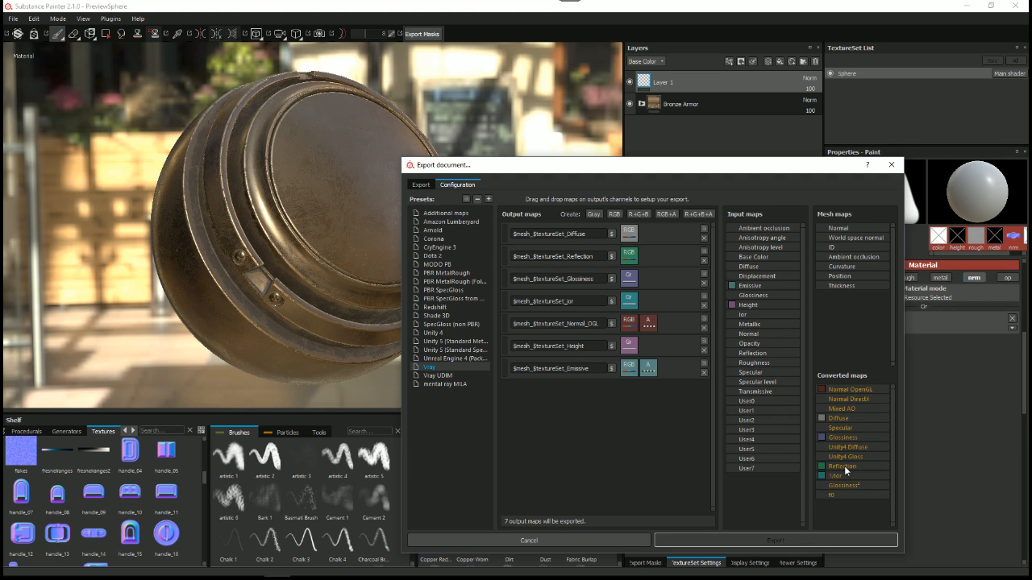
left_click_drag(651, 171, 577, 119)
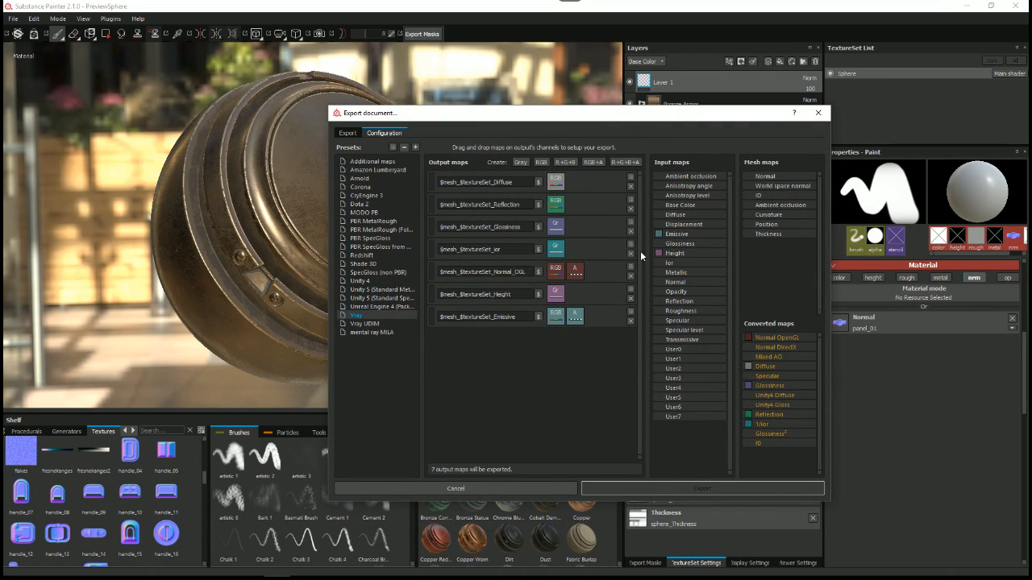
double_click(513, 228)
left_click(503, 252)
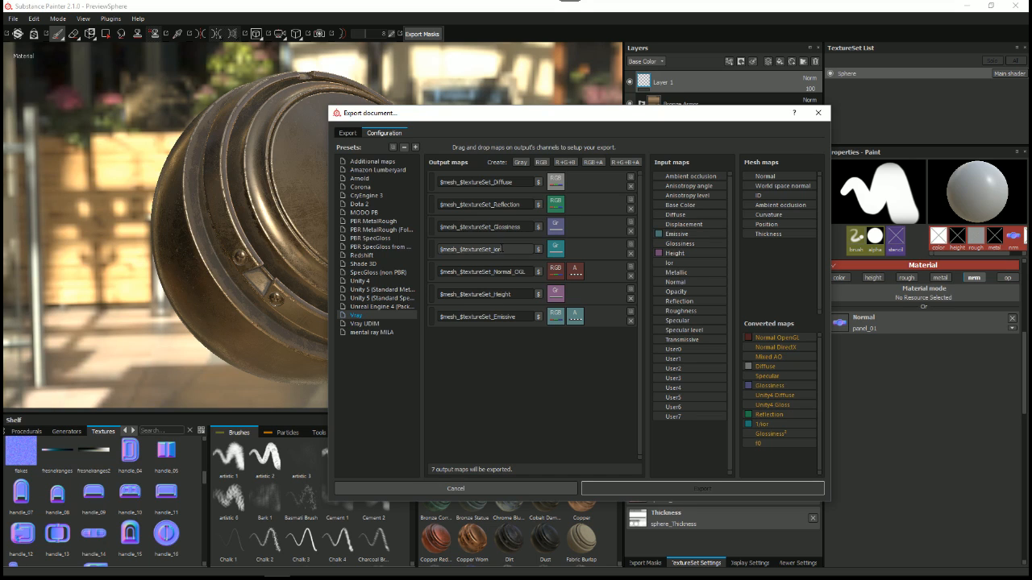
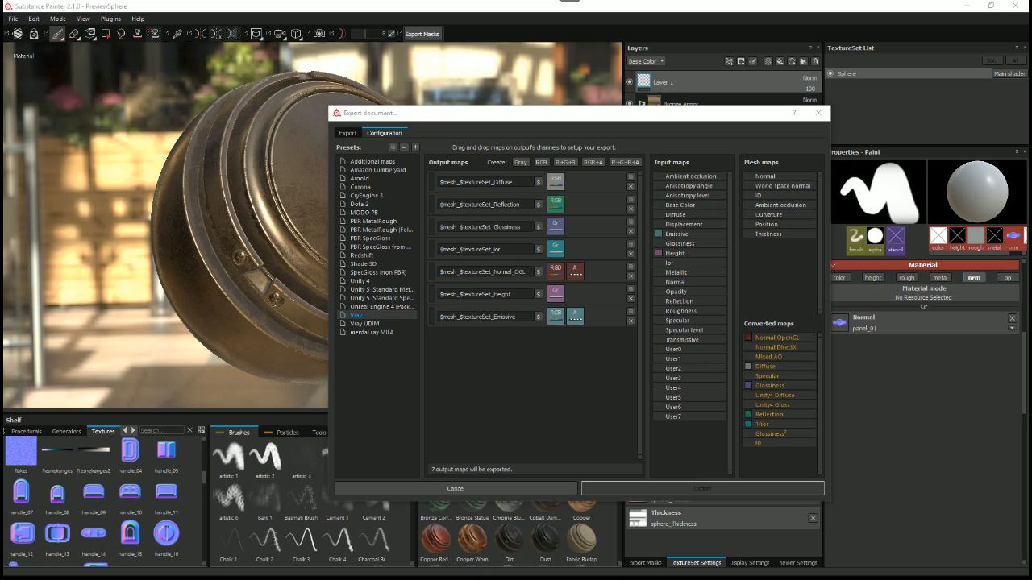
Step: Open the Calculator beside the export window and enter 0.5
left_click_drag(67, 194, 236, 162)
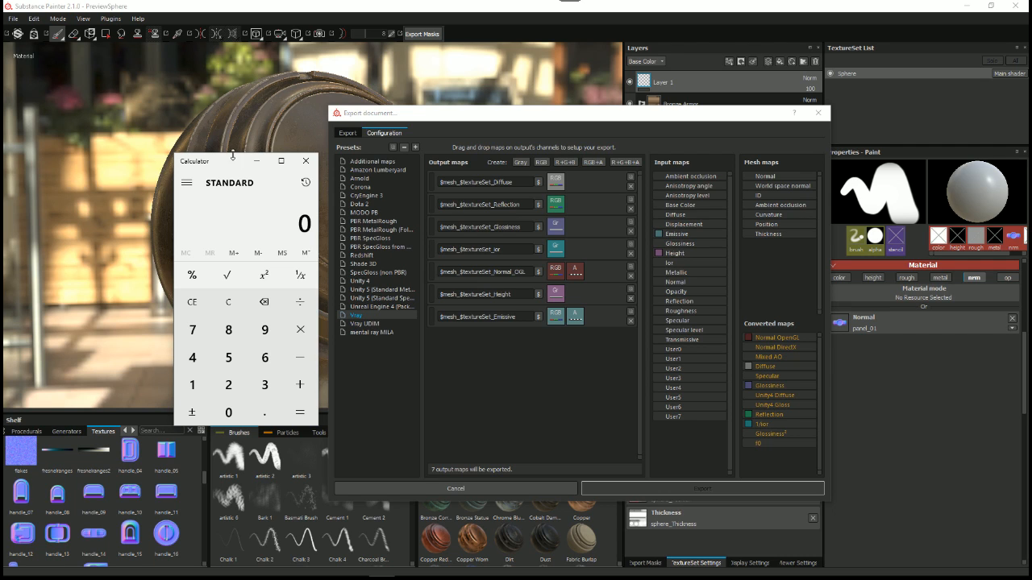
left_click_drag(234, 170, 231, 142)
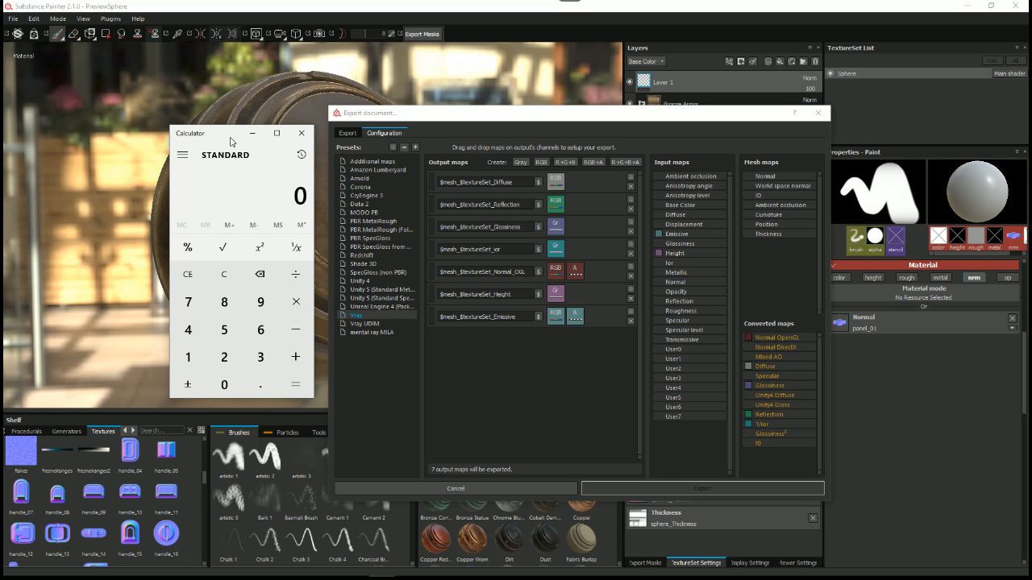
left_click(260, 385)
left_click(231, 329)
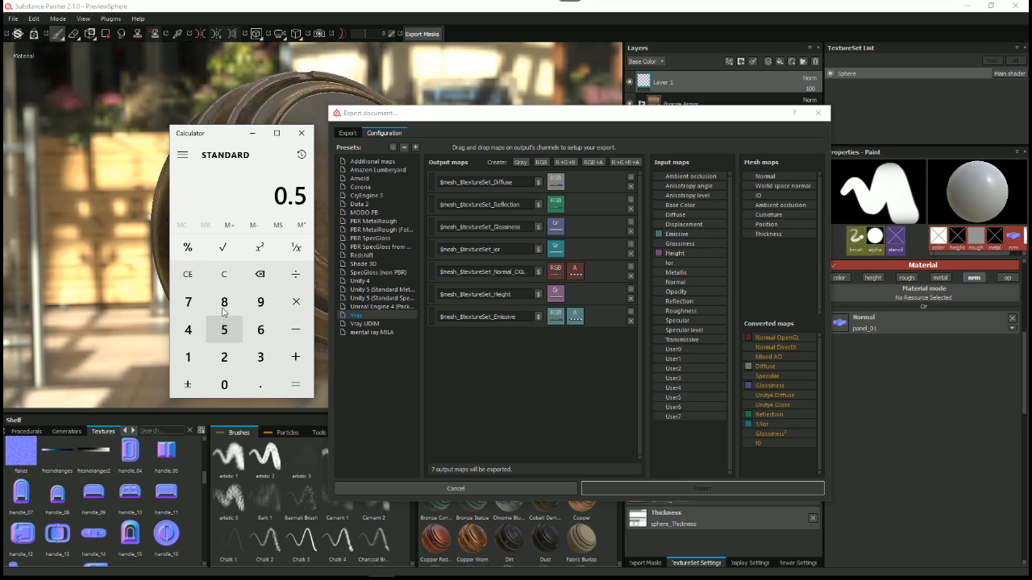
Step: Clear the Calculator entry, divide 1 by 0.5 to illustrate the 1/ior conversion, and close the Calculator
left_click(226, 275)
left_click(188, 358)
left_click(296, 274)
left_click(224, 385)
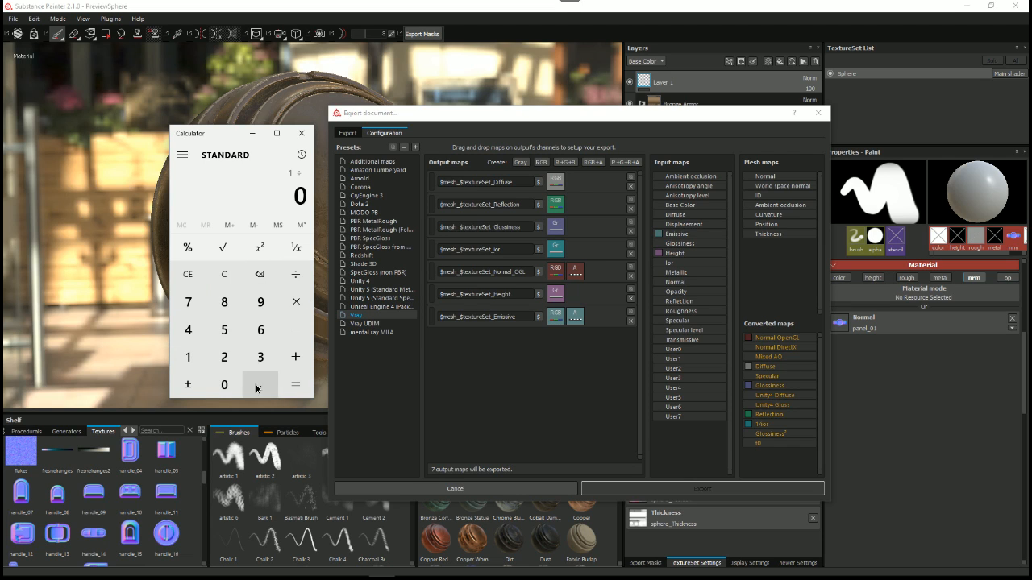
left_click(256, 385)
left_click(224, 329)
left_click(296, 385)
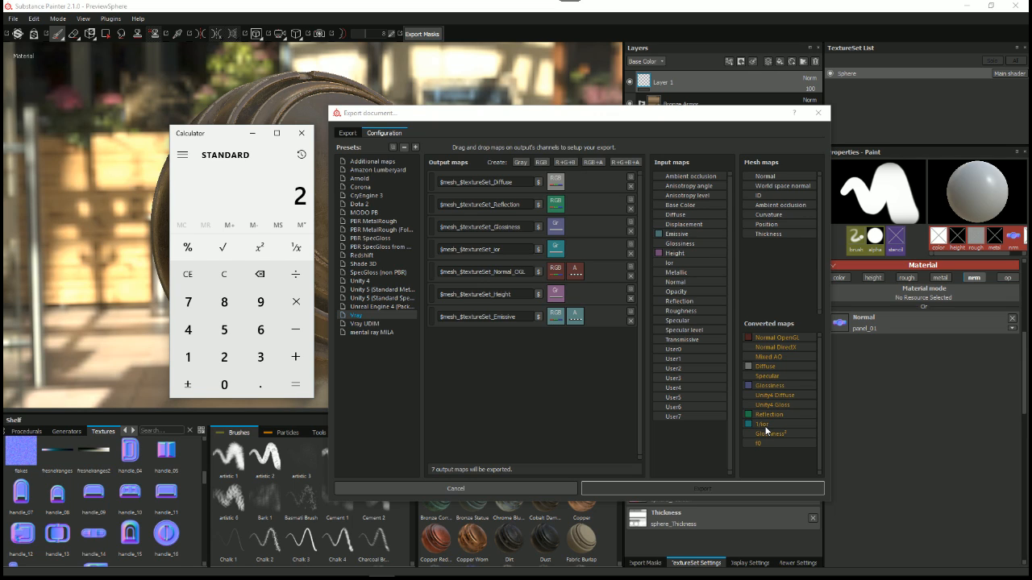
left_click(302, 133)
Step: Compare the output and converted maps of the Arnold and Vray presets, including Arnold's Roughness and f0 outputs
left_click_drag(450, 114, 410, 101)
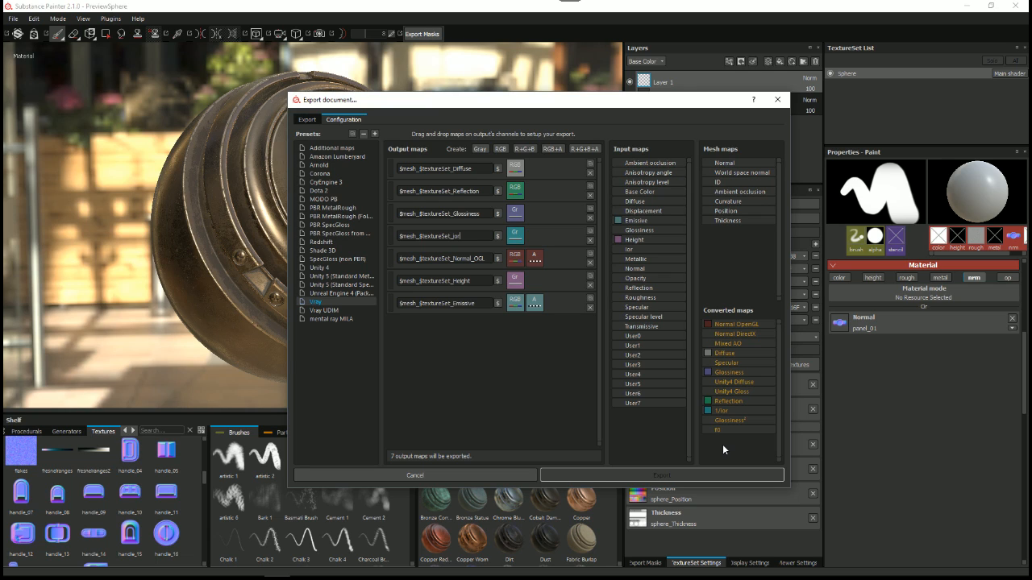
left_click(320, 165)
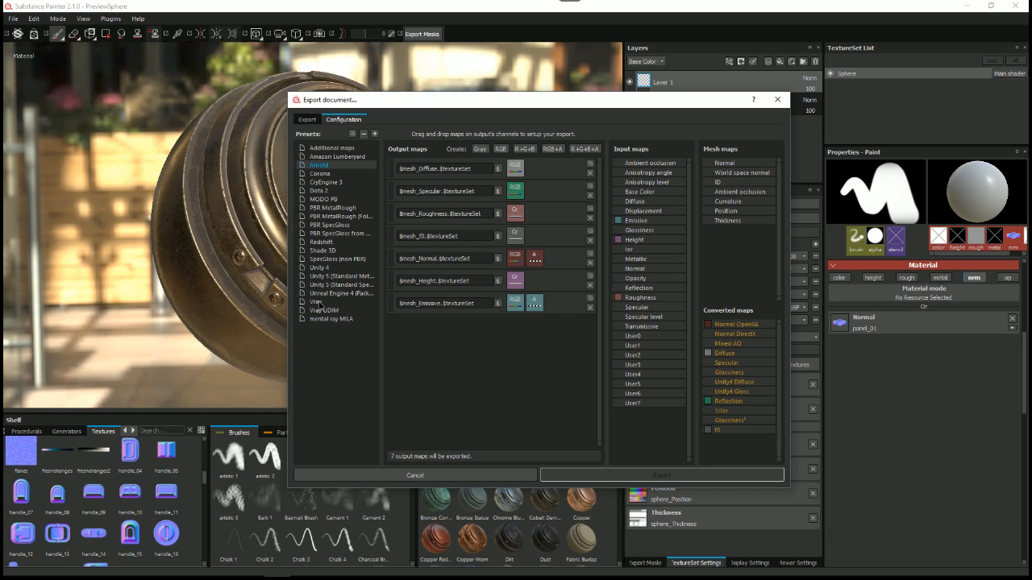
left_click(342, 303)
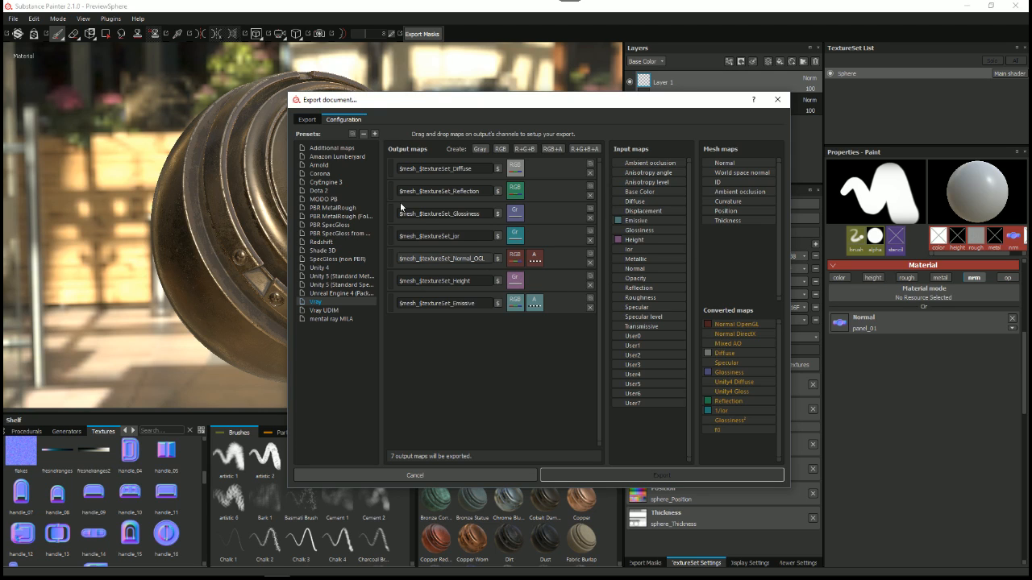
left_click(320, 165)
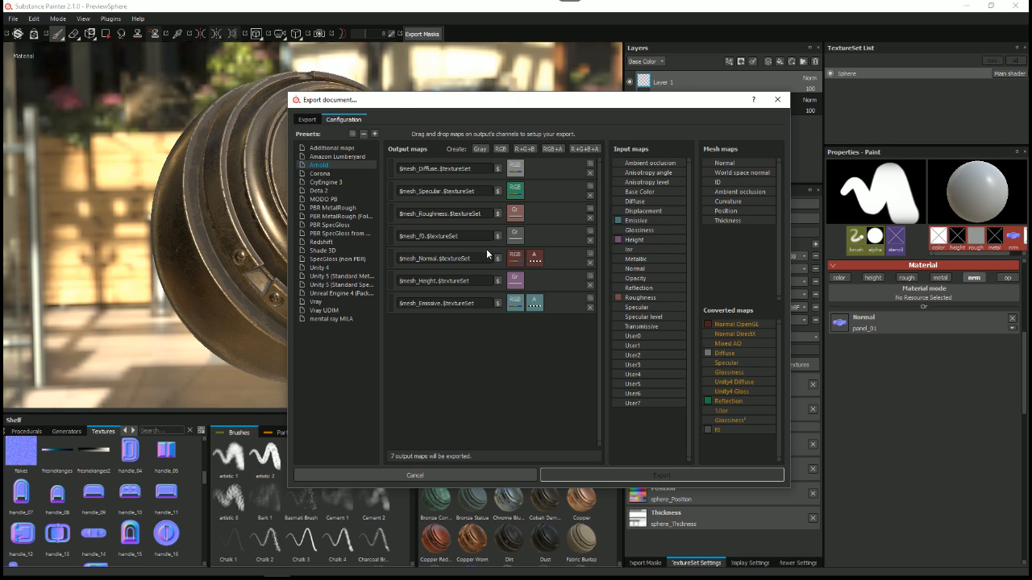
left_click_drag(396, 105, 396, 96)
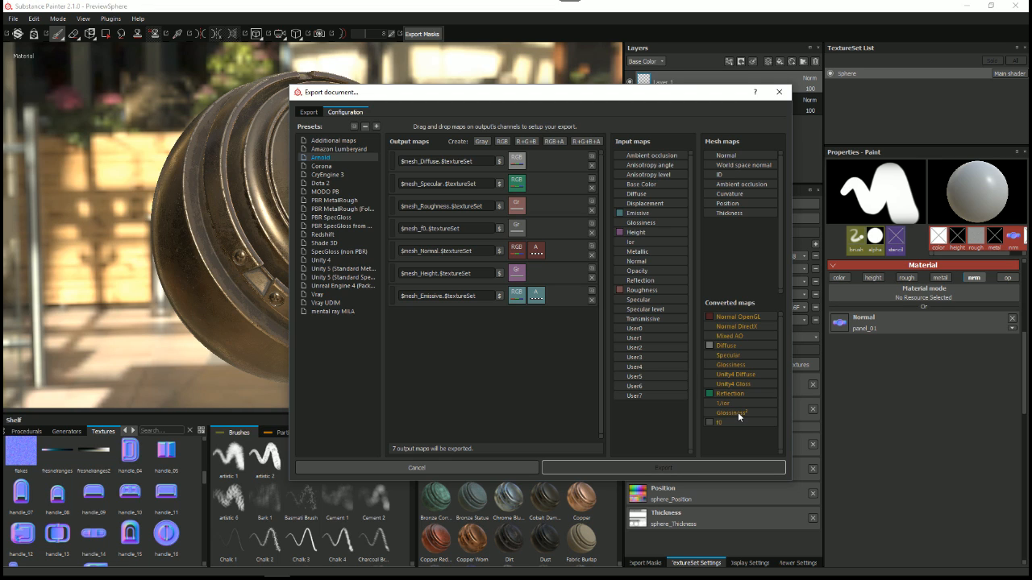
Step: Choose Vray as the export configuration for the Sphere texture set and close the export window without exporting
left_click(307, 112)
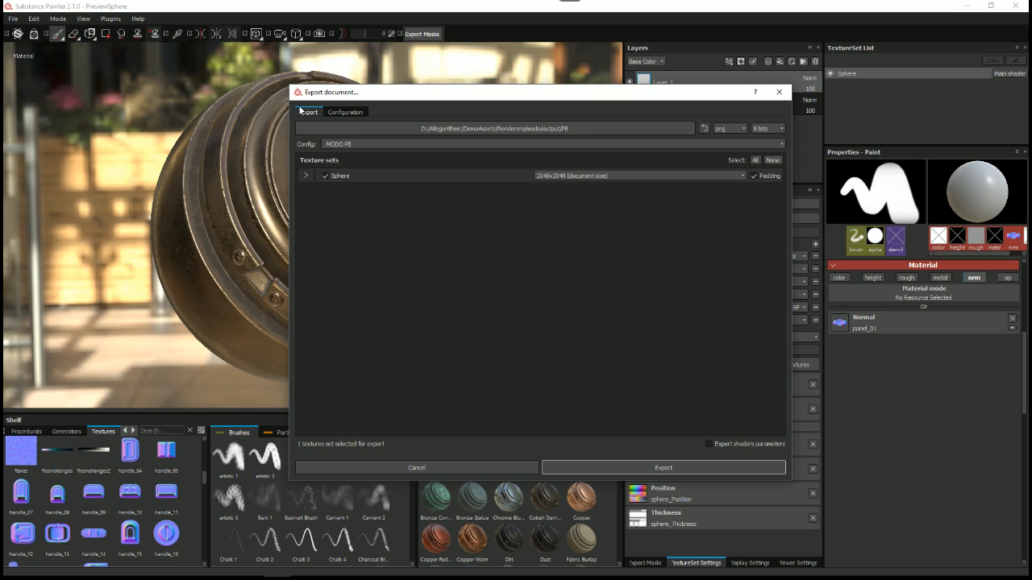
left_click(355, 144)
left_click(178, 99)
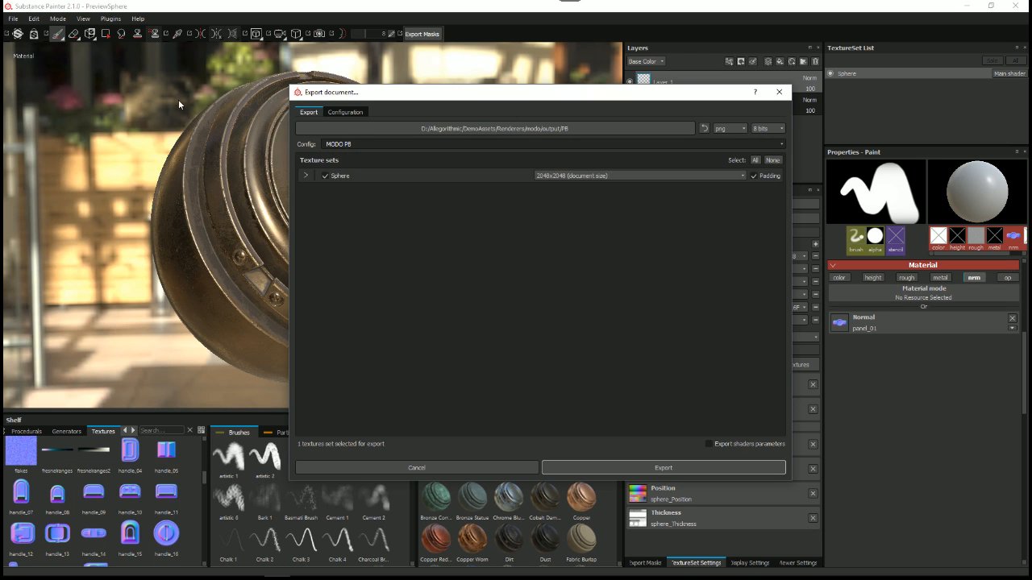
left_click(359, 144)
scroll(375, 200, "down", 1)
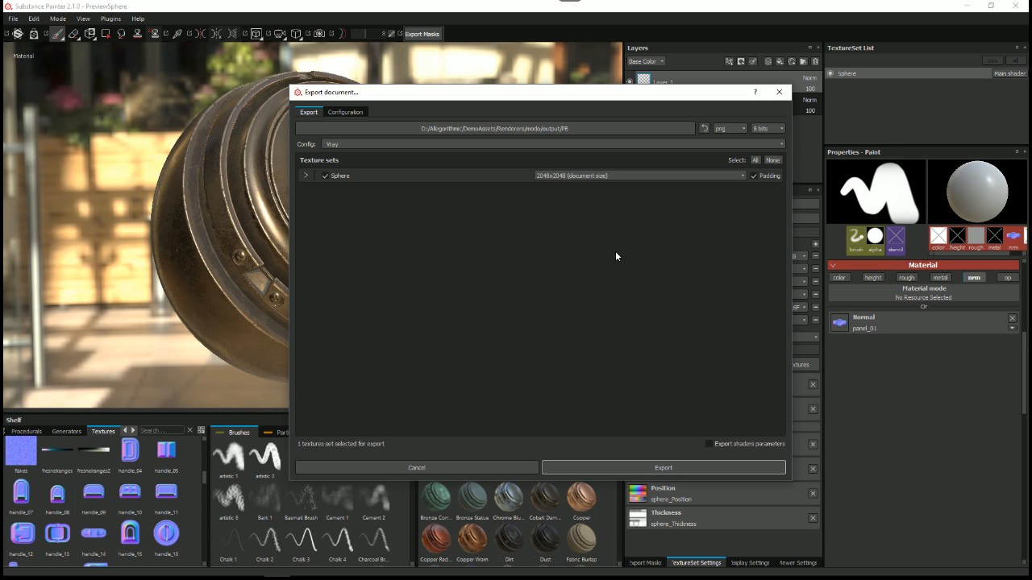
left_click(778, 91)
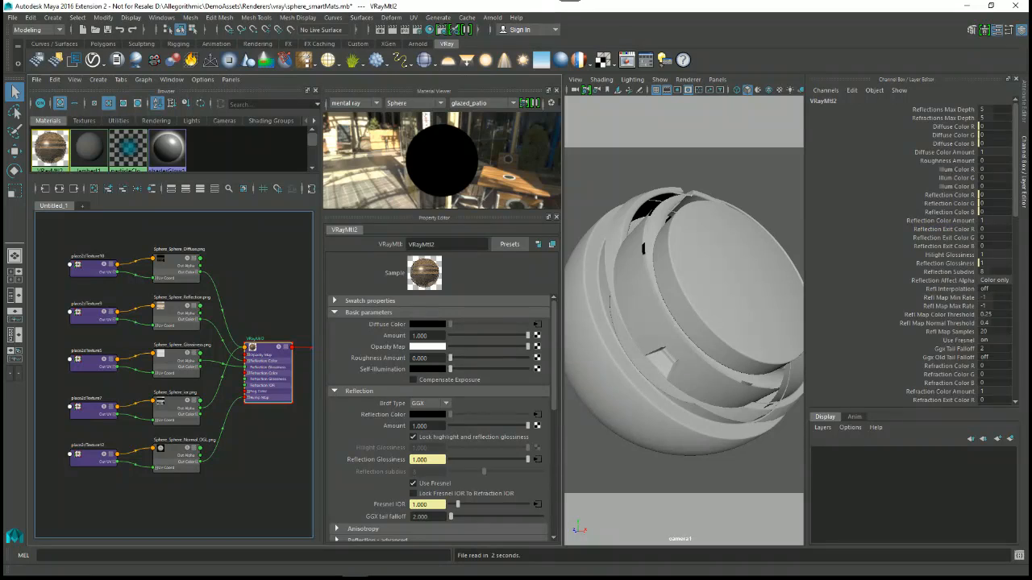
Step: In Maya, adjust the camera view of the sphere and hide the Channel Box to widen the Hypershade area
middle_click_drag(657, 322, 654, 316, "alt")
right_click_drag(708, 338, 700, 334, "alt")
middle_click_drag(697, 332, 702, 337, "alt")
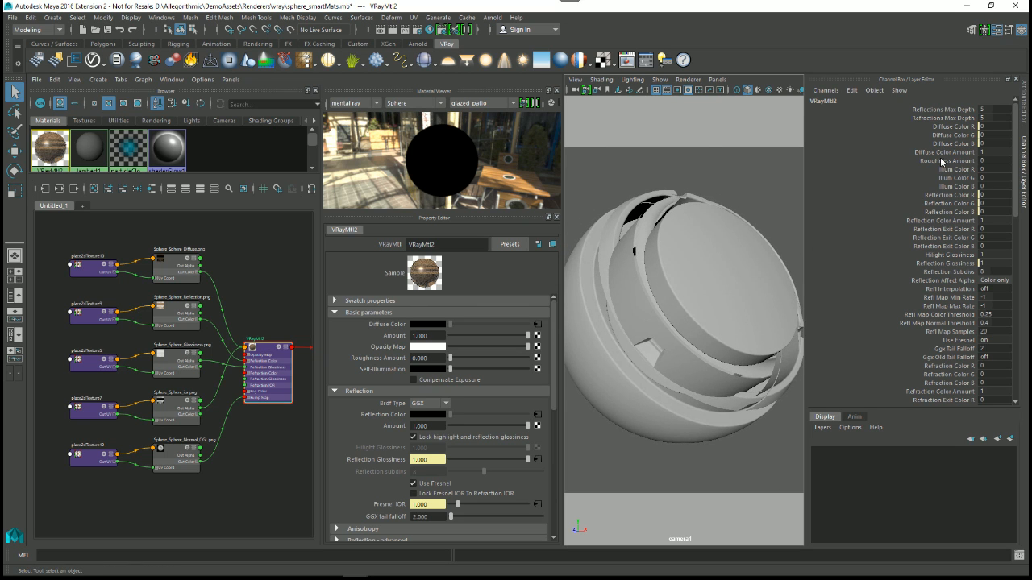
left_click(1024, 167)
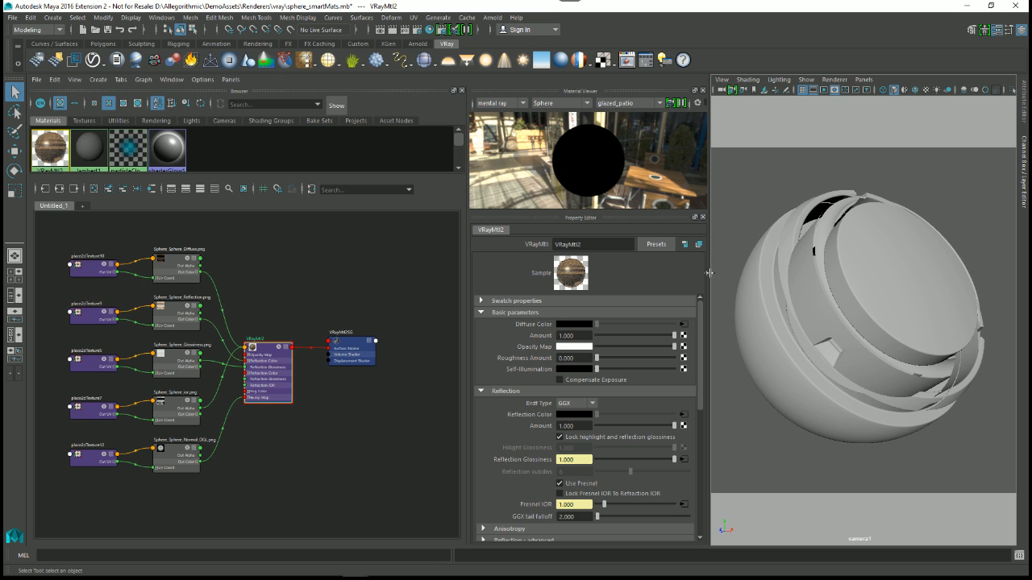
Step: Create a VRay Mtl from the VRay surface nodes in the Hypershade graph and close the Create Node window
middle_click_drag(261, 414, 265, 387, "alt")
middle_click_drag(328, 426, 325, 438, "alt")
right_click_drag(325, 438, 294, 409, "alt")
middle_click_drag(294, 409, 278, 322, "alt")
right_click_drag(291, 358, 299, 316)
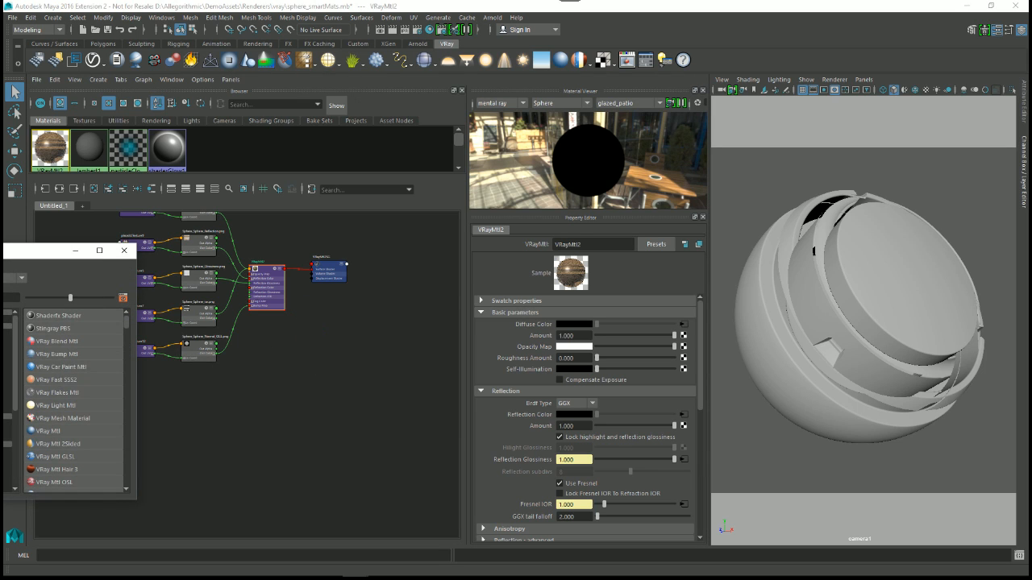
left_click_drag(4, 252, 319, 158)
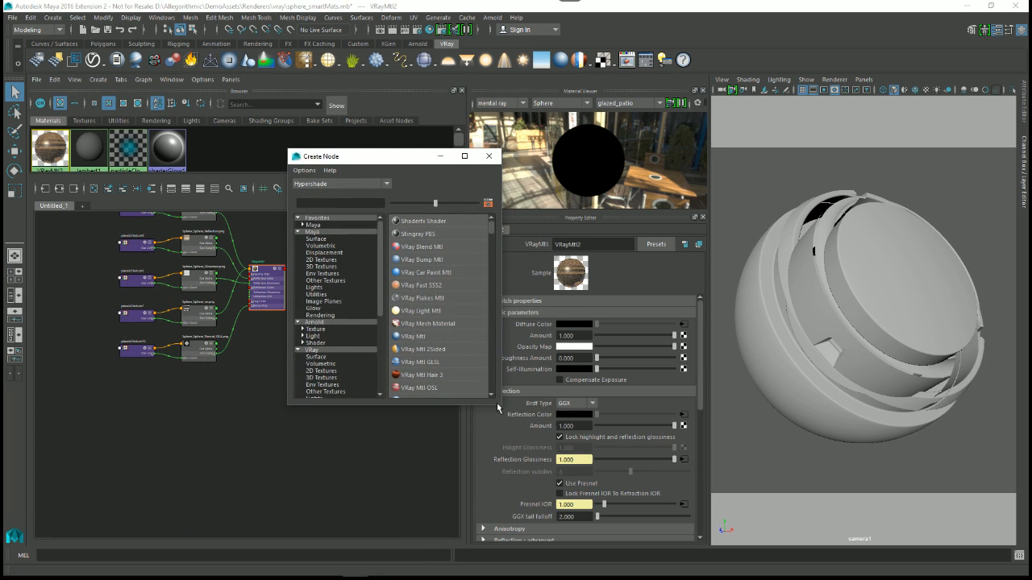
left_click_drag(498, 405, 650, 476)
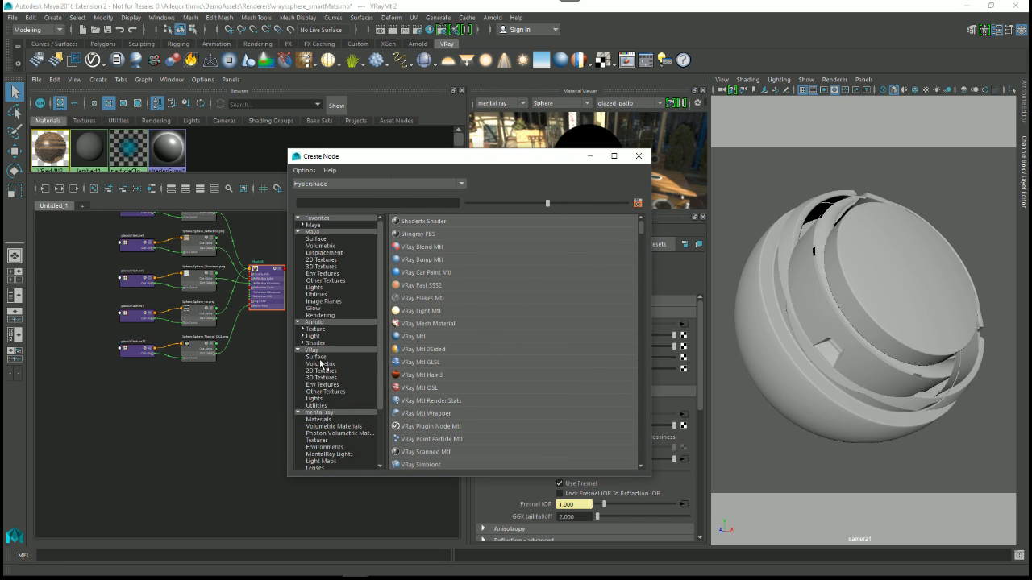
left_click(320, 358)
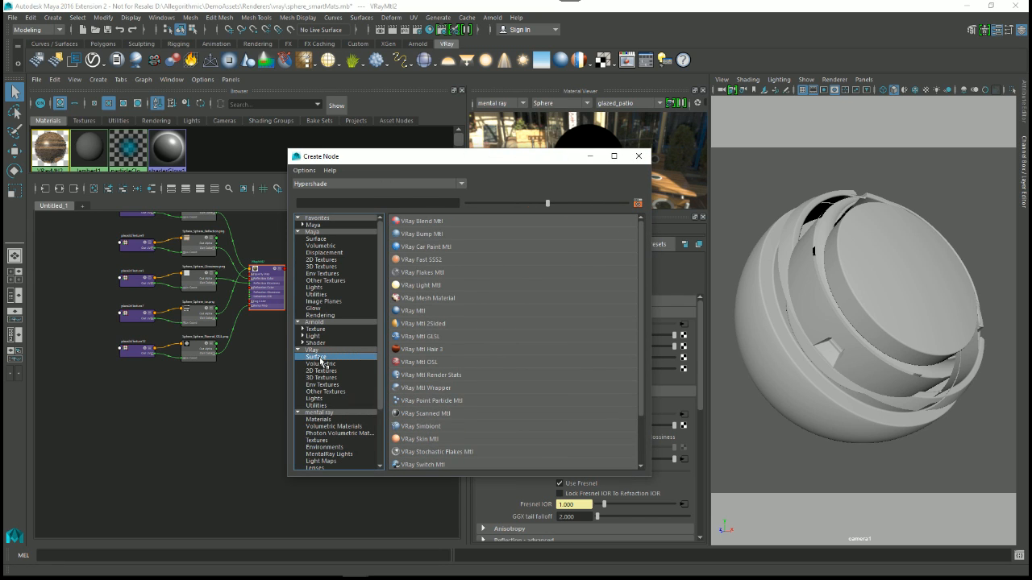
left_click(412, 312)
left_click(639, 157)
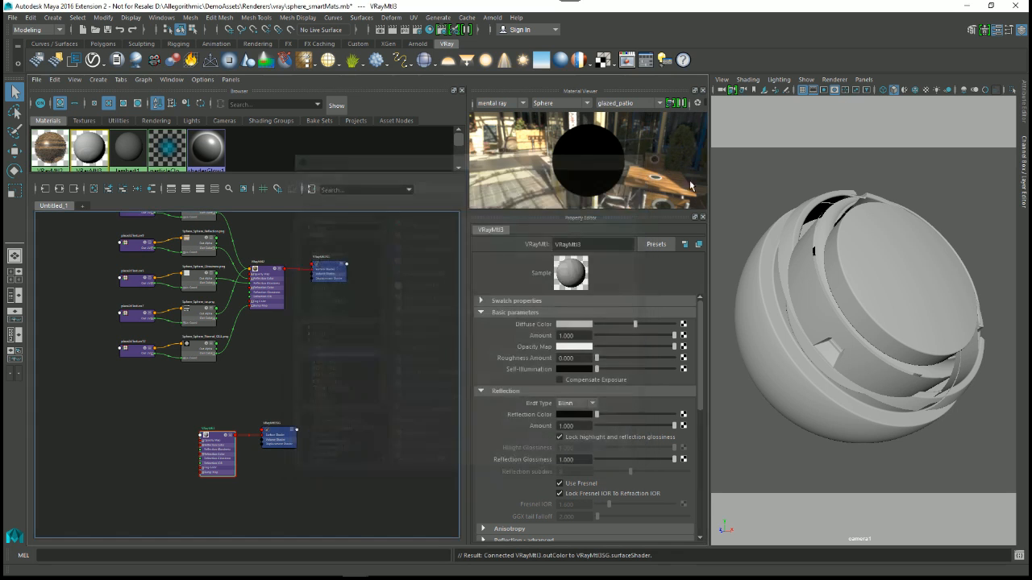
Step: Assign the new VRay Mtl to the sphere and switch the viewport renderer to V-Ray IPR
scroll(254, 462, "up", 3)
scroll(260, 452, "up", 2)
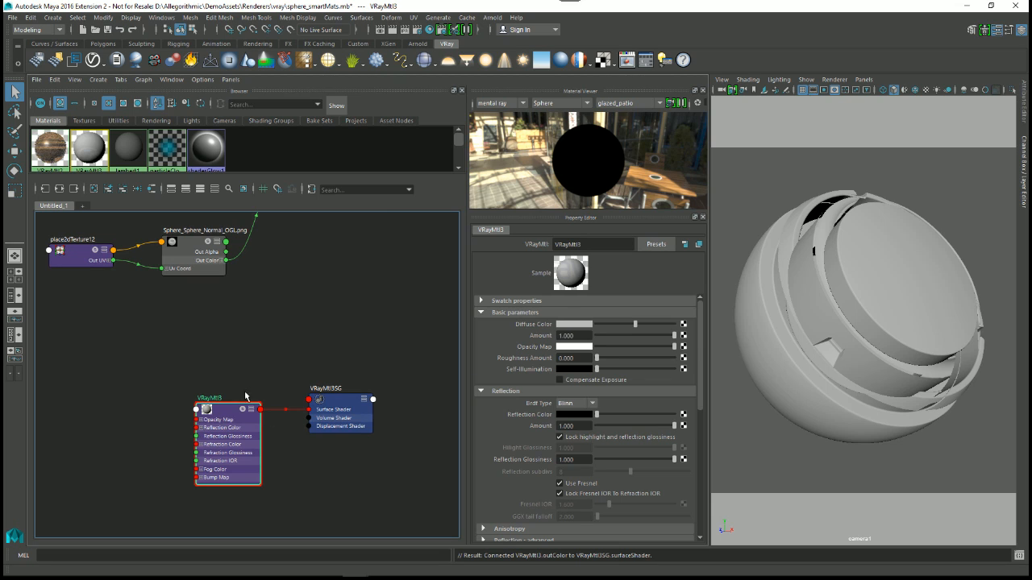
middle_click_drag(222, 420, 869, 310)
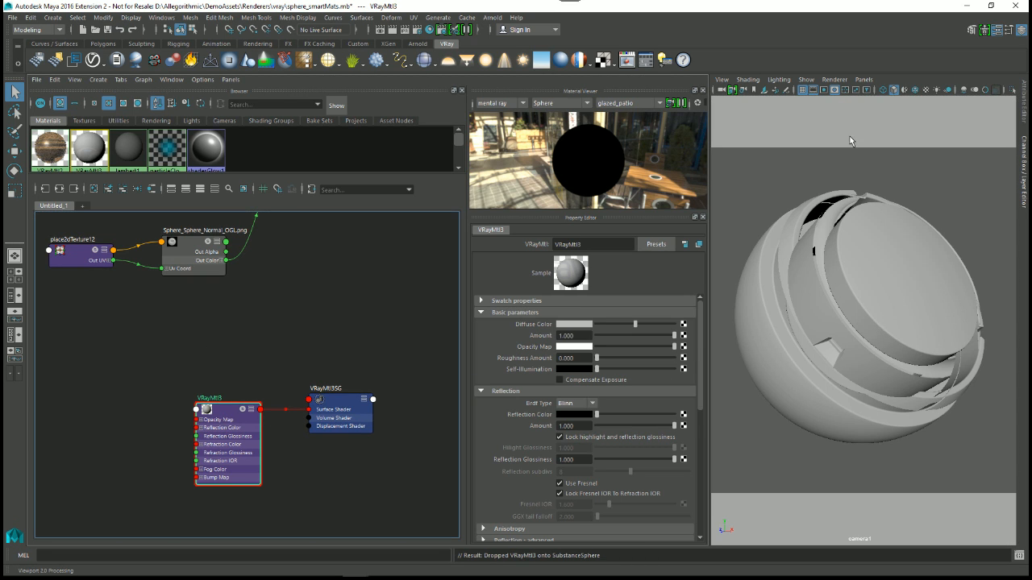
left_click(828, 80)
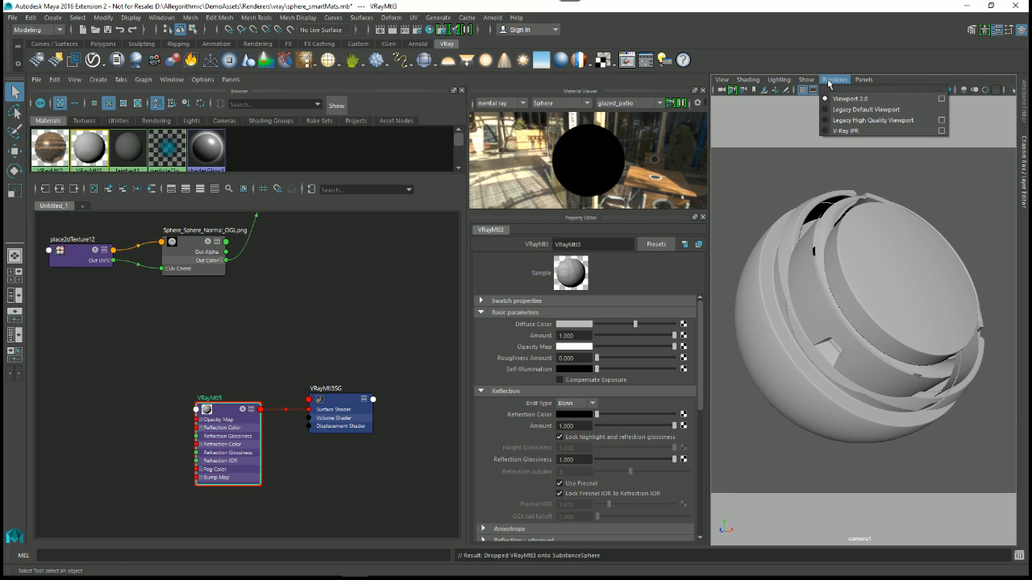
left_click(844, 132)
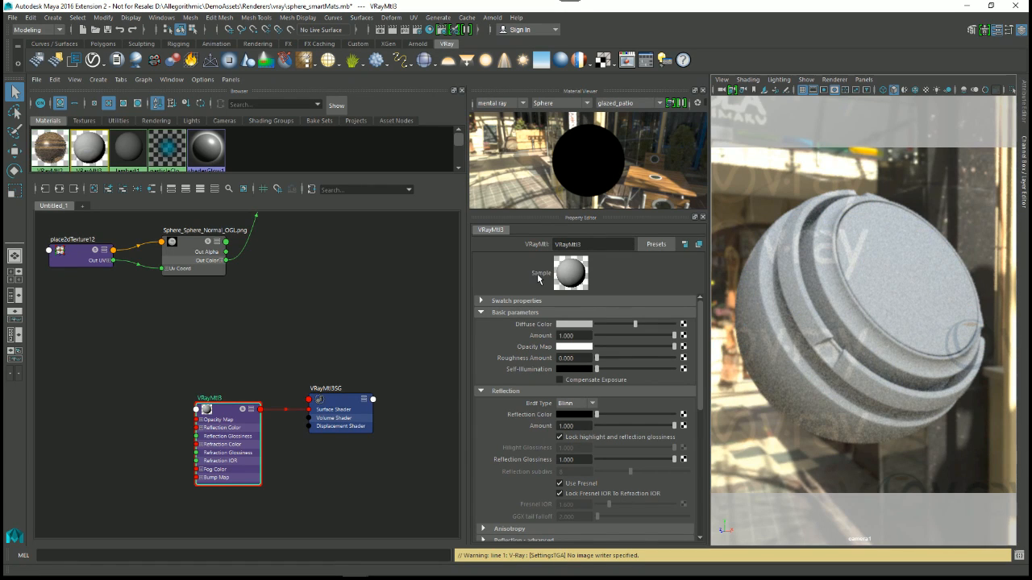
Step: Select the five texture file nodes connected to the existing VRay material in the graph
middle_click_drag(349, 410, 352, 387, "alt")
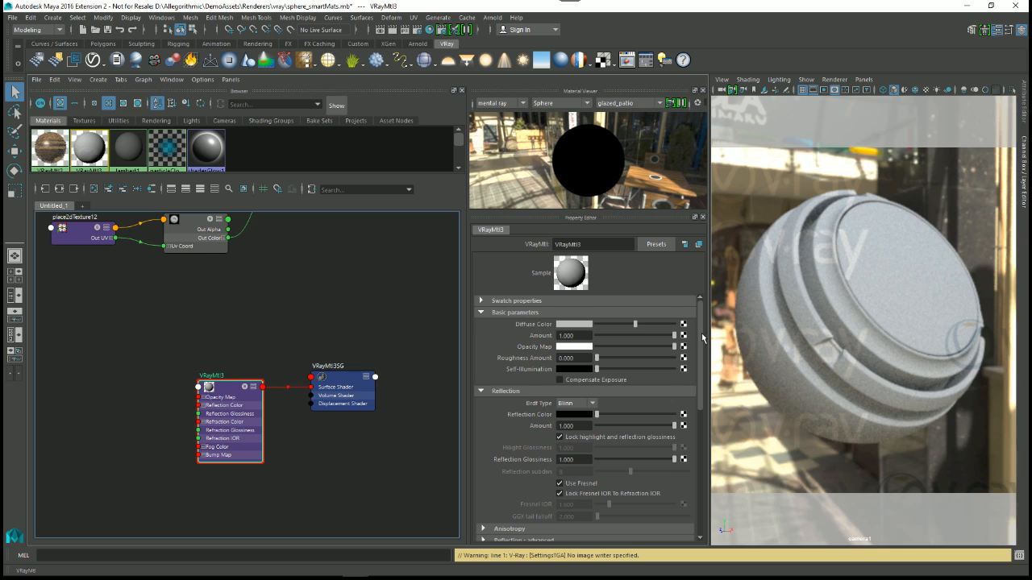
middle_click_drag(285, 389, 359, 440, "alt")
right_click_drag(293, 384, 298, 373, "alt")
middle_click_drag(341, 391, 306, 374, "alt")
mouse_move(307, 375)
right_mouse_down("alt")
mouse_move(316, 374)
mouse_move(302, 374)
right_mouse_up("alt")
middle_click_drag(281, 318, 311, 440, "alt")
right_click_drag(287, 433, 224, 425, "alt")
middle_click_drag(189, 347, 193, 354, "alt")
left_click_drag(170, 244, 234, 421)
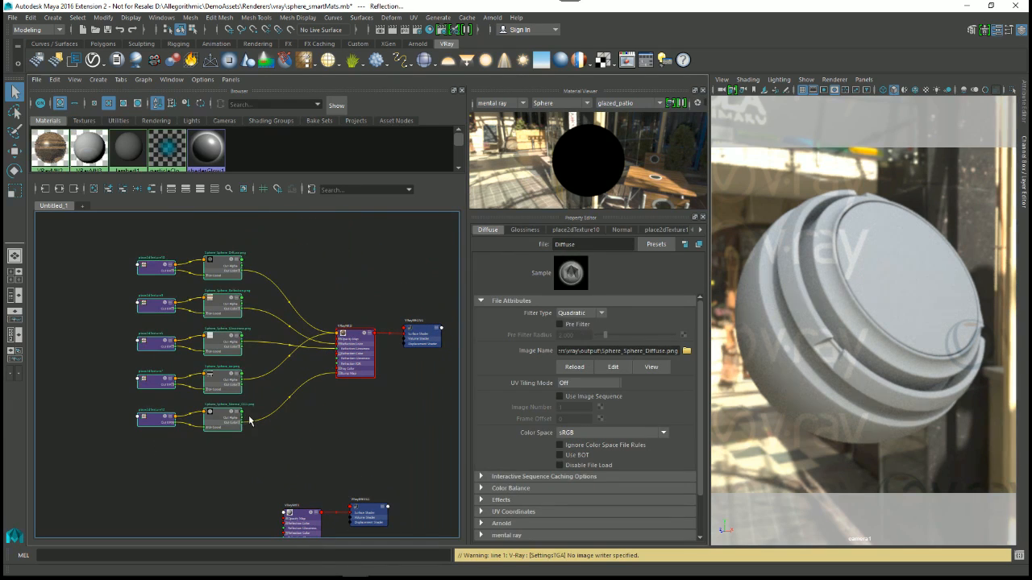
middle_click_drag(253, 452, 278, 288, "alt")
Step: Try to copy the texture file nodes for the new VRay material
key("2")
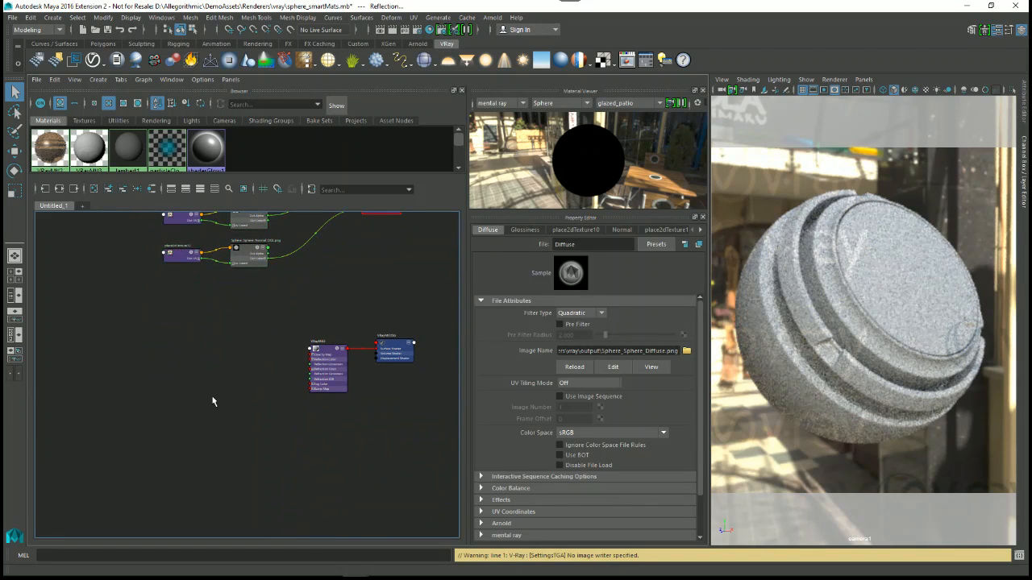
right_click_drag(277, 418, 278, 355, "alt")
middle_click_drag(284, 349, 270, 406, "alt")
left_click(244, 361)
left_click_drag(183, 288, 262, 397)
left_click_drag(242, 362, 214, 358)
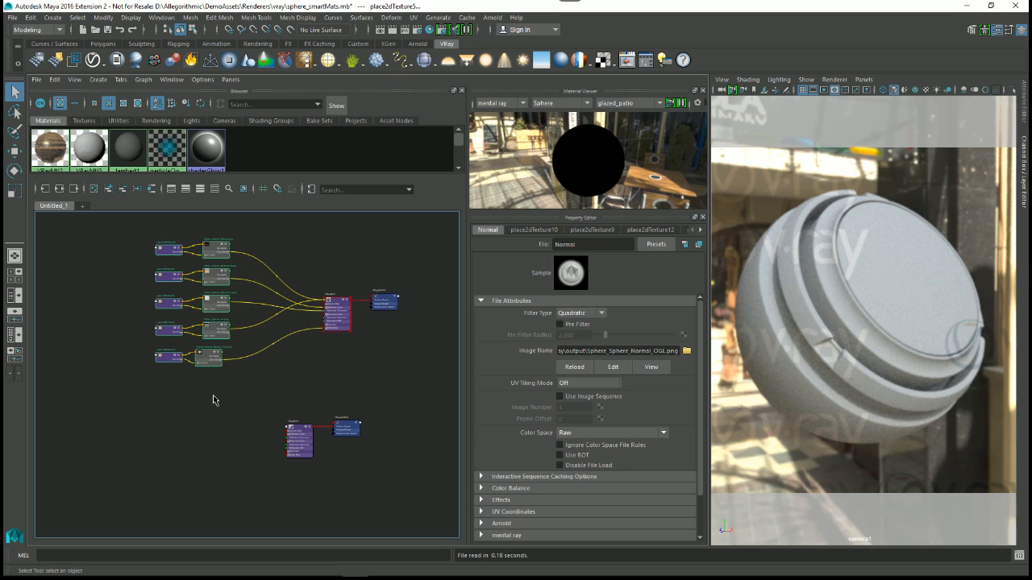
Step: Check the Normal texture file node's attributes, and select the new VRay material to show its properties
left_click(217, 415)
mouse_move(263, 437)
middle_mouse_down("alt")
mouse_move(275, 498)
mouse_move(286, 482)
middle_mouse_up("alt")
mouse_move(286, 482)
right_mouse_down("alt")
mouse_move(258, 430)
mouse_move(330, 439)
right_mouse_up("alt")
middle_click_drag(330, 439, 262, 449, "alt")
middle_click_drag(280, 382, 305, 338, "alt")
right_click_drag(305, 339, 249, 381, "alt")
left_click(178, 378)
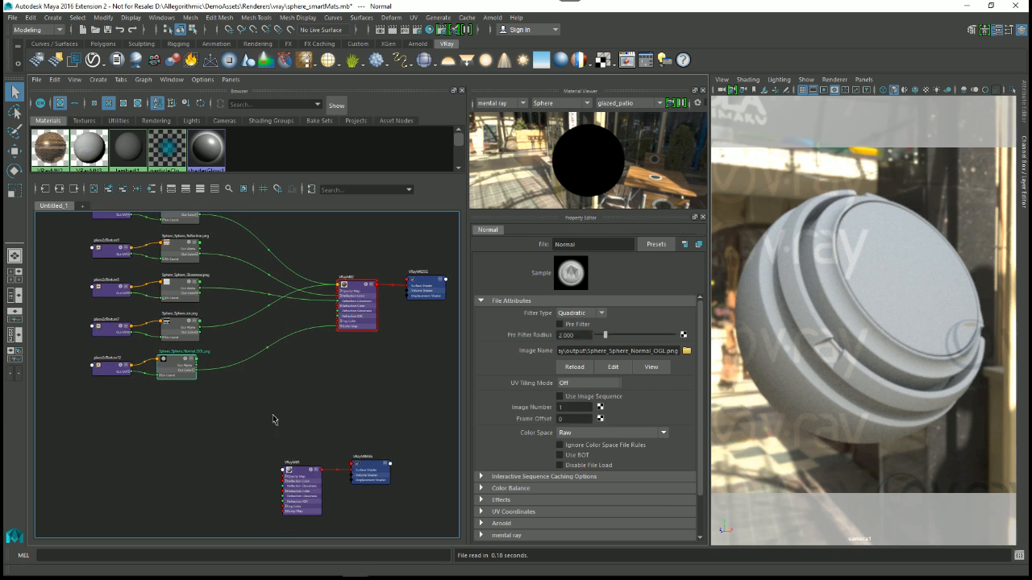
middle_click_drag(351, 461, 310, 377, "alt")
right_click_drag(309, 376, 367, 455, "alt")
right_click_drag(303, 420, 315, 454, "alt")
left_click(247, 394)
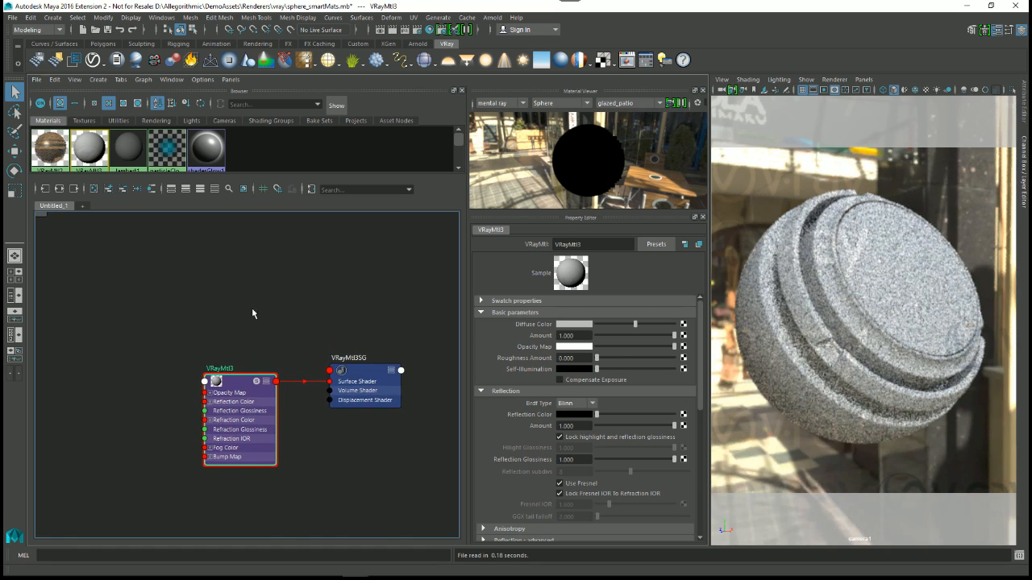
Step: Display the textures in the Hypershade browser and enlarge the browser area to show their full swatches
middle_click_drag(247, 307, 278, 360, "alt")
left_click(84, 120)
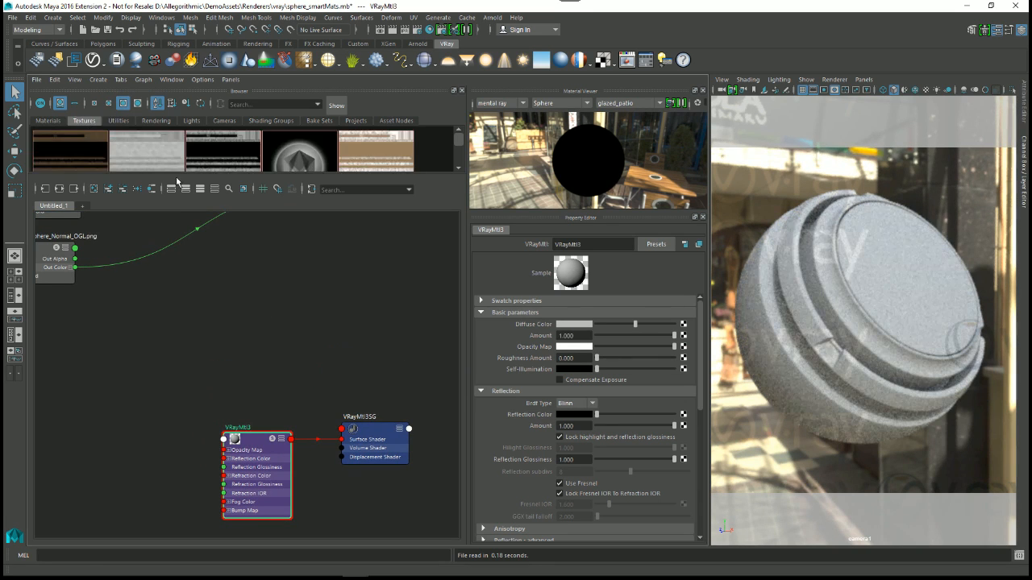
left_click_drag(234, 174, 234, 223)
middle_click_drag(263, 412, 272, 367, "alt")
right_click_drag(273, 367, 210, 334, "alt")
middle_click_drag(209, 335, 255, 367, "alt")
right_click_drag(255, 367, 266, 350, "alt")
middle_click_drag(276, 356, 277, 350, "alt")
left_click(278, 351)
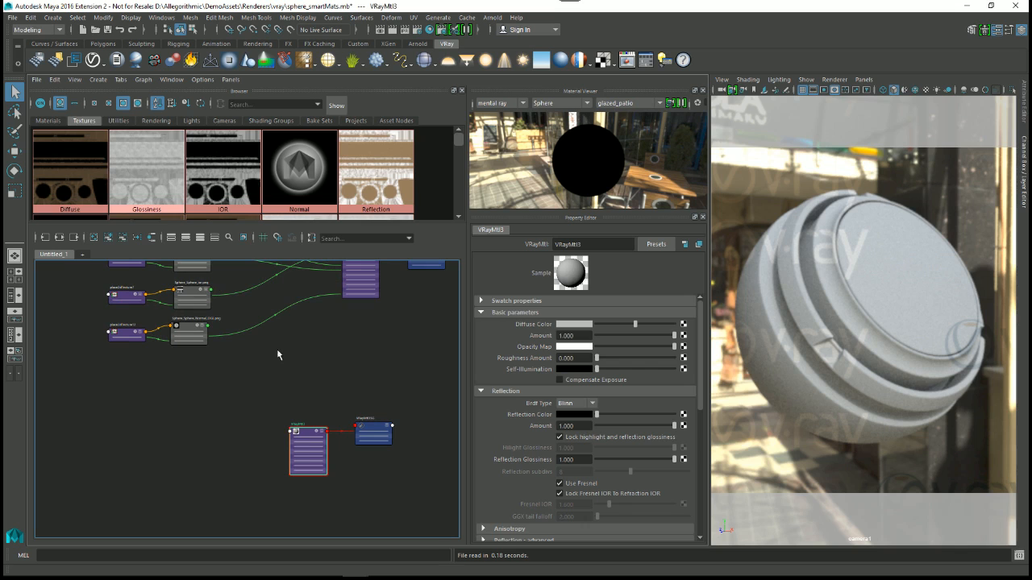
Step: Rearrange the node graph and regraph all nodes with their input and output connections
left_click(137, 238)
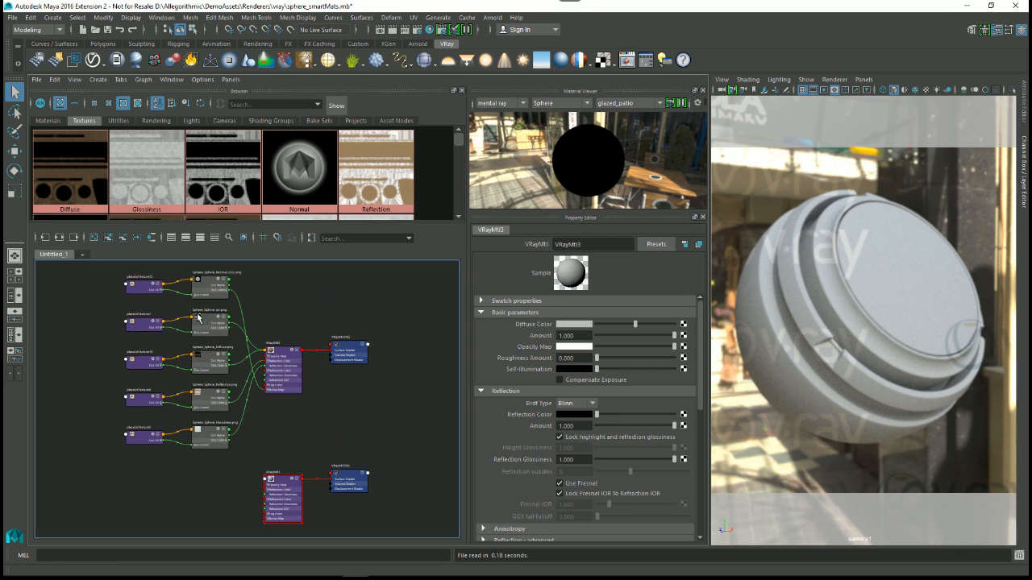
scroll(327, 437, "down", 2)
left_click_drag(135, 310, 390, 524)
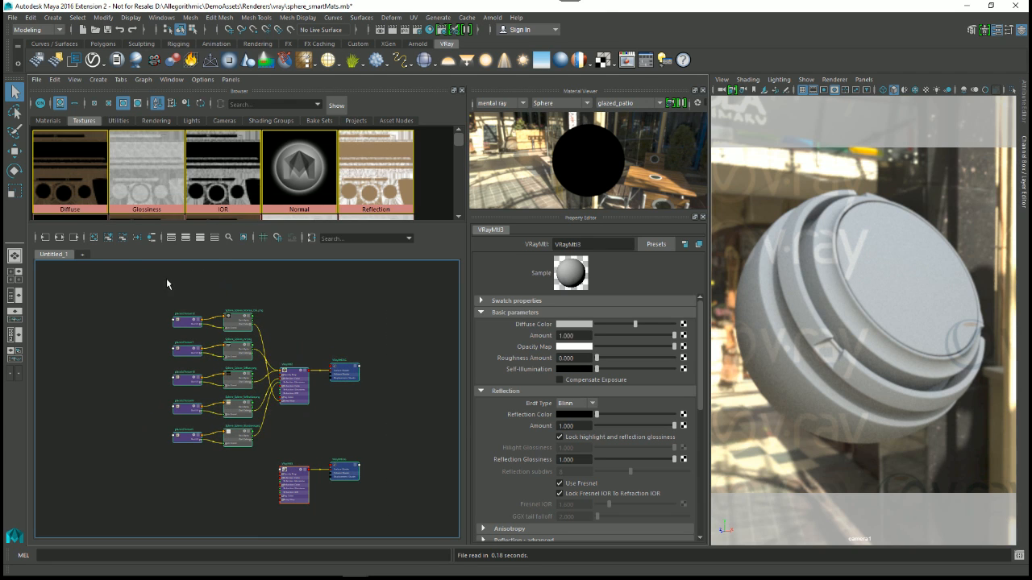
left_click(58, 238)
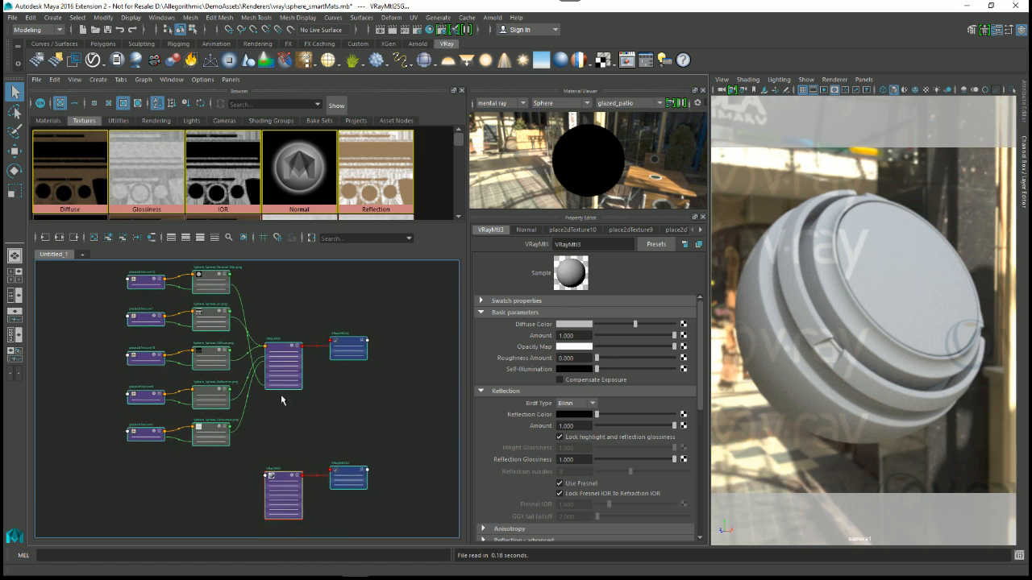
scroll(347, 415, "up", 1)
left_click(318, 378)
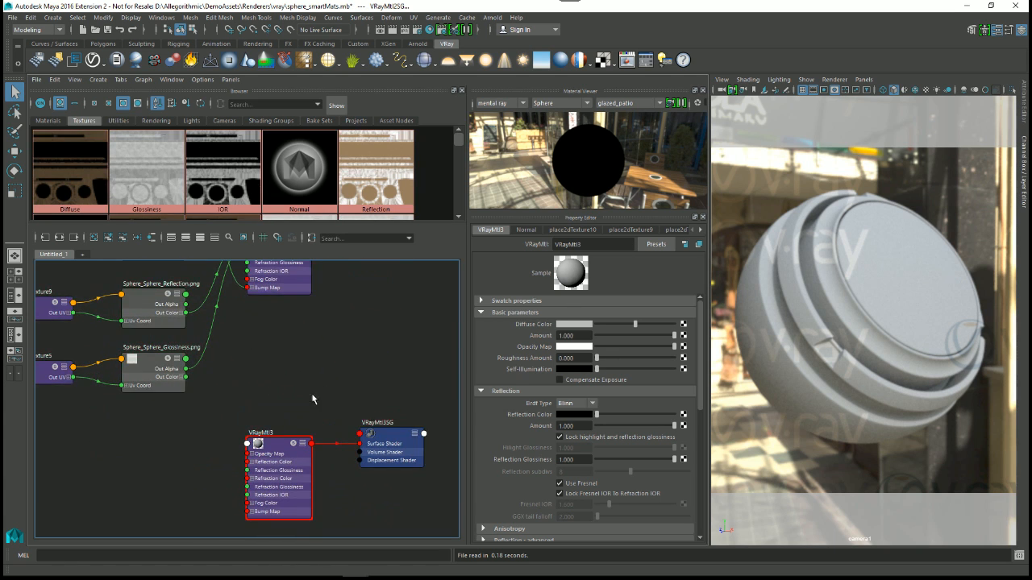
Step: Connect the Diffuse texture to the Diffuse Color of VRayMtl3 and shift the material node slightly in the graph
middle_click_drag(315, 402, 339, 360, "alt")
scroll(336, 355, "up", 2)
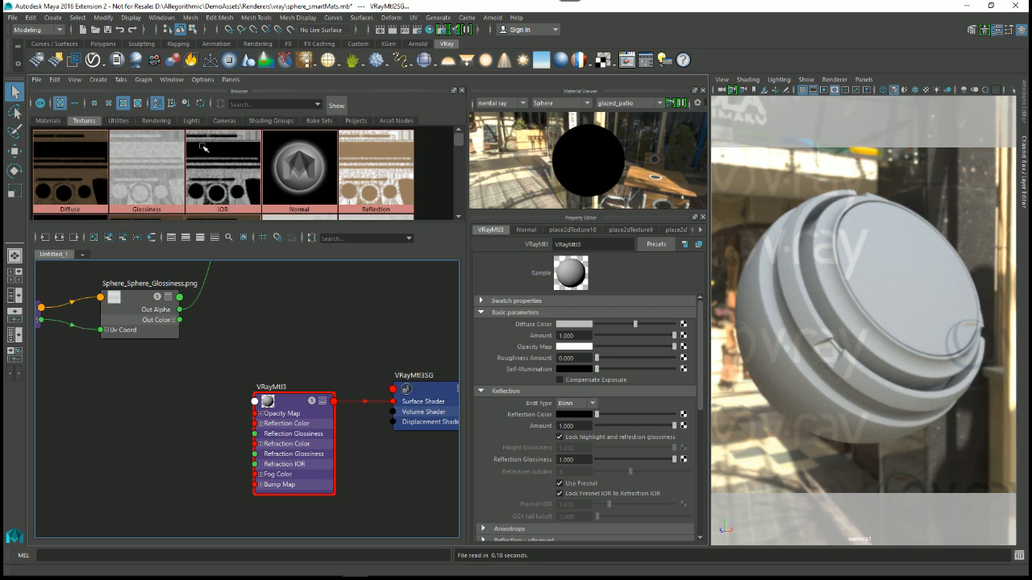
middle_click_drag(315, 372, 284, 355, "alt")
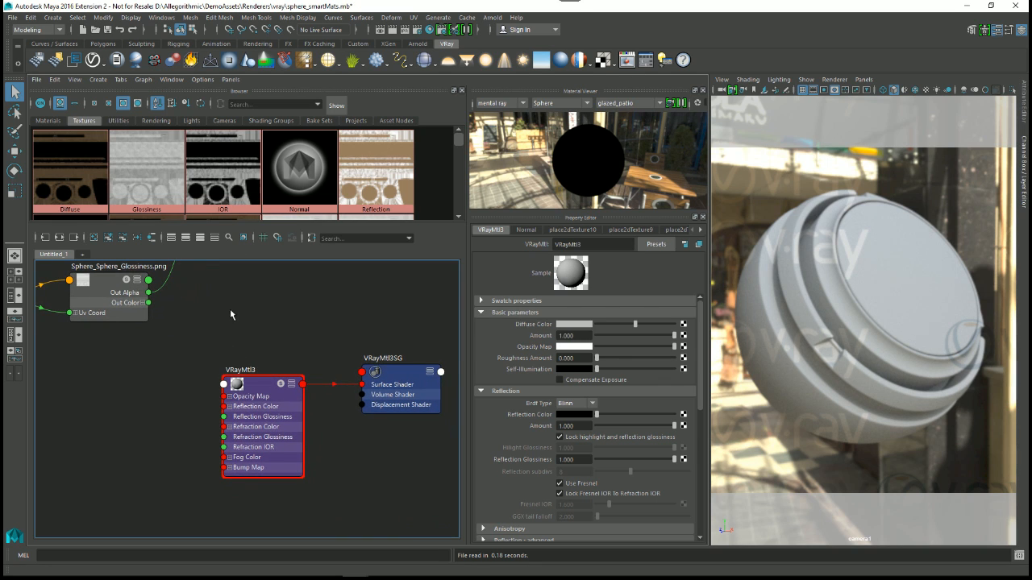
middle_click_drag(73, 175, 524, 324)
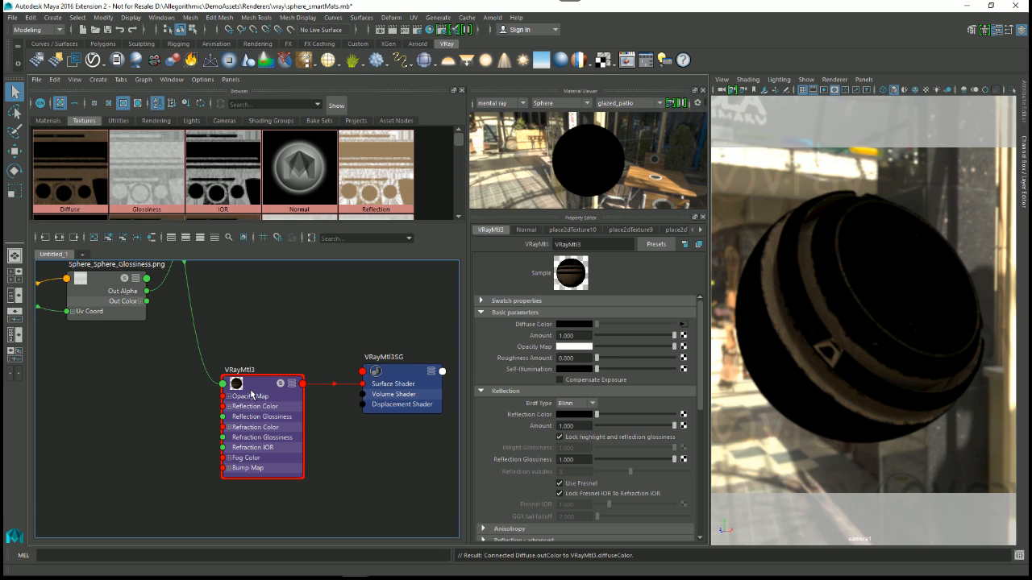
left_click_drag(254, 383, 269, 382)
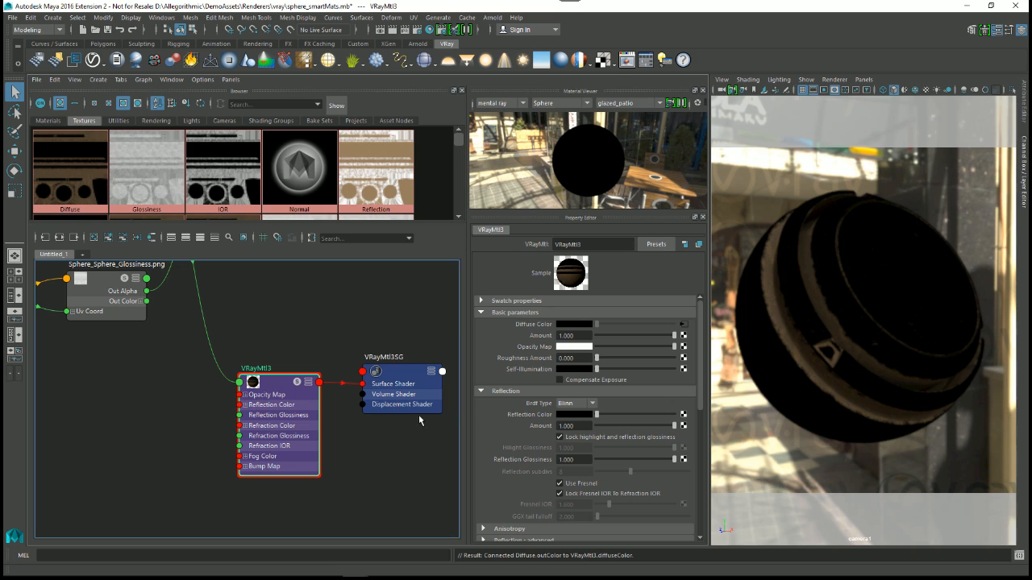
mouse_move(404, 443)
middle_mouse_down("alt")
mouse_move(397, 453)
mouse_move(407, 452)
middle_mouse_up("alt")
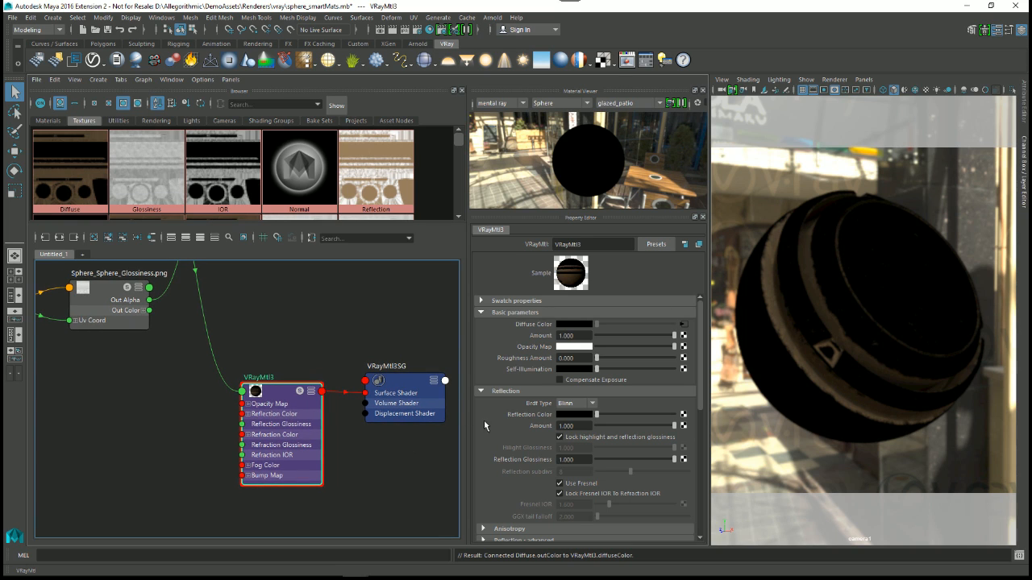
Step: Set the reflection BRDF type of VRayMtl3 to GGX
left_click(574, 405)
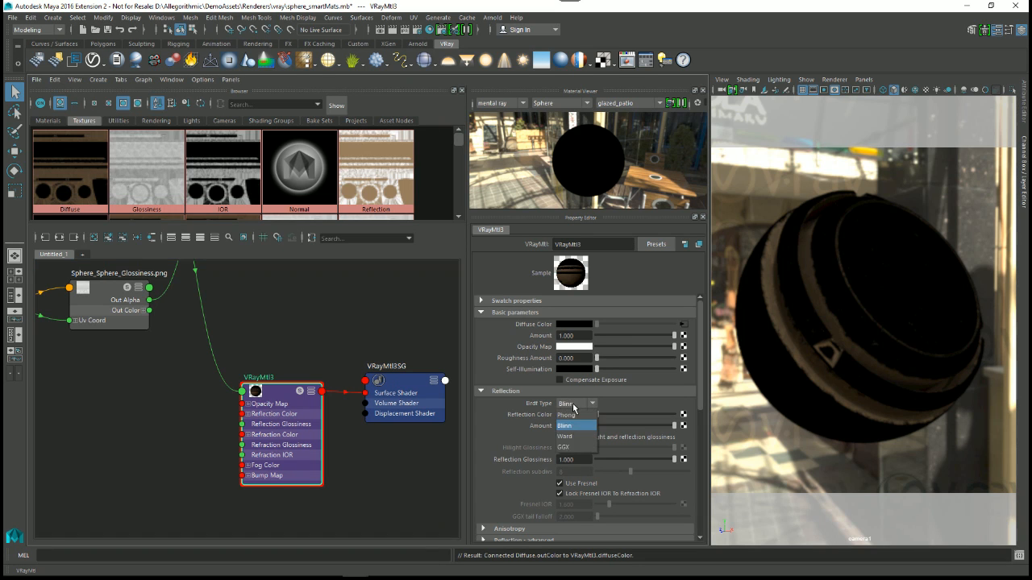
left_click(566, 446)
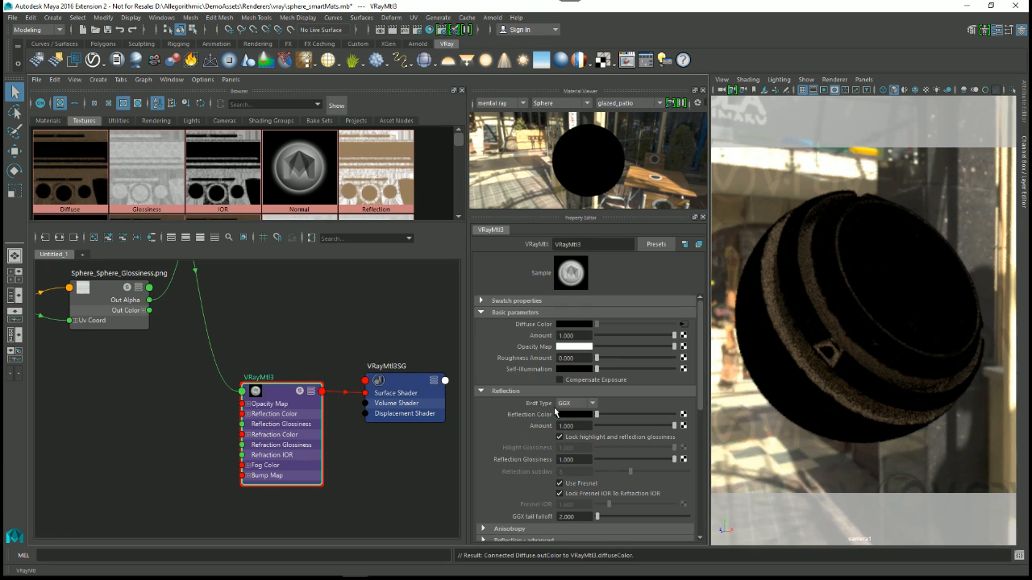
middle_click_drag(391, 444, 398, 427, "alt")
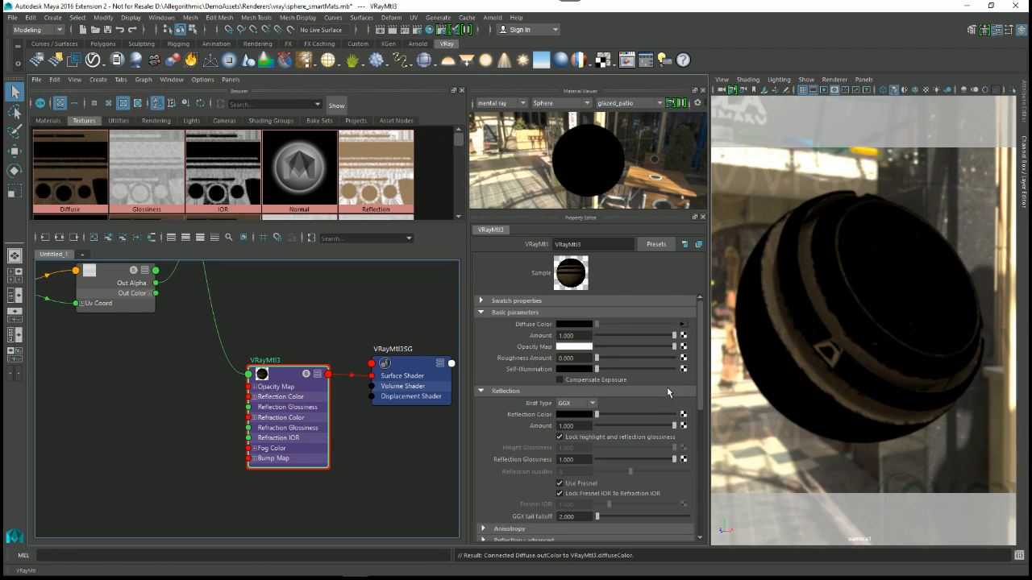
middle_click_drag(374, 410, 377, 418, "alt")
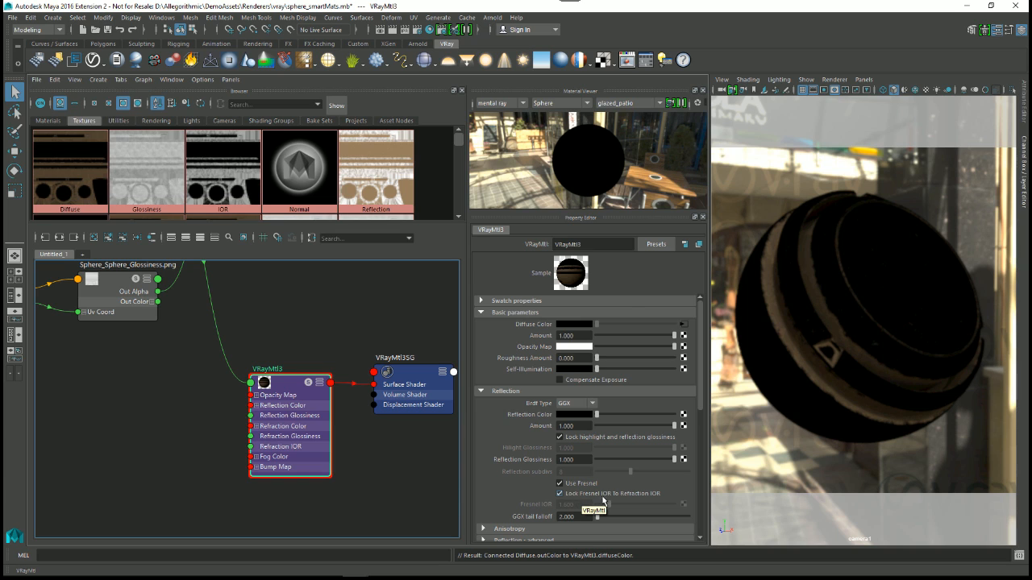
Step: Turn off Lock Fresnel IOR To Refraction IOR for VRayMtl3
left_click(559, 493)
scroll(545, 484, "down", 2)
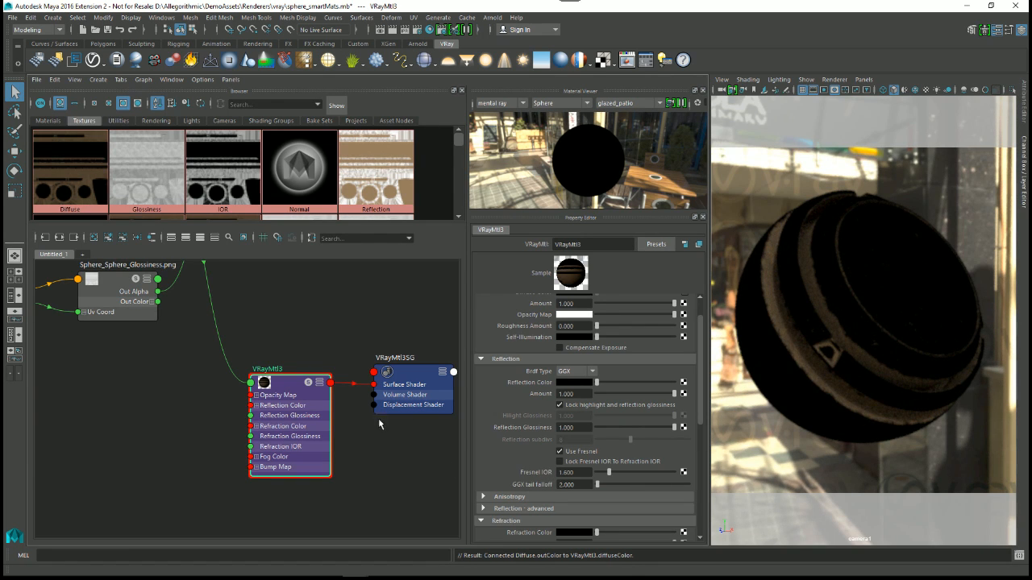
middle_click_drag(389, 411, 388, 467, "alt")
right_click_drag(388, 468, 320, 376, "alt")
middle_click_drag(320, 377, 317, 370, "alt")
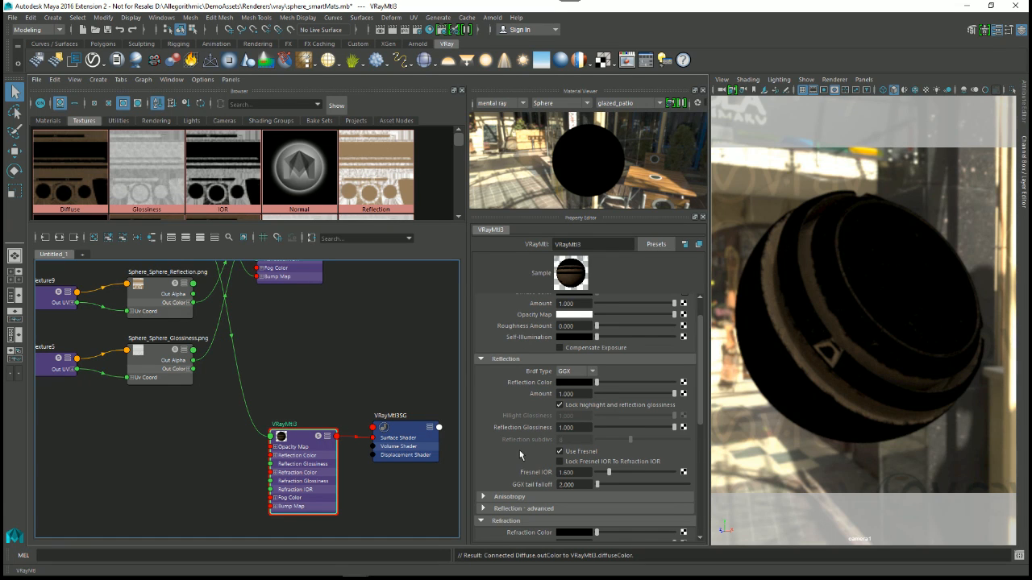
Step: Open the Reflection texture's attributes, examine its image in the external viewer, and close the viewer
left_click(385, 186)
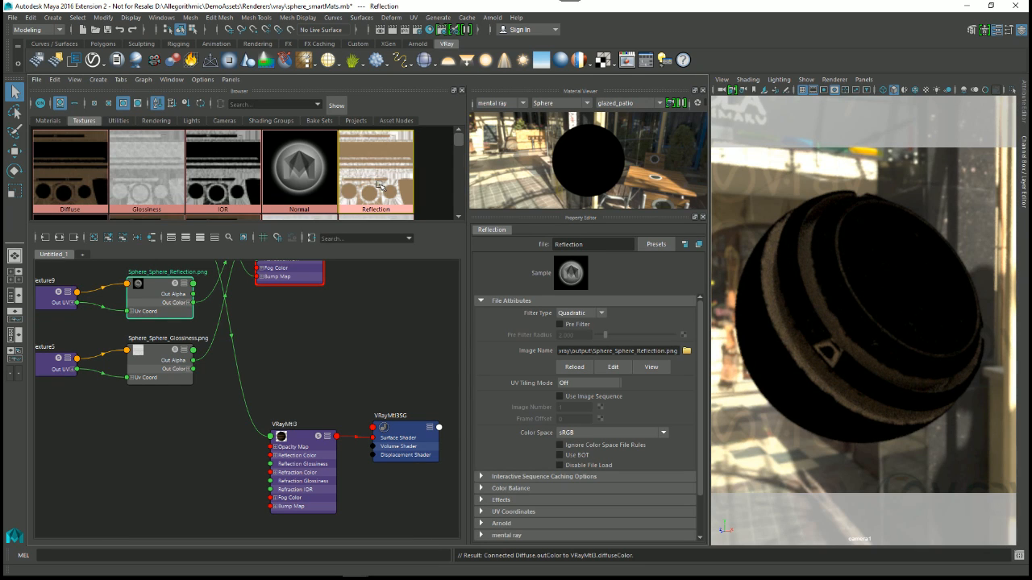
double_click(379, 186)
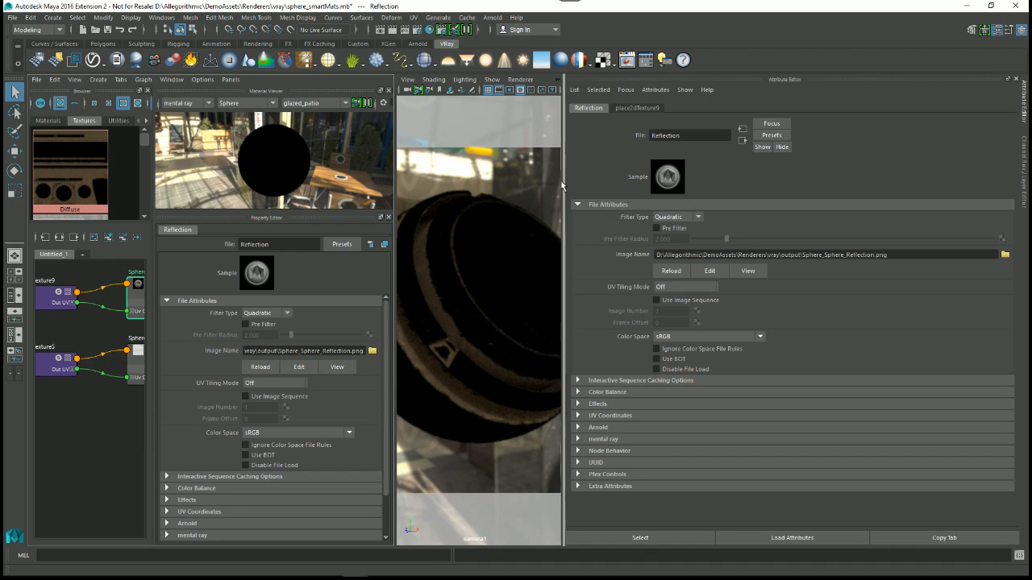
left_click_drag(562, 181, 619, 180)
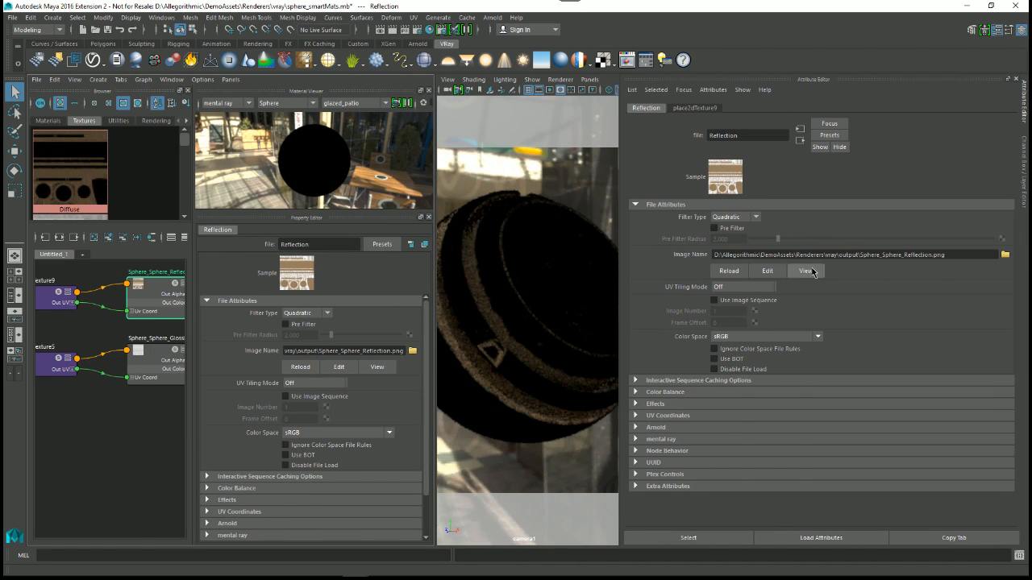
left_click(814, 272)
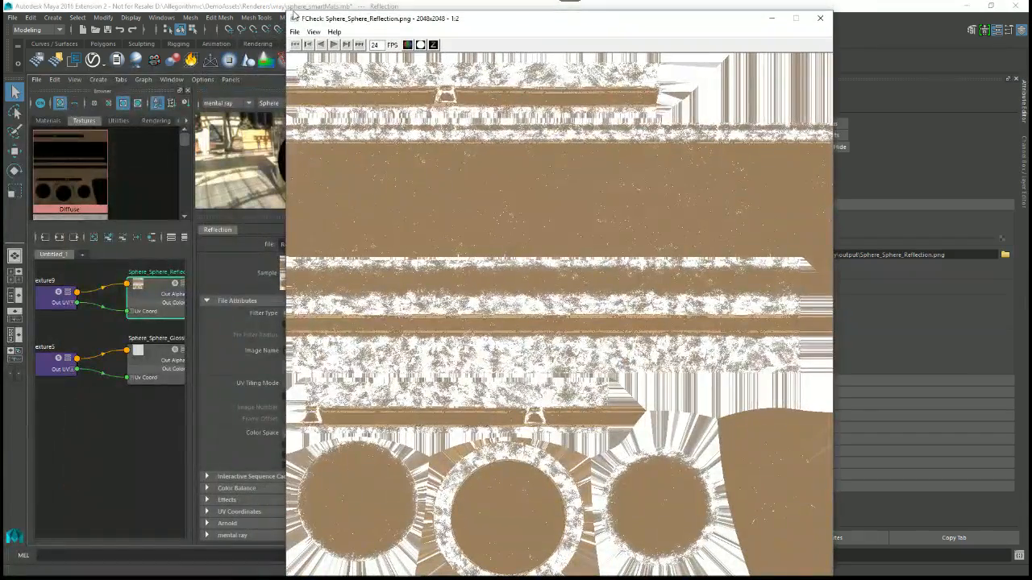
left_click_drag(323, 17, 326, 27)
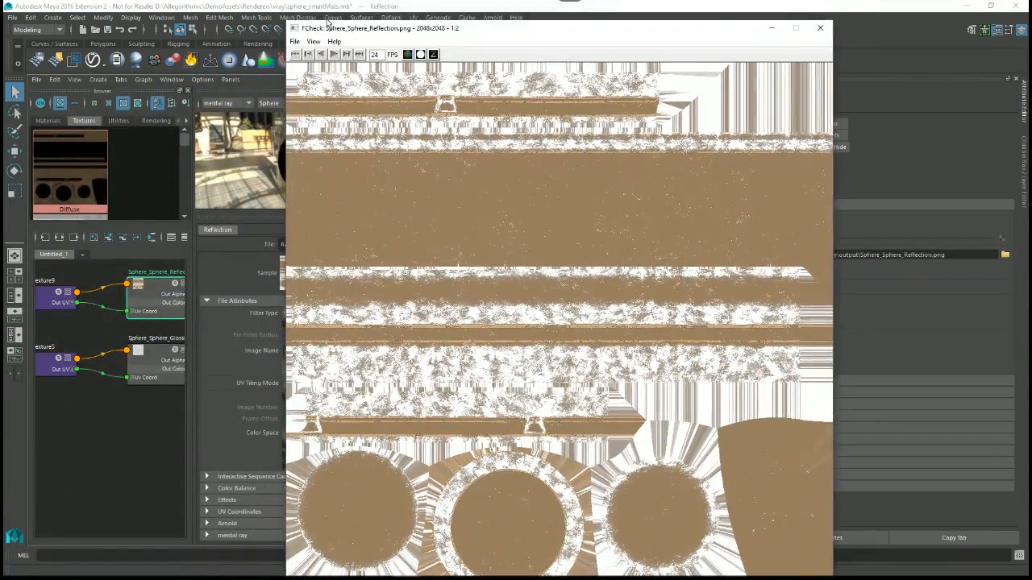
left_click_drag(643, 32, 649, 15)
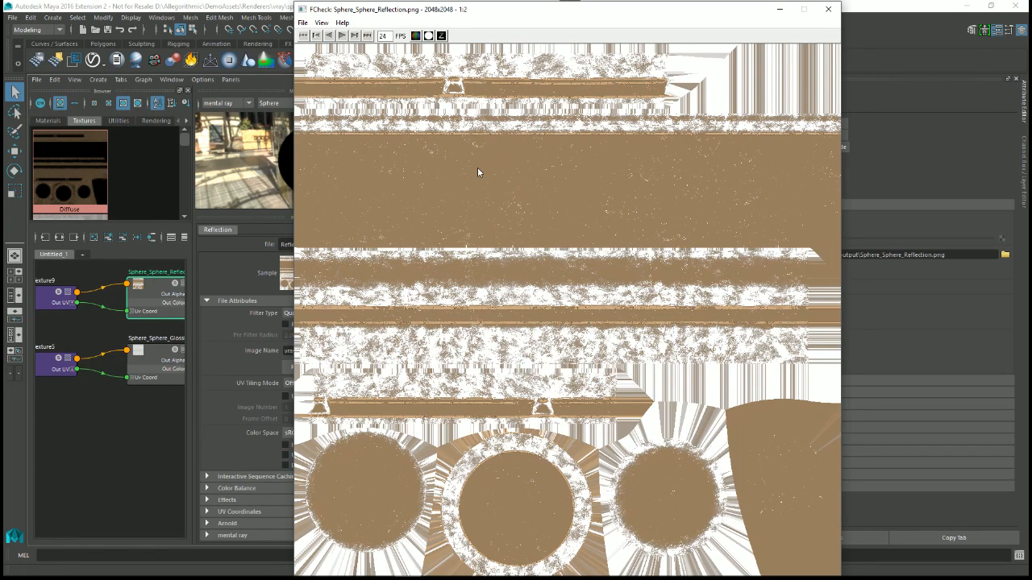
left_click(828, 9)
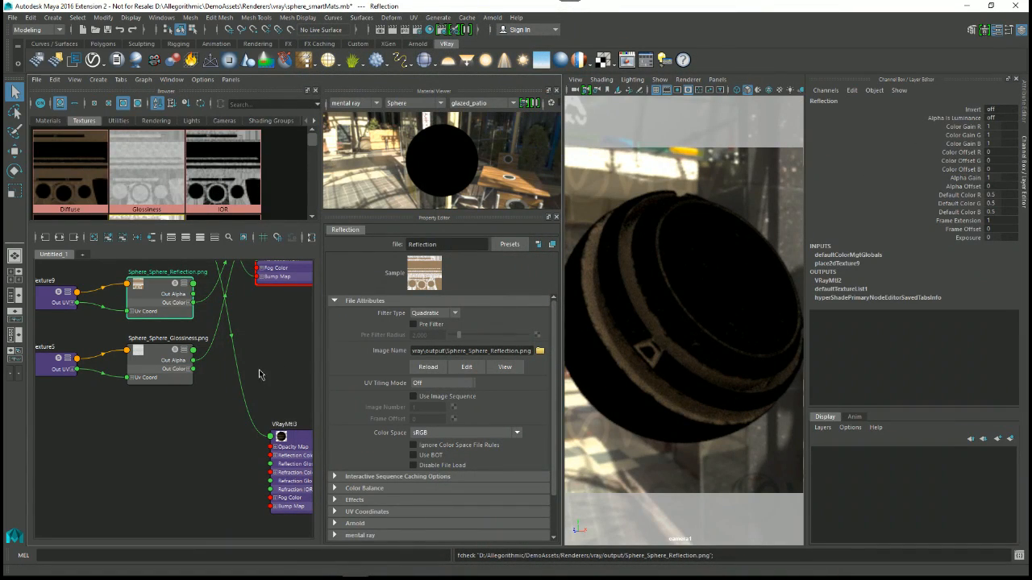
Step: Connect the Reflection texture to the Reflection Color of VRayMtl3 and widen the Hypershade area
middle_click_drag(242, 387, 210, 334, "alt")
left_click(278, 405)
scroll(223, 335, "down", 1)
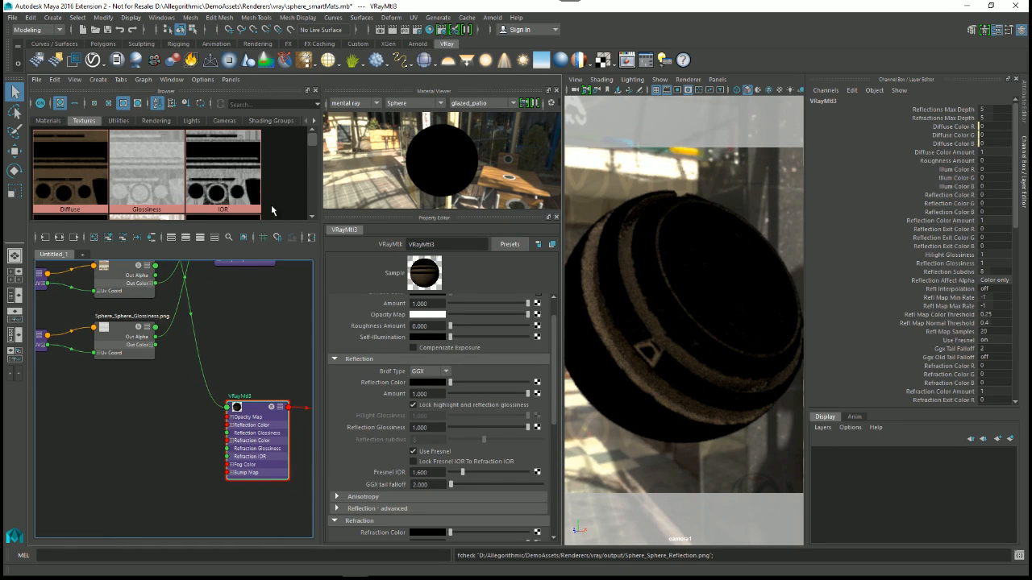
scroll(313, 150, "down", 2)
left_click_drag(147, 165, 375, 390)
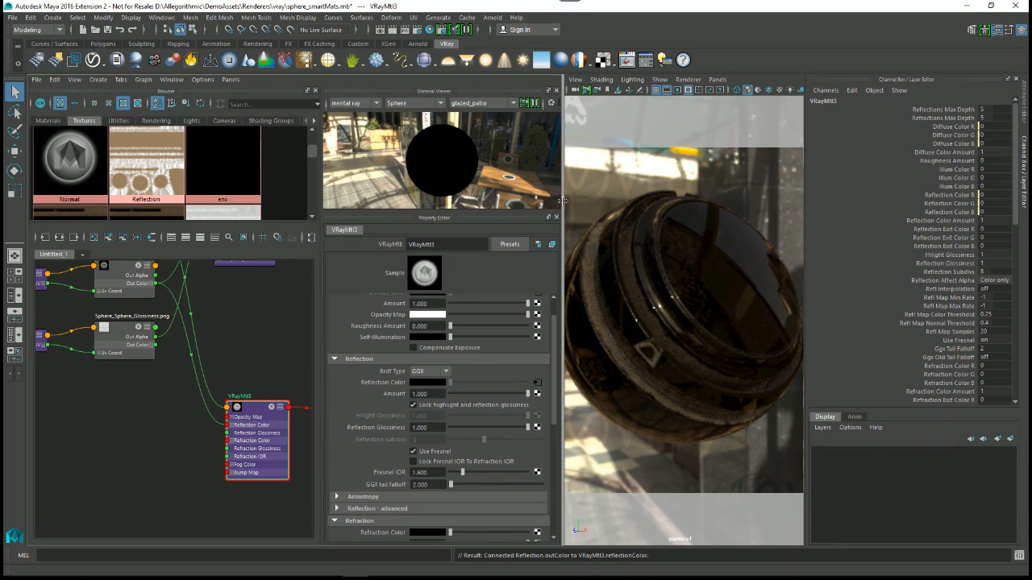
left_click_drag(562, 199, 623, 201)
Step: Connect the Glossiness texture to the Reflection Glossiness of VRayMtl3
mouse_move(327, 380)
middle_mouse_down()
mouse_move(288, 382)
mouse_move(320, 399)
middle_mouse_up()
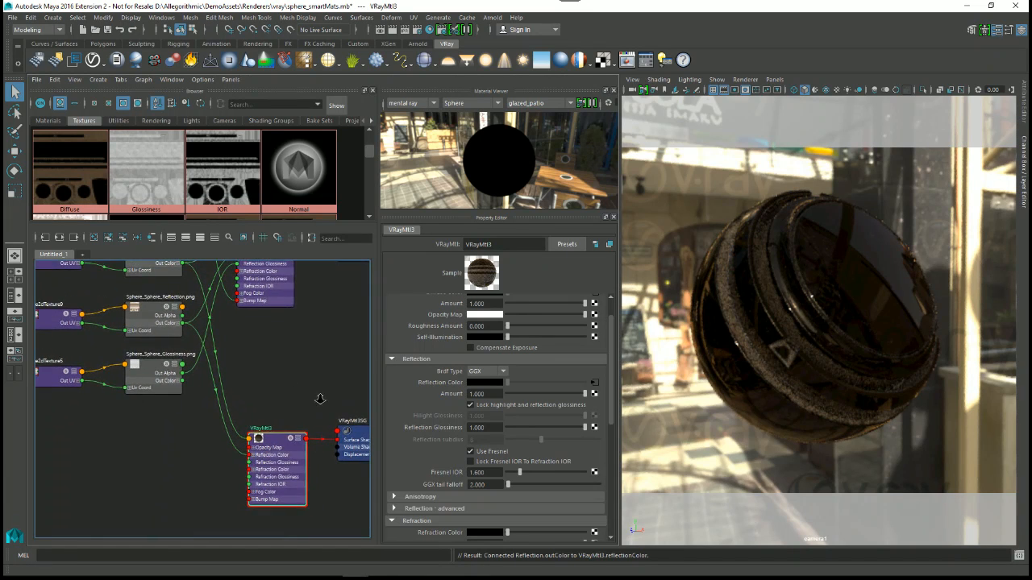
right_click_drag(320, 399, 282, 368, "alt")
middle_click_drag(325, 374, 320, 406, "alt")
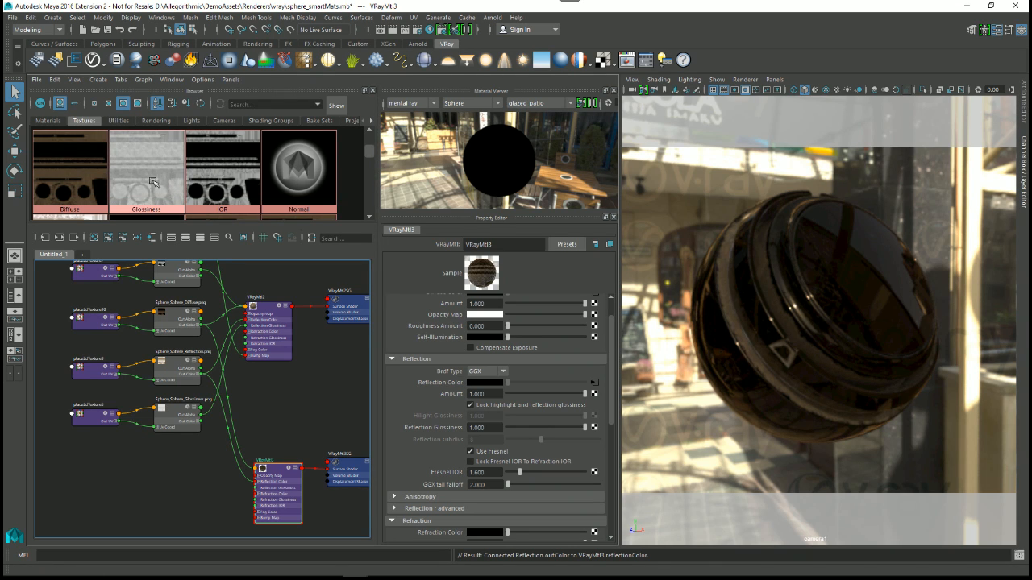
middle_click_drag(147, 165, 414, 429)
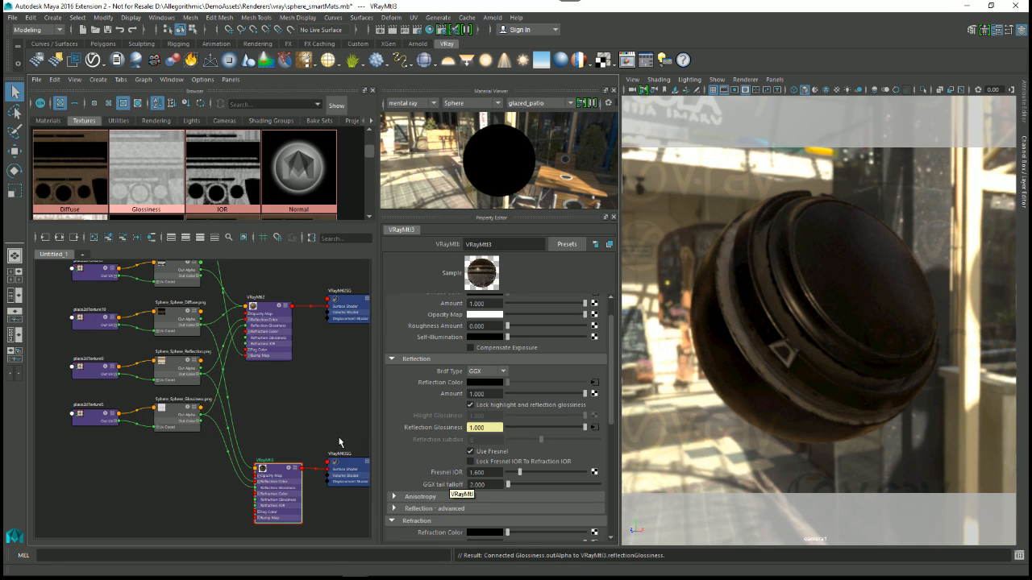
Step: Select the IOR texture and examine its image in the external viewer
left_click(242, 180)
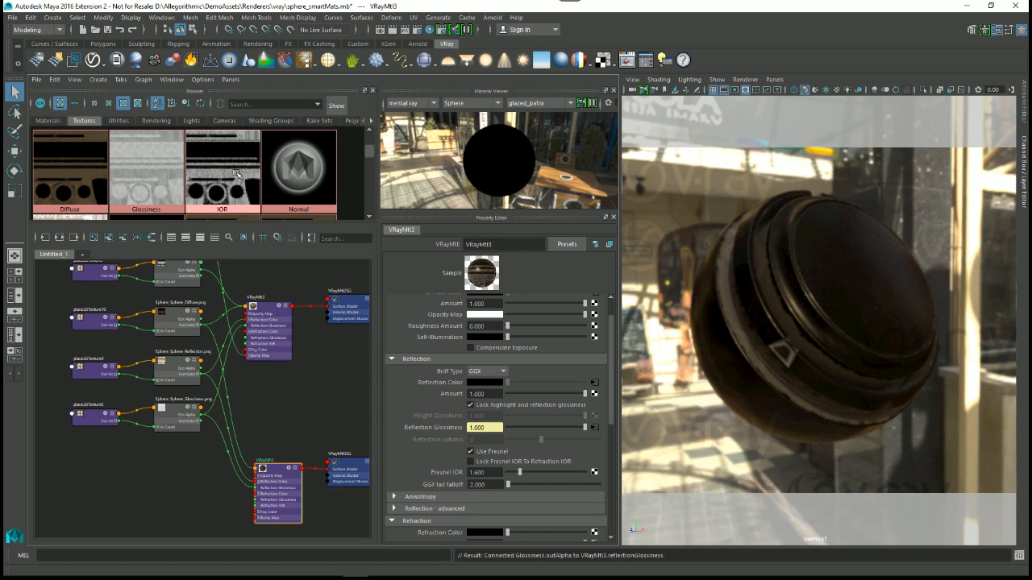
left_click(237, 174)
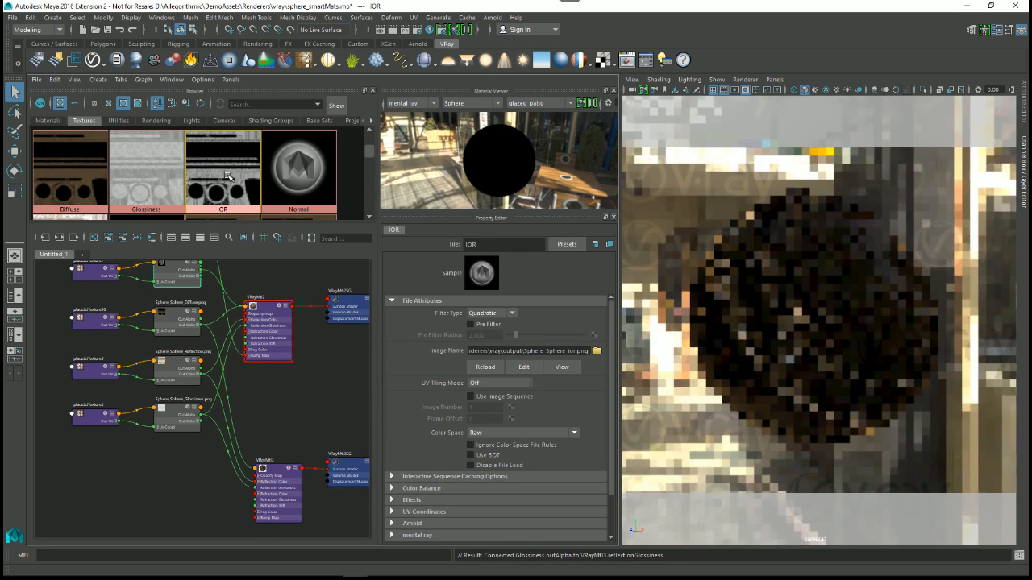
left_click(565, 368)
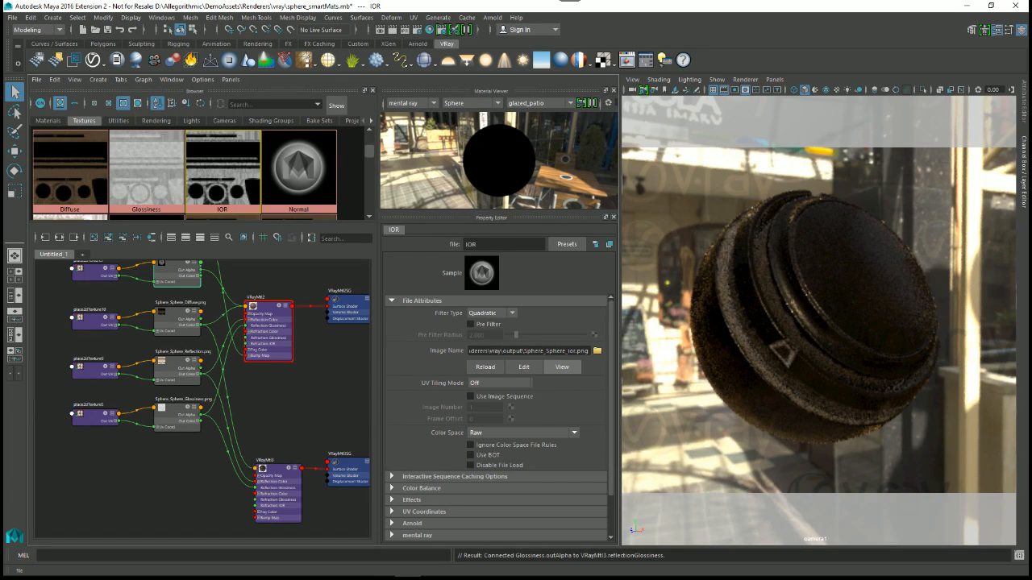
left_click_drag(279, 58, 477, 16)
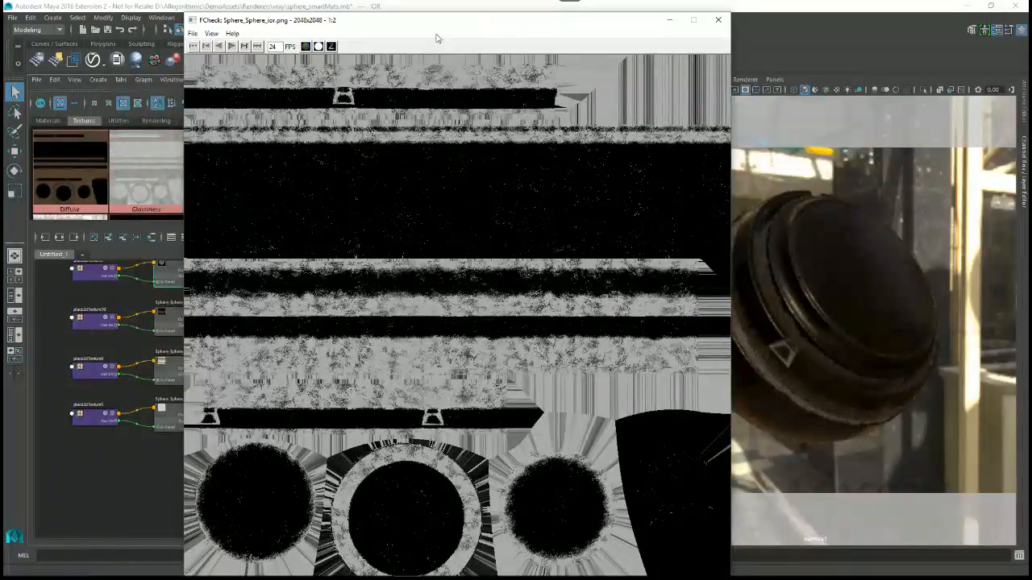
left_click_drag(395, 20, 428, 12)
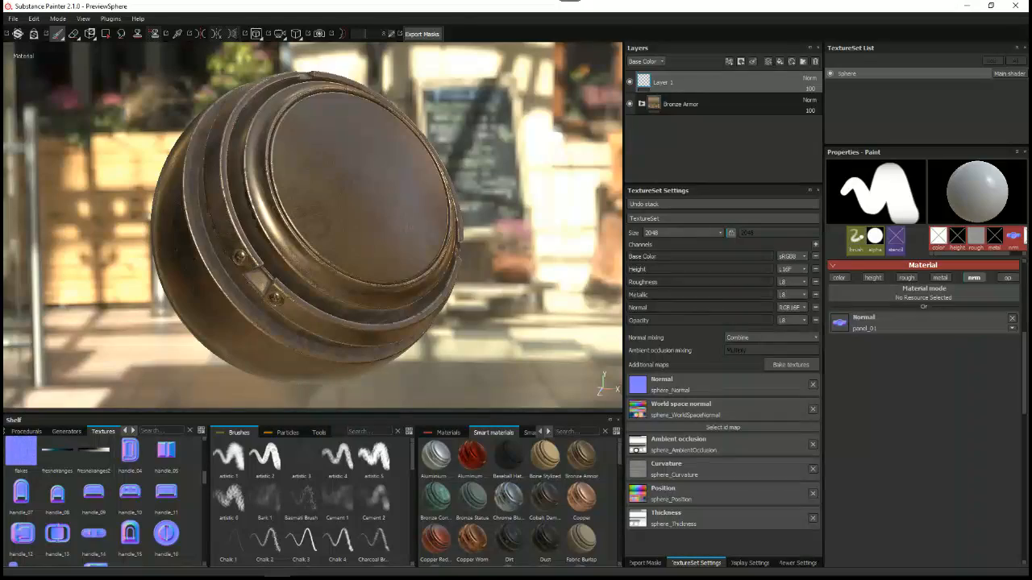
Step: Switch to Substance Painter and cycle the sphere's channel display from Base Color to Metallic to examine the metallic mask
key("c")
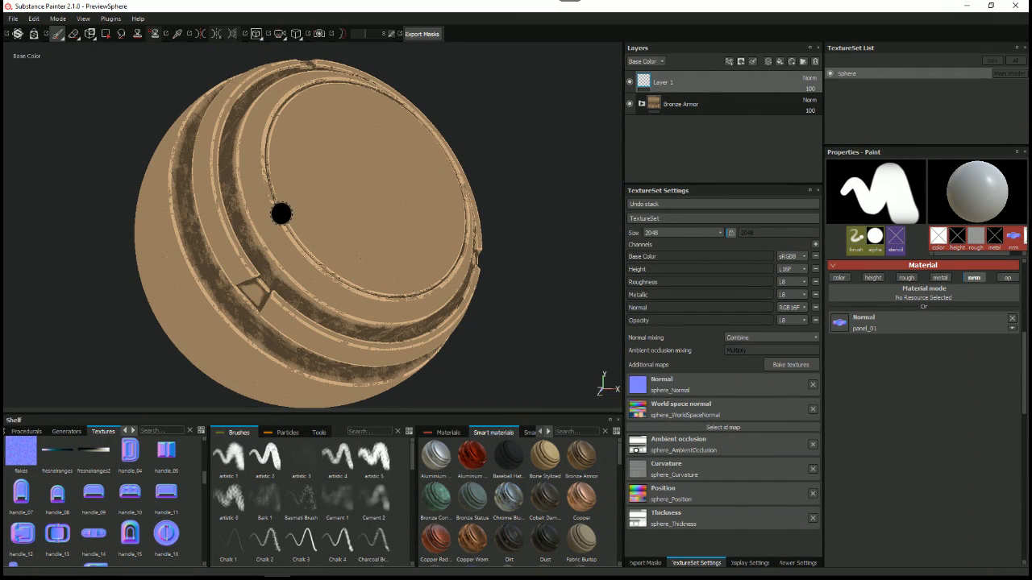
key("c")
key("c")
key("c")
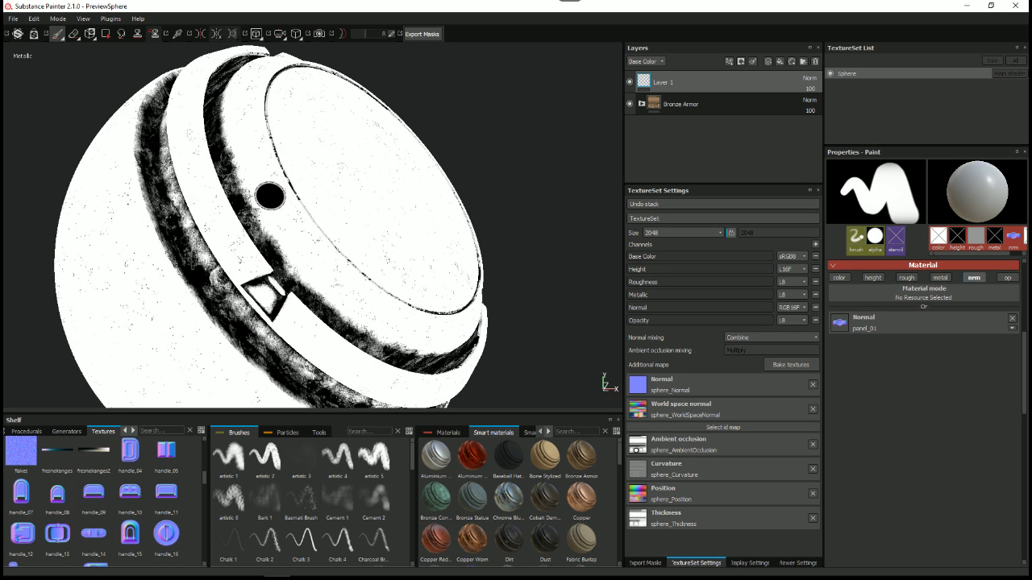
left_click_drag(270, 196, 382, 227, "alt")
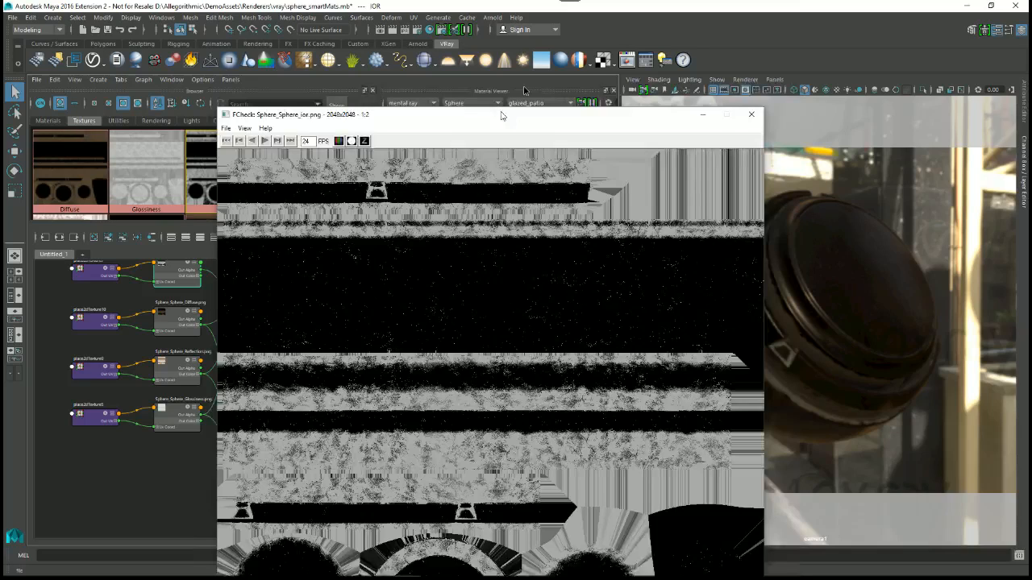
Step: Connect the IOR texture to the Fresnel IOR of VRayMtl3 and set its bump Map Type to Normal map in tangent space
left_click_drag(500, 115, 522, 90)
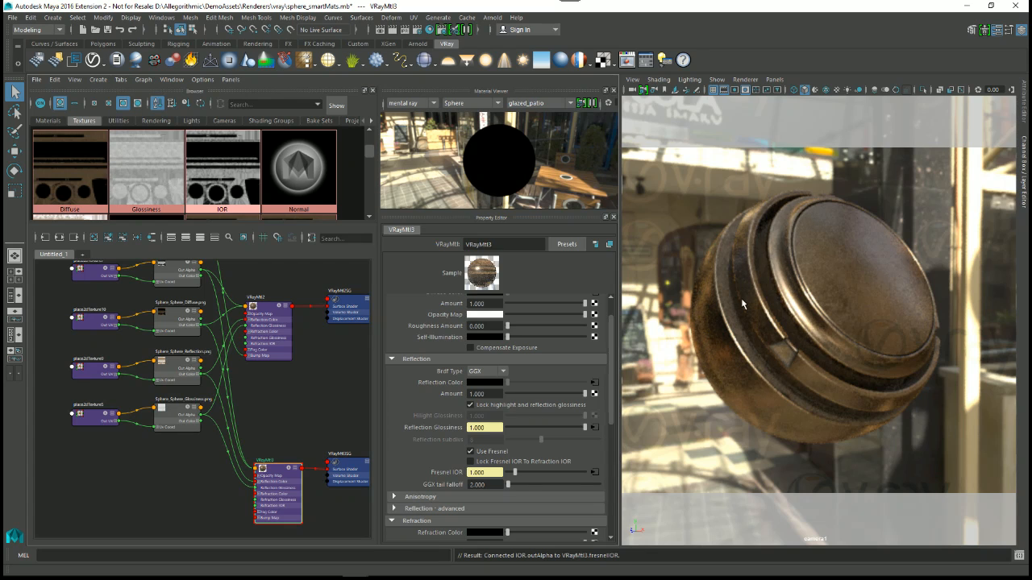
left_click_drag(610, 330, 446, 432)
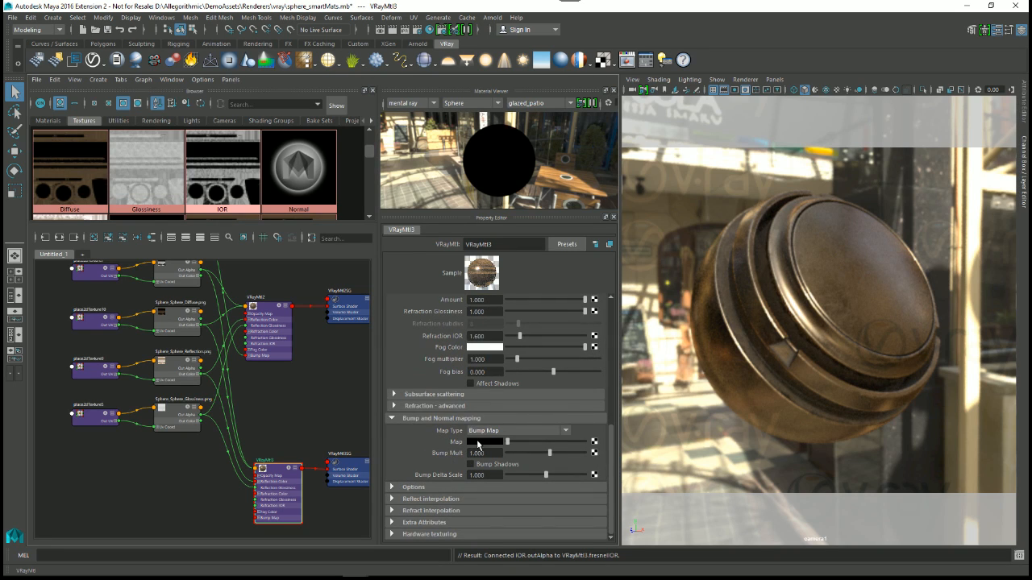
left_click(482, 432)
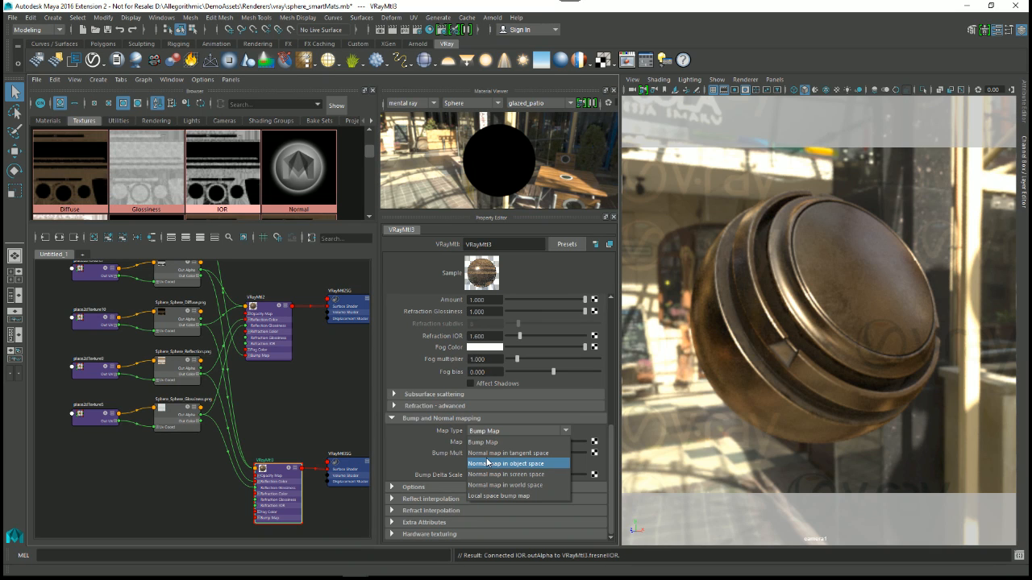
left_click(504, 453)
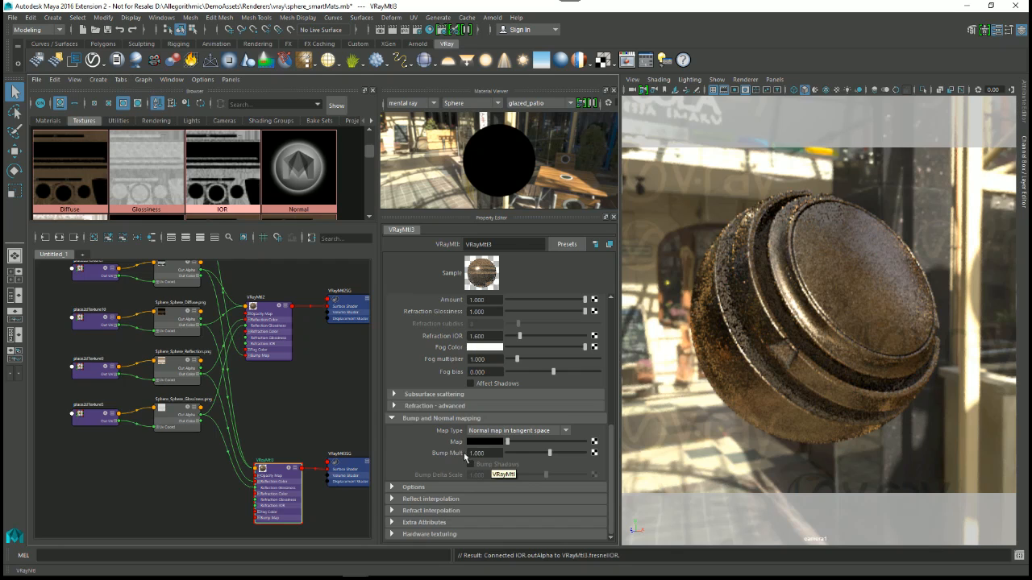
Step: Connect the Normal_OGL texture node to the bump and normal Map slot of VRayMtl3
mouse_move(244, 385)
middle_mouse_down()
mouse_move(262, 449)
mouse_move(211, 426)
middle_mouse_up()
scroll(278, 463, "up", 1)
scroll(278, 463, "down", 1)
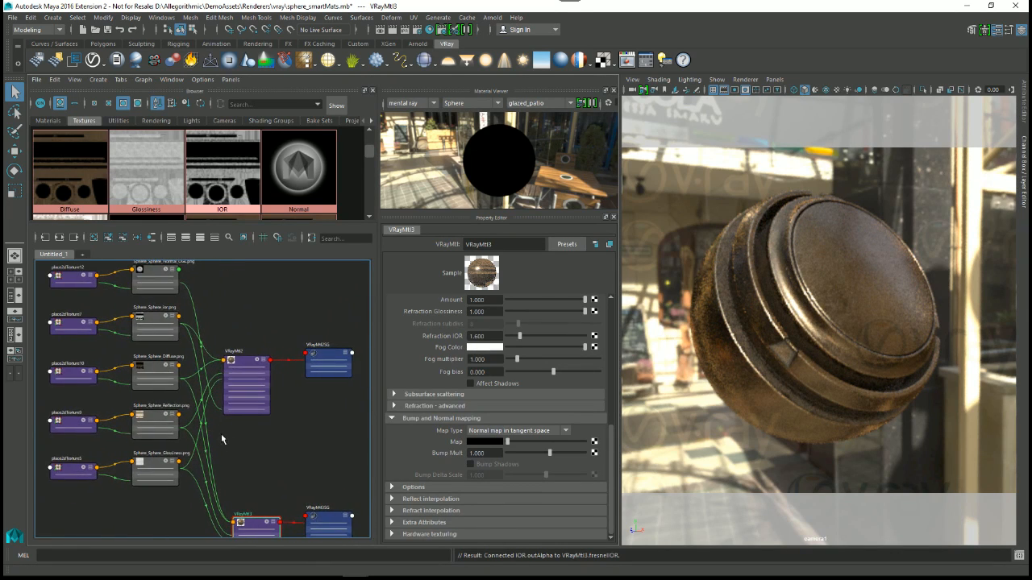
scroll(214, 345, "up", 2)
middle_click_drag(214, 345, 276, 437, "alt")
scroll(277, 437, "down", 3)
middle_click_drag(271, 356, 449, 445)
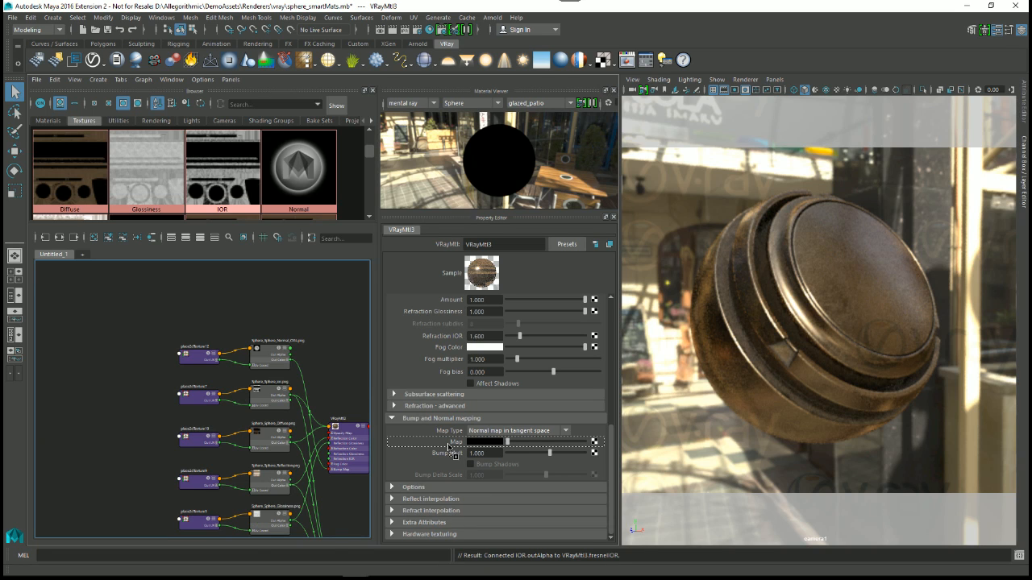
middle_click_drag(449, 445, 449, 445)
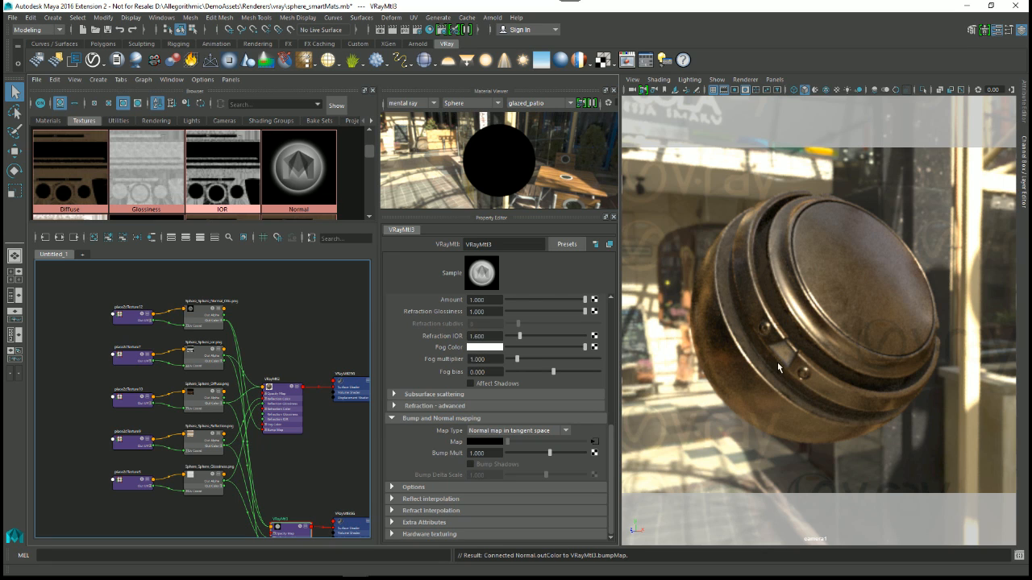
middle_click_drag(365, 507, 297, 464, "alt")
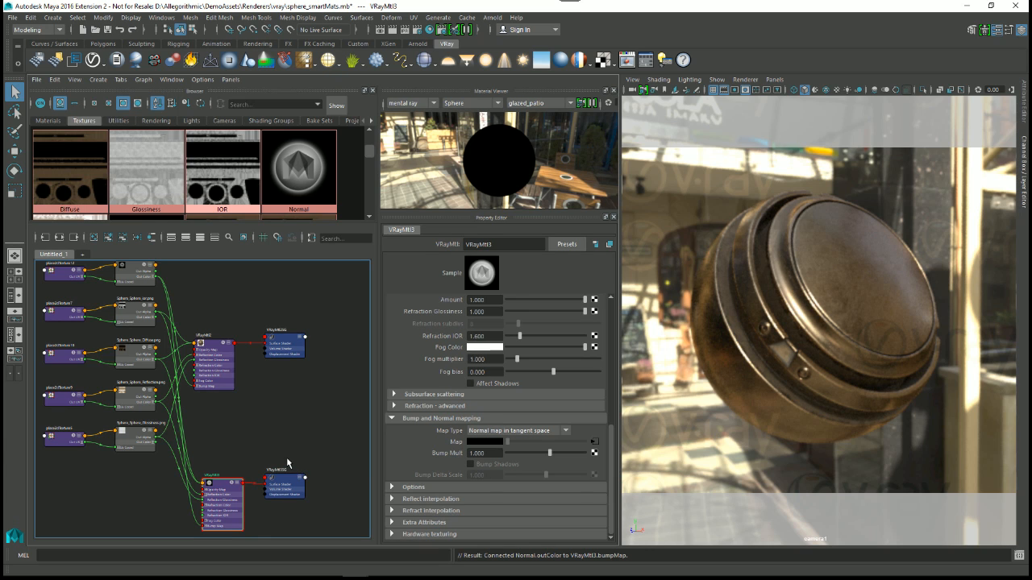
middle_click_drag(193, 331, 270, 403, "alt")
scroll(280, 450, "up", 5)
scroll(268, 412, "up", 2)
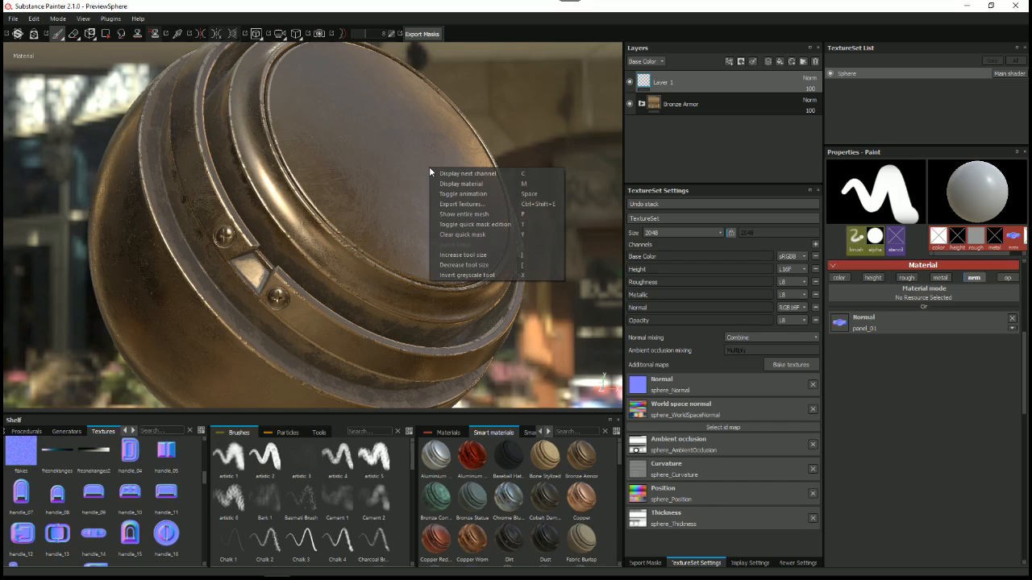
Step: Switch to Substance Painter and examine the output maps of the Vray preset in the texture export configuration
key("ctrl+shift+e")
left_click(348, 137)
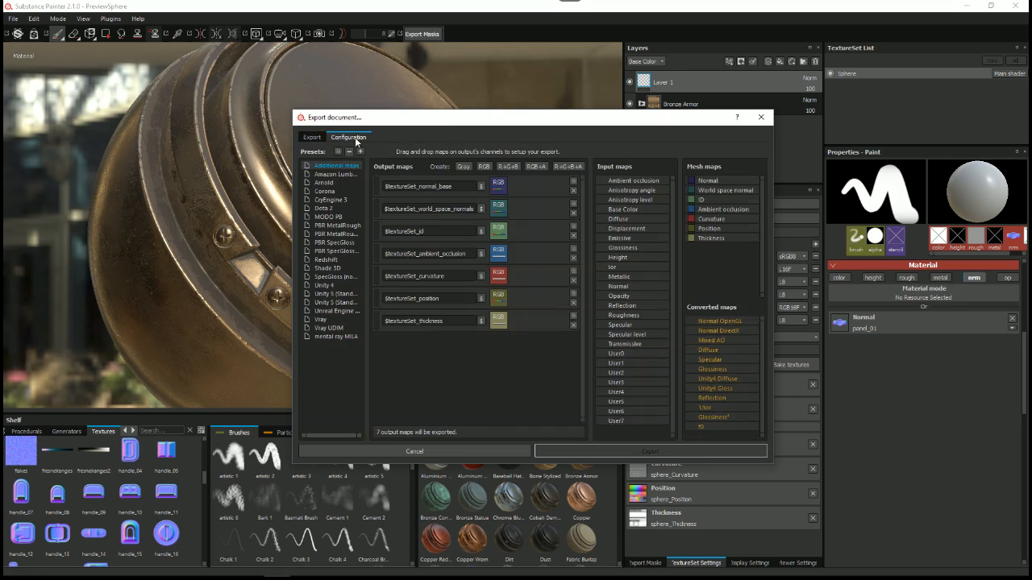
left_click(332, 320)
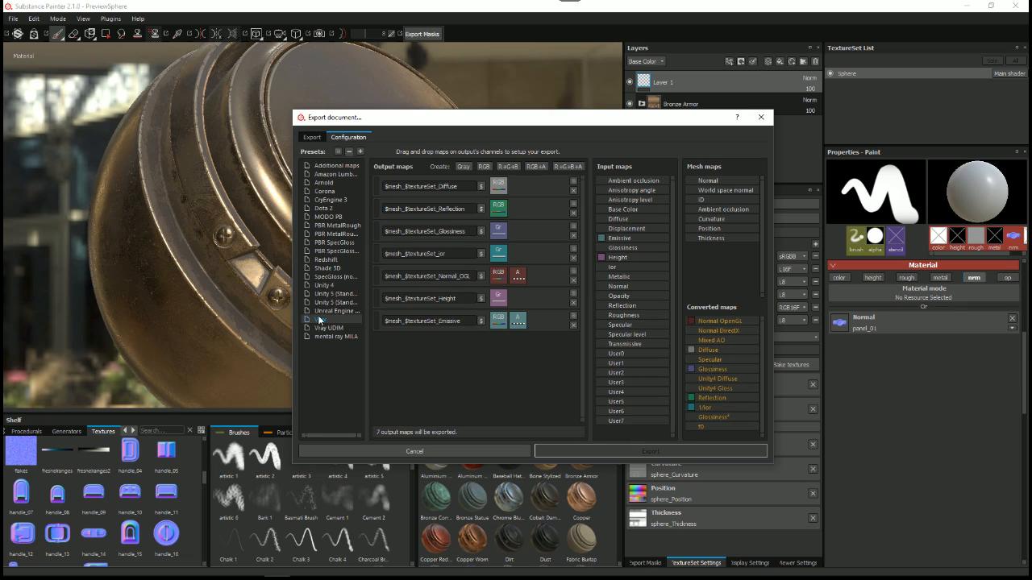
Step: Assign the RGB channels of the converted Normal OpenGL map to the Vray preset's $mesh_$textureSet_Normal_OGL output map
left_click(464, 280)
left_click_drag(729, 324, 502, 279)
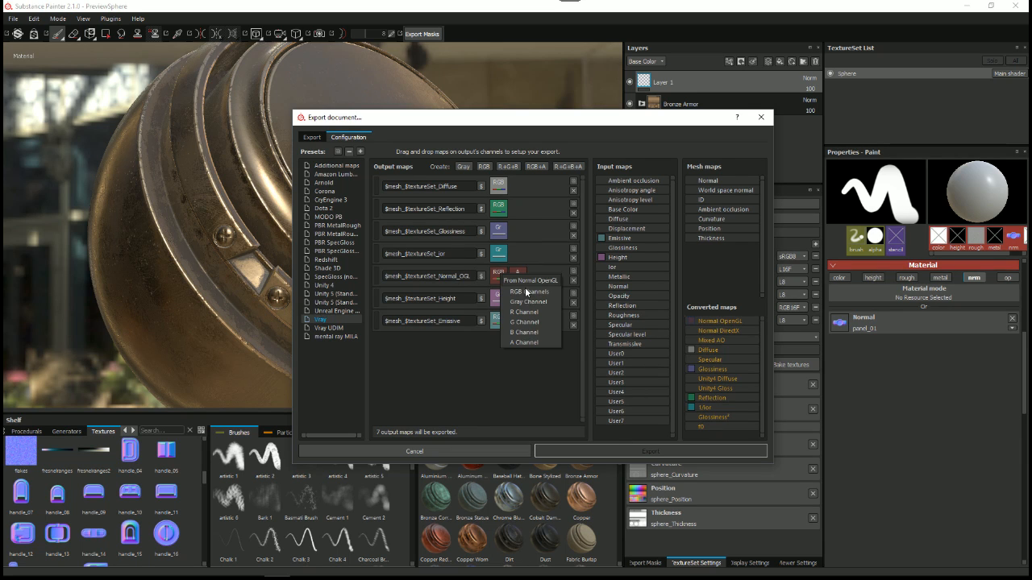
left_click(526, 292)
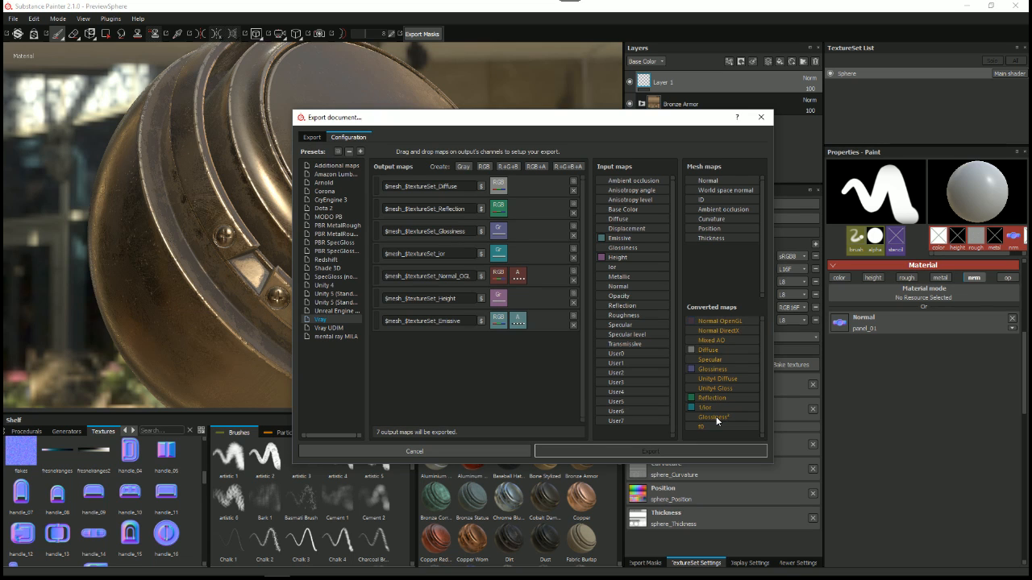
Step: Return to Maya and examine the Color Space settings of the Diffuse, Reflection and Glossiness textures
left_click(541, 57)
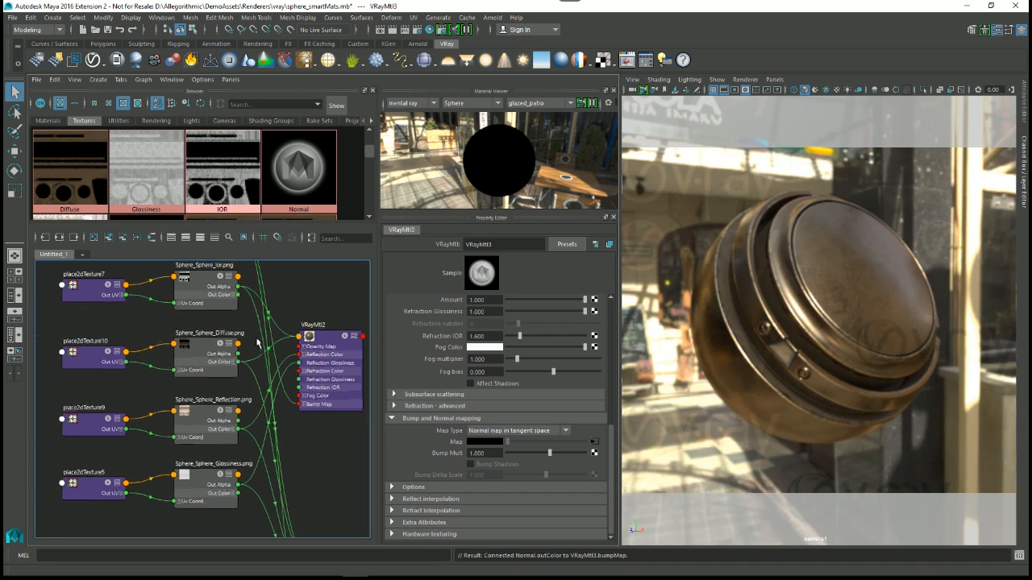
middle_click_drag(256, 338, 256, 339, "alt")
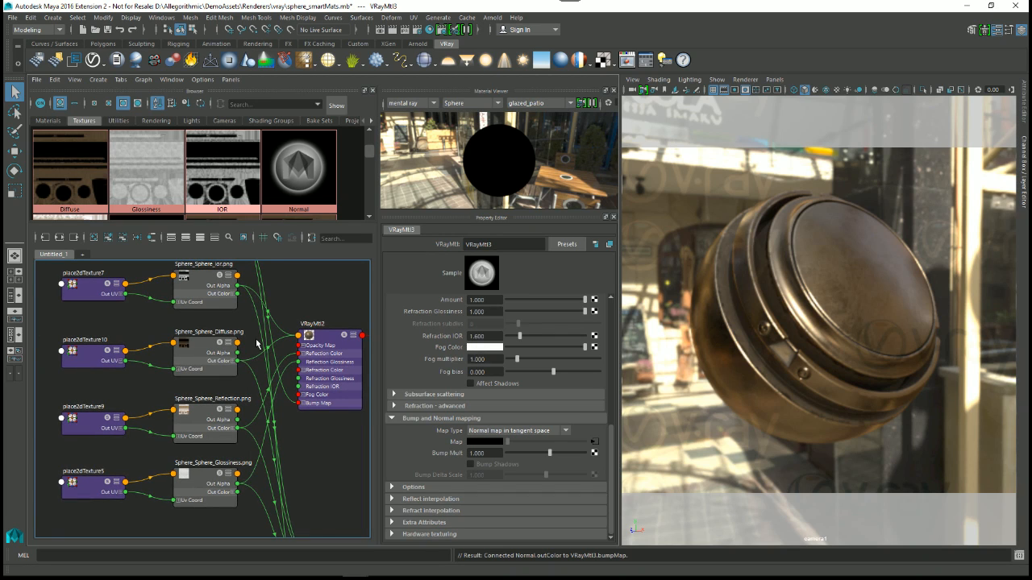
scroll(263, 341, "down", 1)
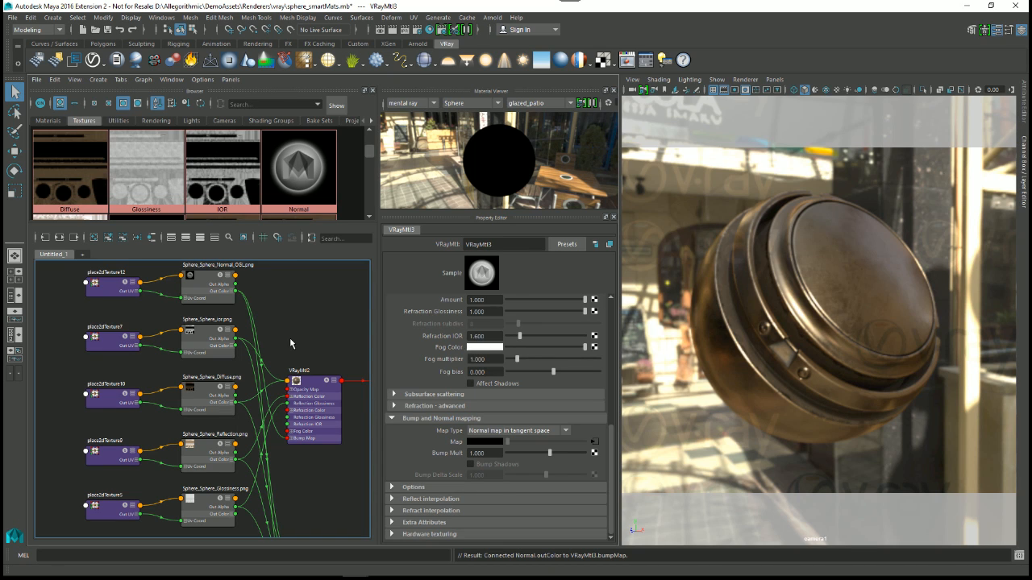
left_click(63, 171)
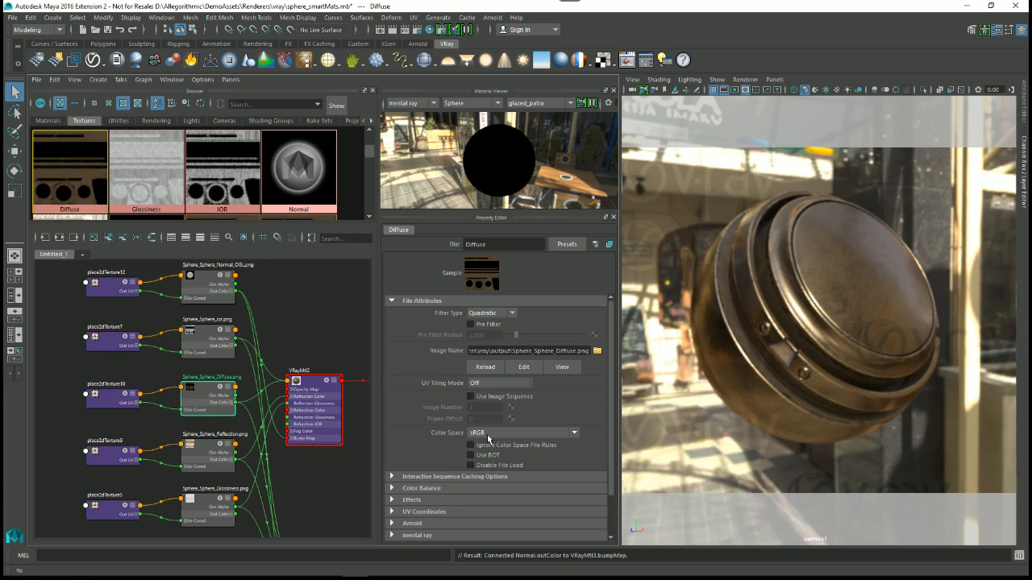
mouse_move(370, 149)
left_mouse_down()
mouse_move(370, 137)
mouse_move(370, 153)
left_mouse_up()
left_click(59, 175)
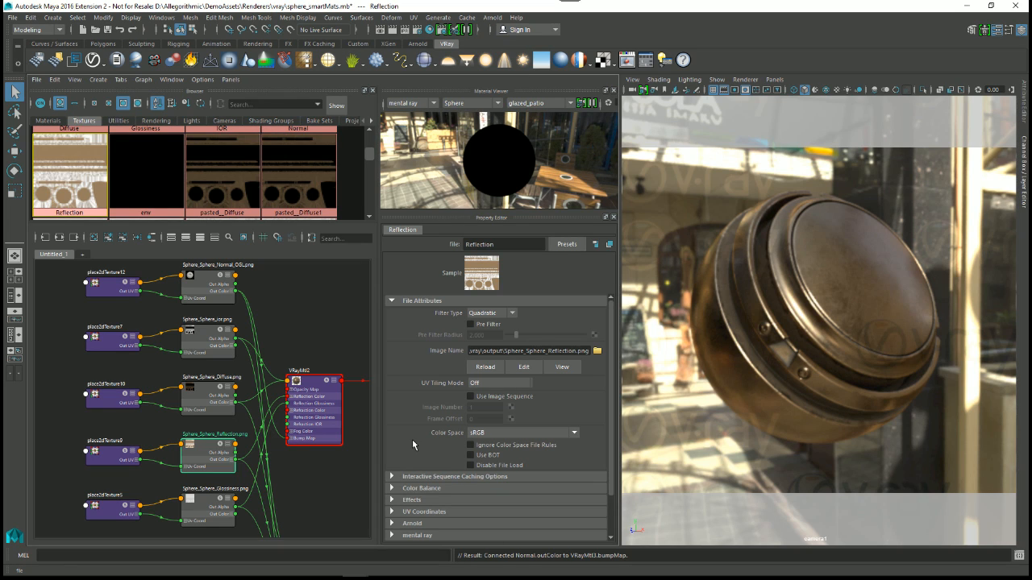
scroll(150, 161, "up", 2)
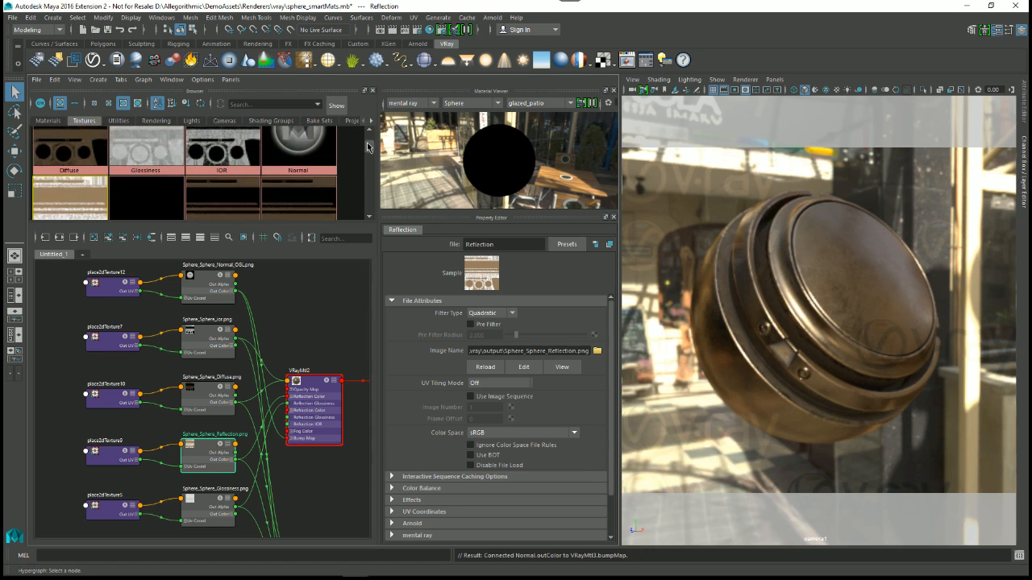
left_click(150, 162)
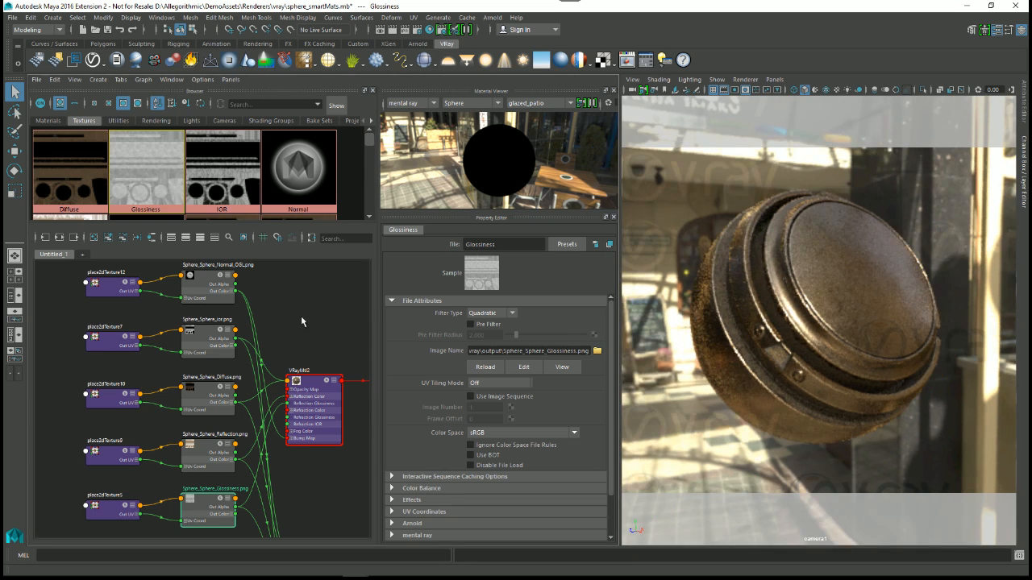
Step: Check the VRayMtl3 node and set the Color Space of the Glossiness texture to Raw
right_click_drag(301, 321, 274, 355, "alt")
middle_click_drag(326, 468, 309, 398, "alt")
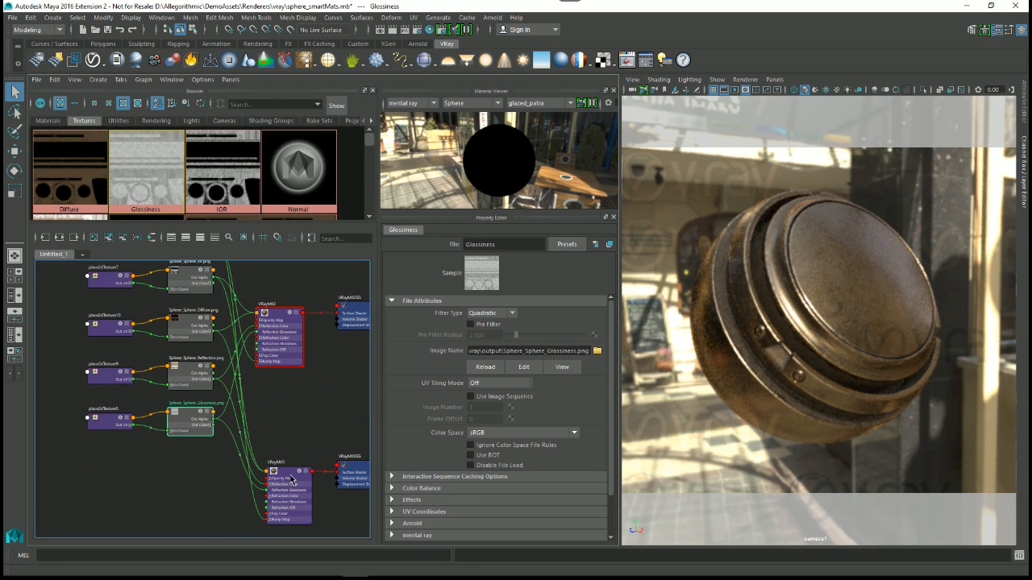
left_click(291, 483)
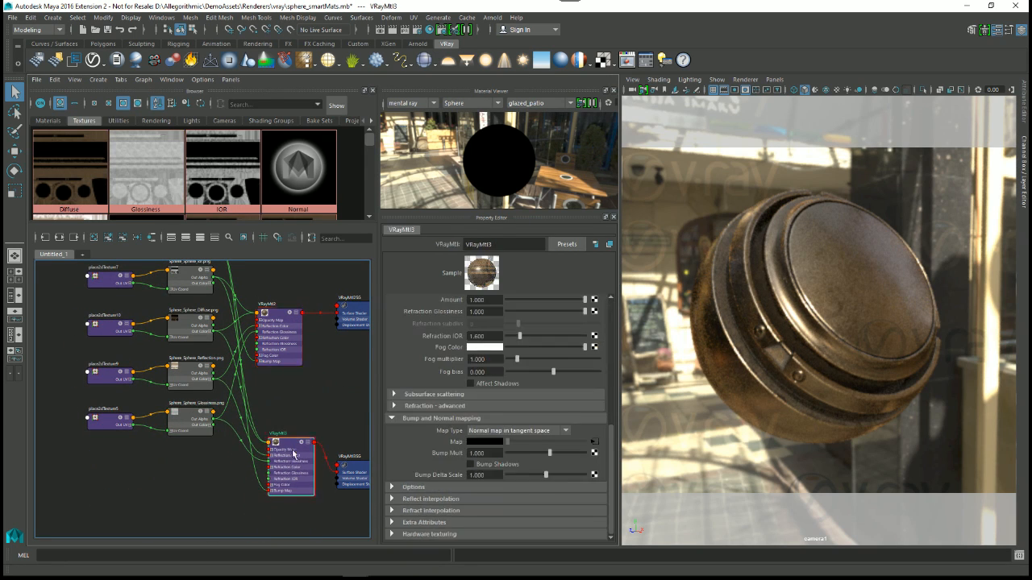
left_click(139, 164)
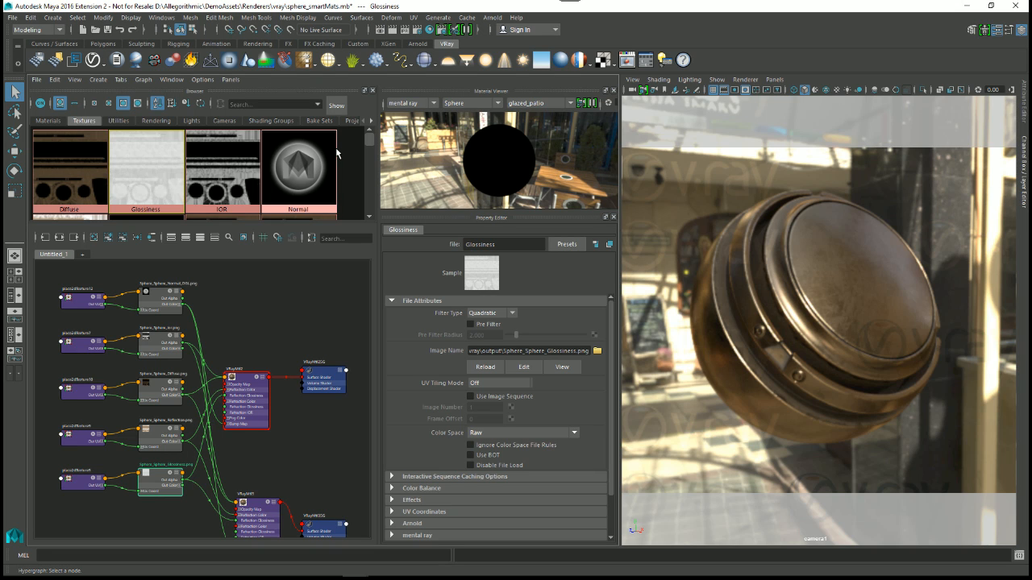
Step: Try the sRGB Color Space on the IOR texture and set it back to Raw to compare the sphere's shading
left_click(221, 168)
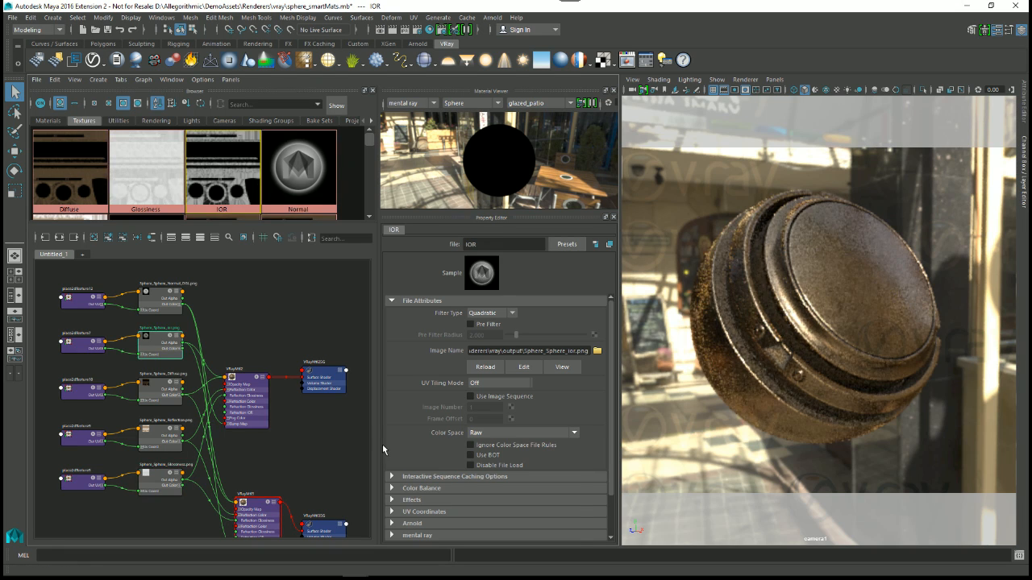
left_click(500, 433)
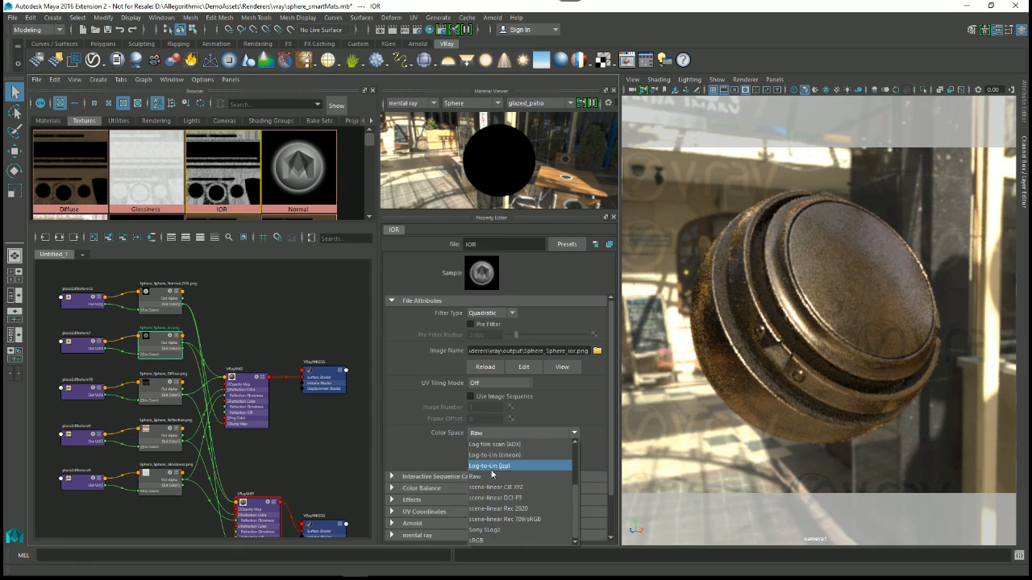
left_click(482, 538)
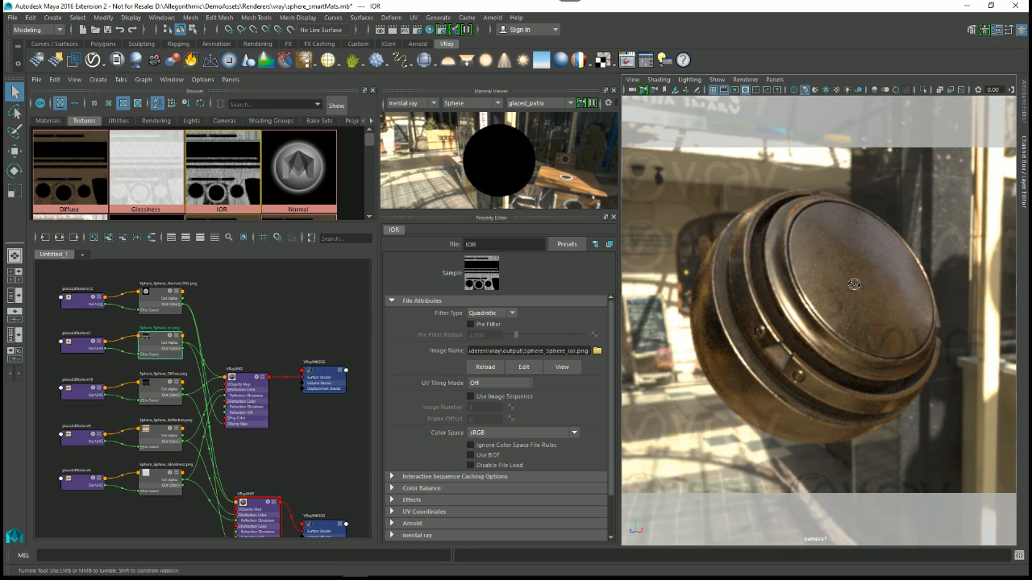
left_click_drag(854, 283, 804, 286, "alt")
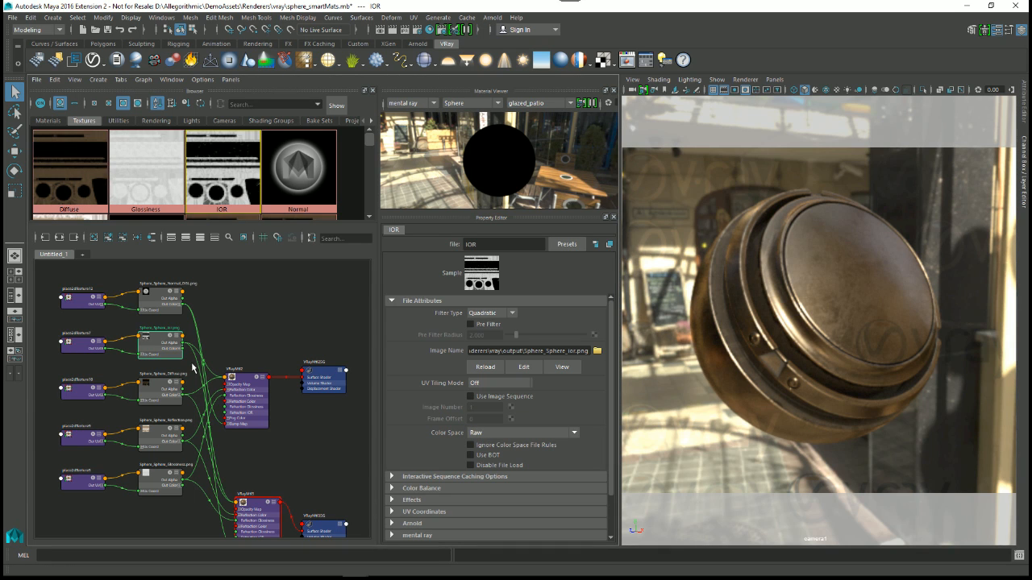
Step: Review the V-Ray color mapping type, gamma and mode in the Render Settings and close them
key("a")
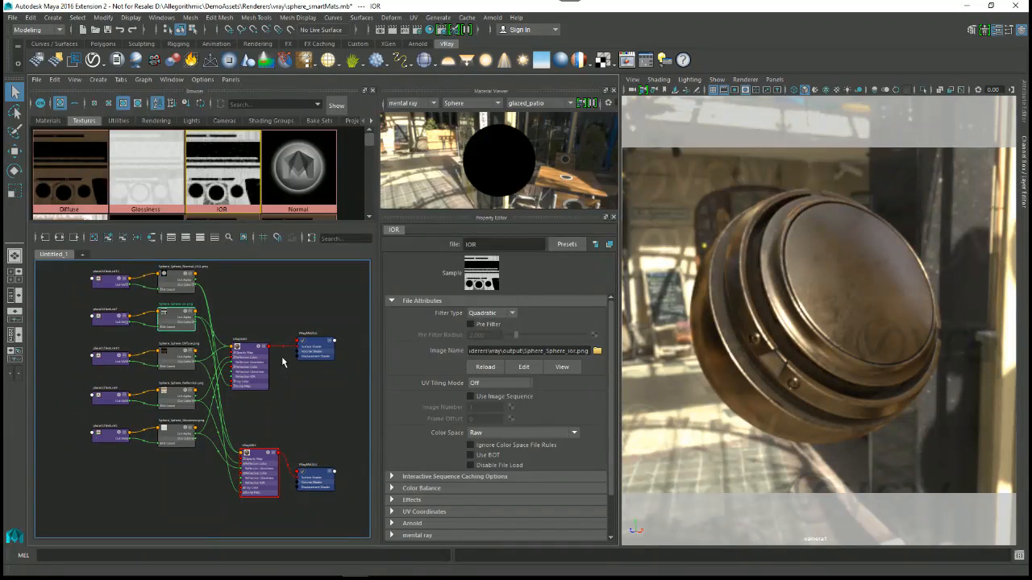
left_click(420, 34)
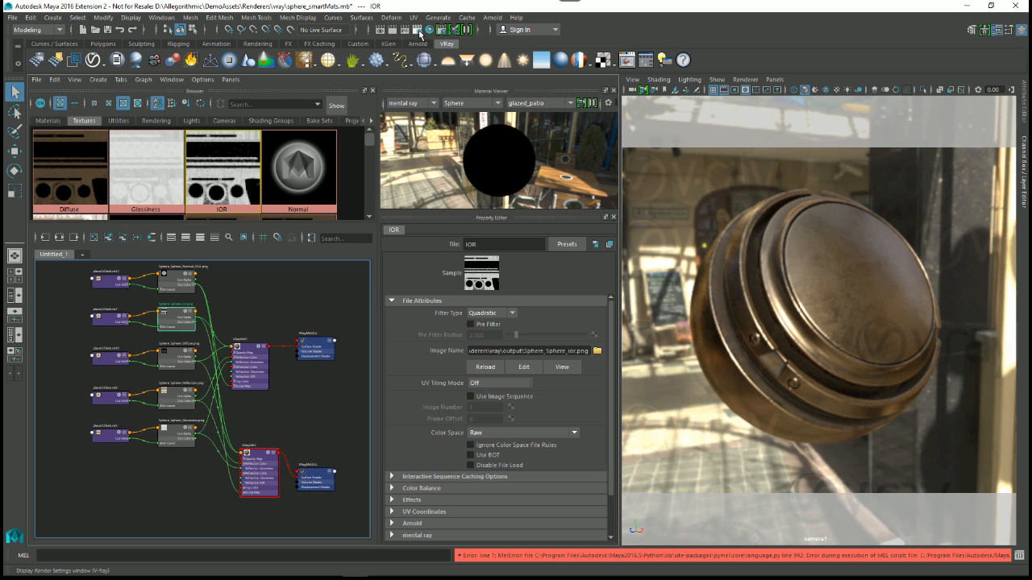
left_click(420, 34)
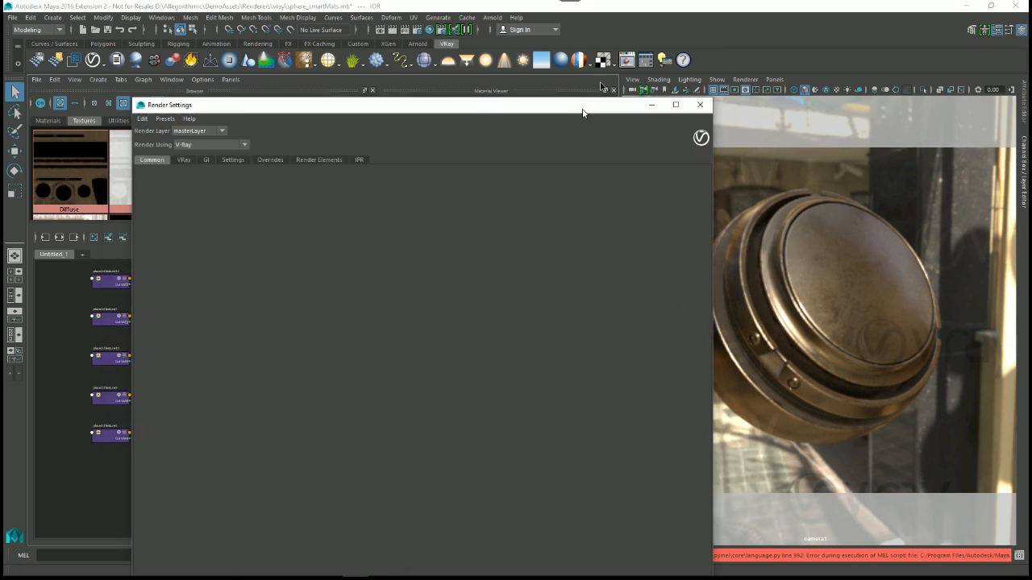
left_click(201, 133)
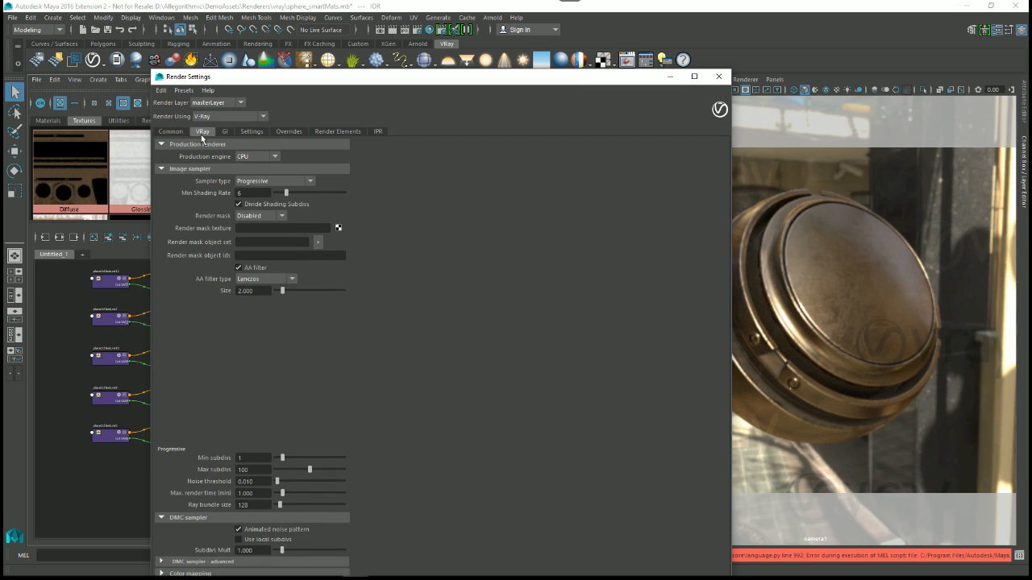
left_click_drag(212, 73, 279, 151)
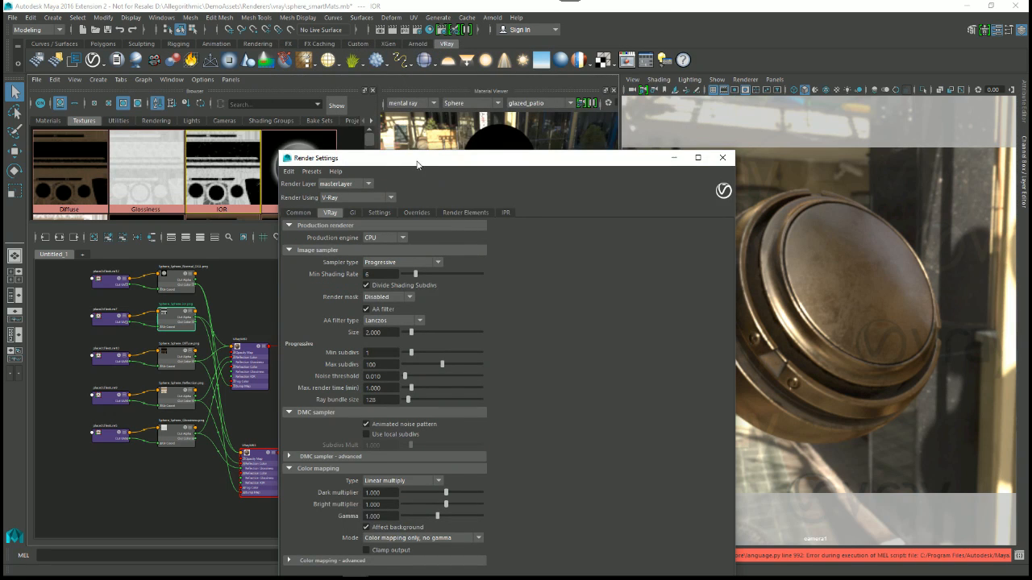
double_click(417, 164)
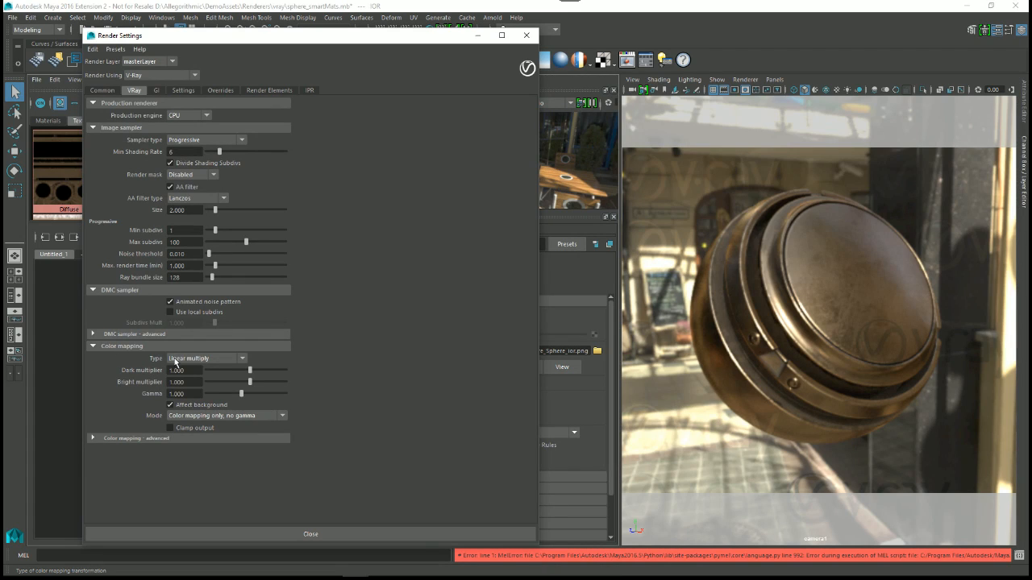
left_click_drag(188, 394, 77, 408)
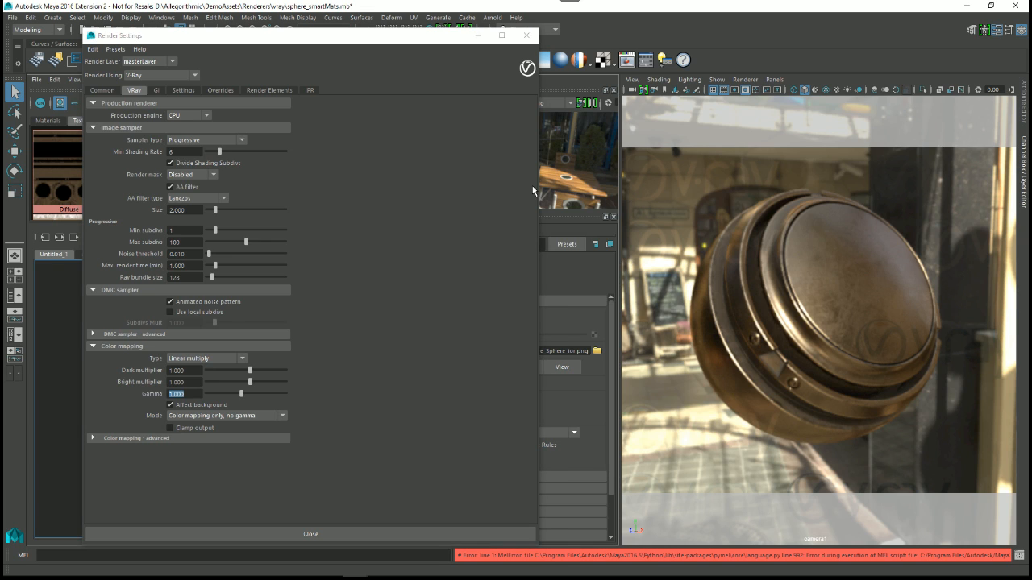
left_click(526, 35)
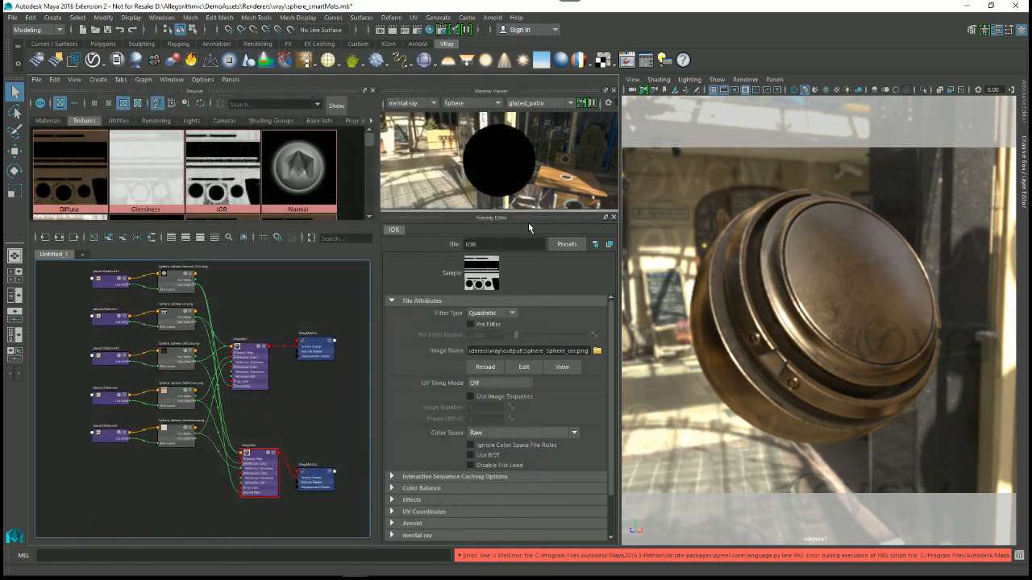
Step: Switch off the V-Ray viewport rendering and render the sphere's camera view in the V-Ray frame buffer
left_click(626, 60)
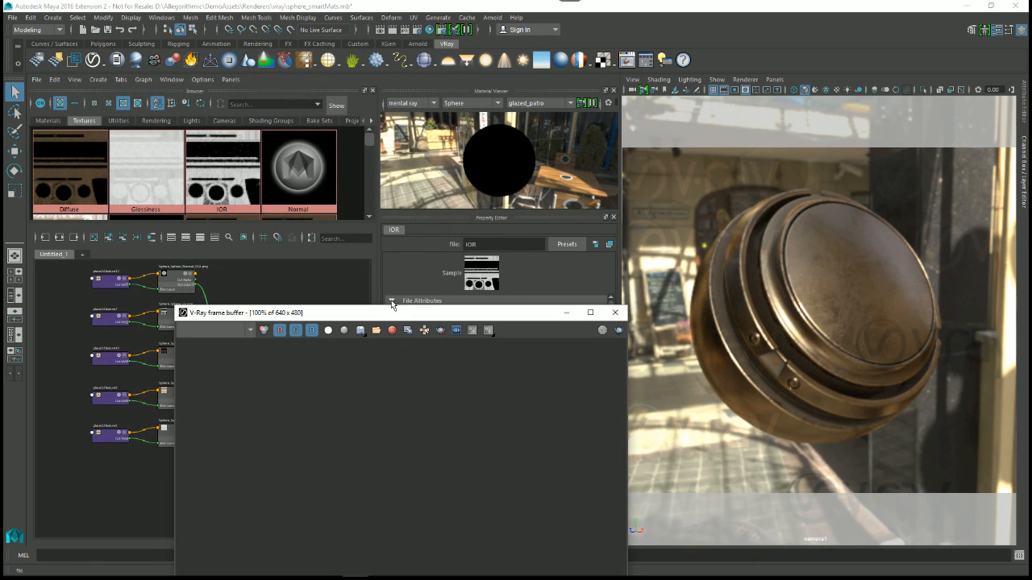
left_click_drag(403, 313, 367, 158)
left_click(756, 89)
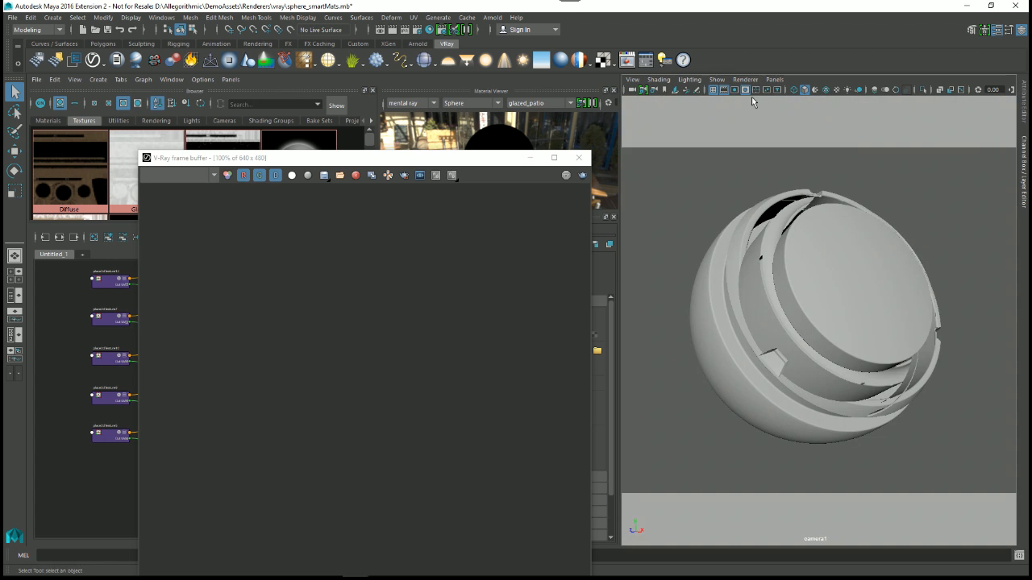
left_click_drag(422, 159, 602, 82)
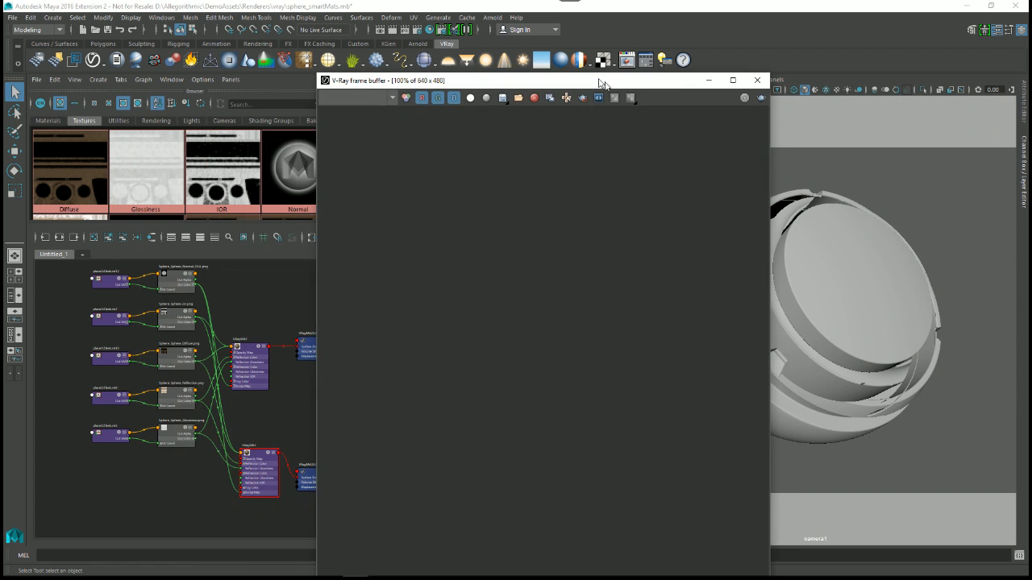
left_click(762, 98)
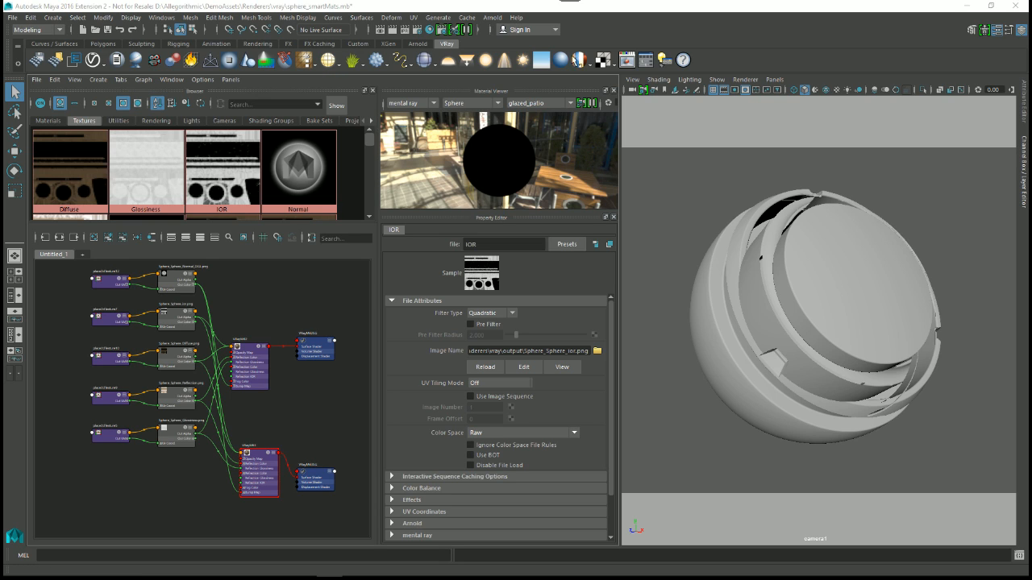
Step: Minimize the open application windows to find the V-Ray frame buffer and bring it up over Maya with the rendered sphere
left_click(967, 7)
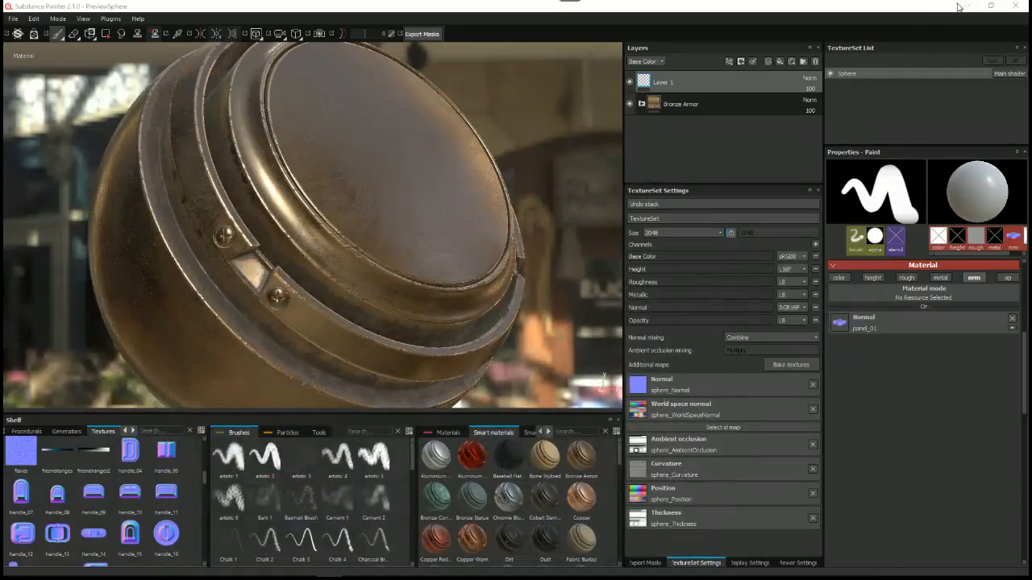
left_click(966, 7)
left_click(748, 14)
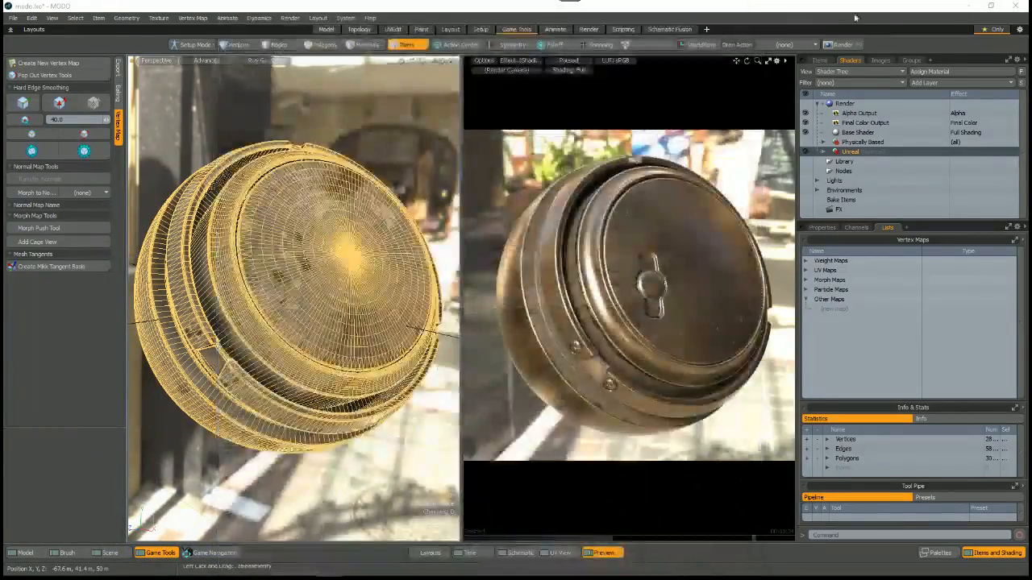
left_click(967, 7)
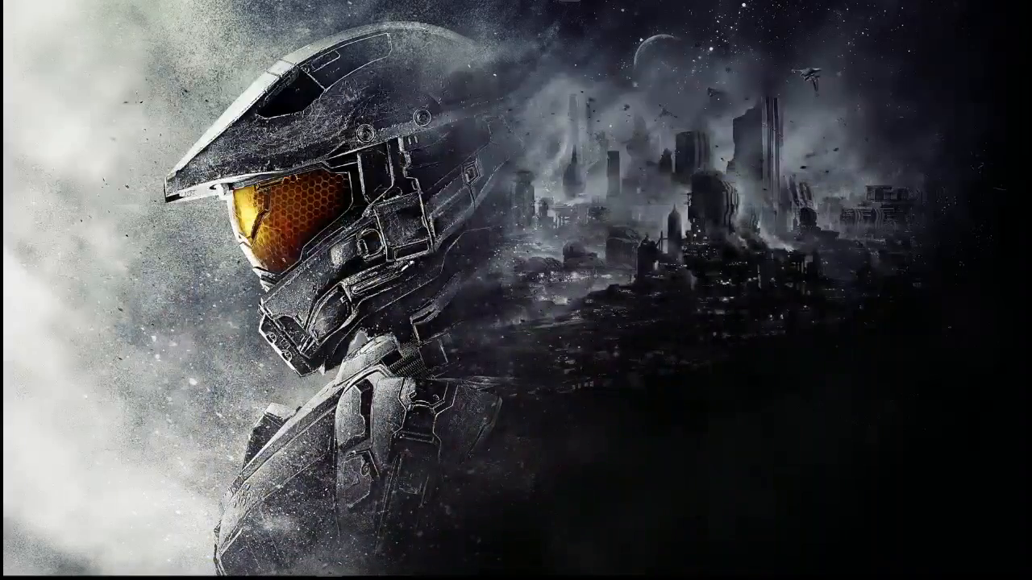
key("alt+Tab")
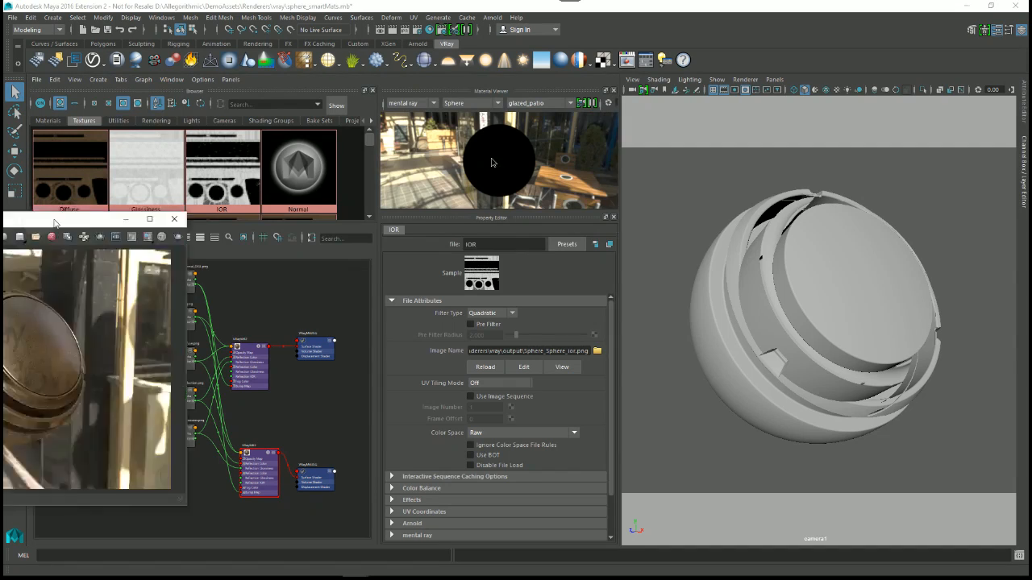
key("alt+Tab")
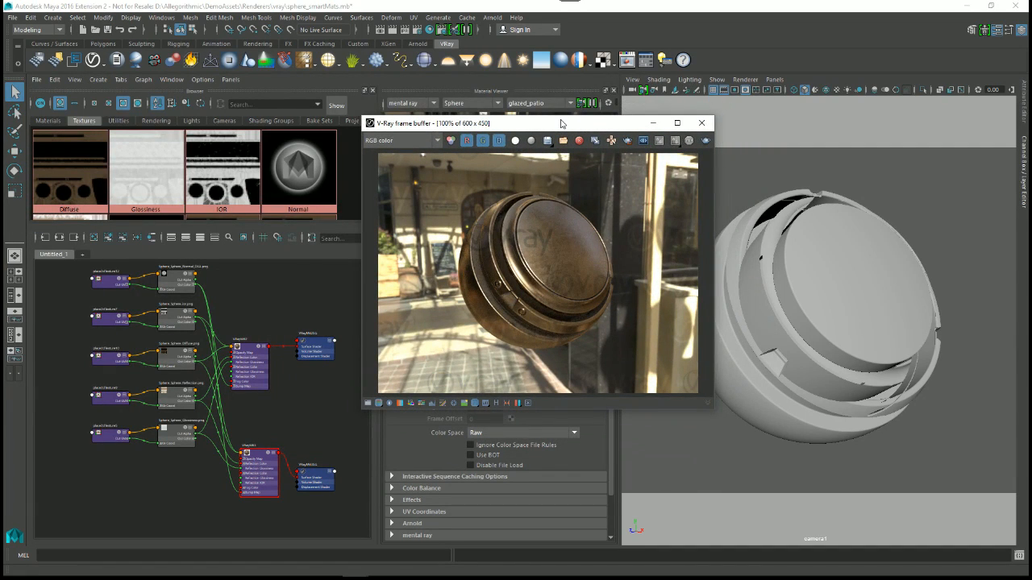
left_click_drag(498, 130, 517, 129)
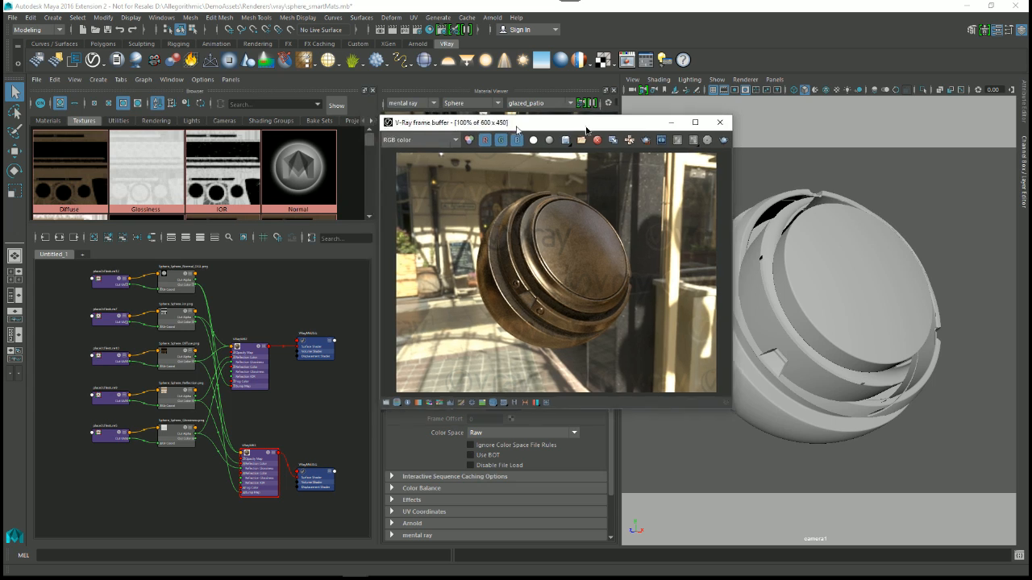
left_click_drag(586, 131, 689, 145)
Step: Open the Render Settings beside the V-Ray frame buffer and compare the color mapping options with the rendered sphere
left_click(418, 30)
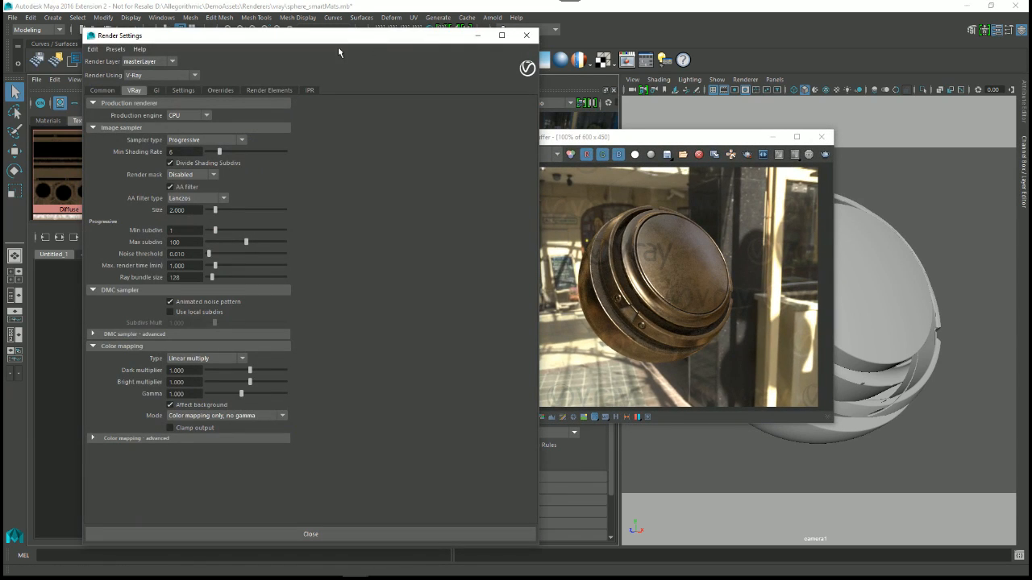
left_click_drag(538, 400, 329, 401)
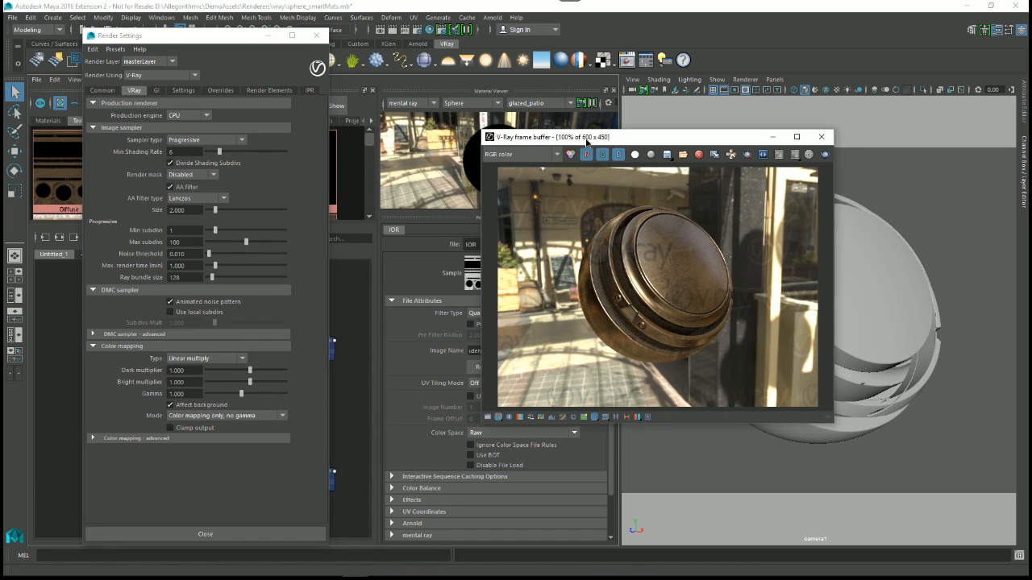
left_click_drag(612, 144, 481, 93)
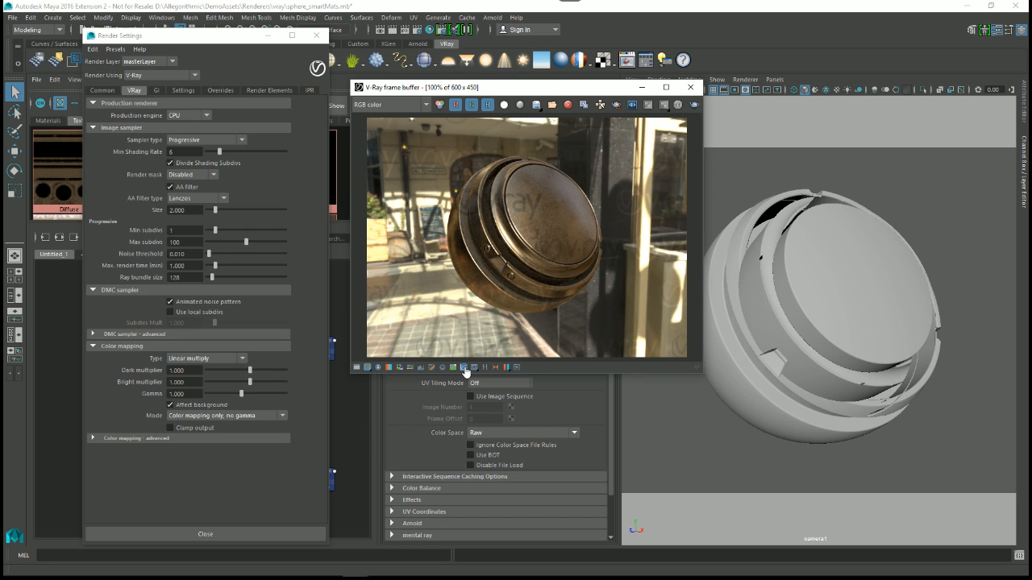
left_click_drag(230, 36, 798, 31)
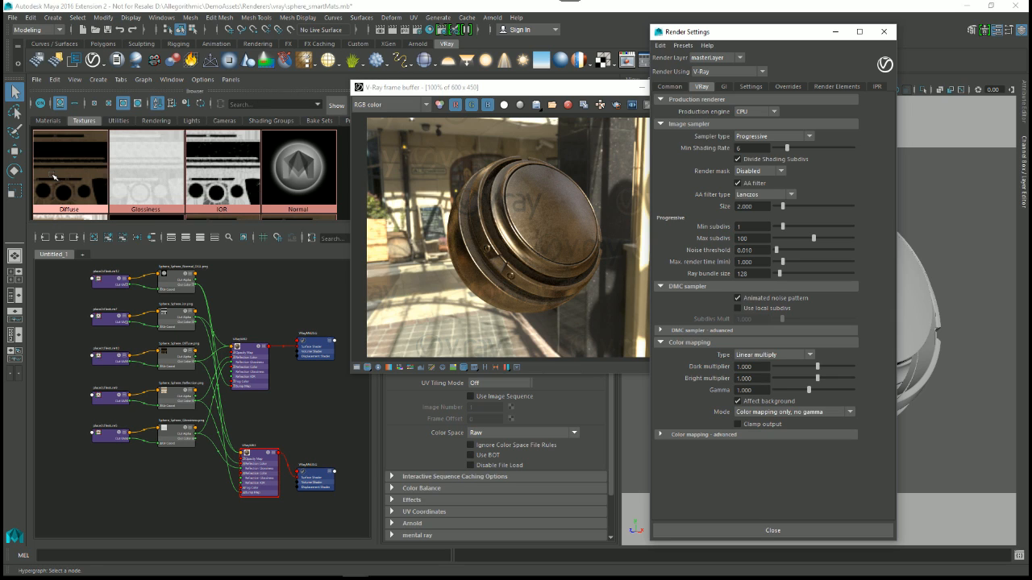
left_click_drag(484, 87, 378, 79)
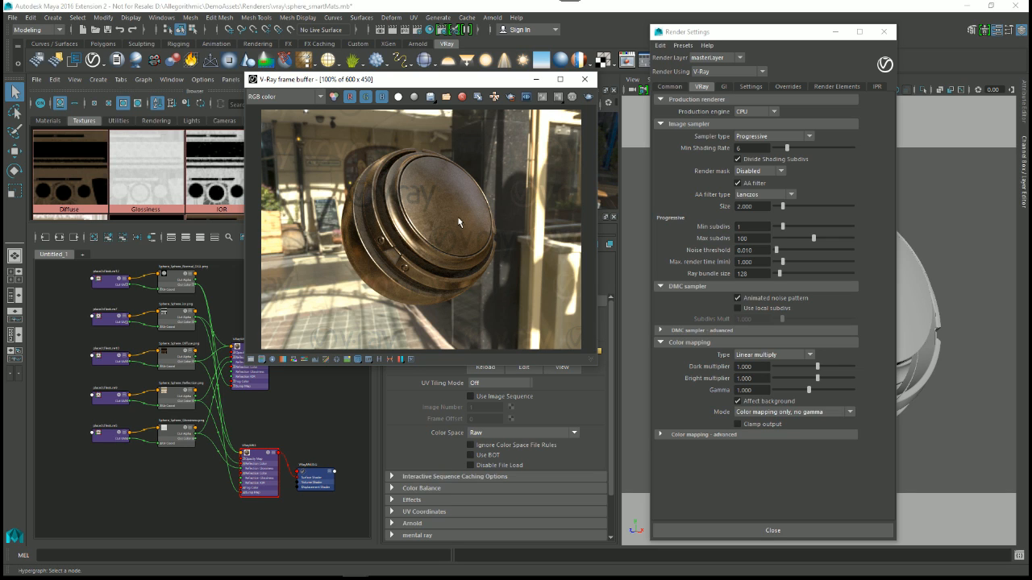
left_click_drag(386, 81, 426, 86)
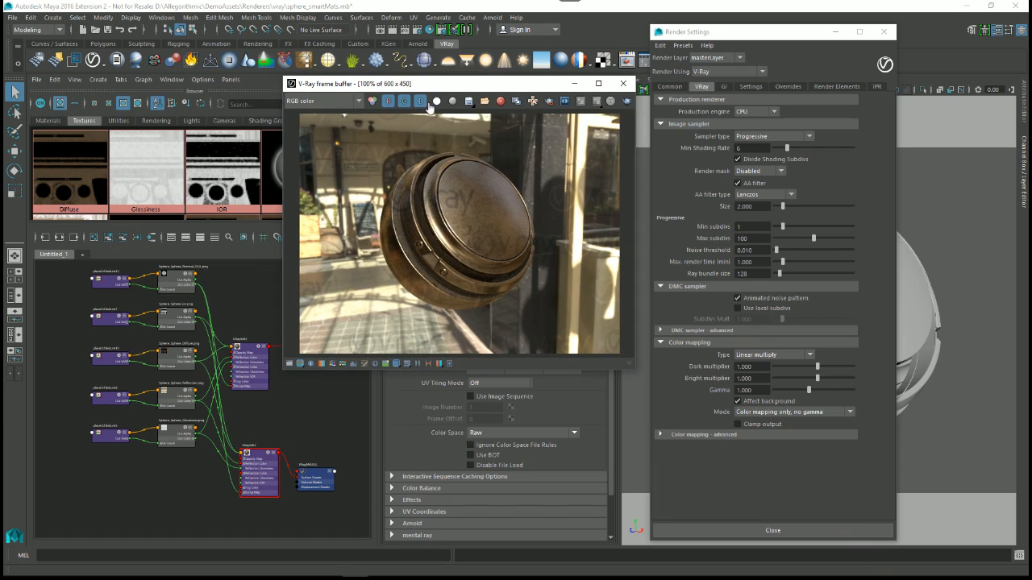
Step: Turn the frame buffer's sRGB display off and on again to compare the render, and close the frame buffer and Render Settings
left_click(396, 365)
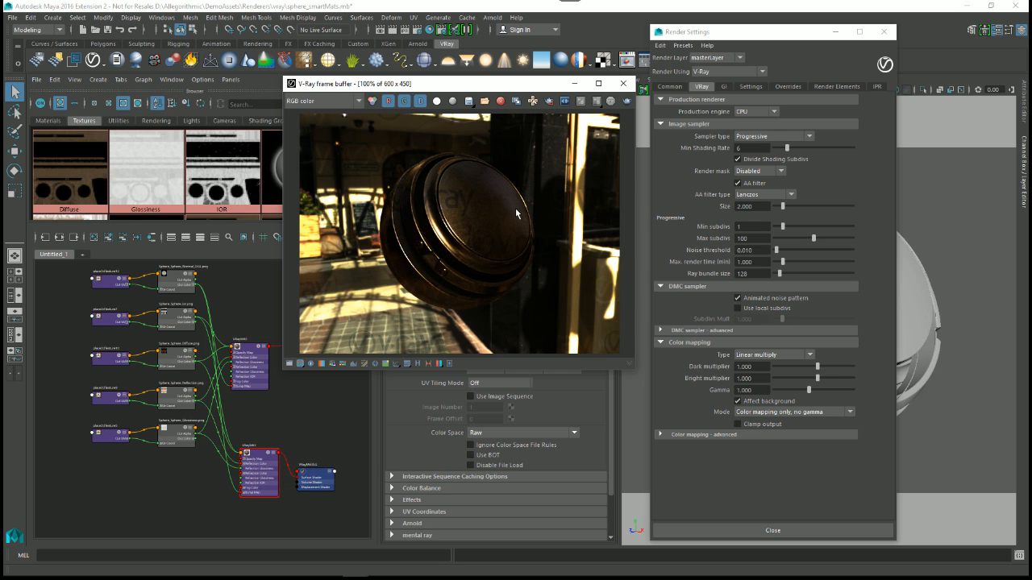
left_click_drag(480, 84, 471, 104)
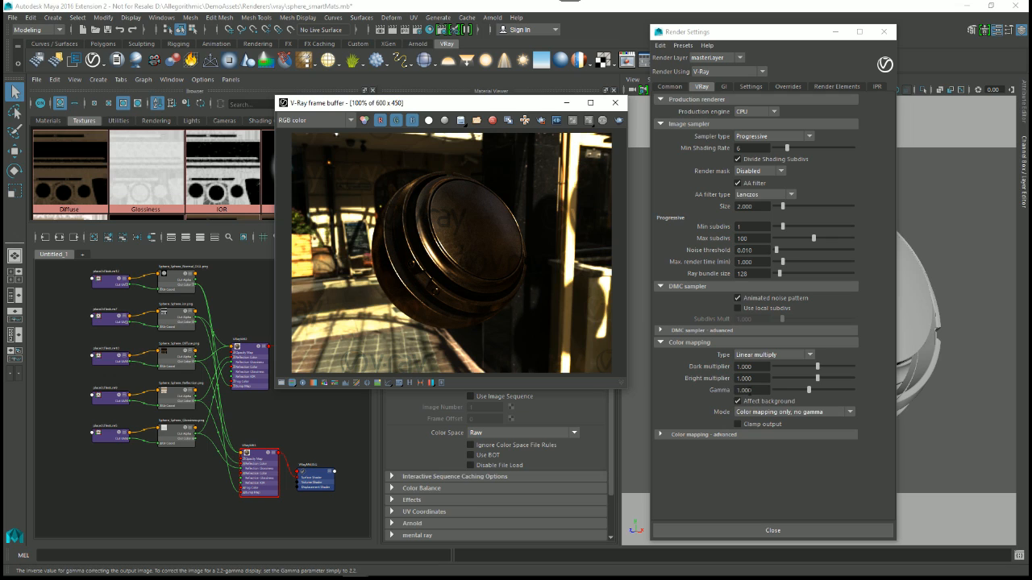
left_click(389, 383)
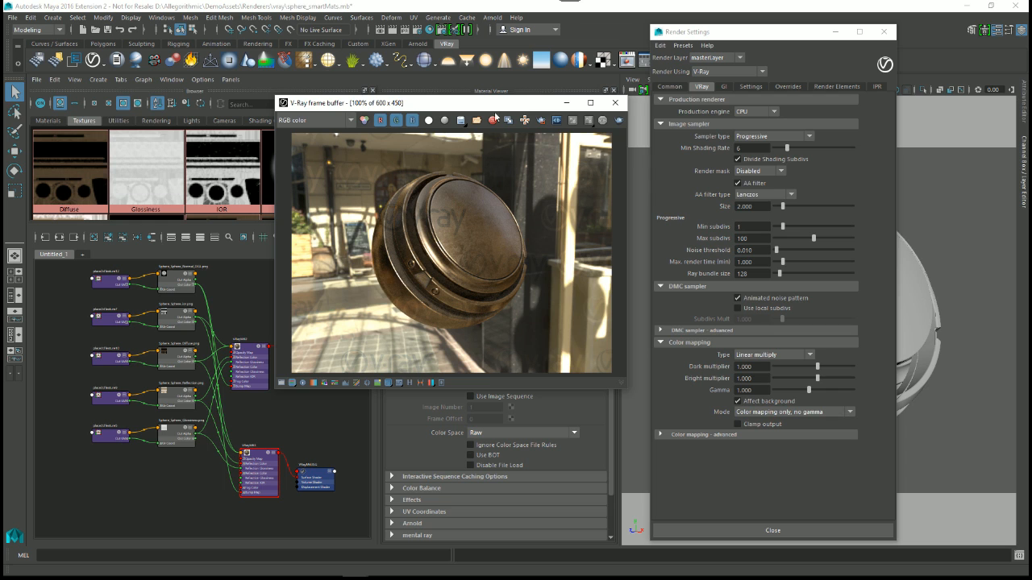
left_click(614, 104)
left_click(884, 31)
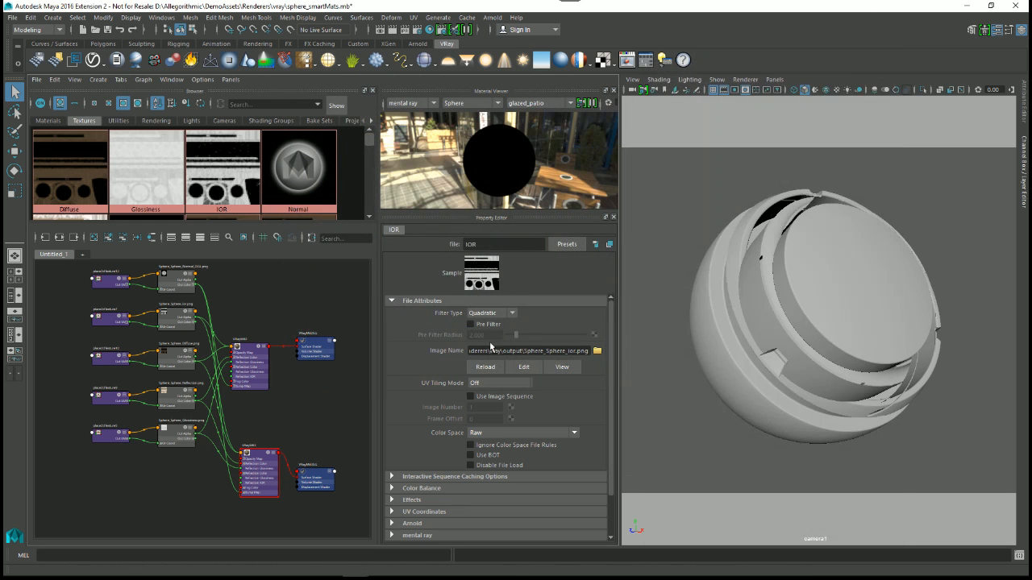
Step: Open the recent scene sphere_smartMats_mentalray_2.mb in place of the V-Ray scene
left_click(263, 460)
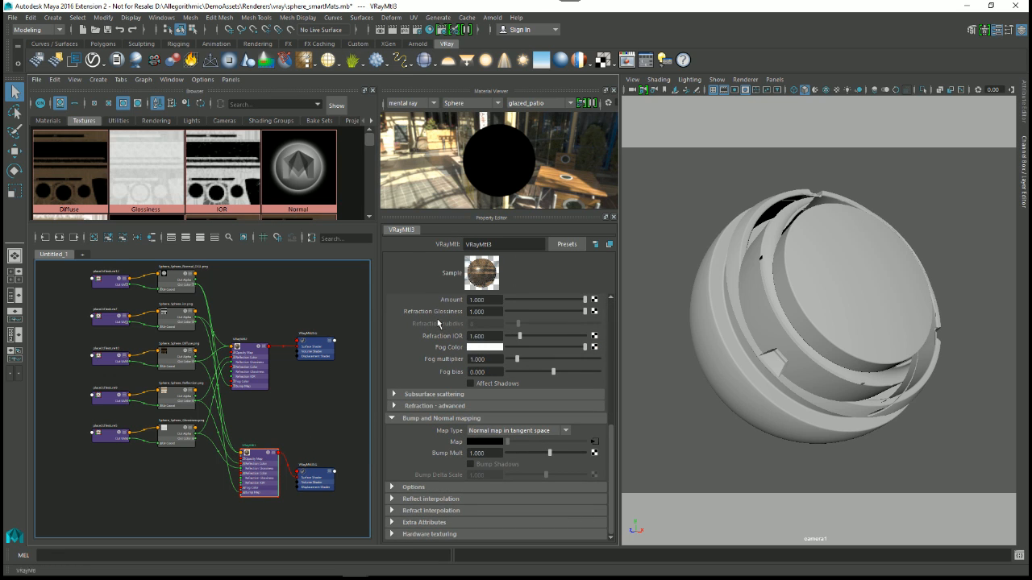
left_click(15, 18)
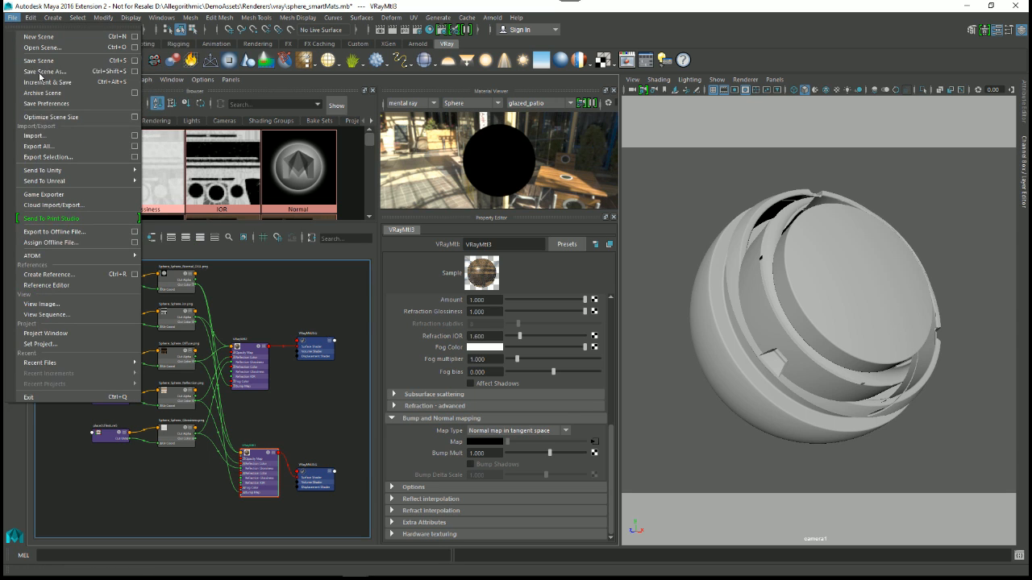
mouse_move(57, 364)
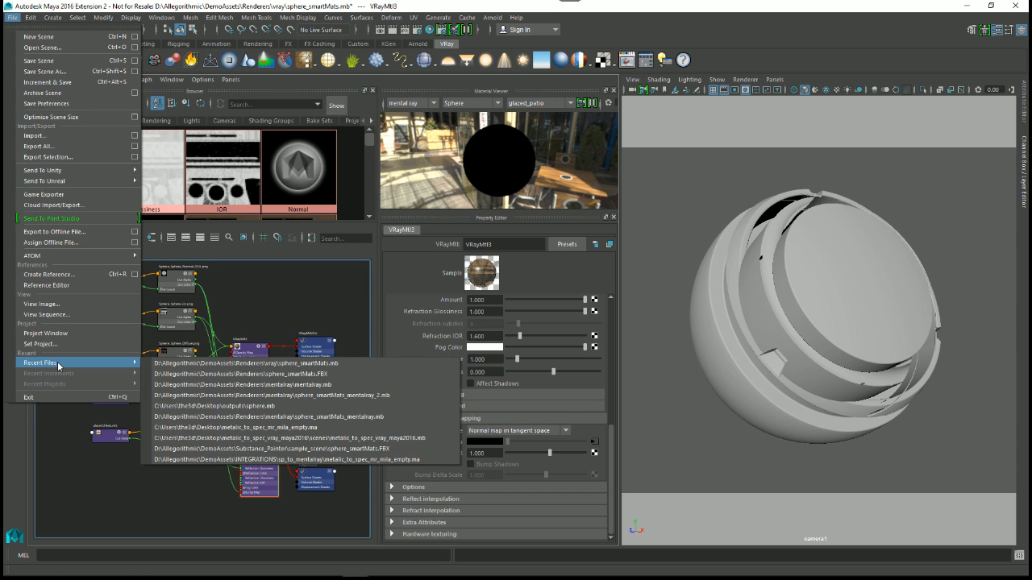
left_click(300, 395)
left_click(518, 296)
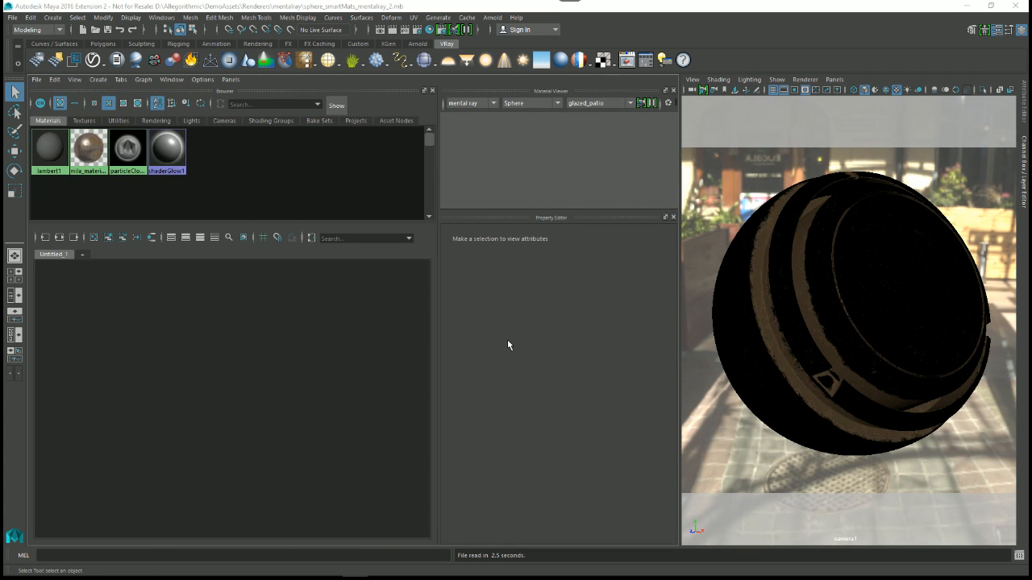
Step: Graph the mila_material's shading network in the Hypershade and enlarge the viewport slightly
right_click_drag(93, 150, 104, 179)
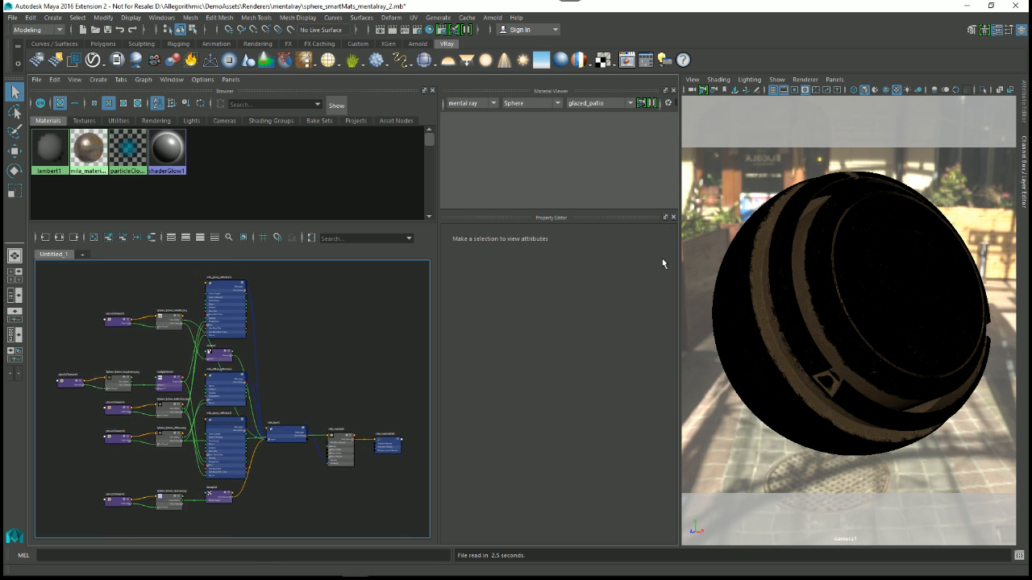
left_click_drag(685, 202, 667, 202)
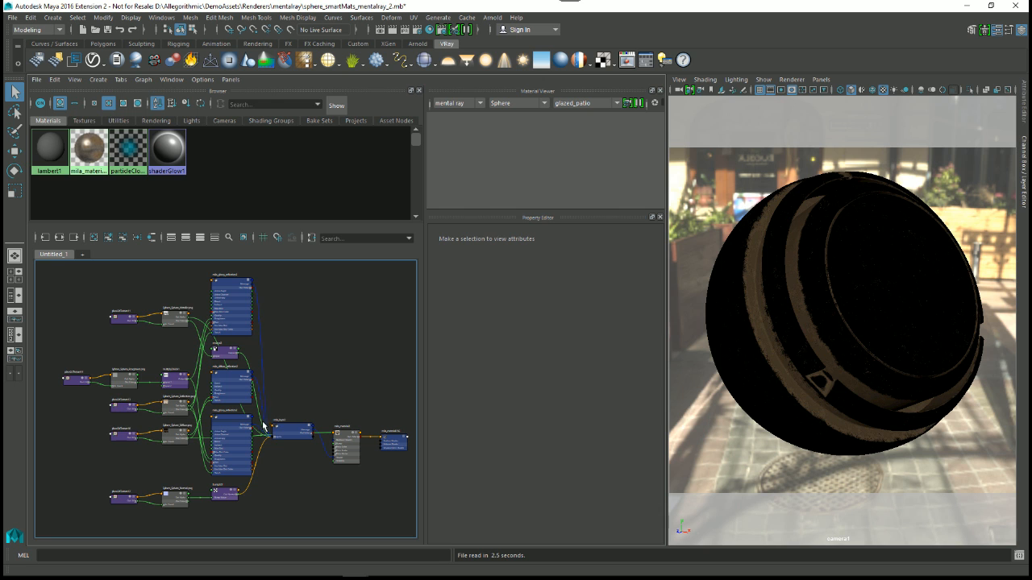
scroll(322, 500, "up", 5)
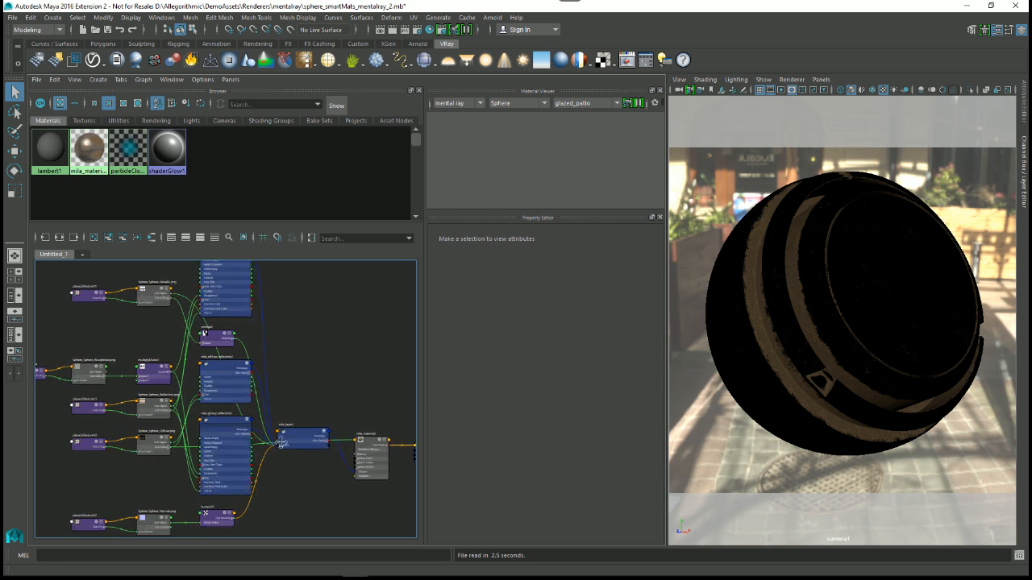
Step: Examine the mila_layer2 and mila_material2 nodes, including their layers, glossy reflection attributes and connections
left_click(264, 360)
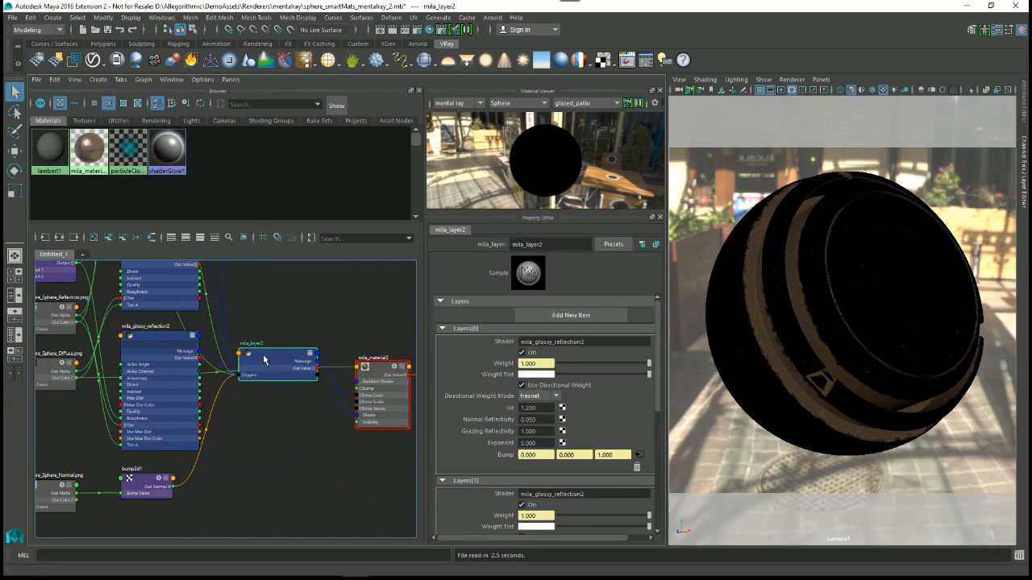
middle_click_drag(314, 388, 245, 382, "alt")
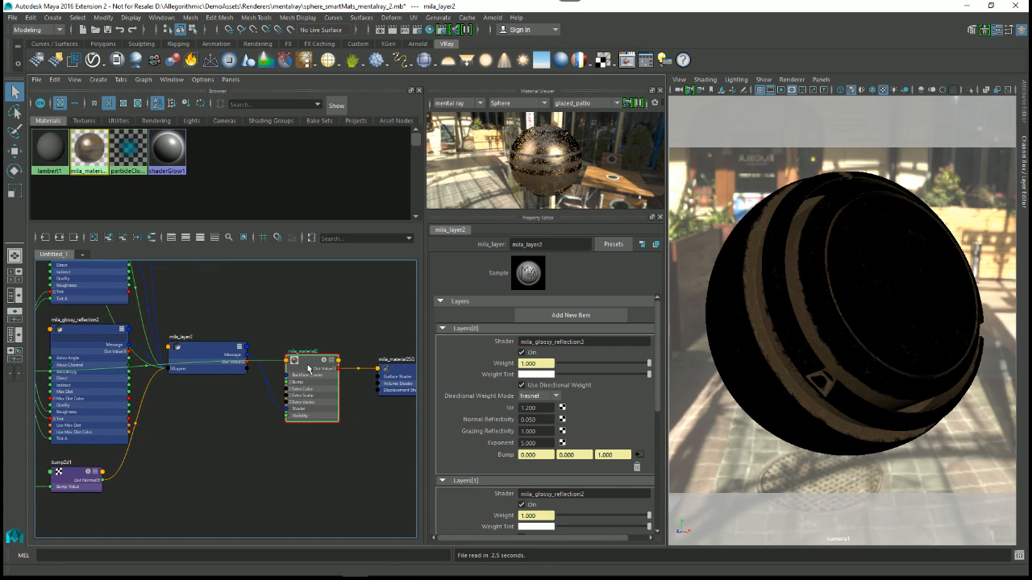
left_click(304, 369)
scroll(290, 387, "up", 5)
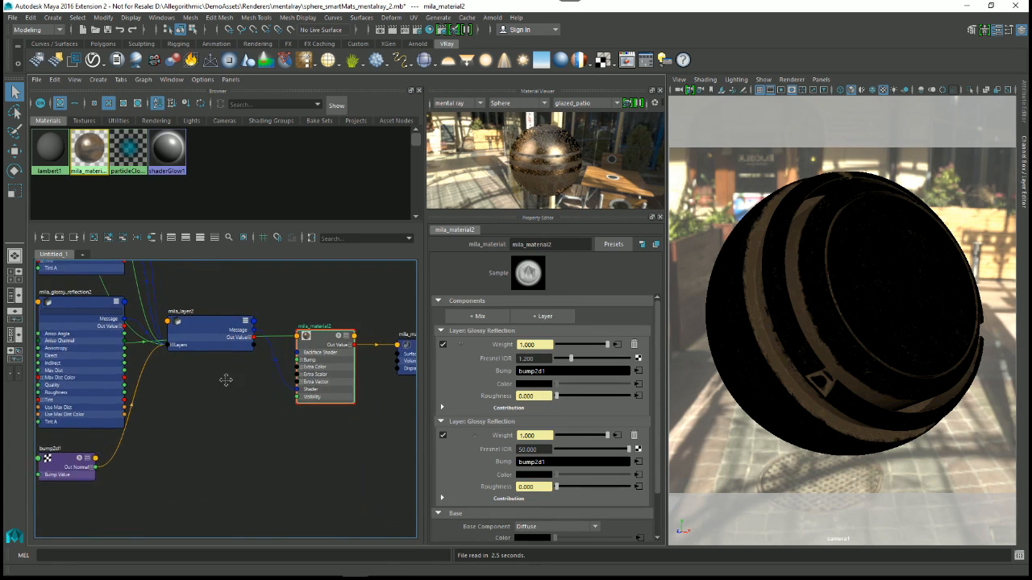
scroll(280, 364, "up", 2)
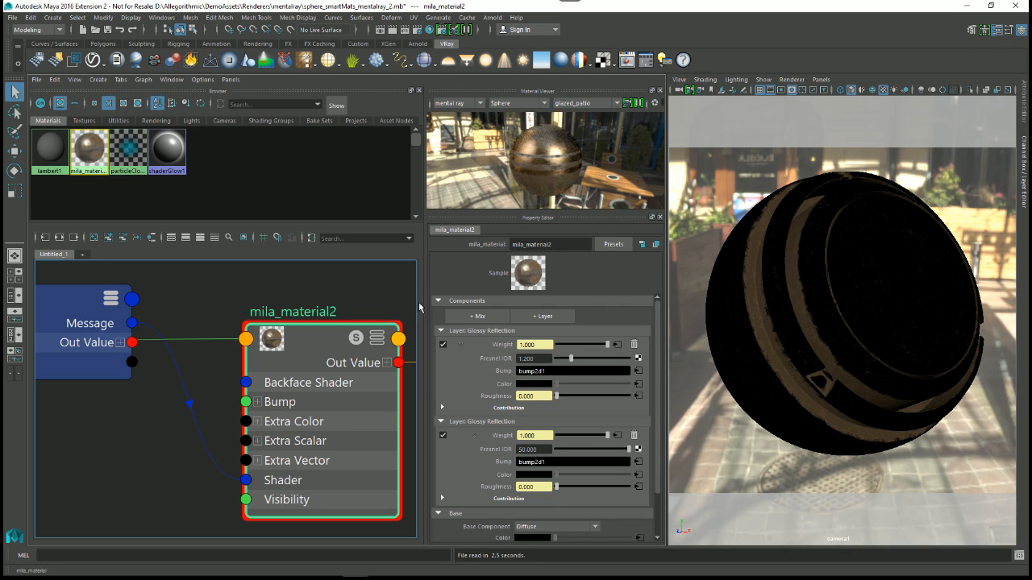
scroll(291, 389, "down", 3)
scroll(291, 389, "down", 2)
middle_click_drag(291, 389, 317, 381, "alt")
scroll(328, 394, "up", 1)
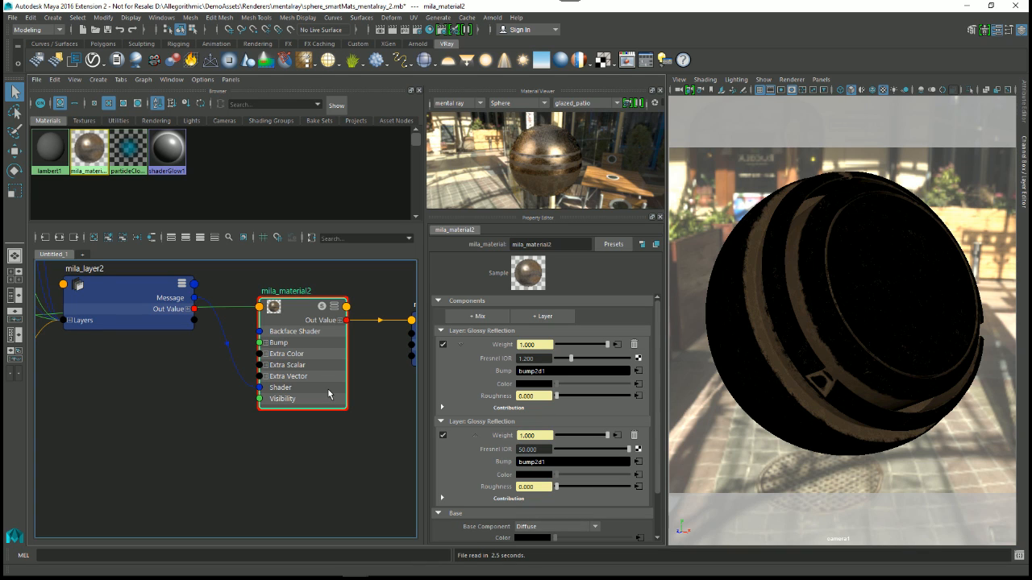
middle_click_drag(311, 469, 337, 457, "alt")
scroll(283, 429, "down", 3)
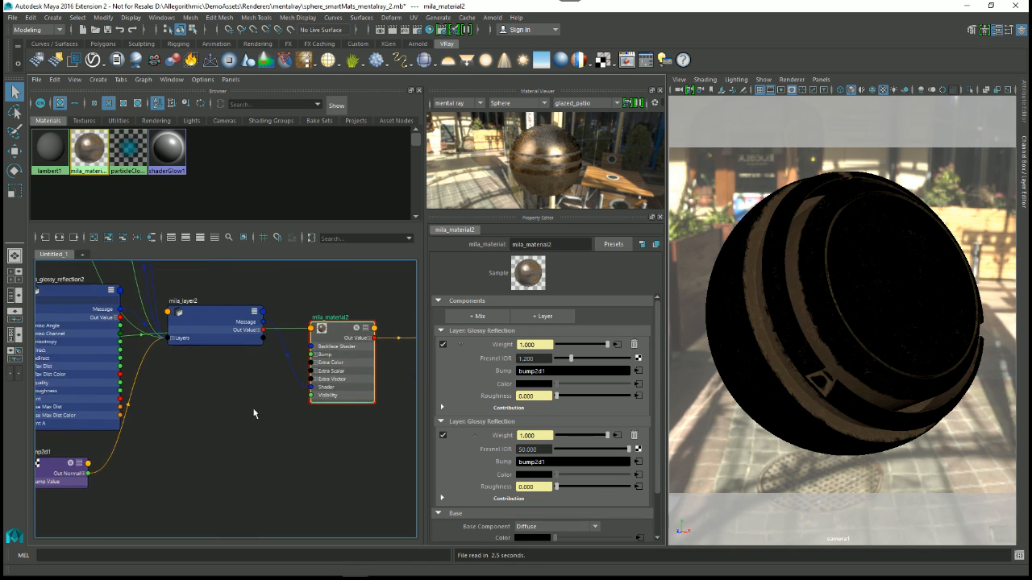
Step: Create an mdl_material node from the mental ray materials in the Hypershade, enlarging the Create Node window to find it
right_click_drag(243, 378, 251, 349)
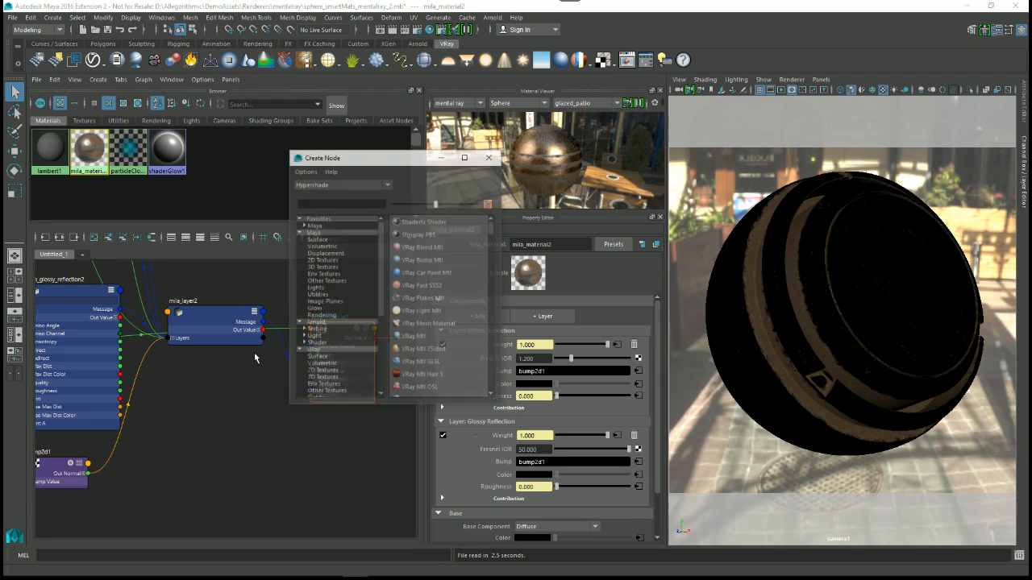
left_click_drag(394, 155, 343, 77)
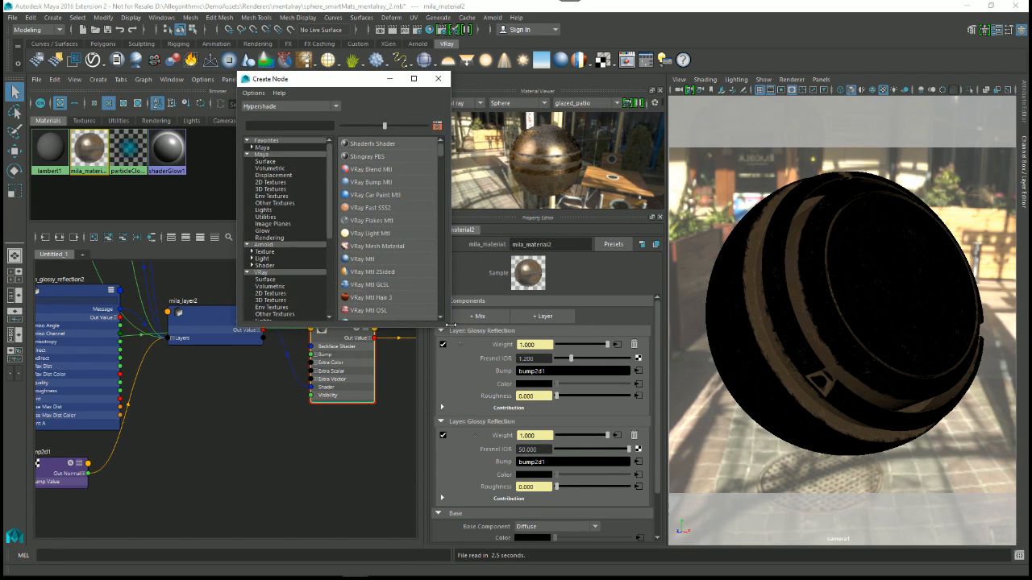
left_click_drag(448, 327, 558, 488)
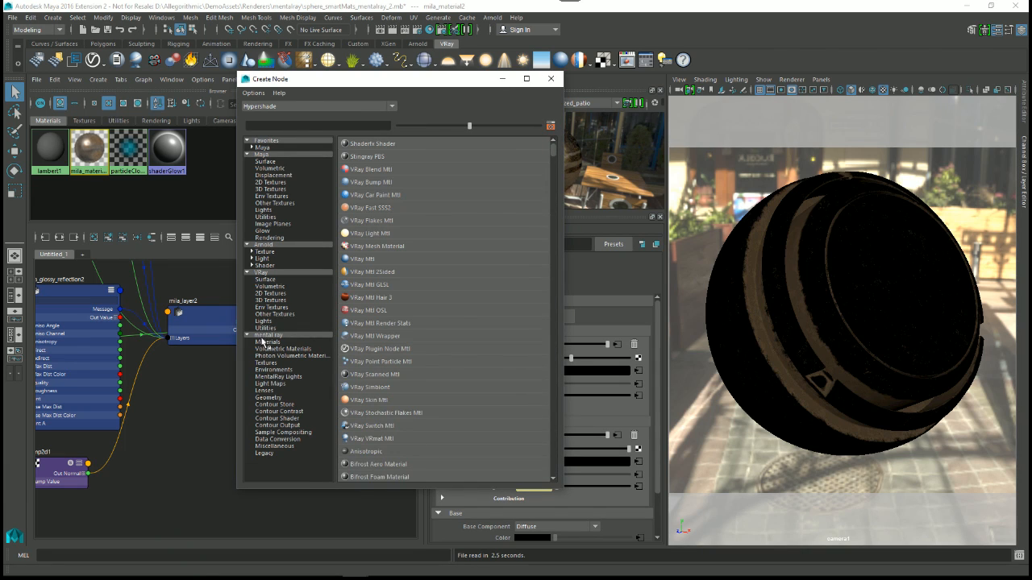
left_click(265, 342)
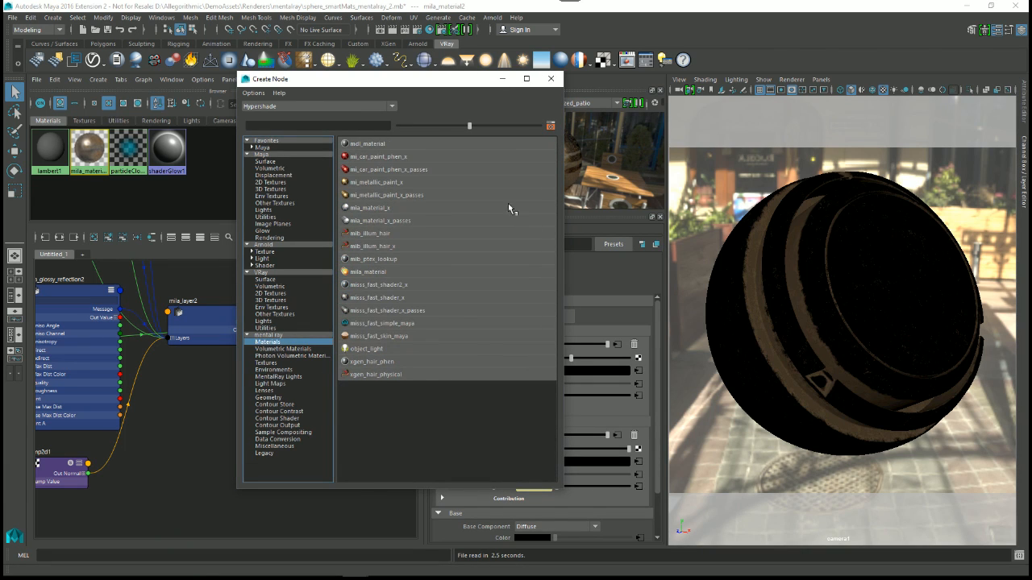
left_click(379, 145)
left_click(547, 79)
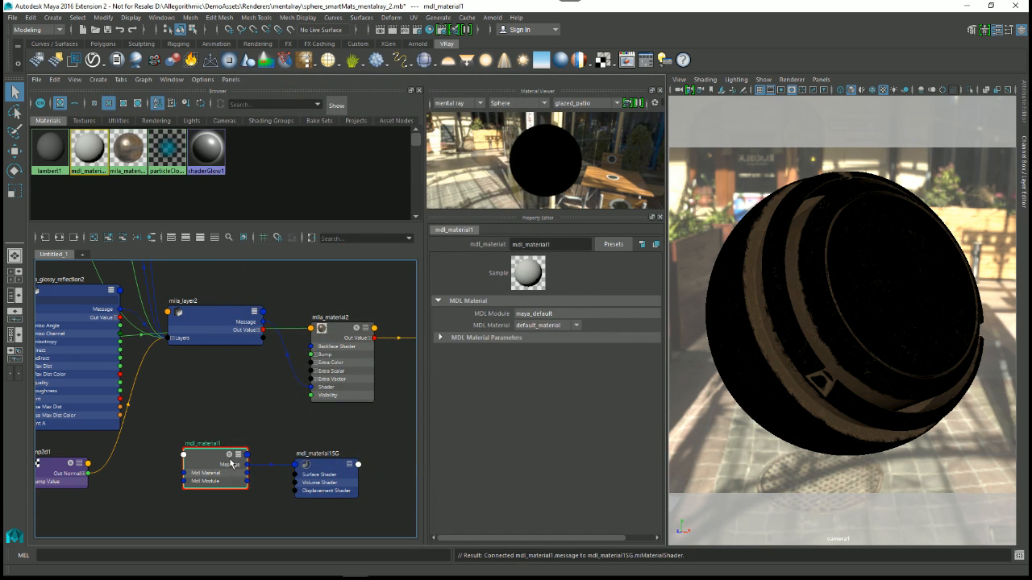
Step: Set the MDL module of the new mdl_material1 node to alg::materials::physically_metallic_roughness
middle_click_drag(244, 443, 228, 364, "alt")
right_click_drag(229, 365, 249, 474, "alt")
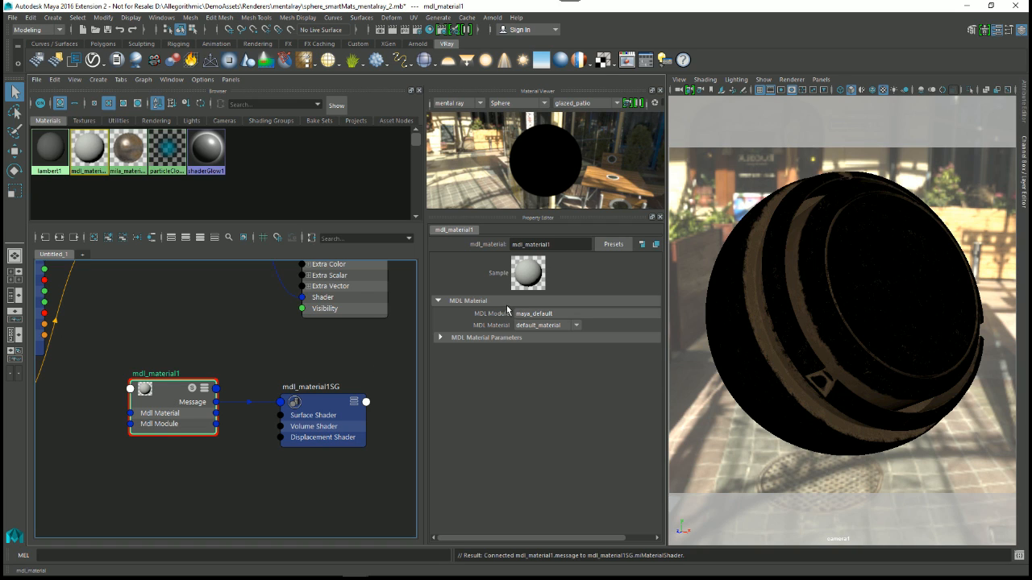
left_click(558, 325)
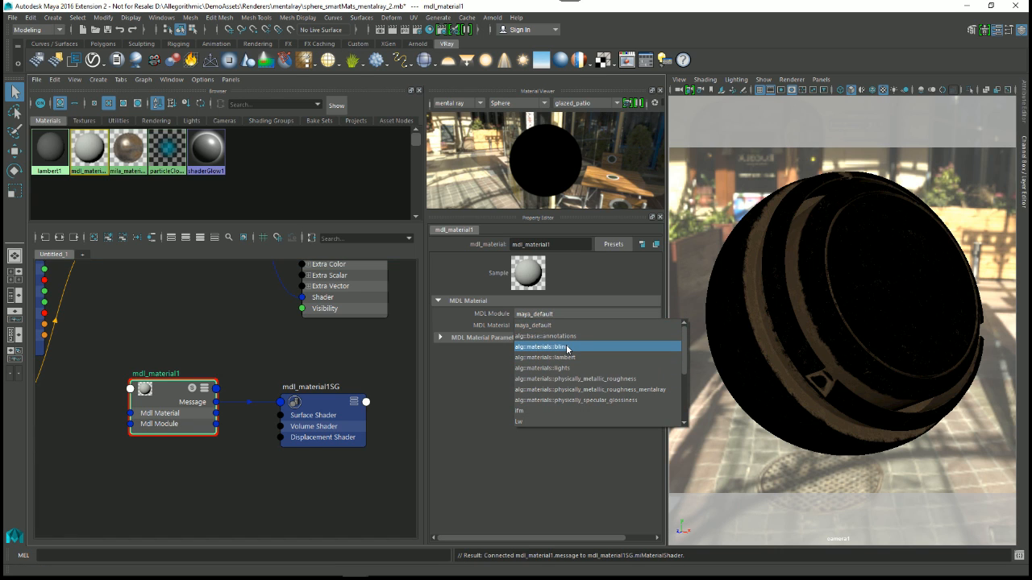
left_click(453, 380)
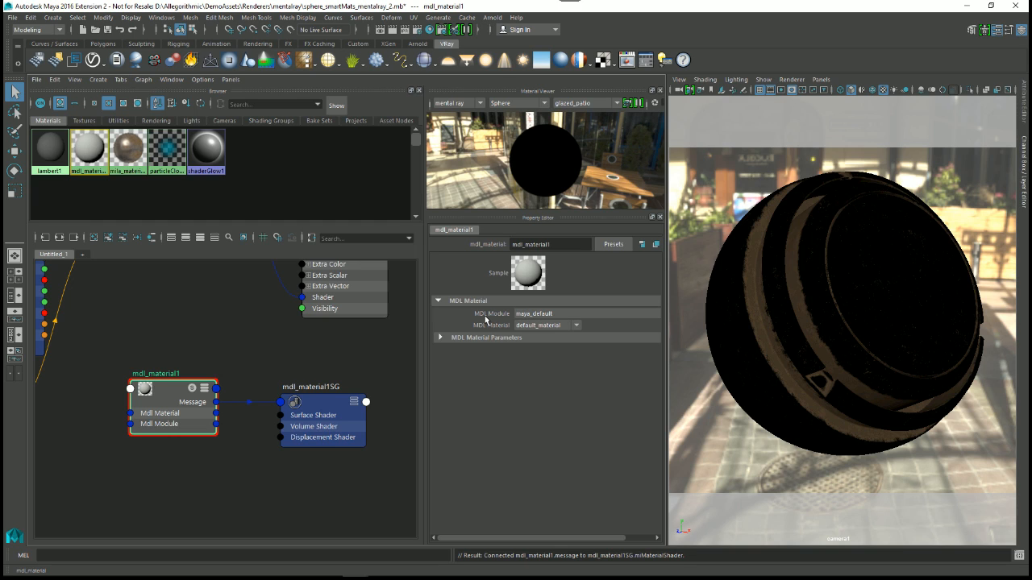
left_click(550, 314)
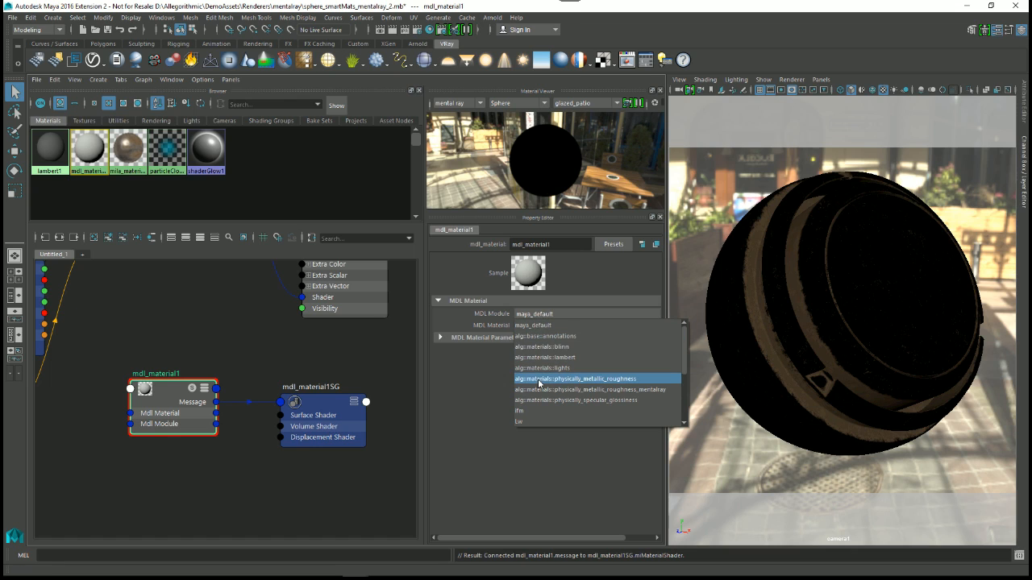
left_click(602, 384)
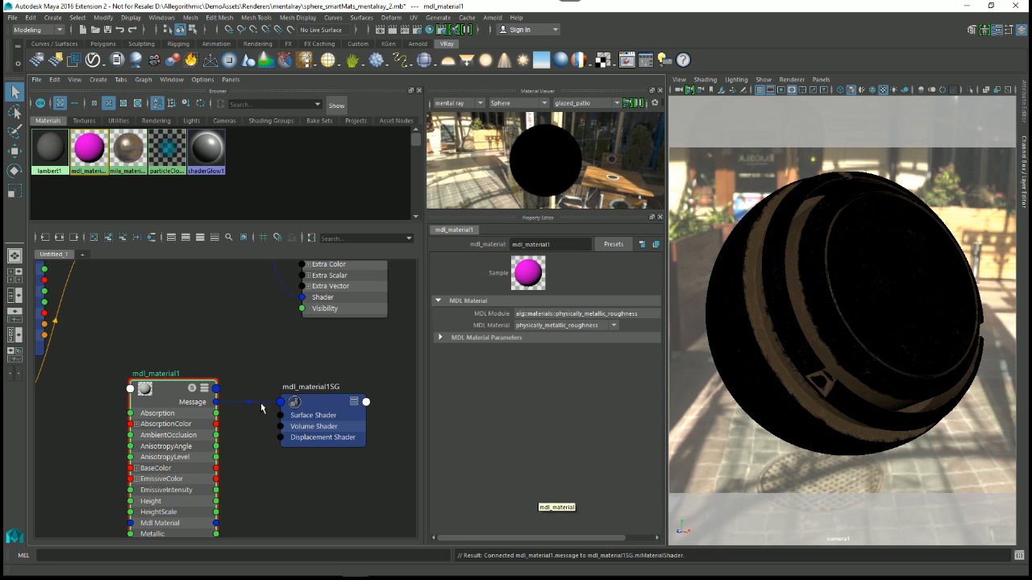
Step: Rearrange the mdl_material1 and mdl_material1SG nodes in the graph and expand the material's MDL parameters
left_click_drag(179, 389, 201, 285)
left_click_drag(341, 427, 370, 371)
left_click(448, 339)
scroll(455, 397, "down", 1)
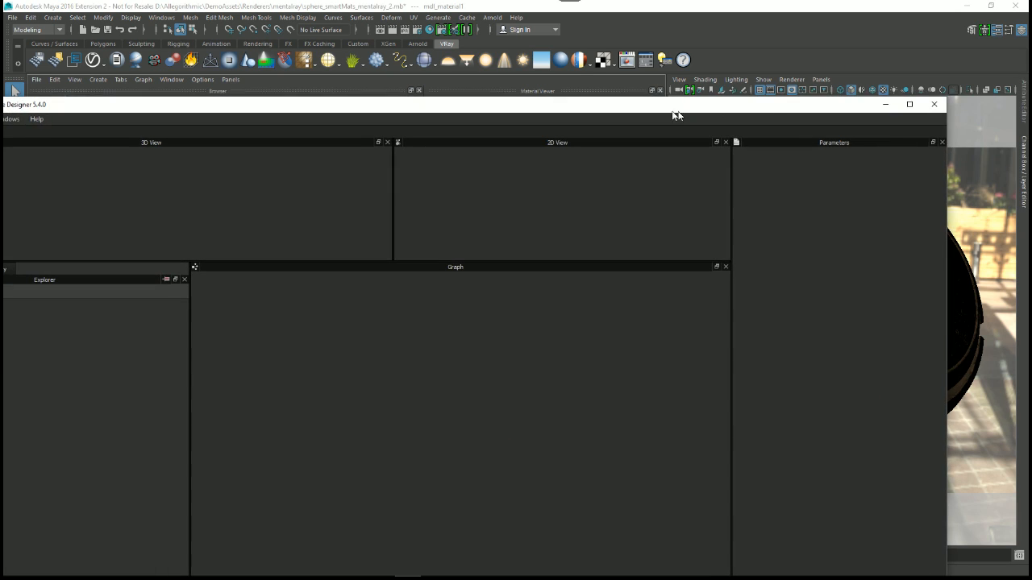
Step: Switch to Substance Designer, maximize it, create a new graph and view the definitions available for the 3D view's default material
left_click(904, 103)
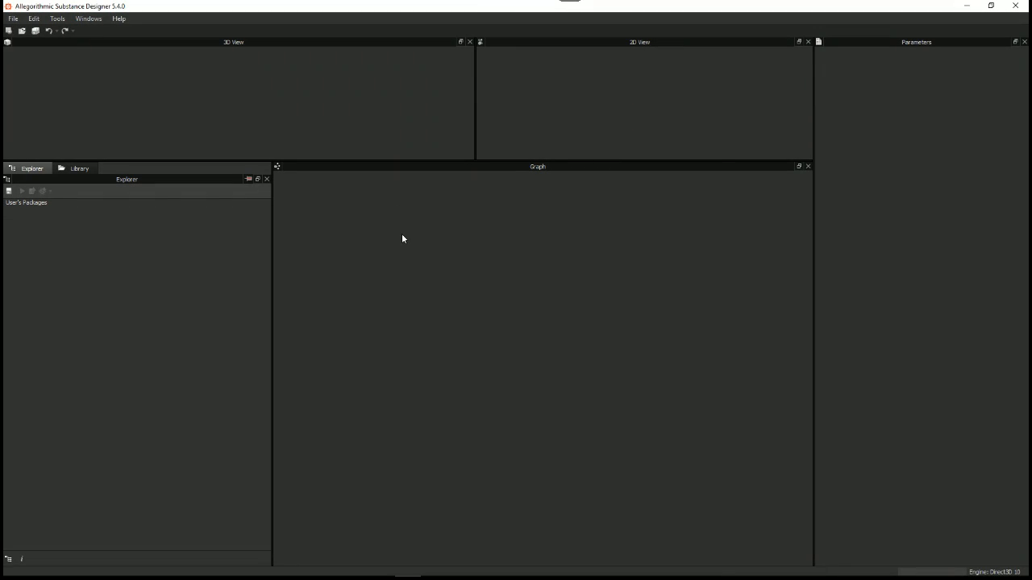
key("ctrl+n")
left_click(703, 183)
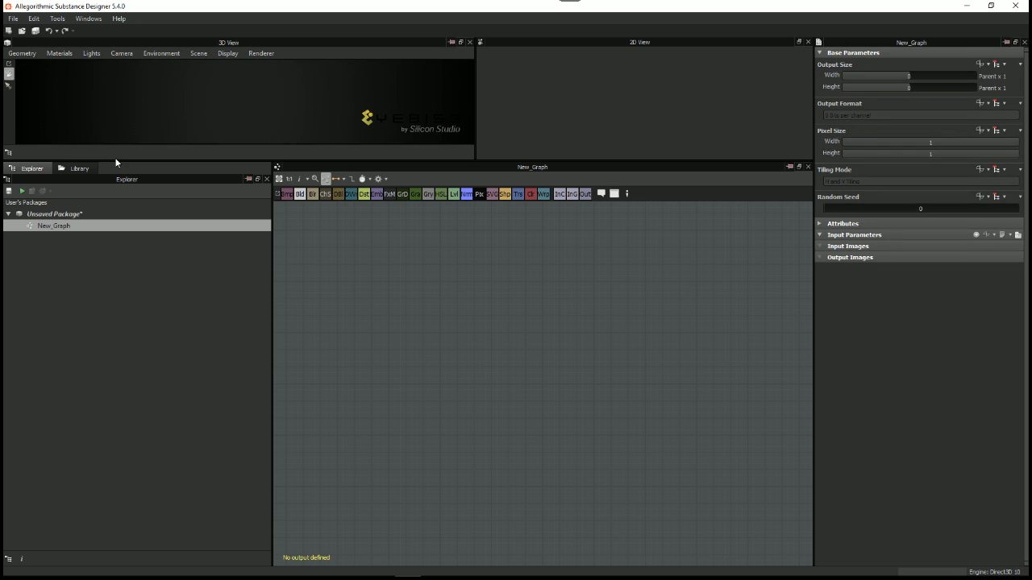
left_click(59, 53)
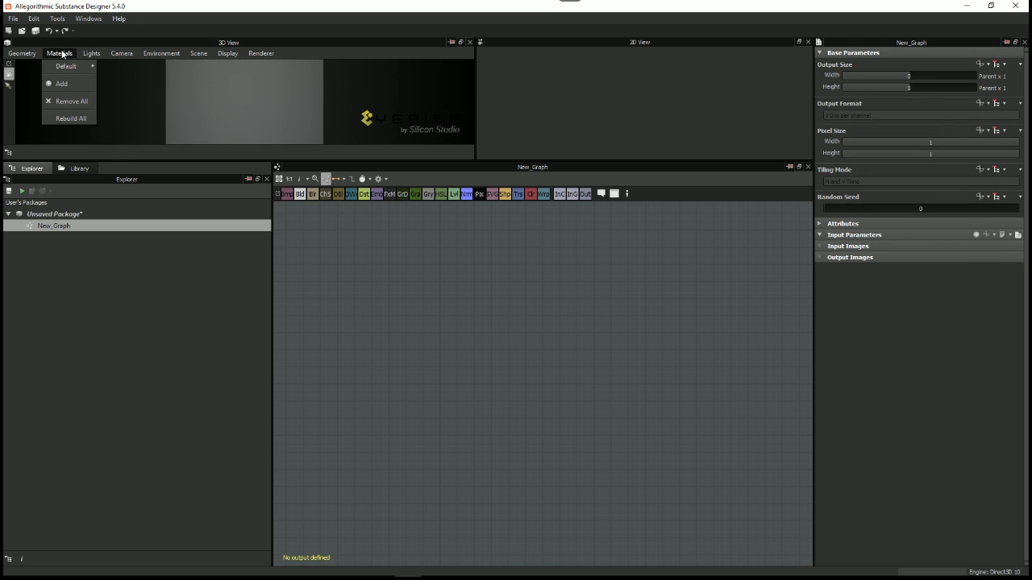
mouse_move(71, 71)
mouse_move(133, 87)
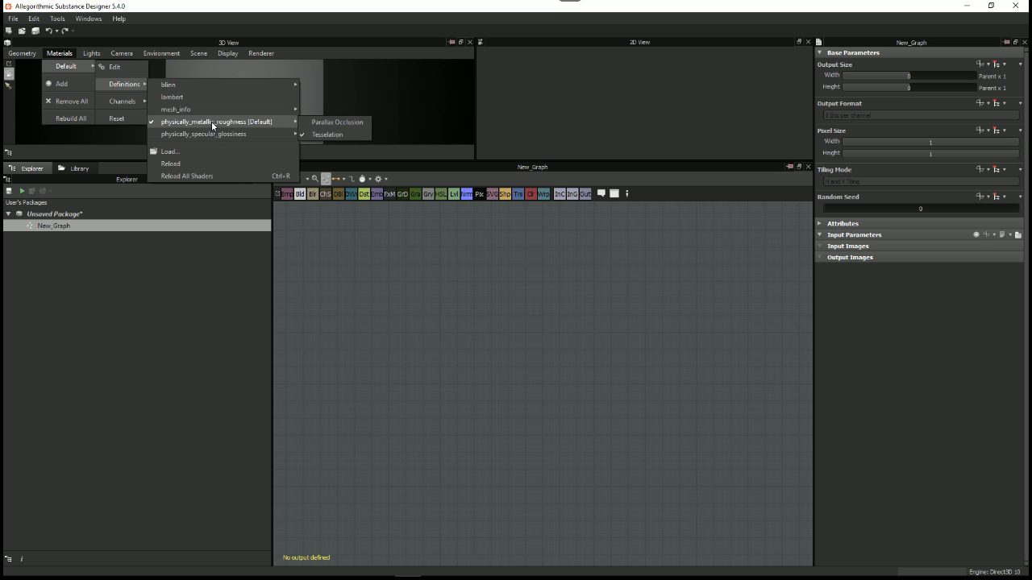
left_click(256, 74)
Step: Switch the 3D view's renderer to Iray and choose the mdl::alg::materials physically_metallic_roughness definition for the default material
left_click(262, 53)
left_click(269, 97)
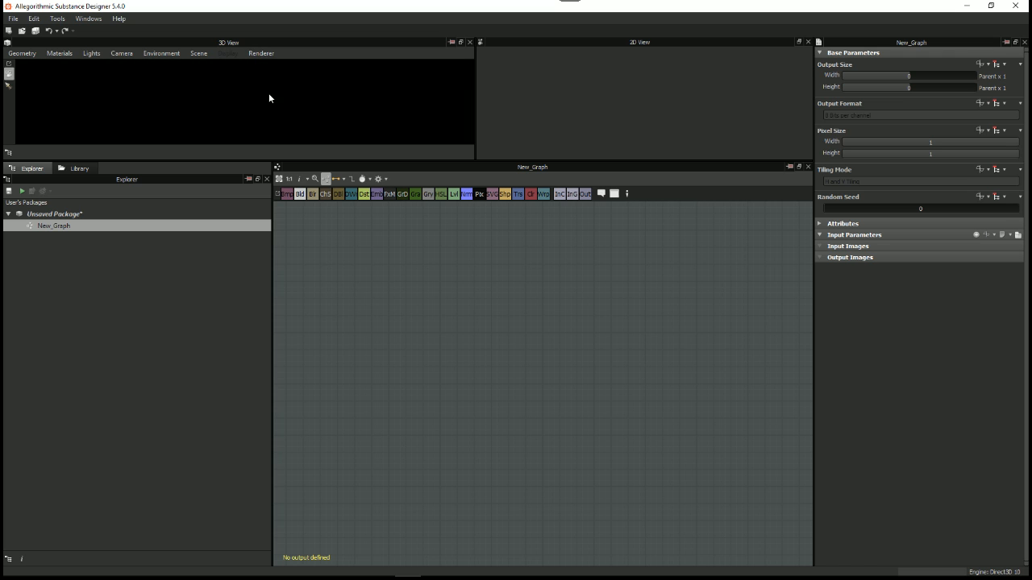
left_click(69, 54)
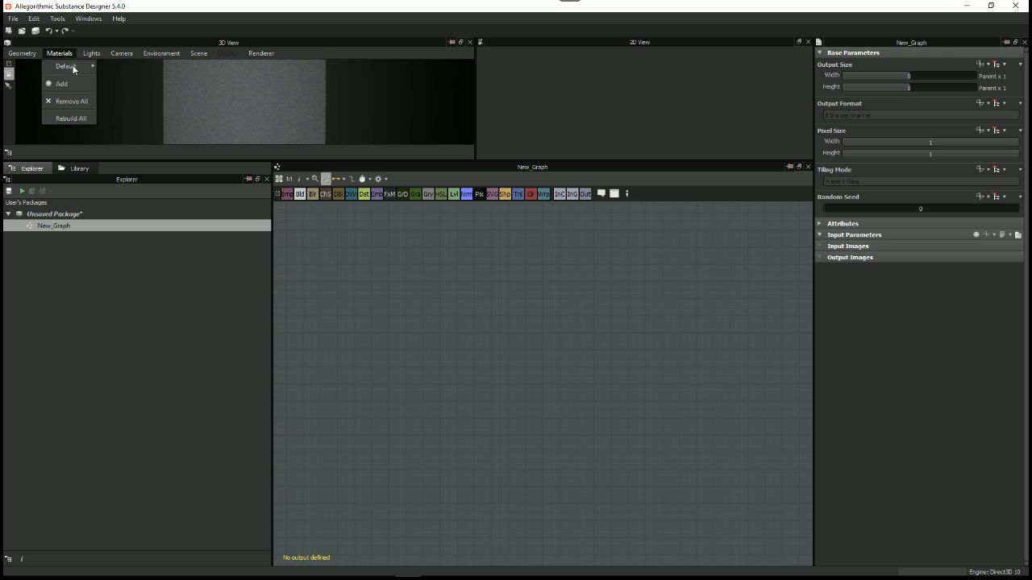
mouse_move(72, 68)
mouse_move(125, 84)
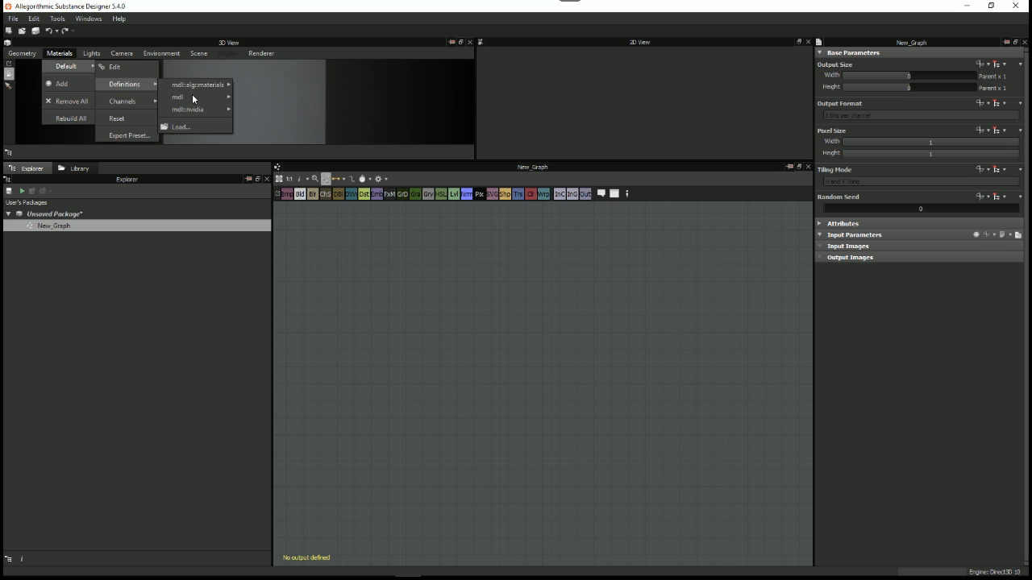
mouse_move(198, 86)
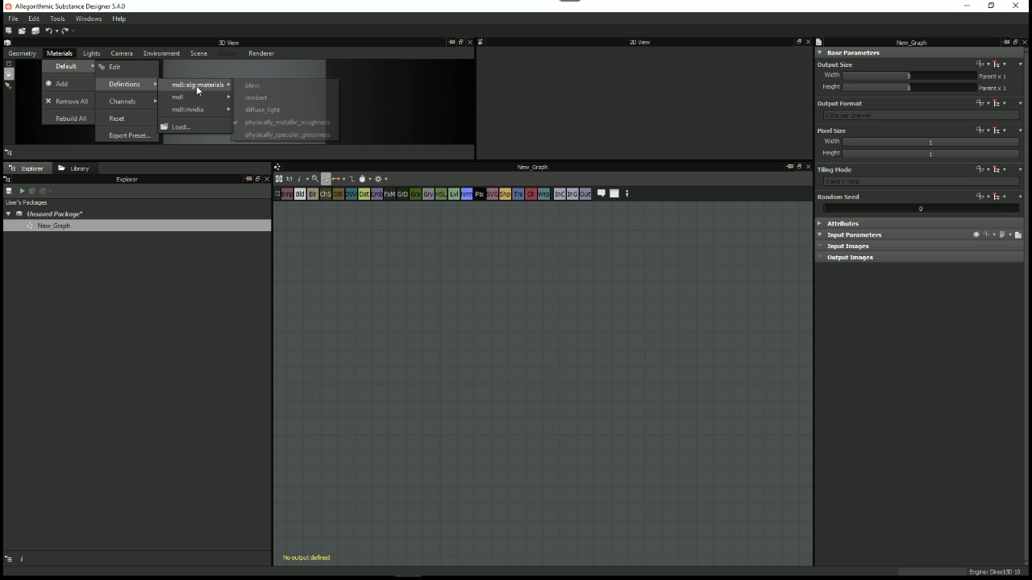
left_click(309, 127)
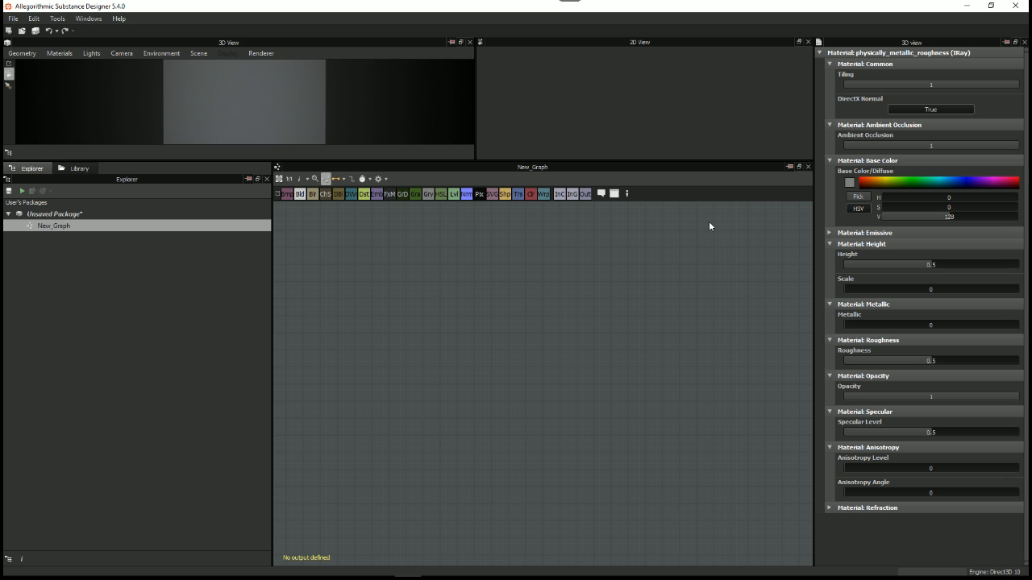
Step: Close Substance Designer to return to Maya and shift the mdl_material1 node slightly away from its shading group
left_click(1015, 6)
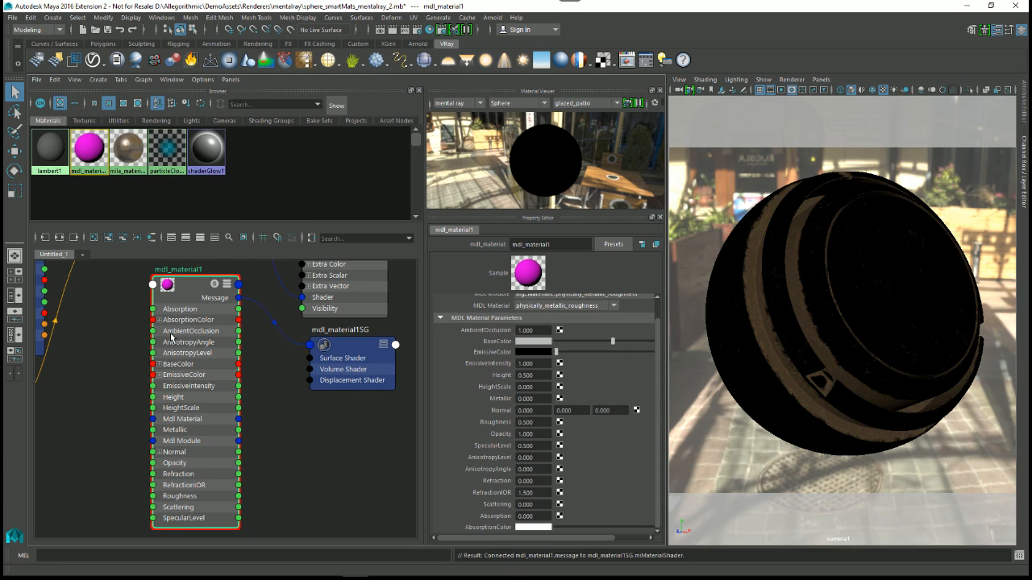
mouse_move(182, 291)
left_mouse_down()
mouse_move(207, 289)
mouse_move(174, 293)
left_mouse_up()
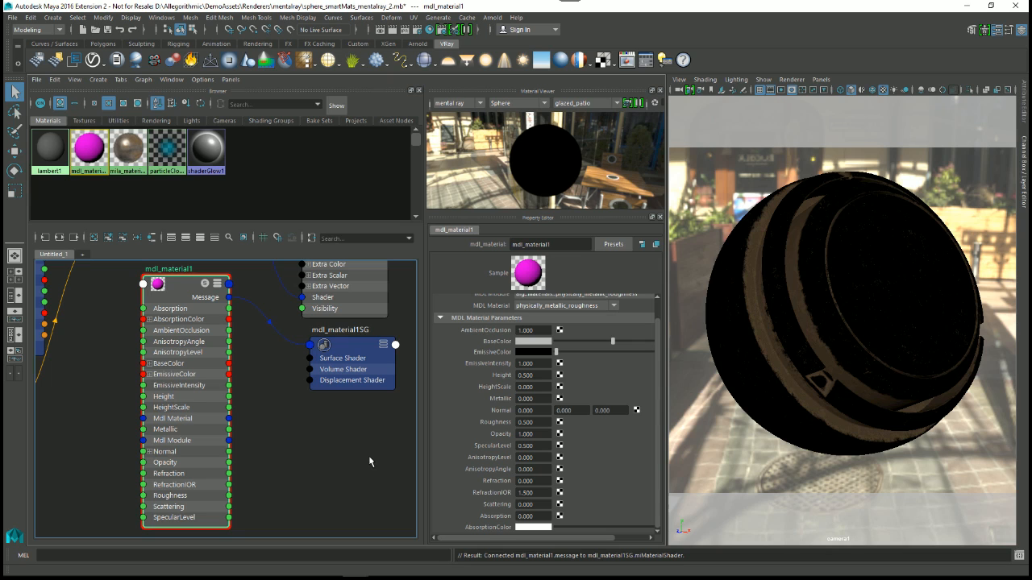
Step: Reposition the mdl_material1 and mdl_material1SG nodes next to each other in the graph
right_click_drag(283, 400, 240, 392, "alt")
left_click_drag(213, 346, 243, 401)
left_click_drag(160, 375, 357, 427)
right_click_drag(346, 474, 295, 465, "alt")
middle_click_drag(249, 465, 268, 361, "alt")
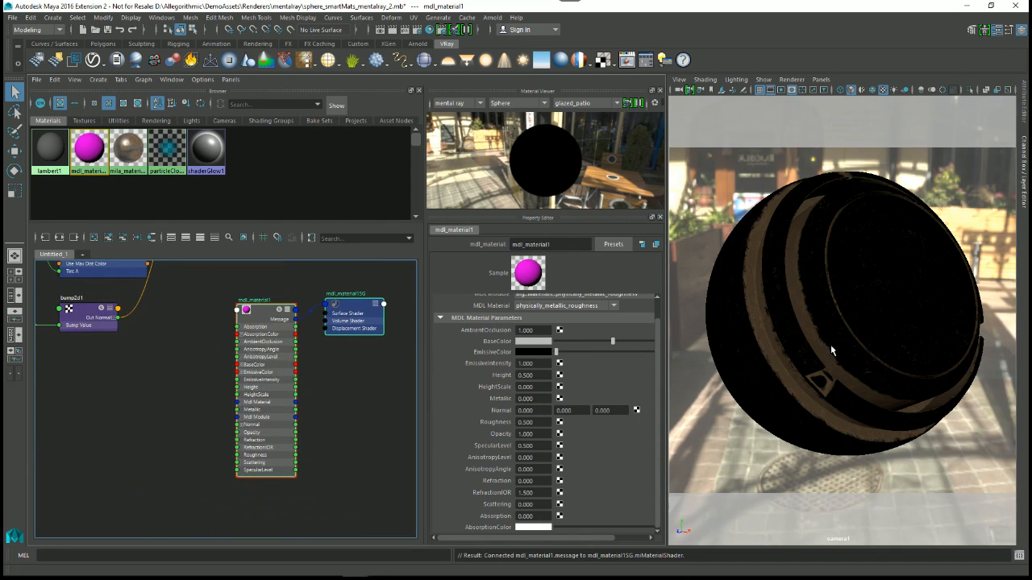
right_click_drag(248, 363, 264, 440, "alt")
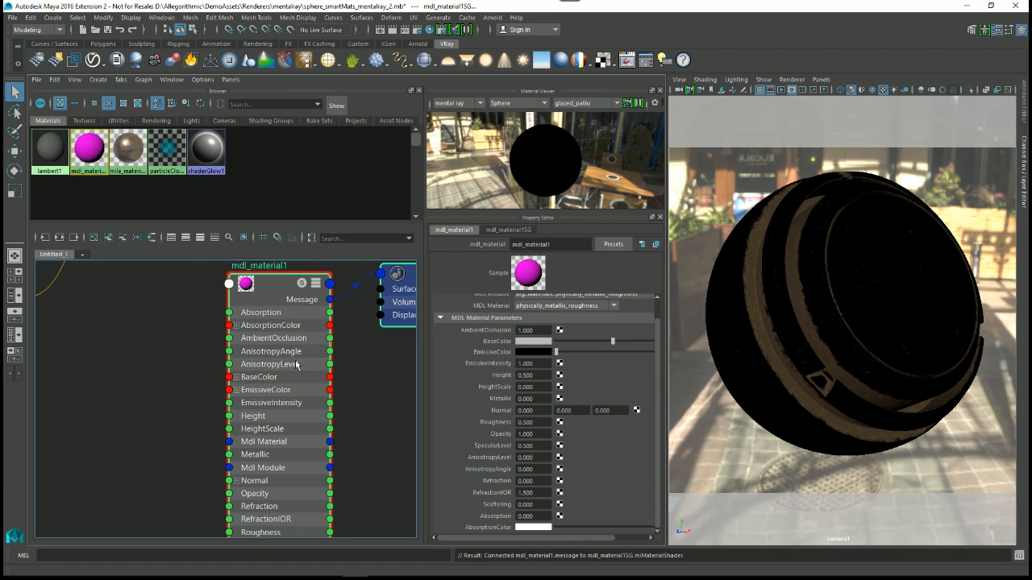
middle_click_drag(391, 373, 281, 384, "alt")
scroll(292, 404, "down", 2)
Step: Delete mdl_material1 together with its mdl_material1SG shading group from the graph
left_click(300, 409)
left_click_drag(314, 324, 317, 357)
middle_click_drag(309, 379, 332, 327, "alt")
right_click_drag(335, 335, 192, 312, "alt")
left_click_drag(192, 286, 396, 484)
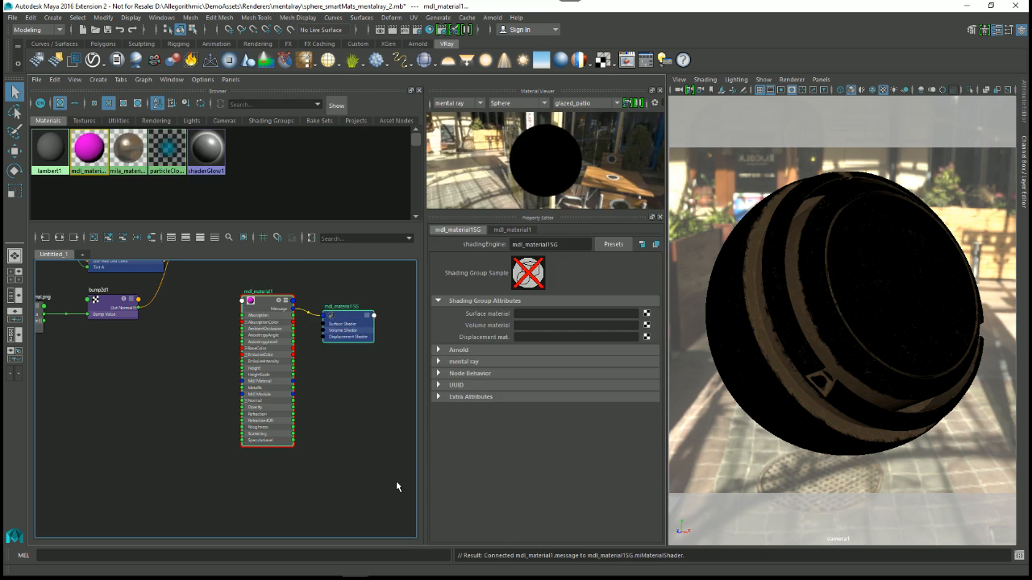
key("Delete")
Step: Examine the MILA network and the layer settings of mila_layer2 and mila_material2
right_click_drag(334, 396, 321, 505, "alt")
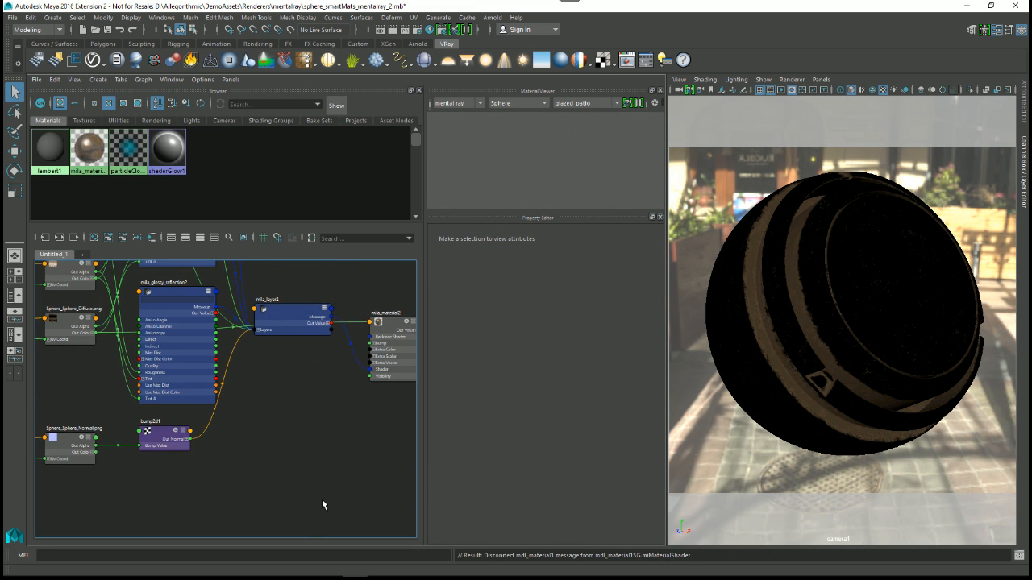
right_click_drag(321, 501, 259, 437, "alt")
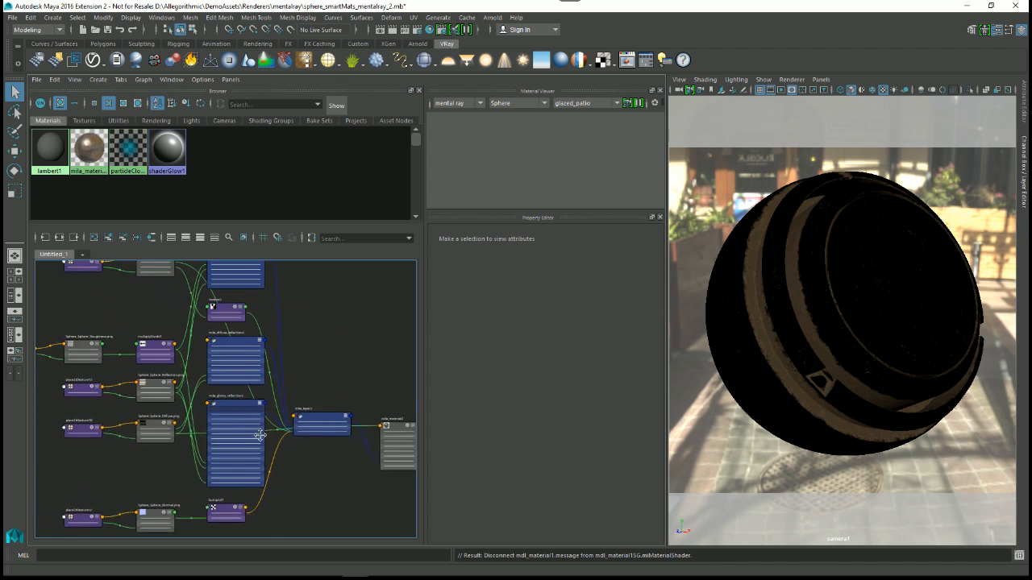
left_click(323, 430)
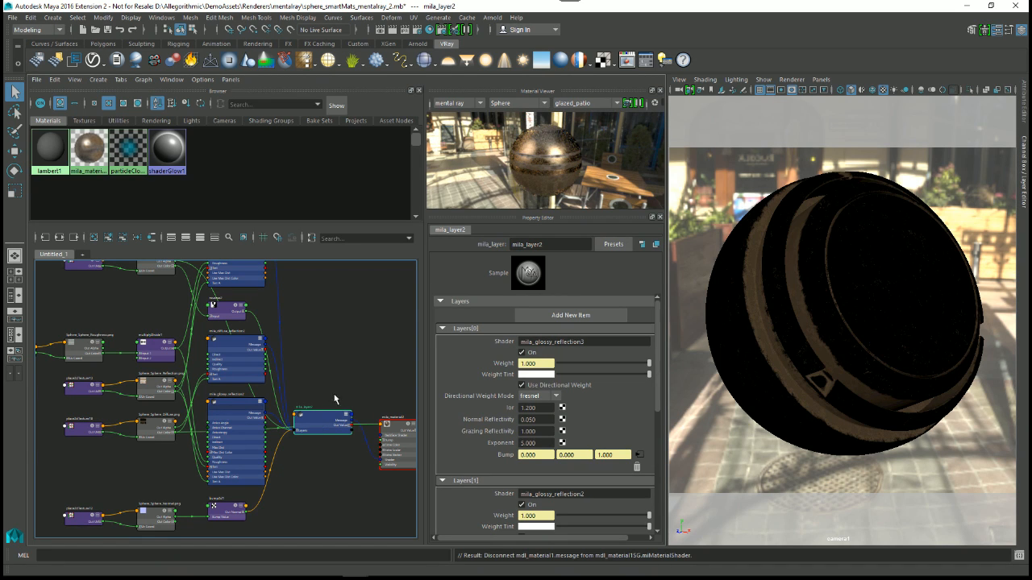
middle_click_drag(403, 433, 349, 383, "alt")
scroll(347, 389, "up", 1)
middle_click_drag(318, 448, 274, 339, "alt")
mouse_move(280, 385)
middle_mouse_down("alt")
mouse_move(293, 468)
mouse_move(299, 386)
middle_mouse_up("alt")
right_click_drag(300, 385, 272, 387, "alt")
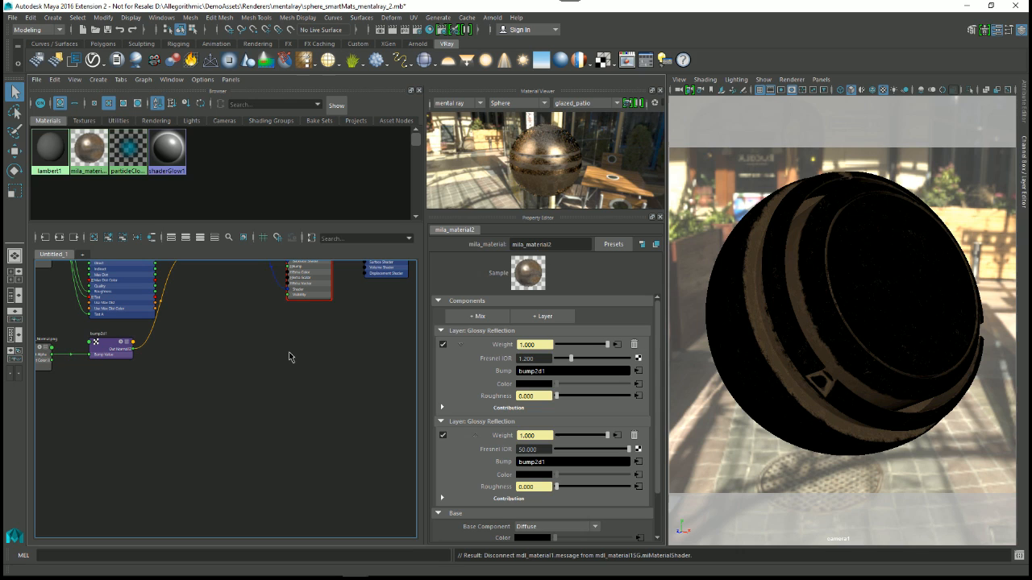
Step: Create a mental ray mdl_material and a mila_material in empty graph space, and assign the new mila_material to the sphere
right_click(283, 369)
left_click(285, 341)
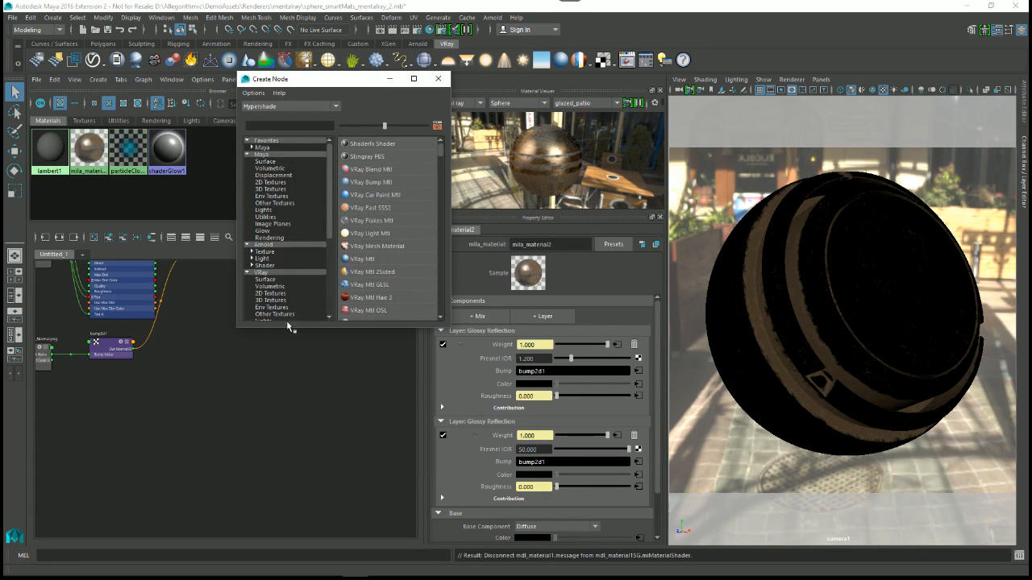
left_click_drag(284, 322, 300, 495)
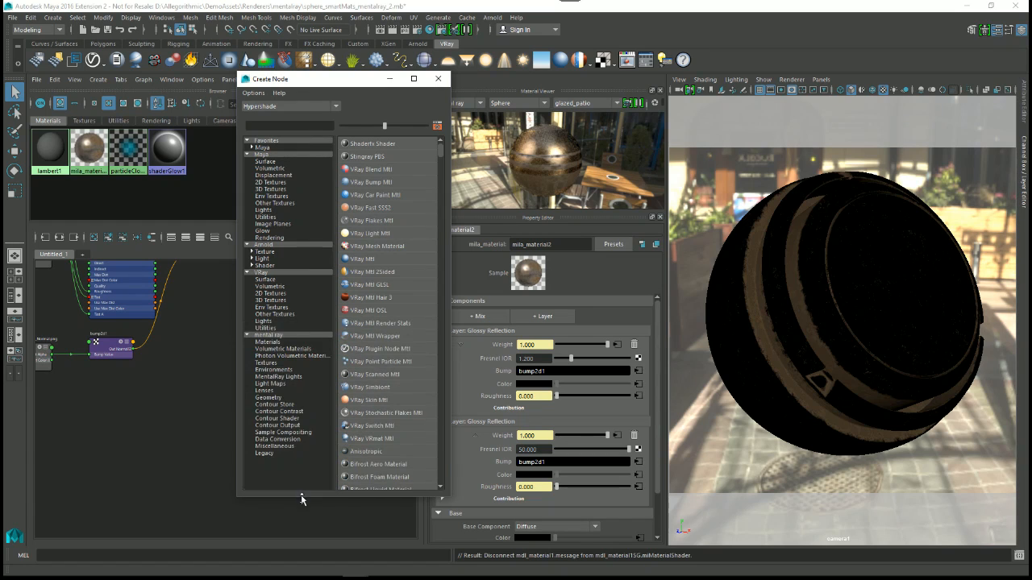
left_click(270, 343)
left_click(383, 144)
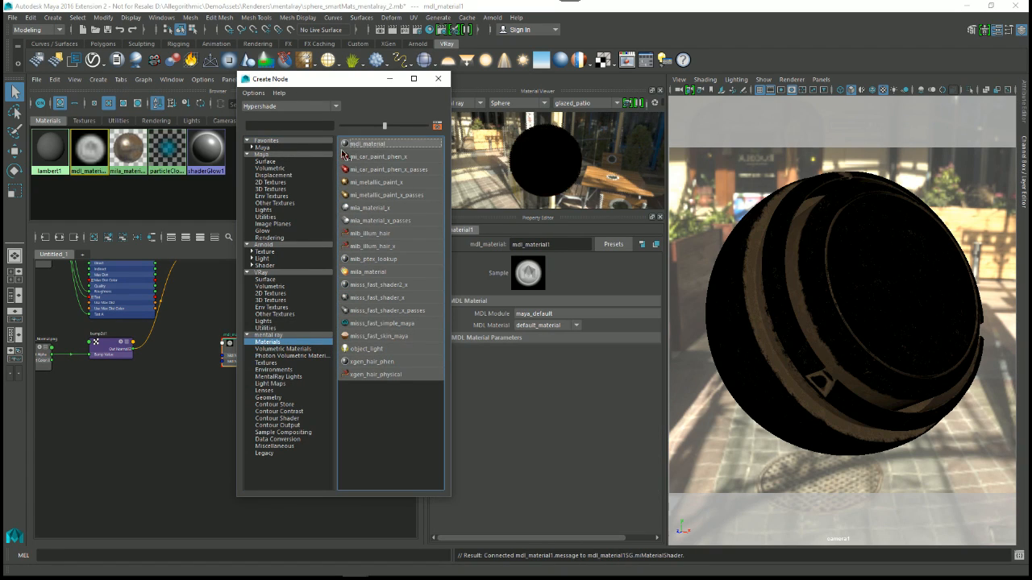
left_click(360, 273)
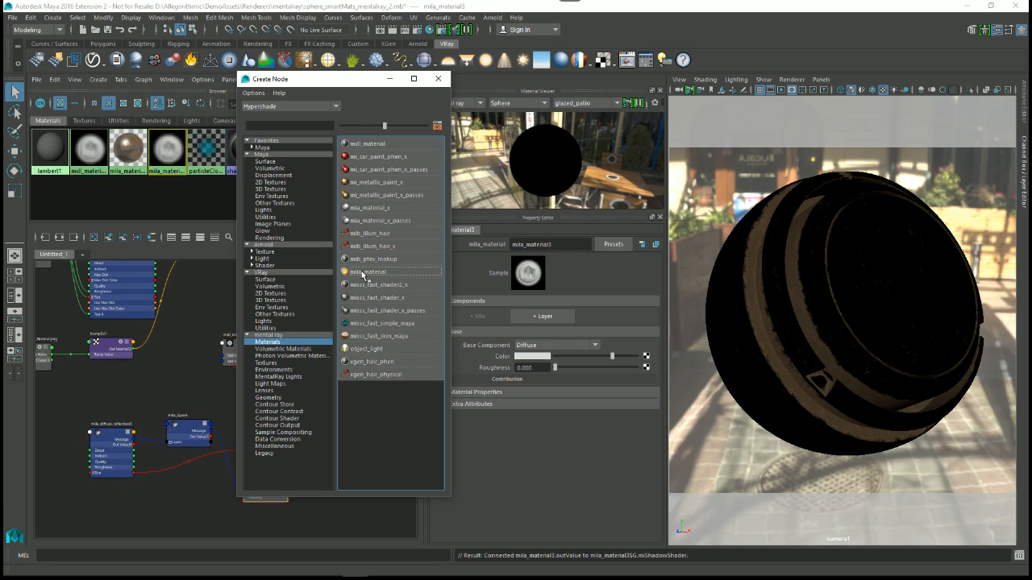
left_click(438, 78)
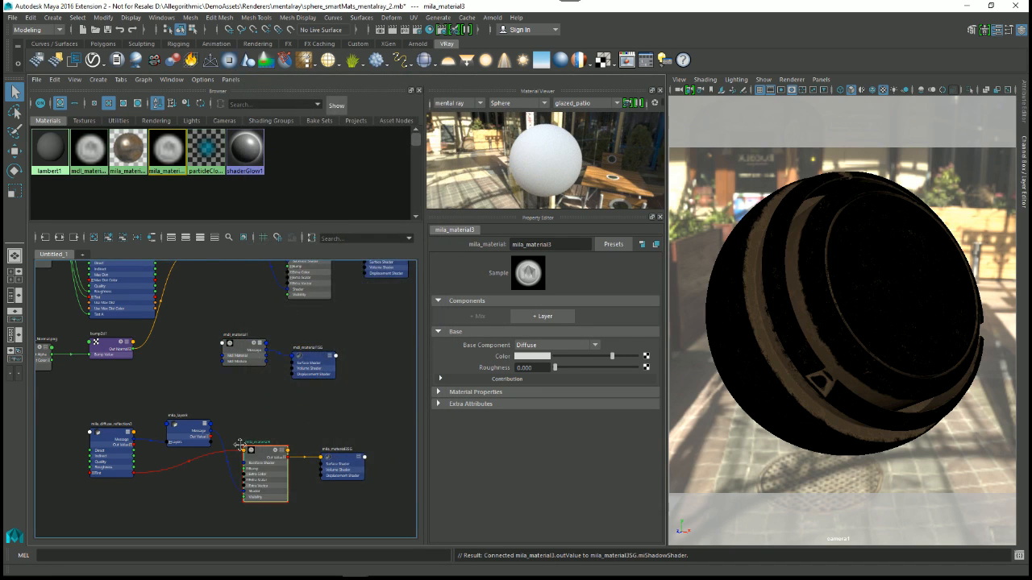
scroll(249, 417, "up", 2)
middle_click_drag(302, 426, 852, 375)
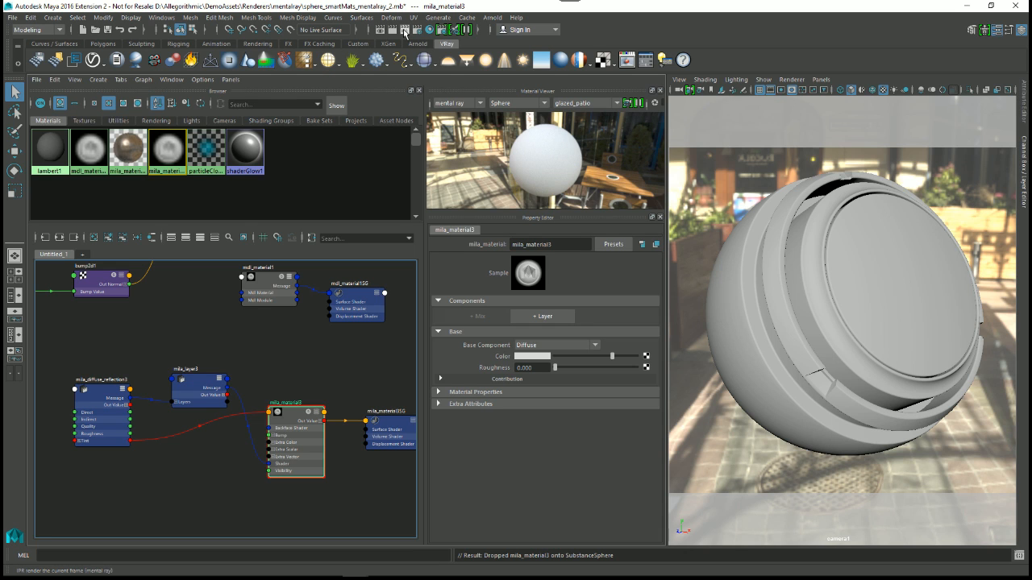
Step: Start a mental ray IPR render in a smaller Render View and select a region around the sphere
left_click(405, 34)
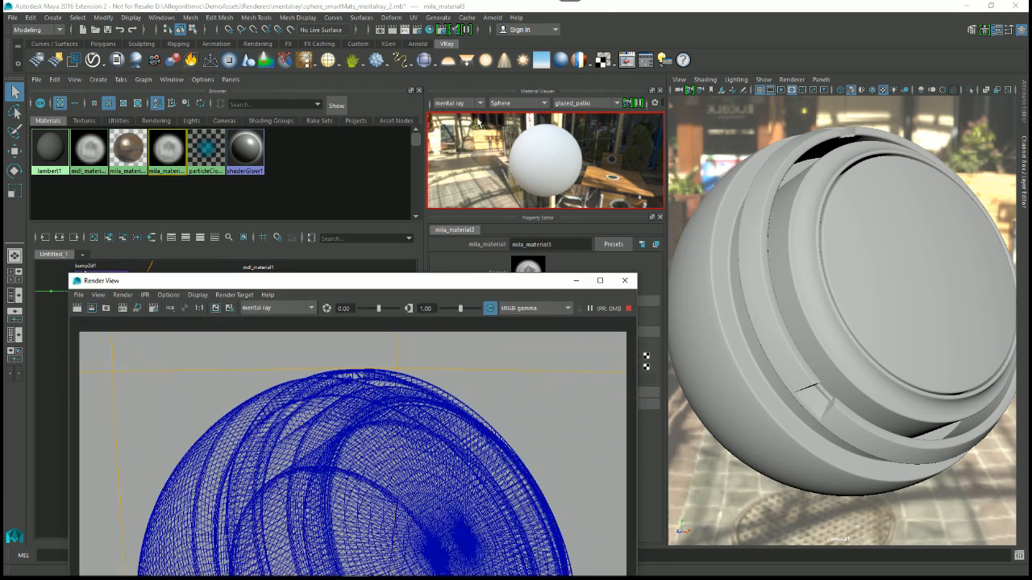
left_click_drag(375, 280, 584, 68)
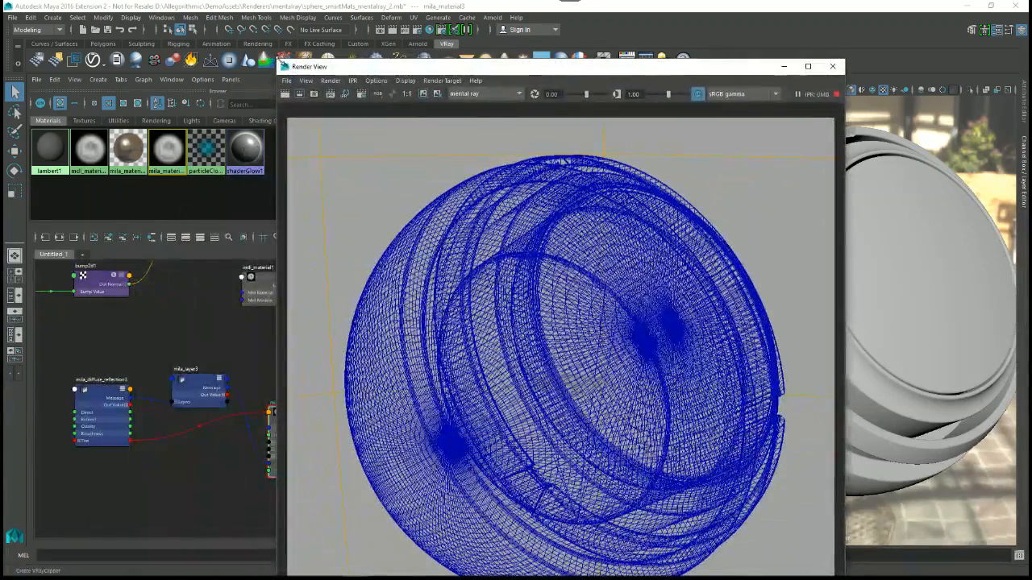
left_click_drag(281, 58, 553, 341)
left_click_drag(637, 343, 715, 94)
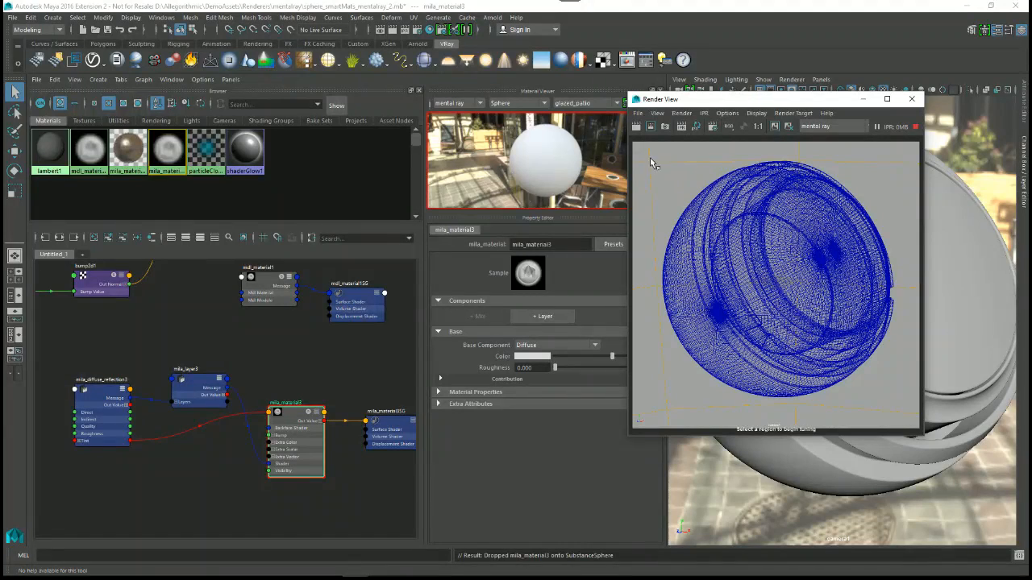
left_click_drag(656, 158, 903, 400)
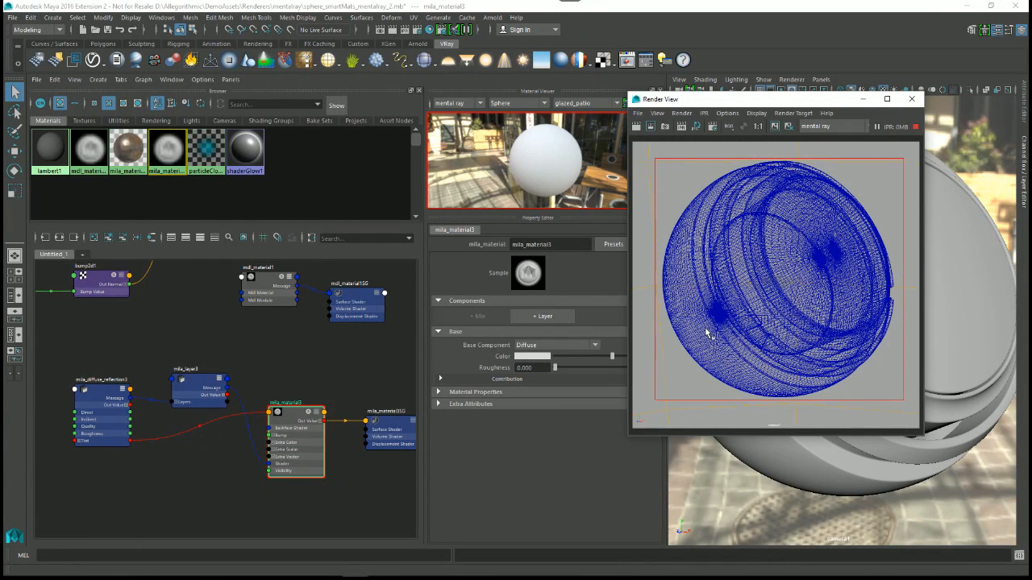
Step: Restart the mental ray IPR render with a region around the sphere and close the Render View
left_click(681, 126)
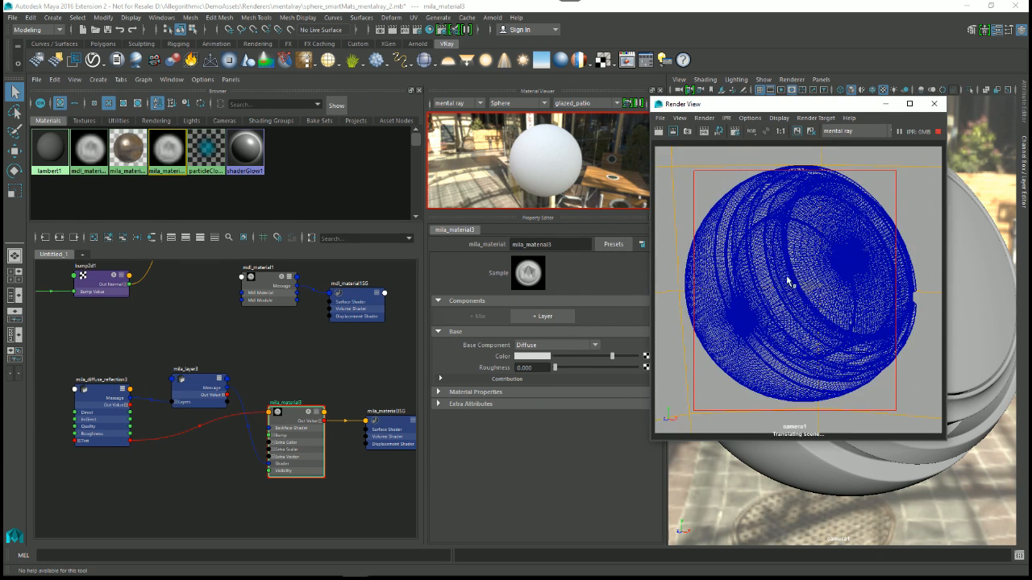
left_click(702, 132)
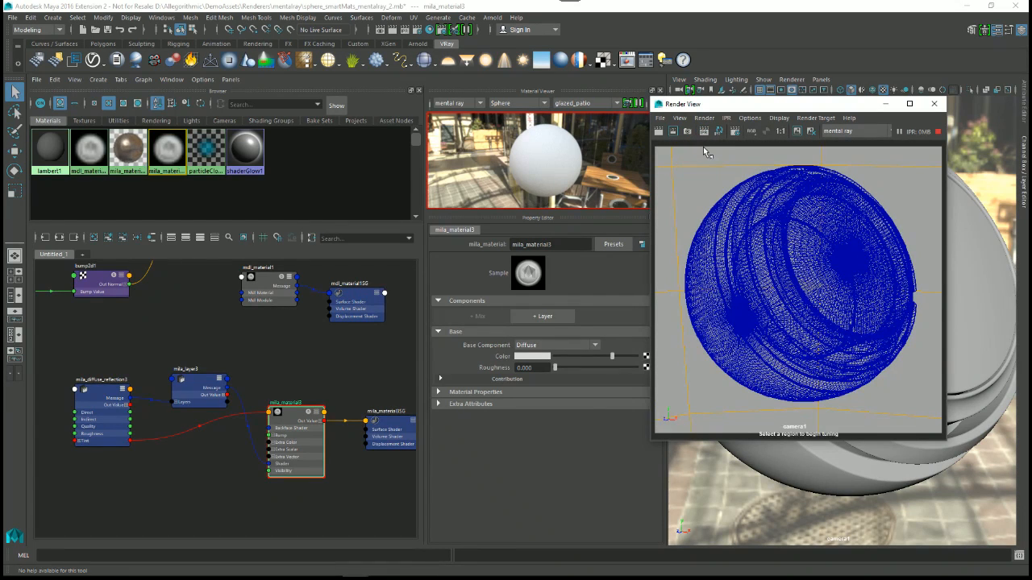
left_click_drag(726, 107, 520, 134)
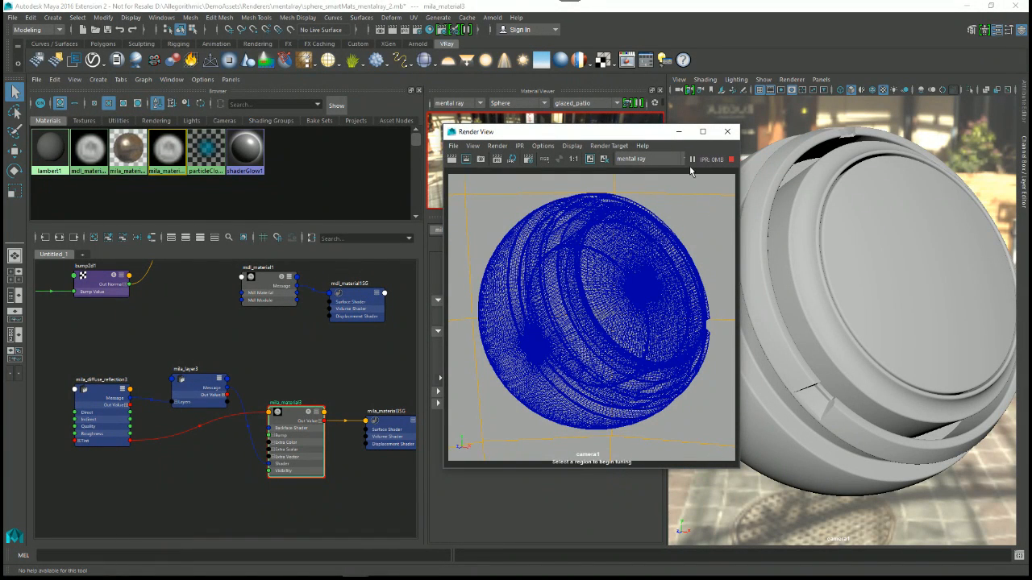
left_click(498, 159)
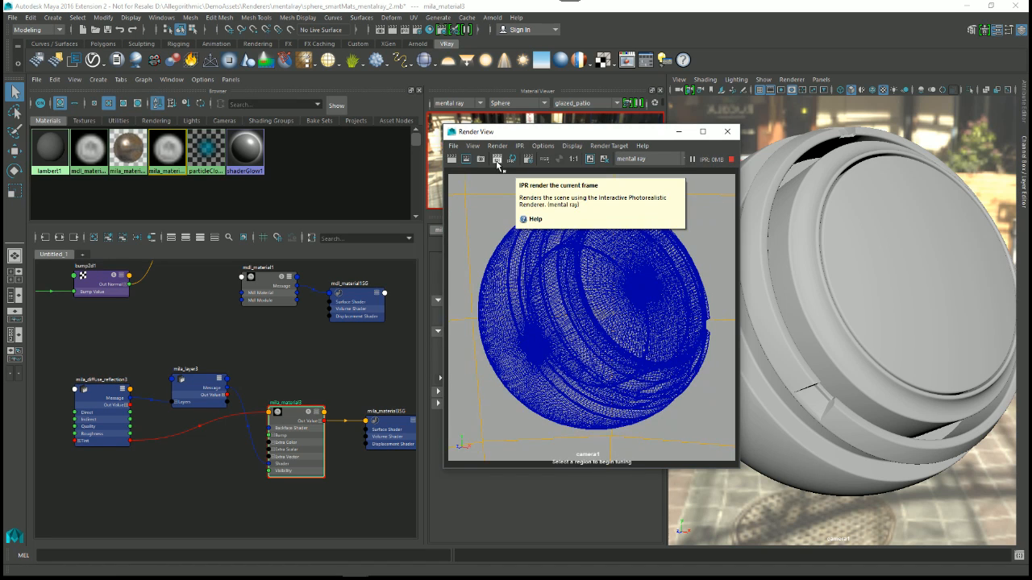
left_click_drag(470, 202, 706, 437)
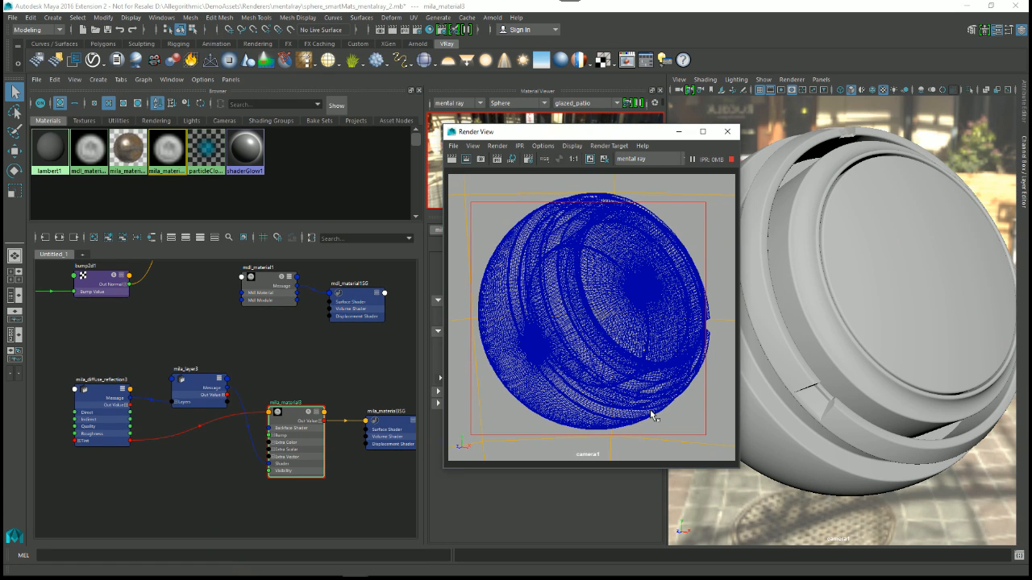
middle_click_drag(273, 419, 662, 149)
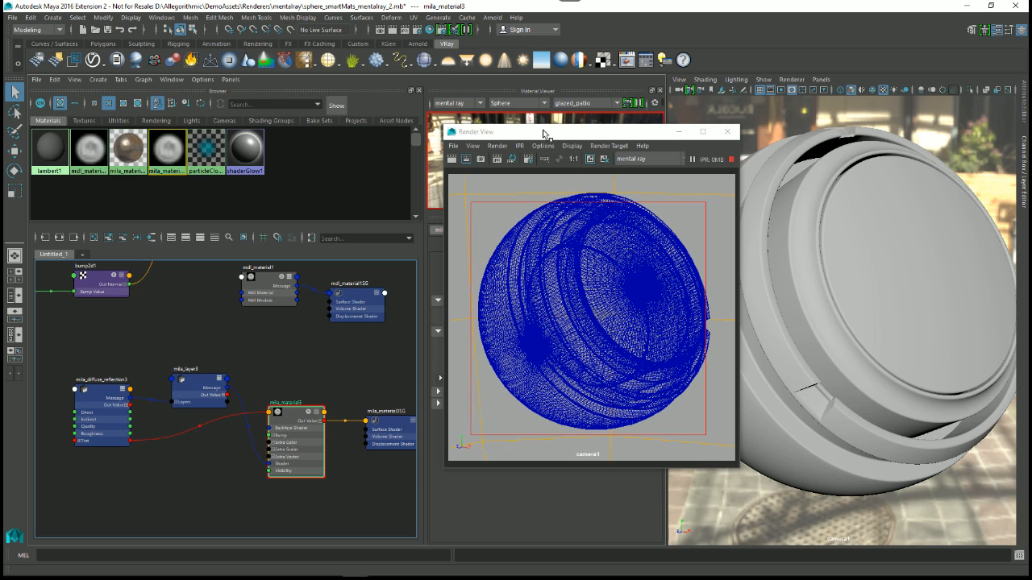
left_click_drag(546, 131, 698, 153)
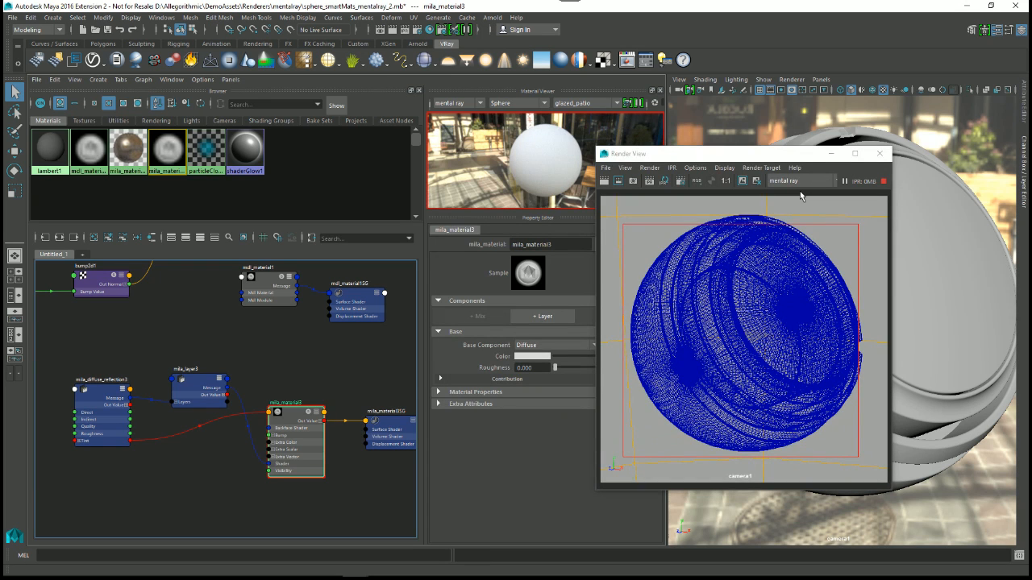
left_click(734, 271)
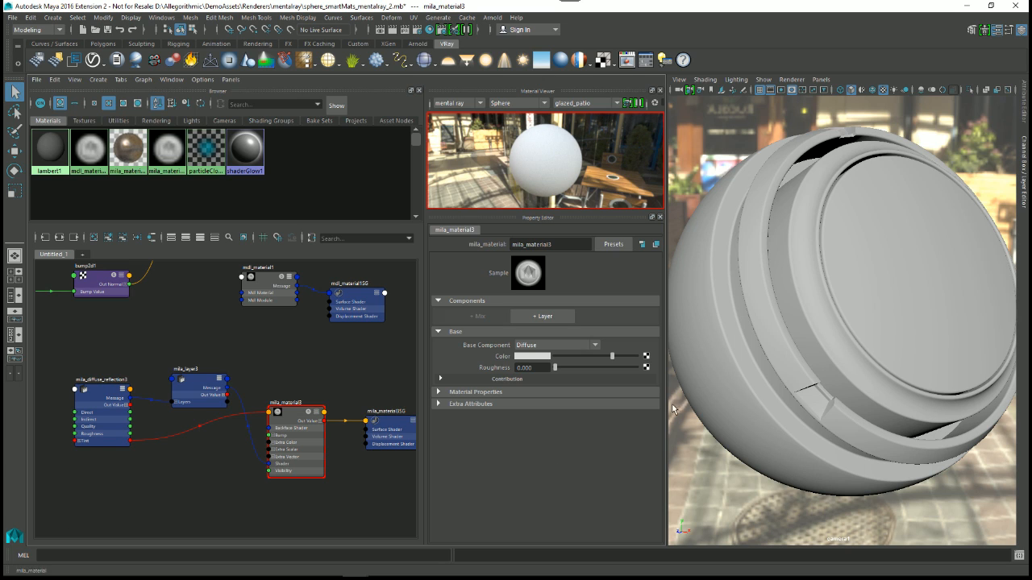
Step: Make the Material Viewer taller and enlarge the sphere preview of mila_material3 in it
left_click_drag(562, 218, 562, 305)
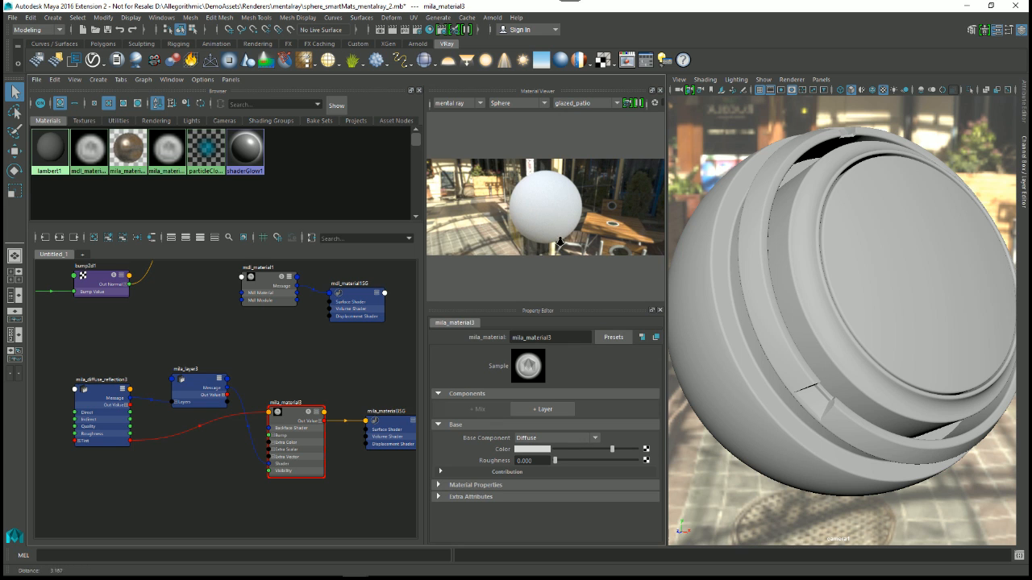
middle_click_drag(284, 482, 272, 437, "alt")
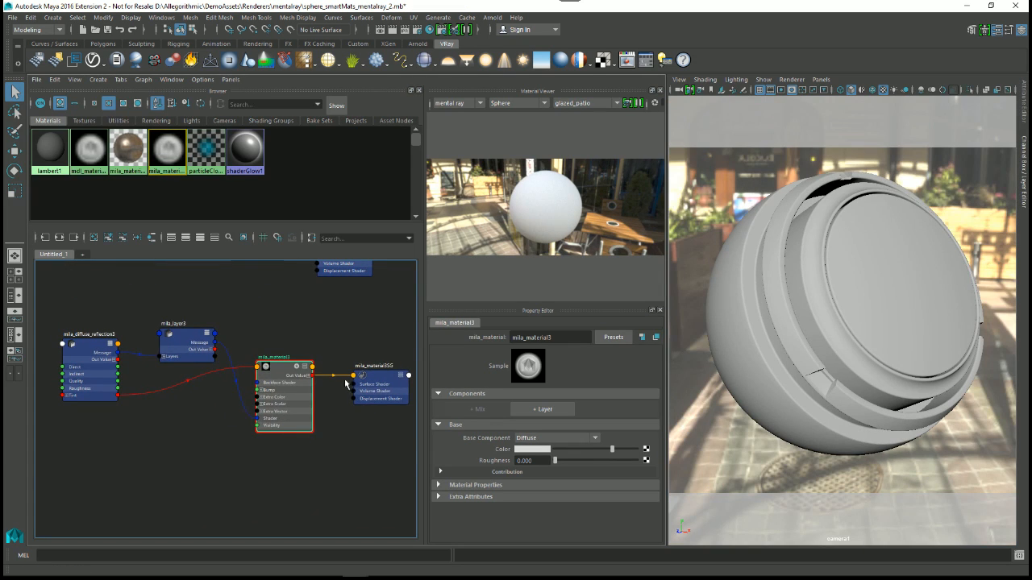
scroll(303, 406, "up", 1)
middle_click_drag(259, 385, 301, 428, "alt")
right_click_drag(302, 428, 265, 383, "alt")
left_click(315, 424)
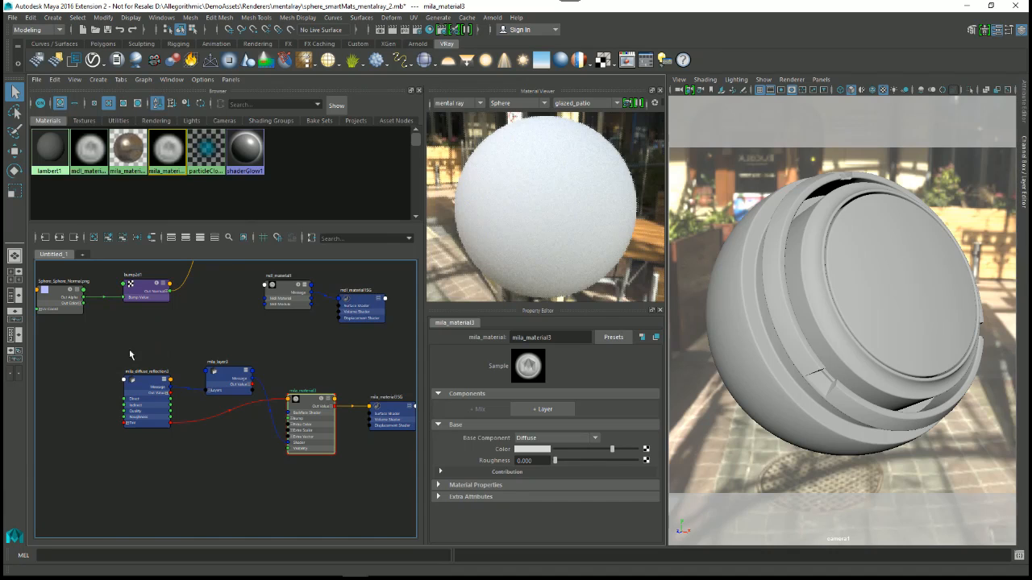
Step: Show the scene's textures in the material browser and make the browser area taller
left_click(84, 120)
left_click_drag(323, 220, 329, 262)
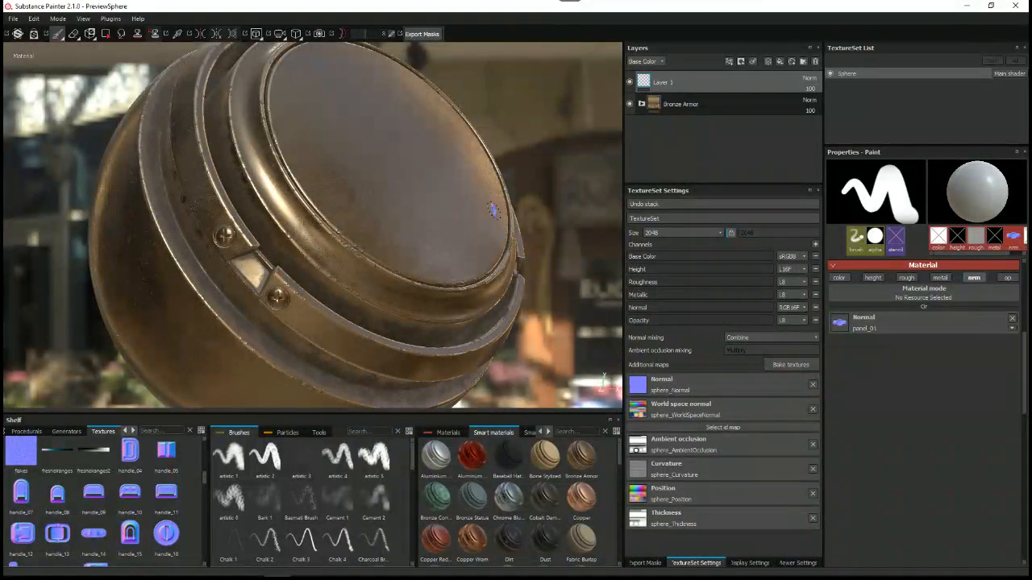
Step: Switch to Substance Painter, open the export configuration showing the mental ray MILA preset and widen the export dialog
right_click(500, 158)
left_click(516, 190)
left_click(357, 138)
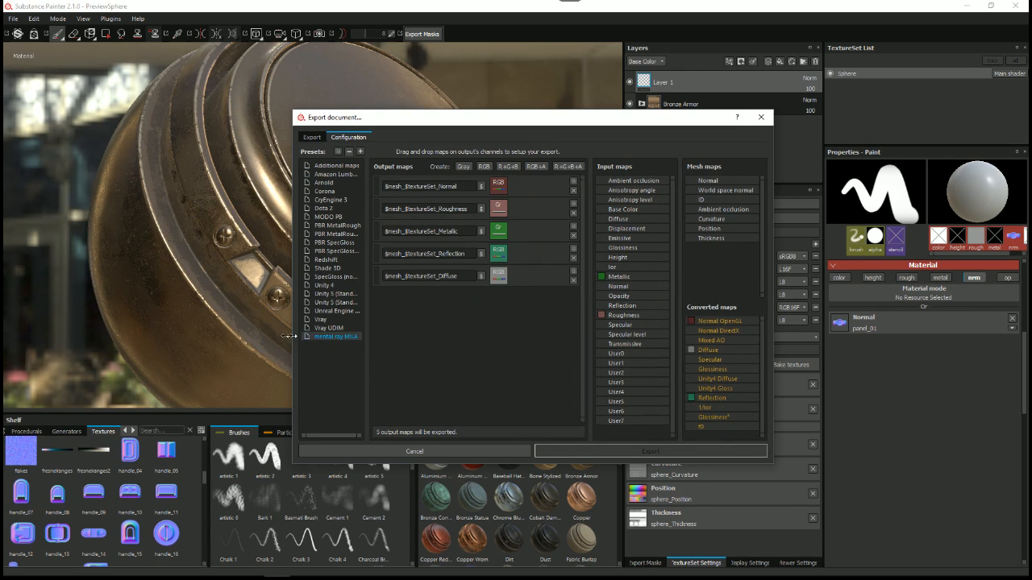
left_click_drag(293, 339, 200, 340)
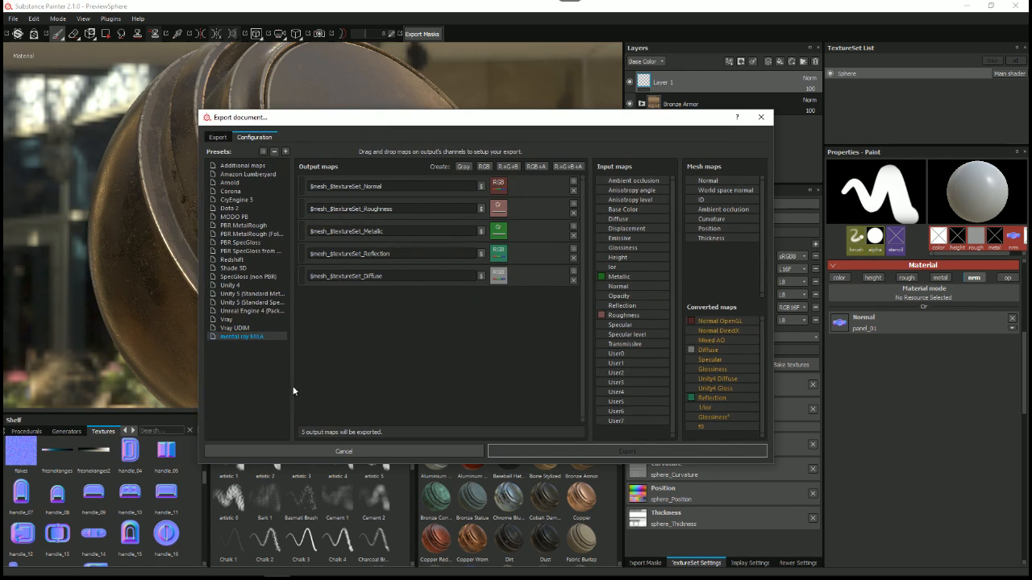
Step: Add a new export preset and try an RGB output map in it, then remove that map
left_click(285, 152)
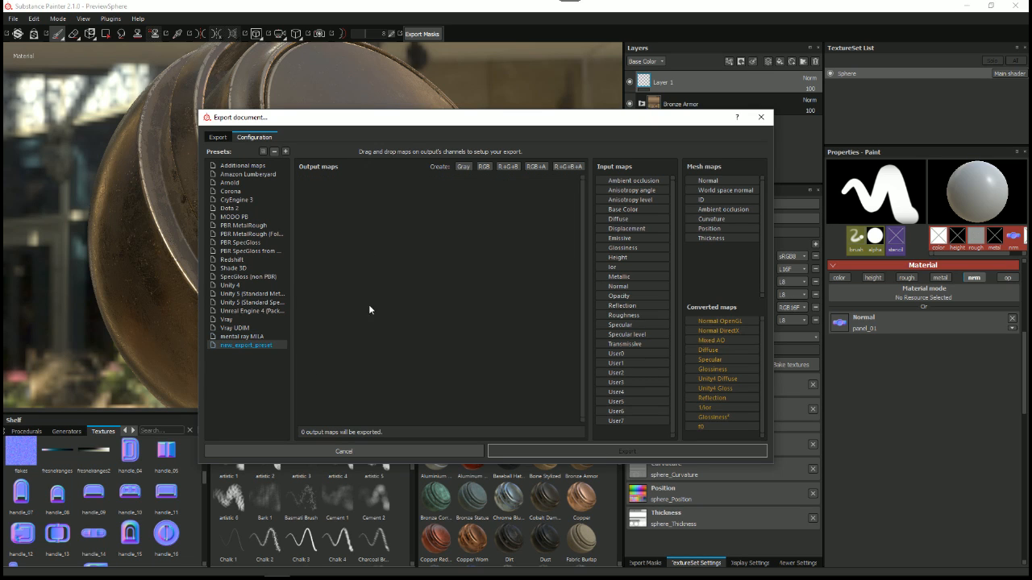
left_click(484, 167)
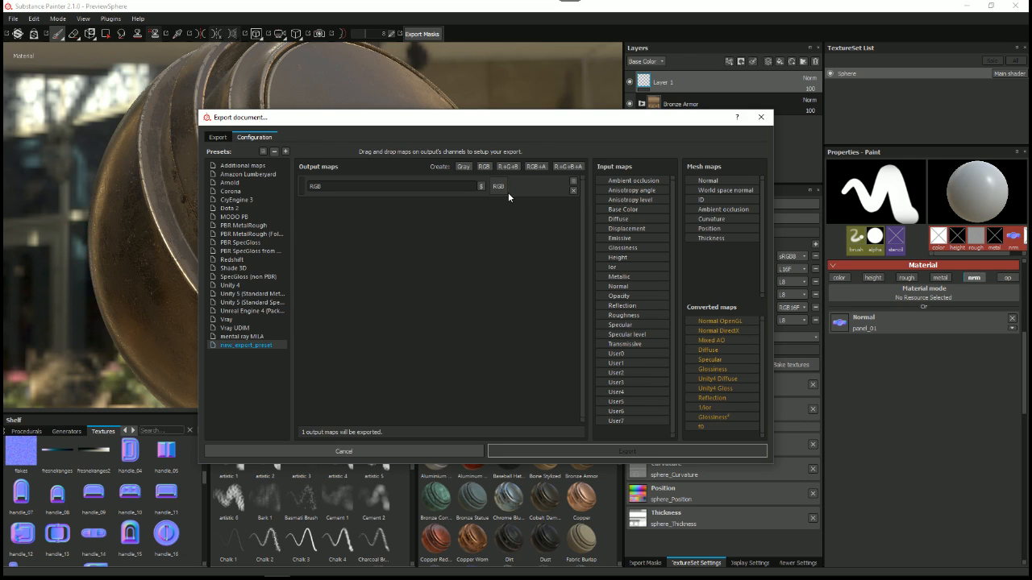
left_click(573, 192)
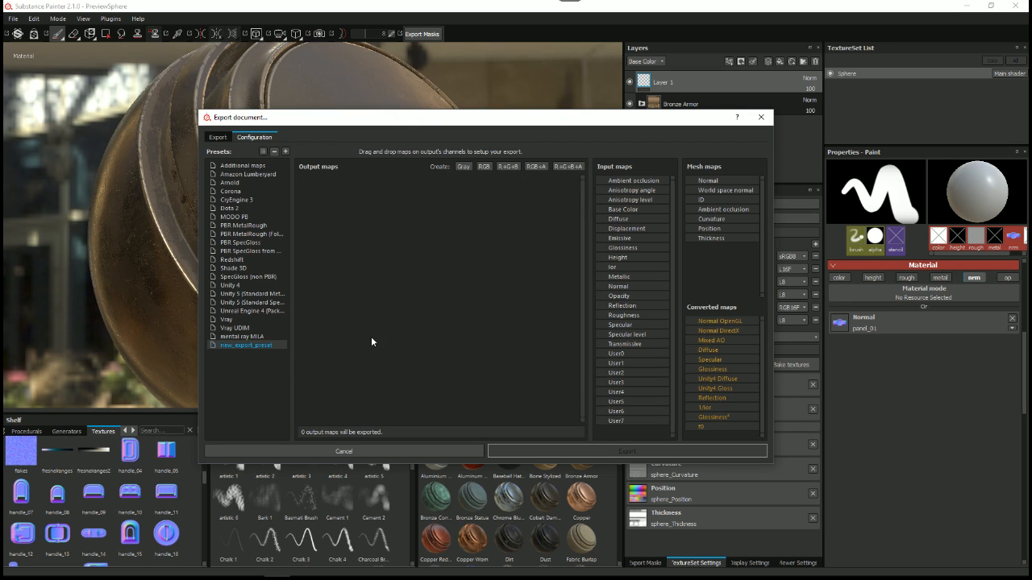
Step: Review the mental ray MILA preset's output maps against their source channels, cancel the export dialog and return to Maya
left_click(247, 337)
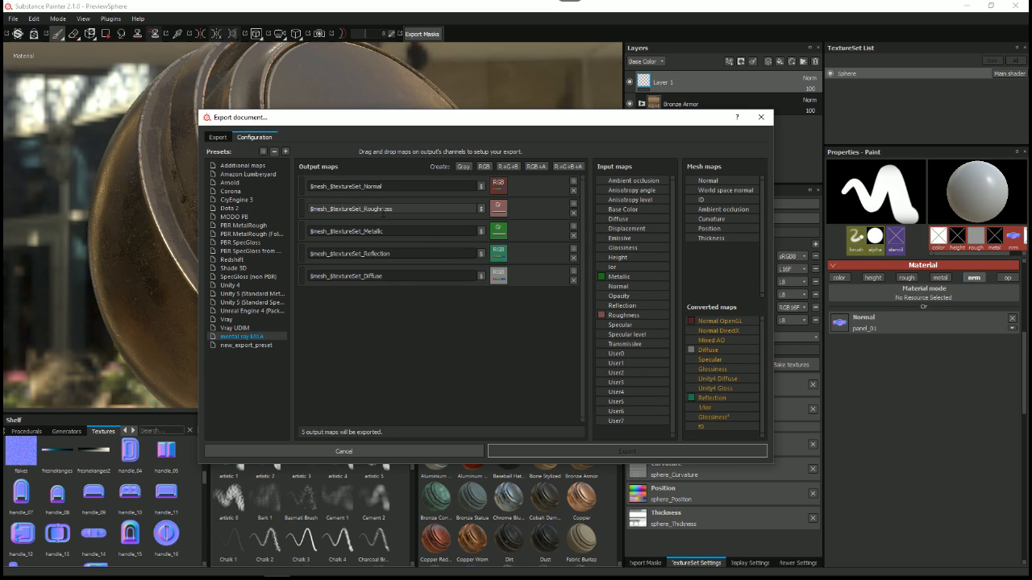
left_click_drag(389, 209, 296, 211)
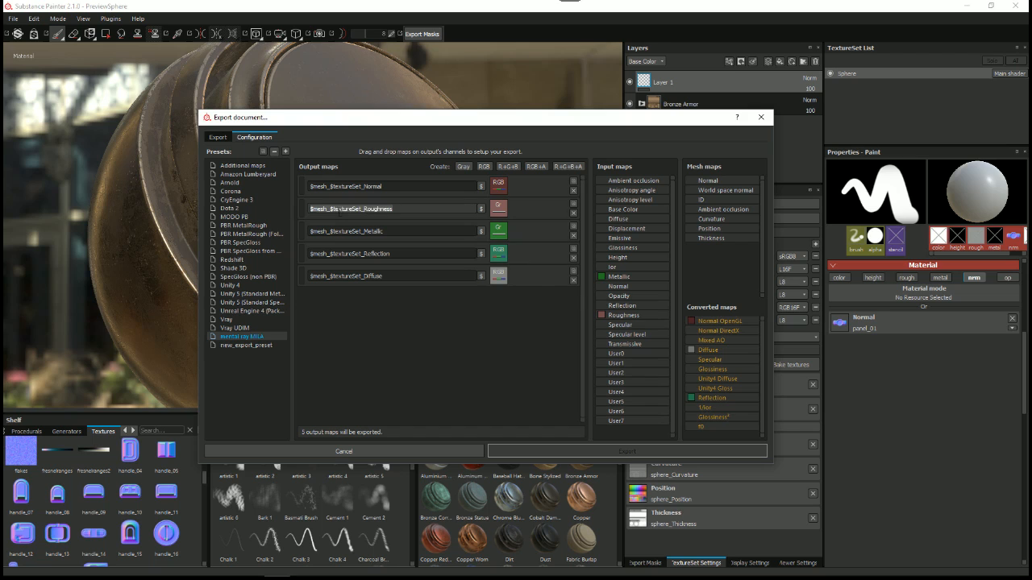
left_click_drag(424, 231, 305, 234)
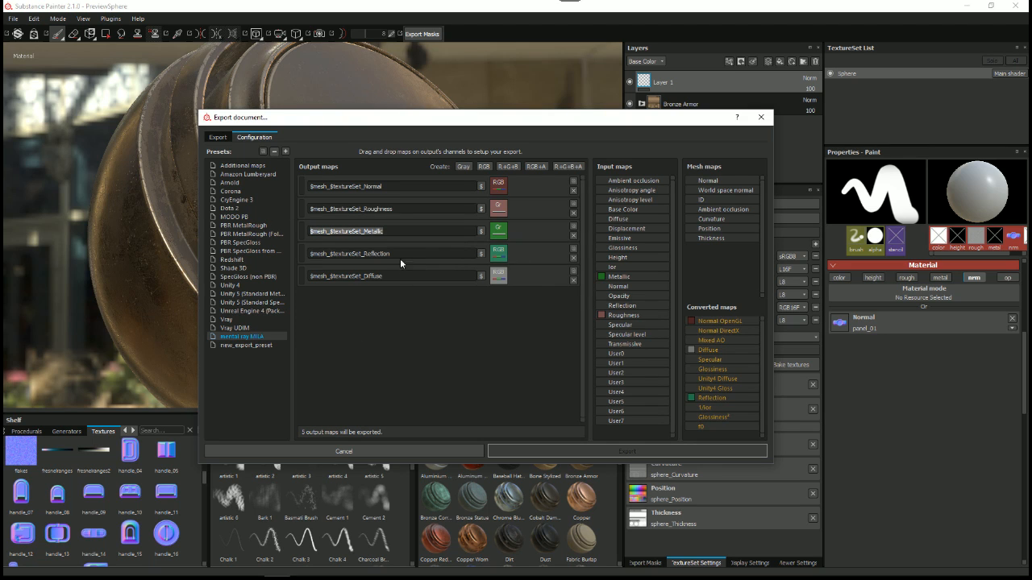
left_click_drag(398, 255, 306, 255)
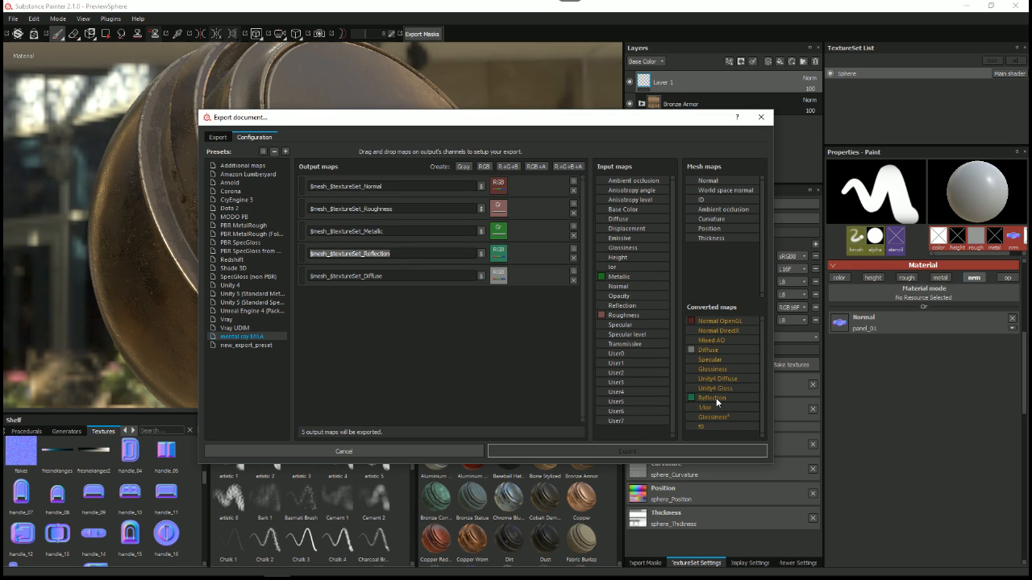
left_click_drag(397, 276, 277, 275)
left_click(387, 361)
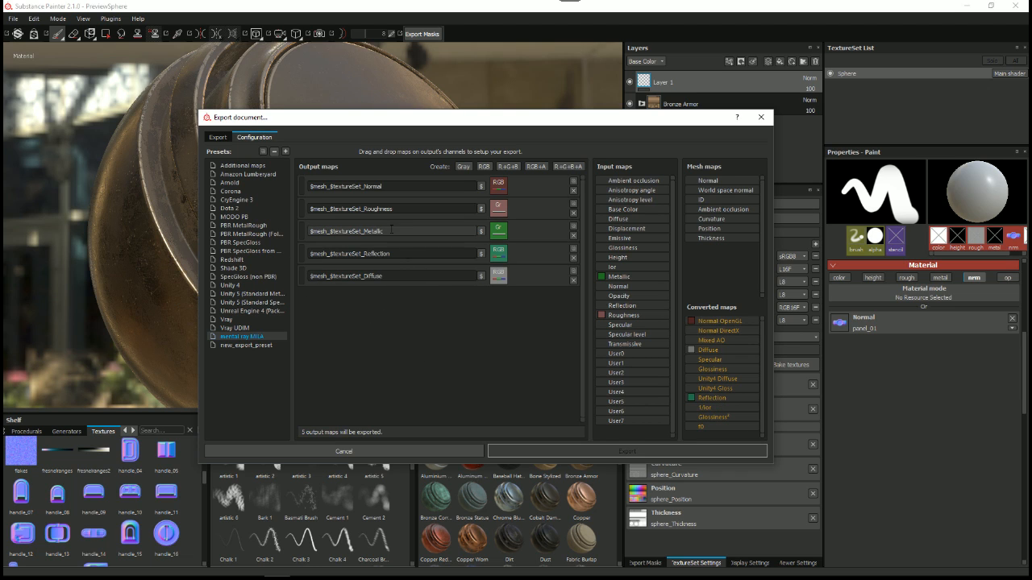
left_click_drag(390, 186, 293, 182)
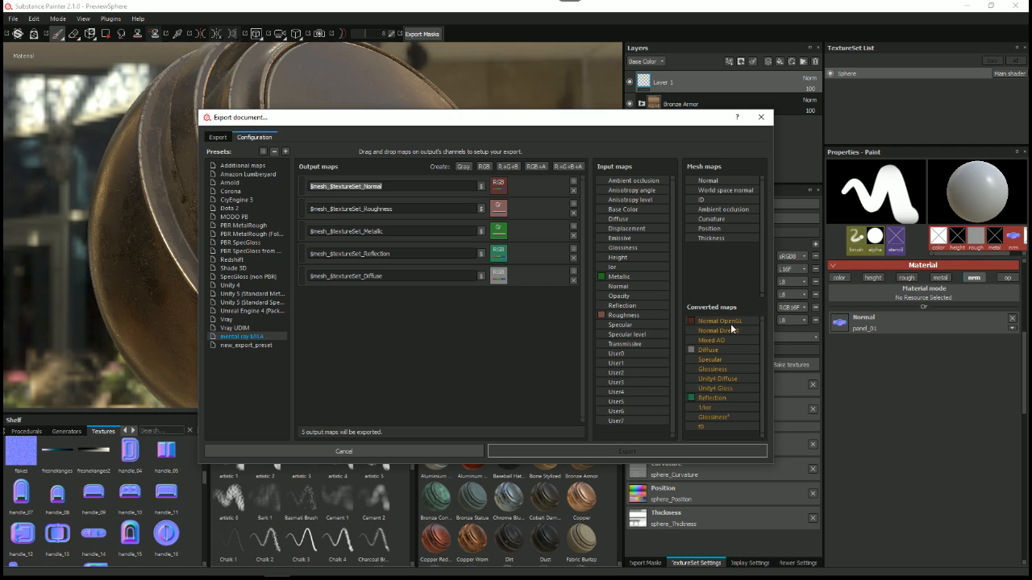
left_click(419, 454)
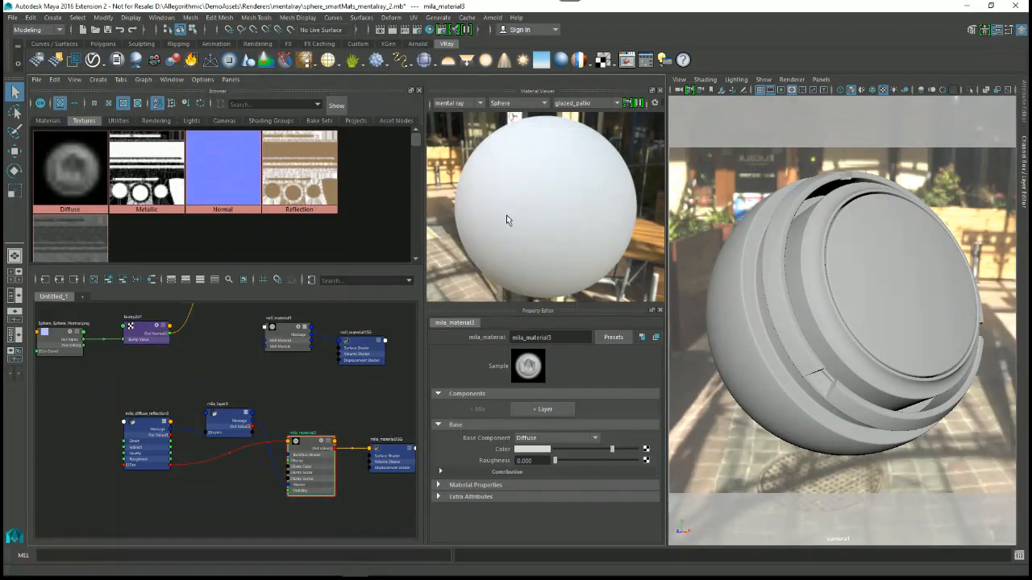
Step: Connect the Diffuse texture to mila_material3's base color and move that material's nodes further below the others in the graph
middle_click_drag(335, 433, 295, 409, "alt")
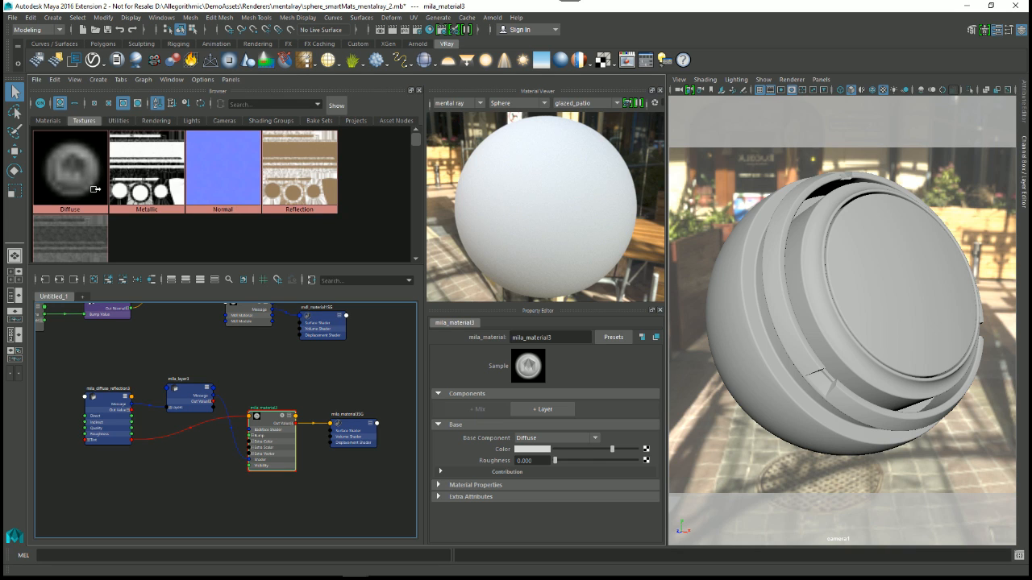
middle_click_drag(66, 157, 458, 450)
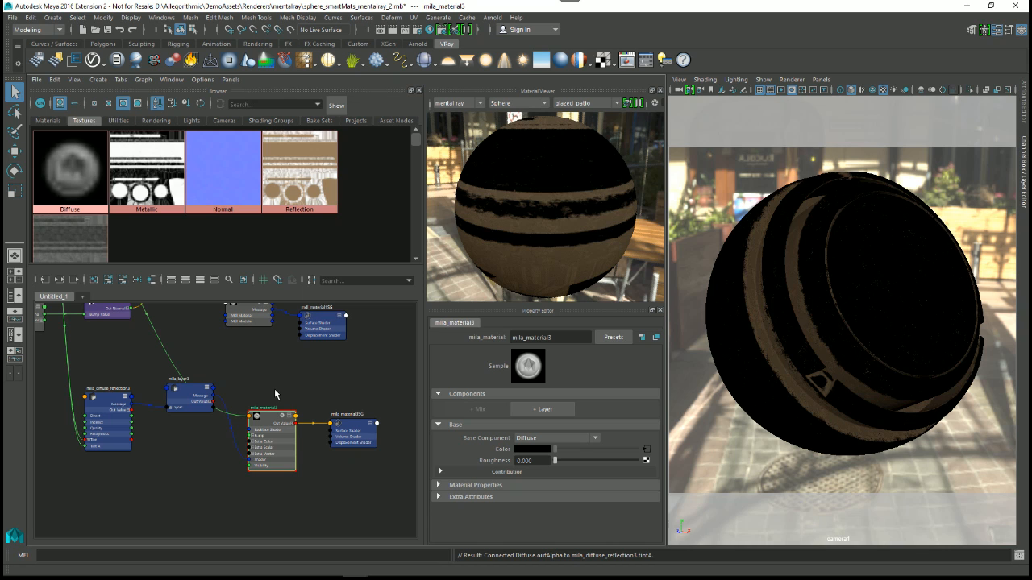
middle_click_drag(288, 446, 311, 463, "alt")
scroll(312, 462, "down", 2)
left_click_drag(167, 393, 357, 488)
left_click_drag(304, 453, 314, 494)
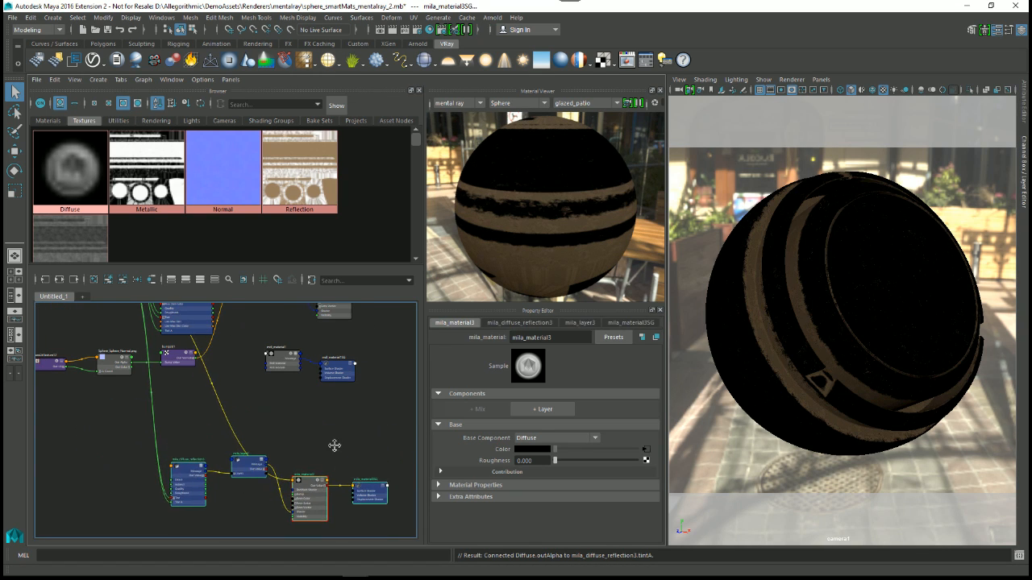
key("f")
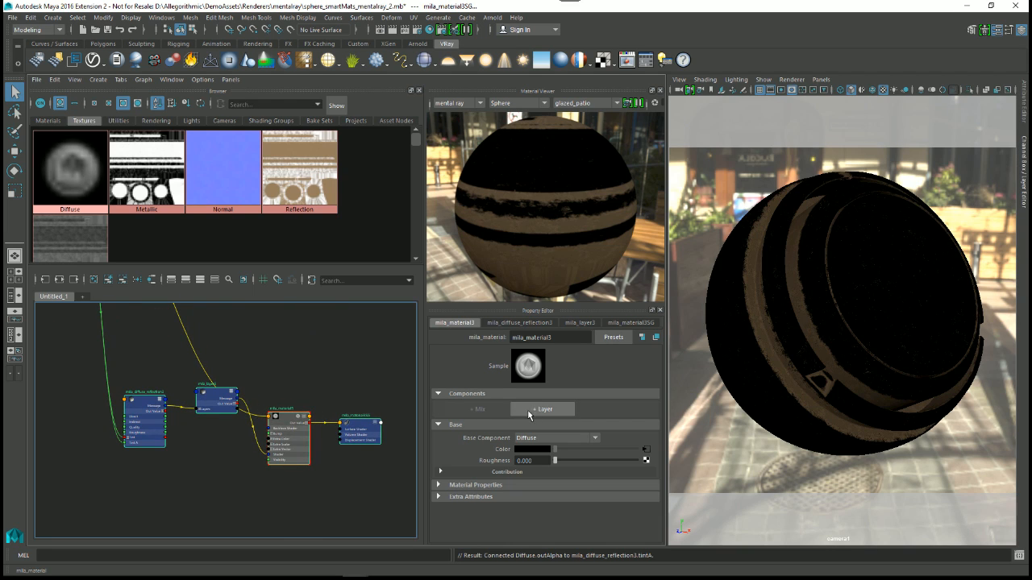
Step: Add a Fresnel Layer with a Glossy Reflection component to mila_material3 and make the Property Editor taller
left_click(540, 410)
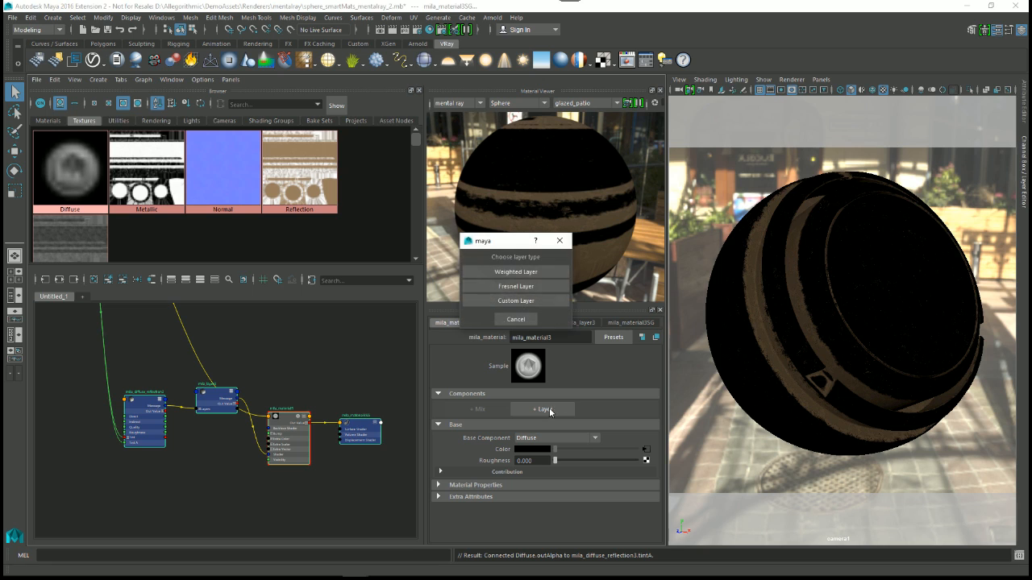
left_click(514, 288)
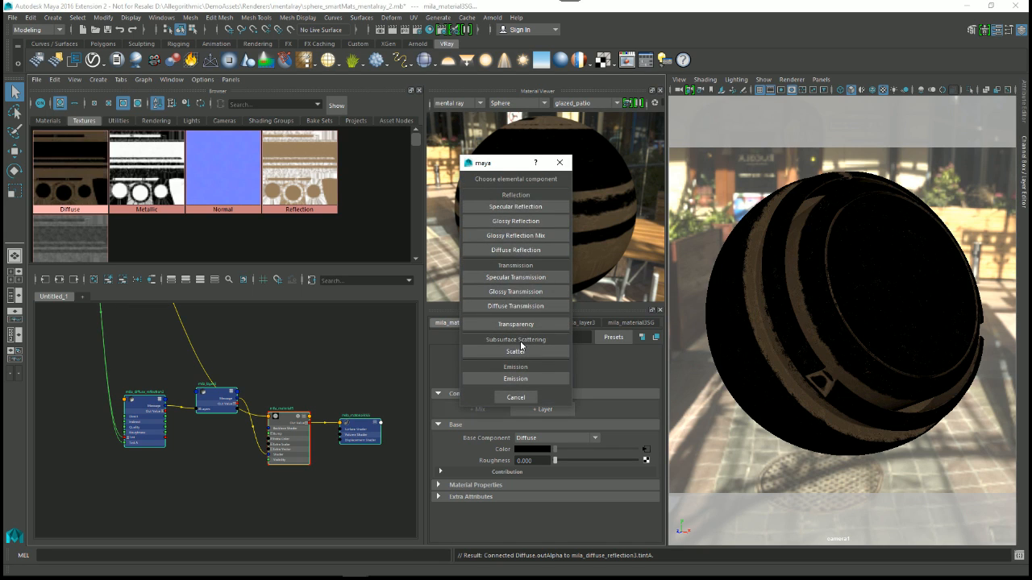
left_click(513, 221)
left_click_drag(633, 313, 632, 293)
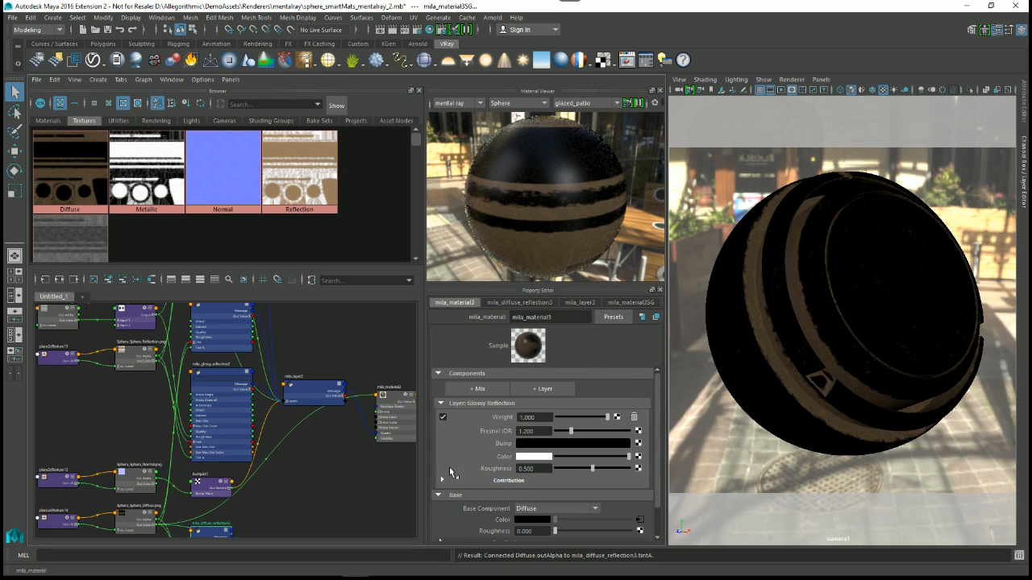
Step: Set the glossy reflection layer's Fresnel IOR to 50
left_click(519, 432)
type("50")
key("Return")
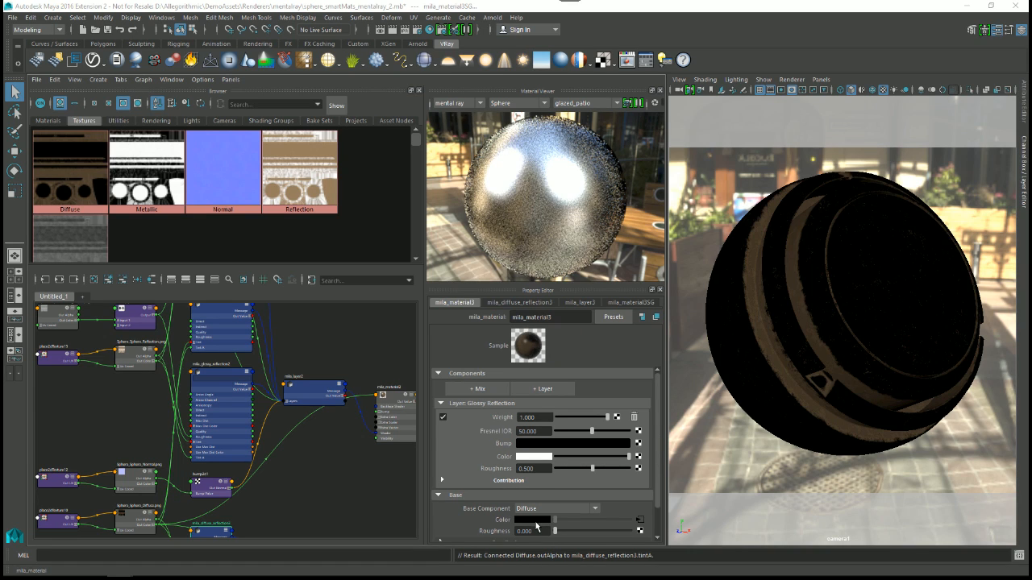
Step: Try a light tan color on the glossy reflection layer
left_click(533, 457)
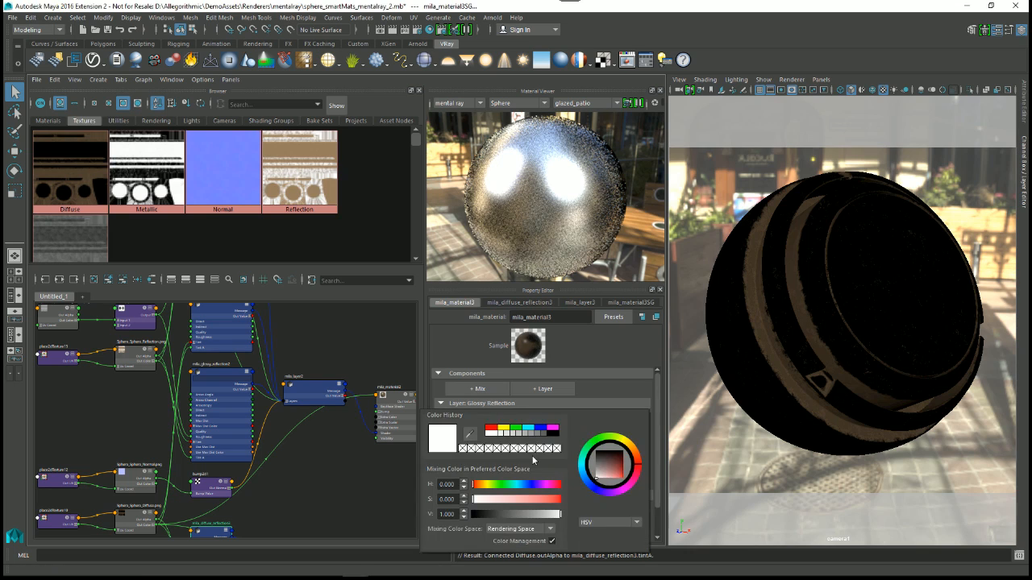
left_click(634, 454)
left_click(611, 474)
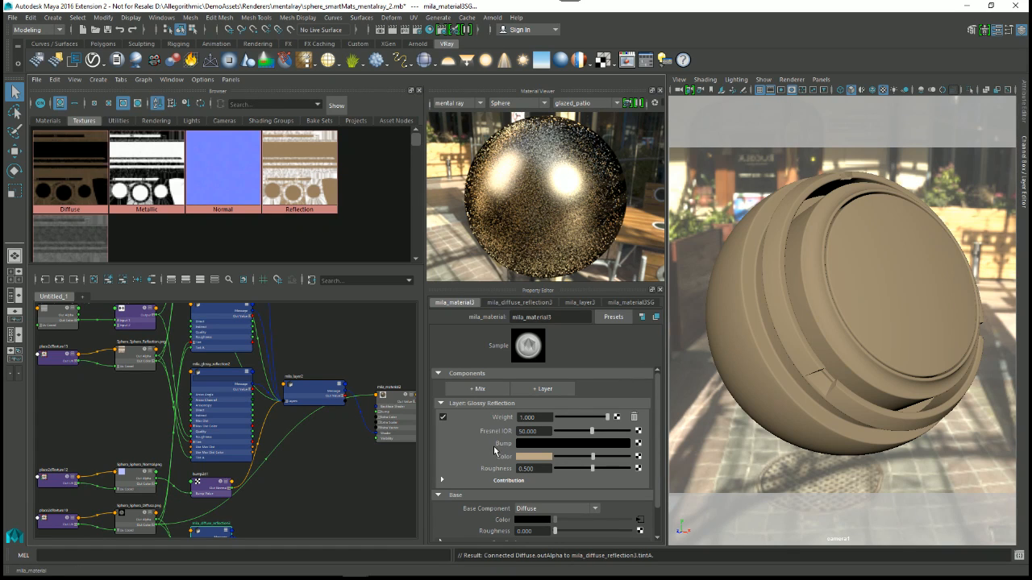
Step: Connect the Reflection texture to the glossy reflection layer's Color and the Metallic texture to its Weight
middle_click_drag(278, 153, 478, 468)
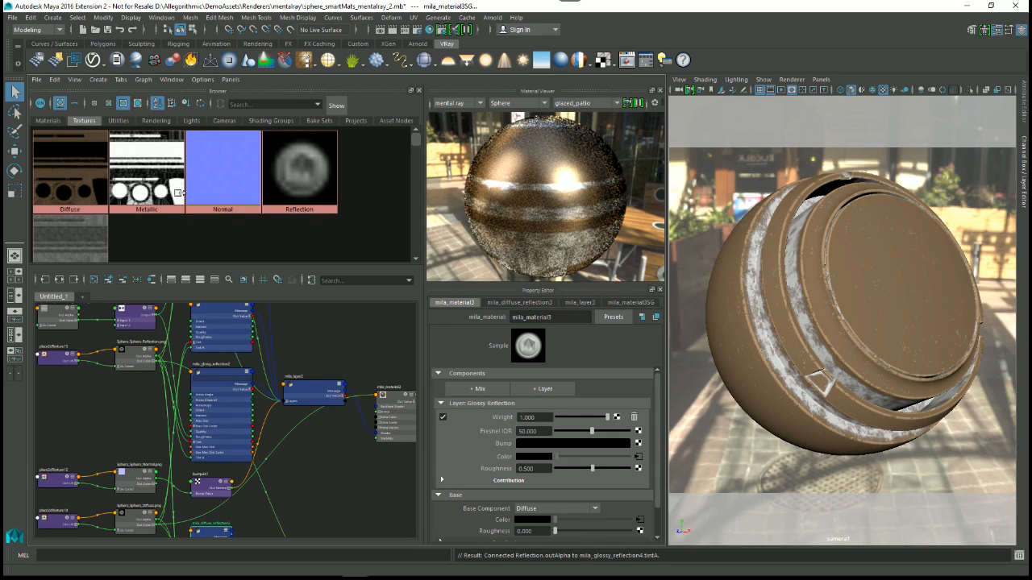
middle_click_drag(149, 167, 500, 429)
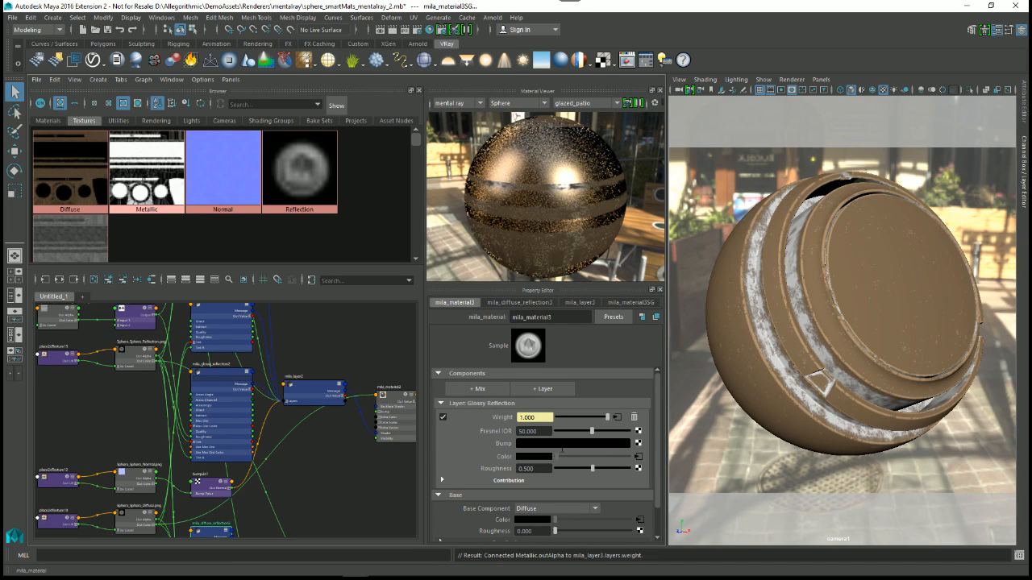
Step: Locate the bump2d1 node driven by the Normal texture in the graph and examine its bump attributes
middle_click_drag(132, 351, 227, 498, "alt")
middle_click_drag(216, 433, 180, 381, "alt")
mouse_move(232, 458)
middle_mouse_down("alt")
mouse_move(210, 415)
mouse_move(196, 321)
middle_mouse_up("alt")
scroll(200, 350, "up", 3)
middle_click_drag(127, 461, 225, 436, "alt")
left_click_drag(158, 398, 42, 386)
left_click_drag(275, 402, 113, 383)
middle_click_drag(377, 424, 250, 414, "alt")
left_click_drag(290, 416, 89, 381)
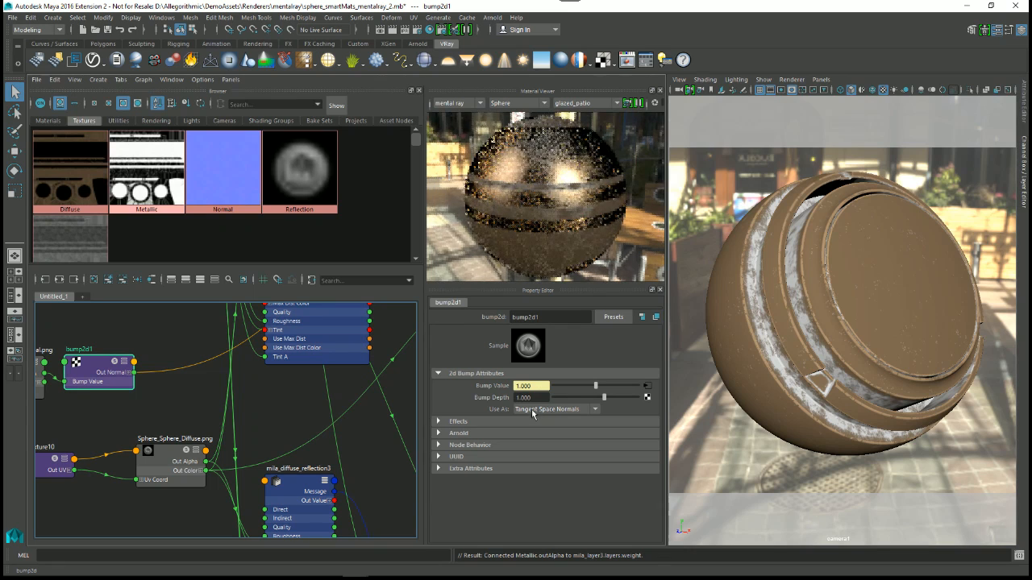
Step: Select the normal map's placement, texture and bump2d1 nodes together and move them further from the reflection nodes
scroll(288, 432, "down", 3)
right_click_drag(184, 377, 150, 393, "alt")
left_click_drag(124, 378, 221, 428)
left_click_drag(204, 398, 148, 396)
middle_click_drag(307, 452, 231, 451, "alt")
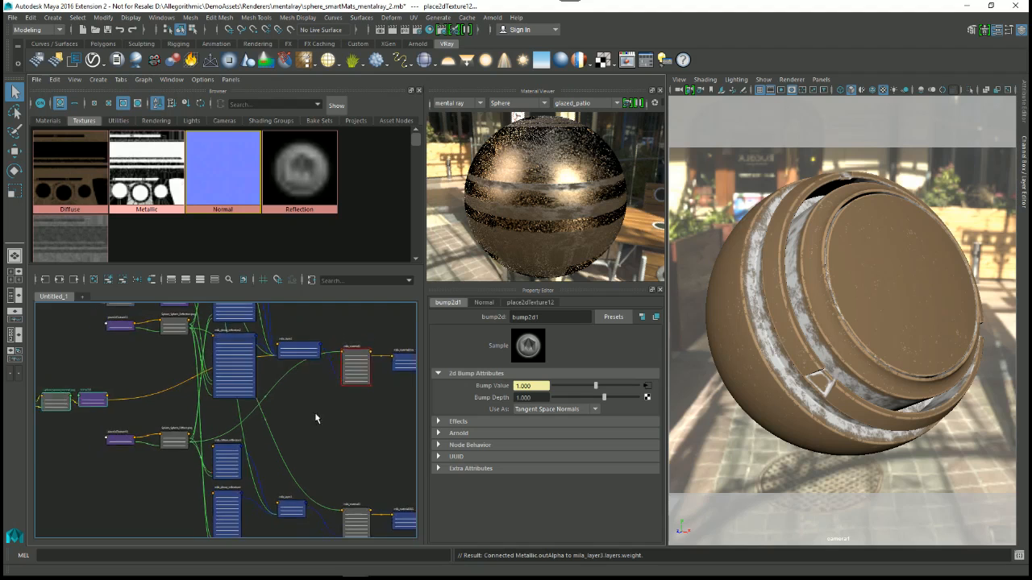
Step: Select mila_material3 and connect bump2d1 to the Bump input of its glossy reflection layer
right_click_drag(374, 411, 356, 413, "alt")
middle_click_drag(356, 424, 350, 376, "alt")
left_click(339, 459)
middle_click_drag(238, 392, 288, 413, "alt")
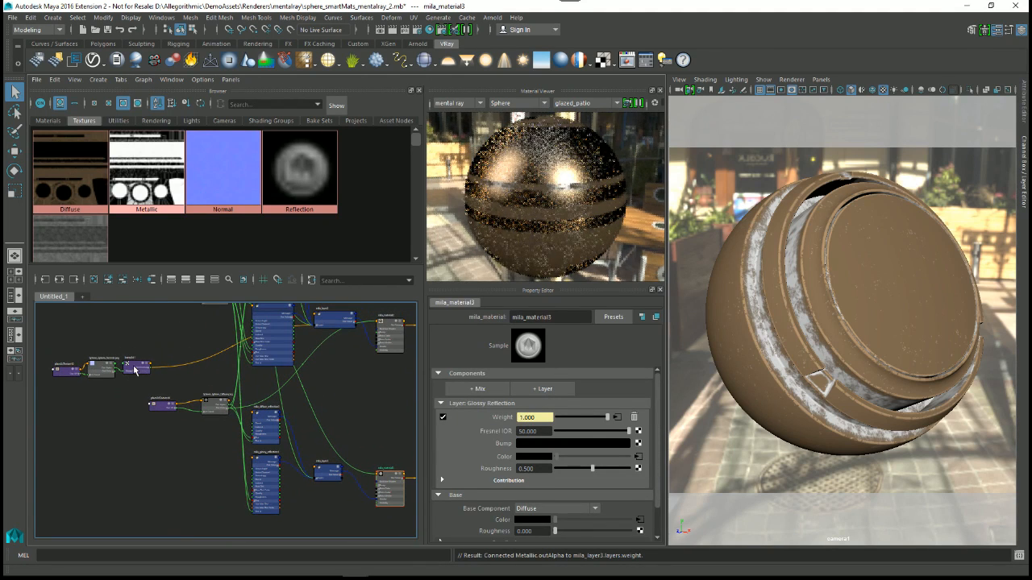
middle_click_drag(138, 342, 496, 443)
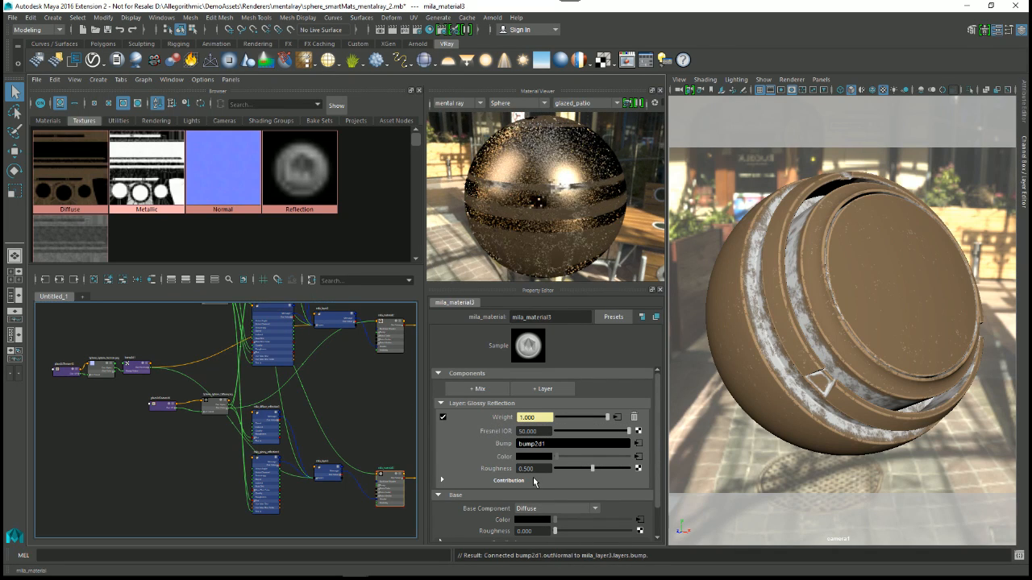
Step: Try the glossy reflection layer's roughness at 0 and 0.962, and leave it at 0.406
scroll(366, 458, "up", 3)
middle_click_drag(366, 458, 247, 428, "alt")
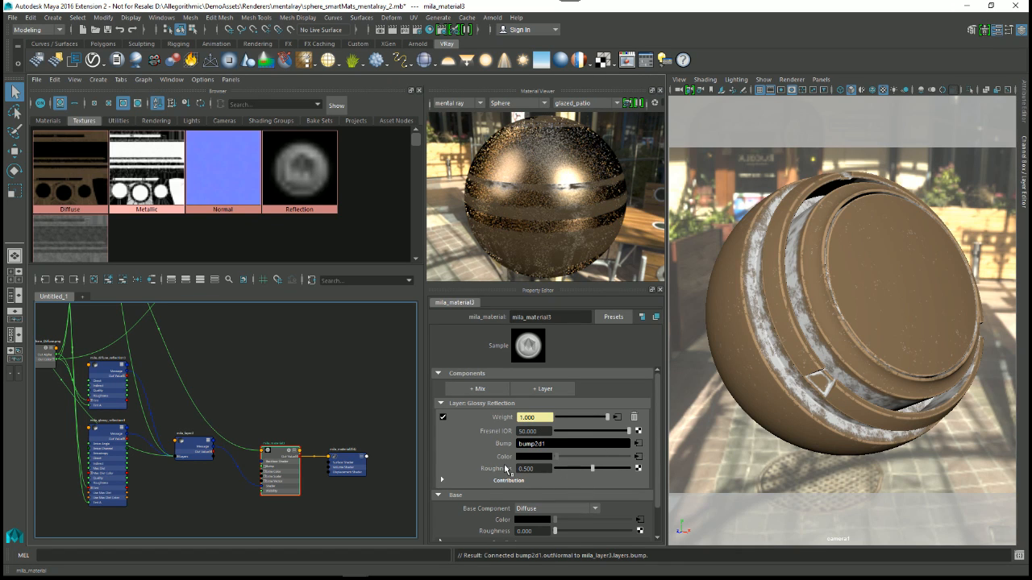
scroll(391, 378, "up", 2)
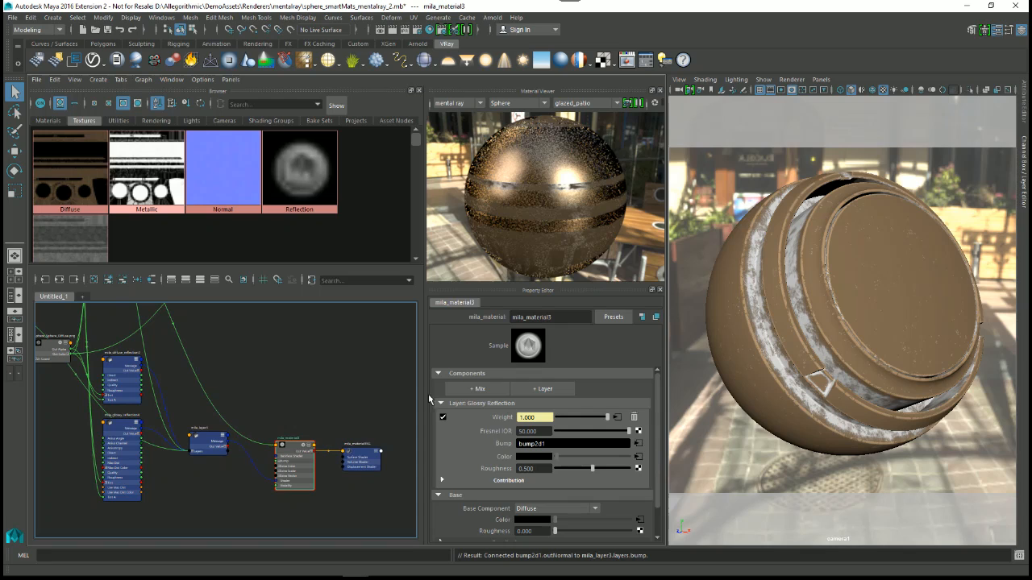
left_click_drag(559, 468, 550, 468)
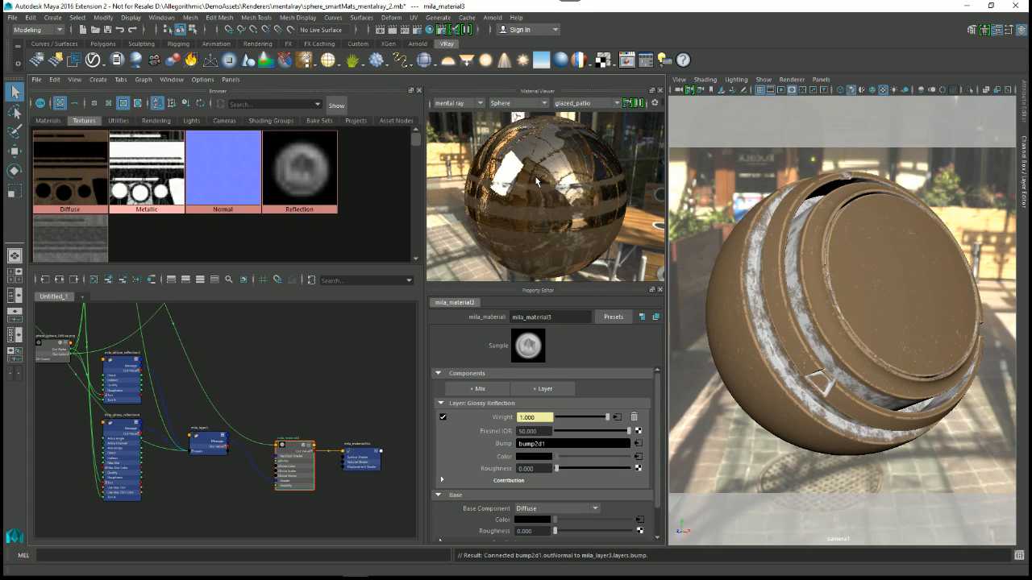
left_click_drag(615, 470, 624, 469)
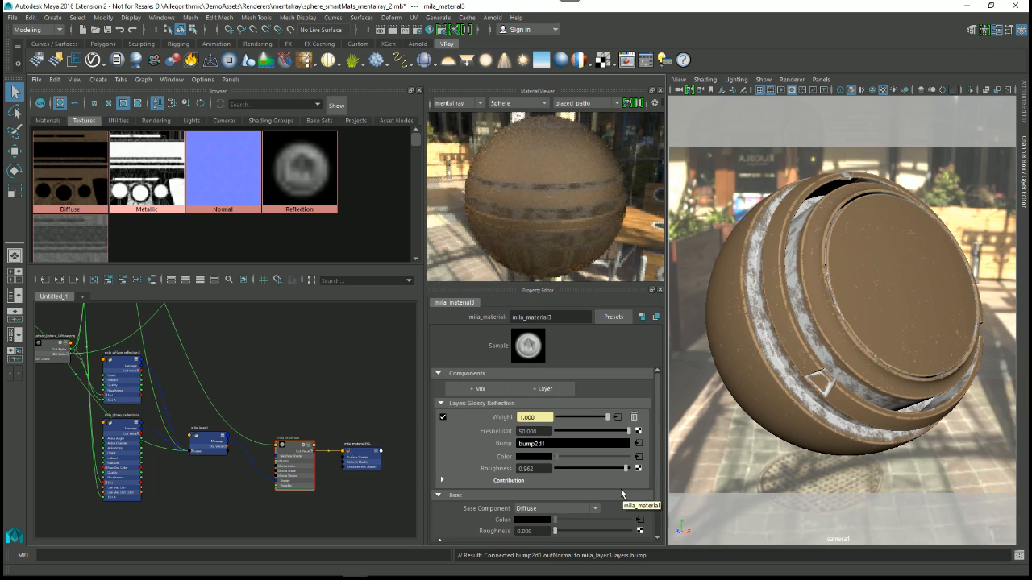
left_click(587, 470)
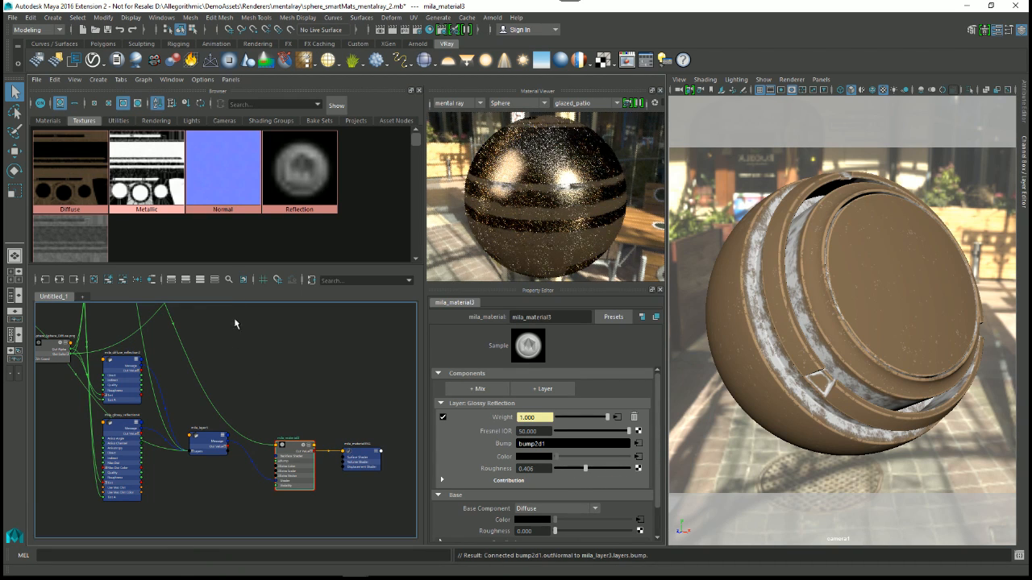
Step: Make the texture browser area taller to show the Roughness texture
left_click_drag(230, 266, 231, 297)
right_click_drag(296, 395, 285, 414, "alt")
middle_click_drag(285, 414, 324, 419, "alt")
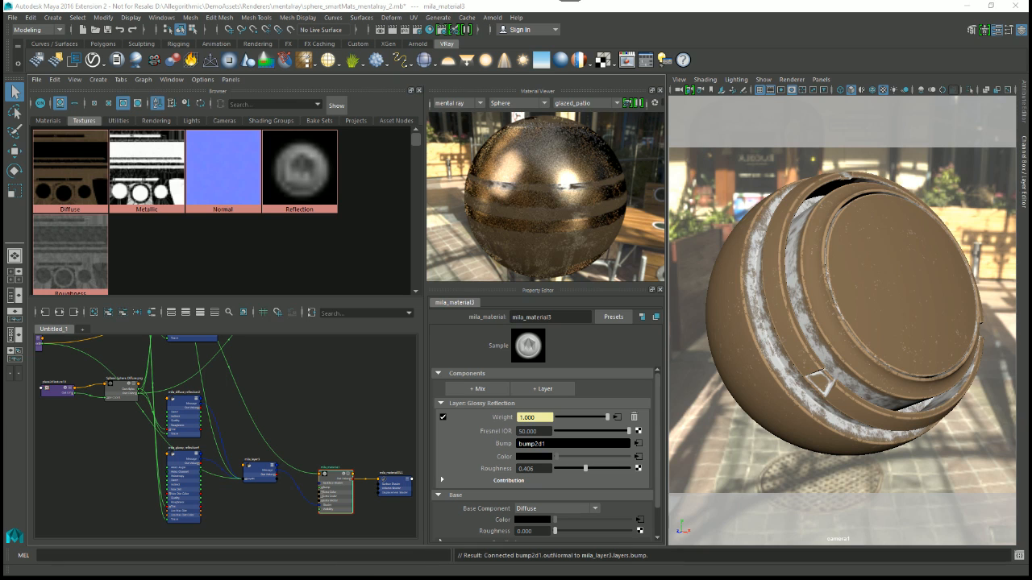
Step: Switch to Substance Painter, view the preset list and output maps in a repositioned, slightly wider export configuration dialog, and cancel it
key("alt+Tab")
right_click(509, 103)
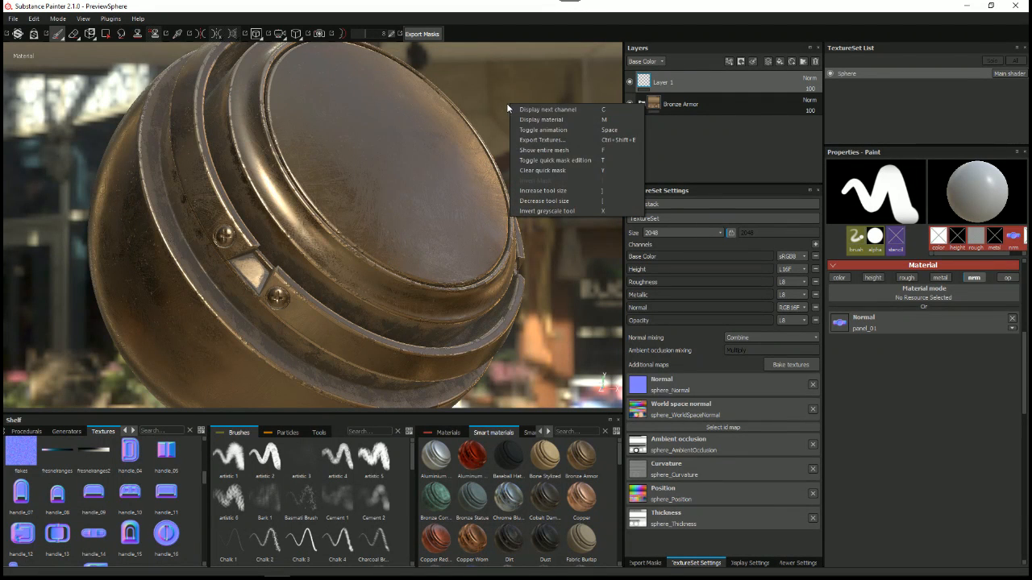
left_click(535, 147)
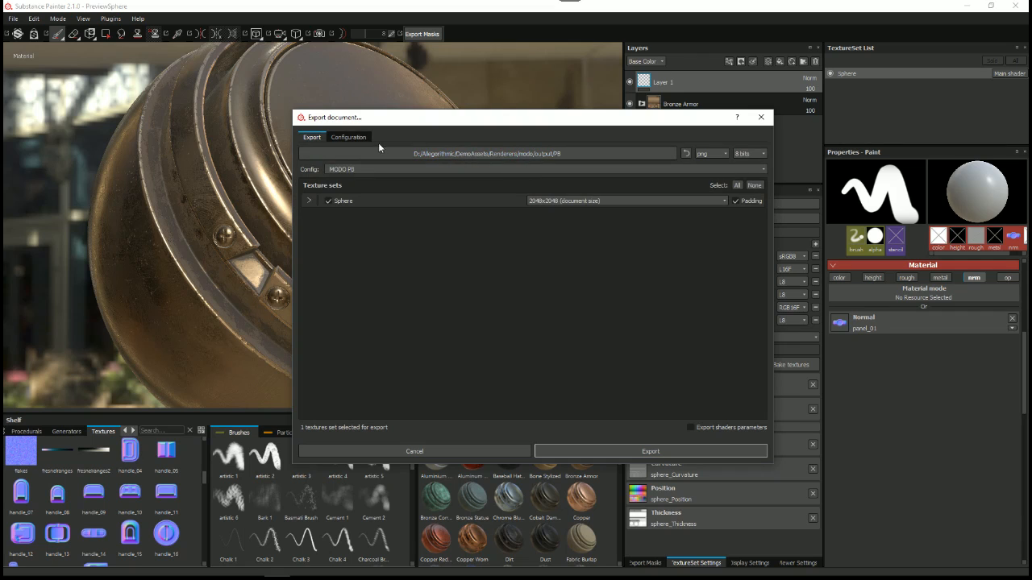
left_click(360, 141)
left_click_drag(387, 117, 187, 44)
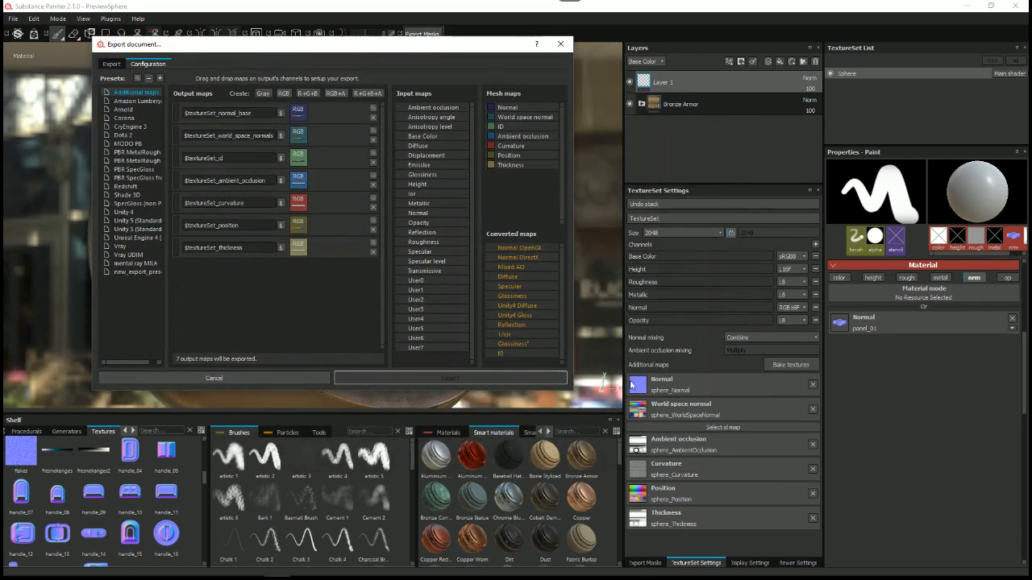
left_click_drag(570, 388, 576, 390)
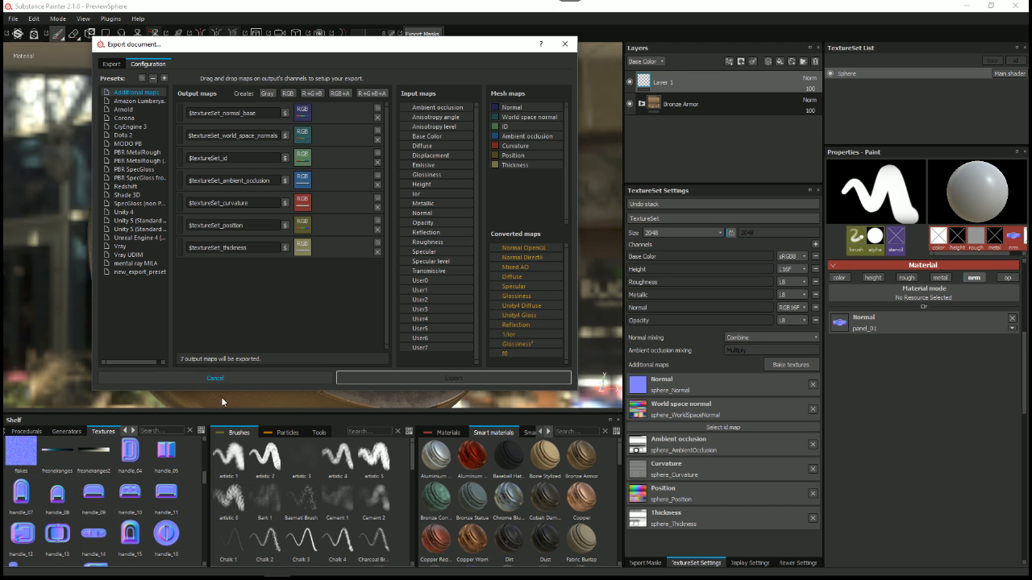
left_click(241, 379)
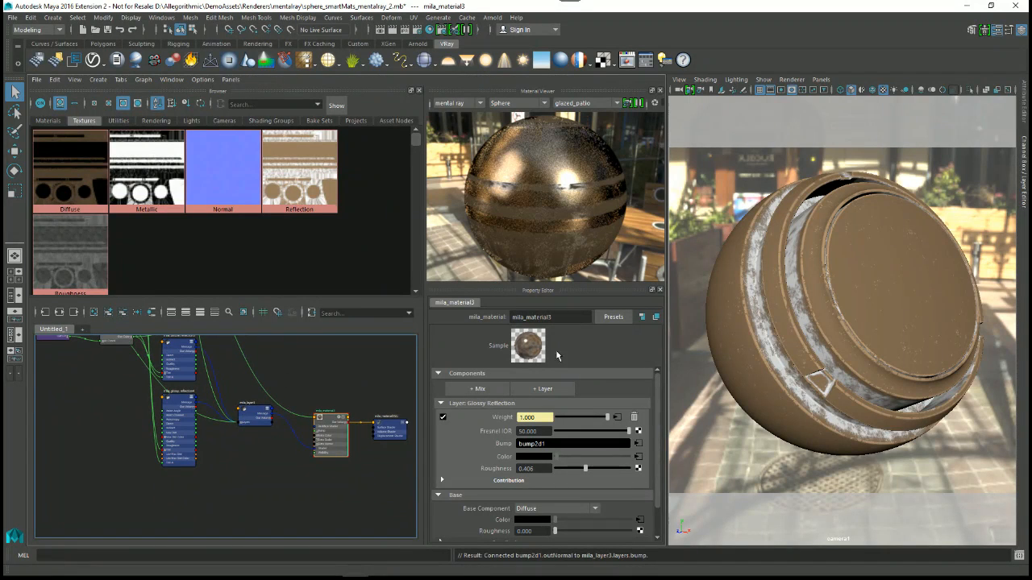
Step: Switch to Maya and select the Sphere_Sphere_Roughness.png file node in the graph to examine its file attributes and color space
middle_click_drag(208, 403, 292, 429, "alt")
middle_click_drag(236, 340, 283, 434, "alt")
scroll(279, 433, "up", 2)
middle_click_drag(239, 384, 184, 466, "alt")
middle_click_drag(177, 383, 210, 394, "alt")
scroll(200, 437, "up", 1)
middle_click_drag(197, 440, 215, 429, "alt")
left_click_drag(110, 399, 146, 372)
middle_click_drag(210, 456, 244, 405, "alt")
scroll(251, 441, "down", 3)
left_click_drag(228, 353, 194, 493)
middle_click_drag(228, 504, 217, 385, "alt")
left_click_drag(172, 378, 209, 412)
scroll(231, 441, "up", 6)
mouse_move(246, 448)
middle_mouse_down("alt")
mouse_move(255, 460)
mouse_move(244, 463)
middle_mouse_up("alt")
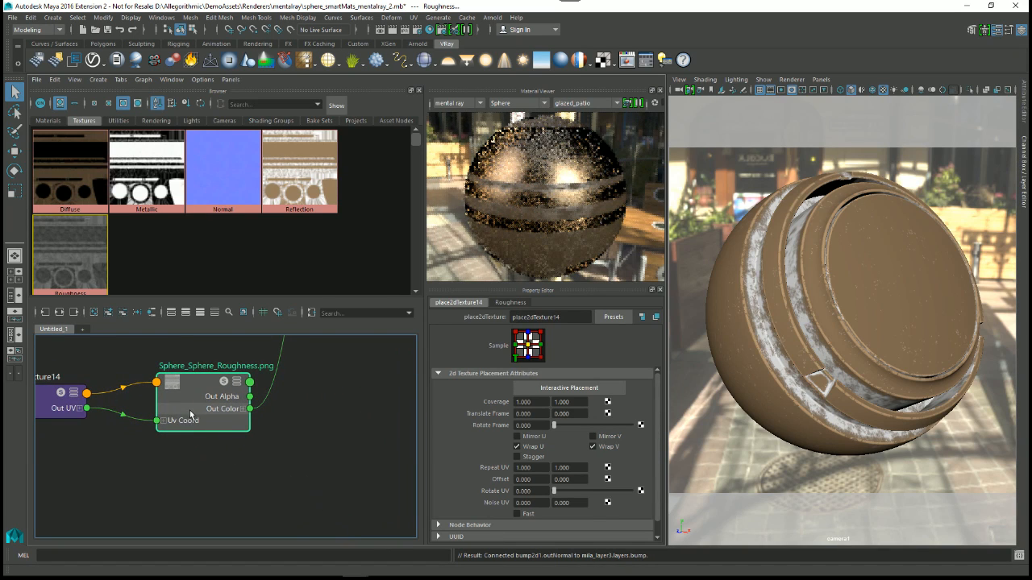
left_click(190, 411)
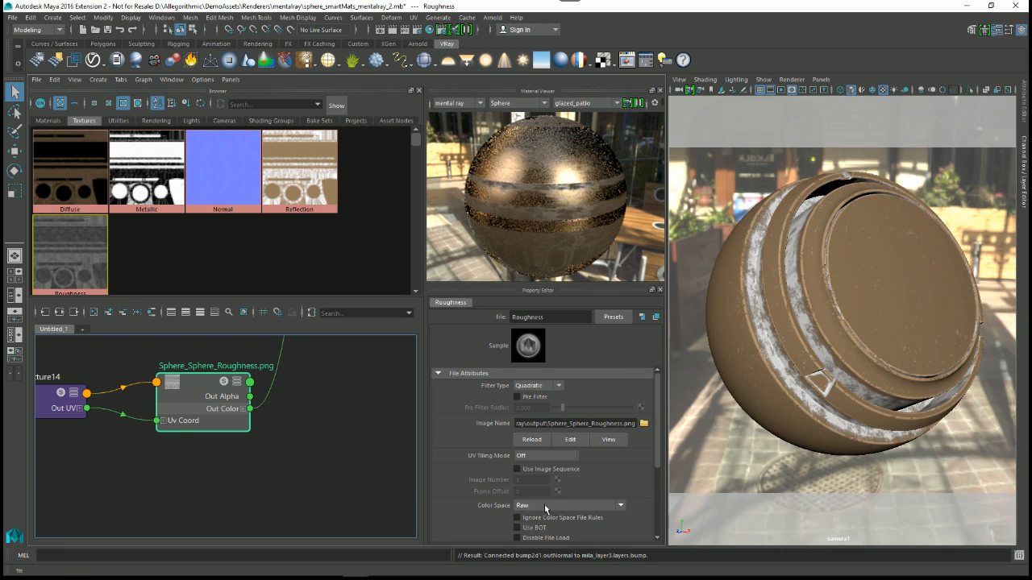
Step: Open the node creation window, enlarge it, and search for "ramp" and for "mult" nodes
middle_click_drag(271, 439, 211, 425, "alt")
scroll(243, 433, "down", 1)
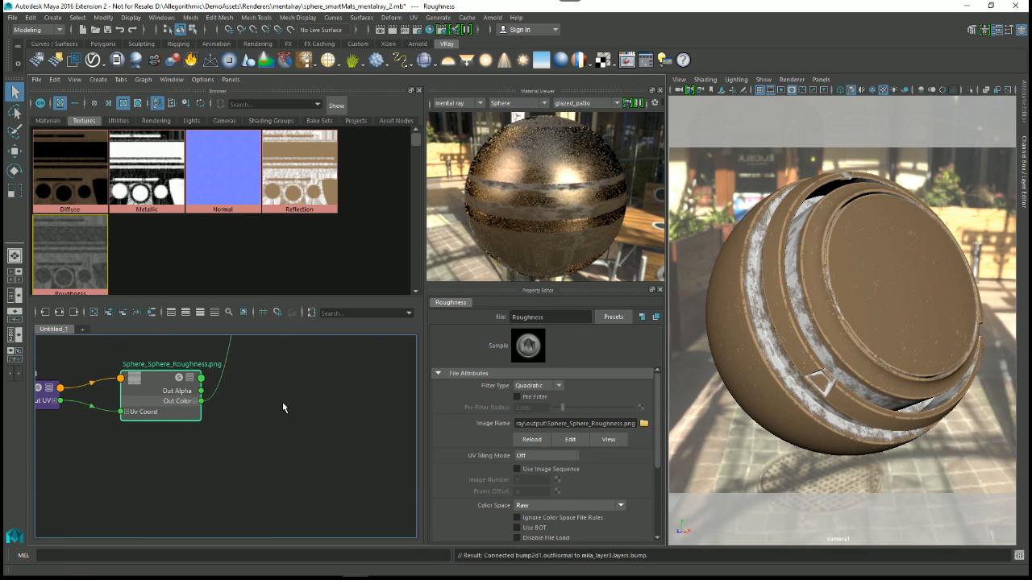
right_click_drag(281, 396, 281, 358)
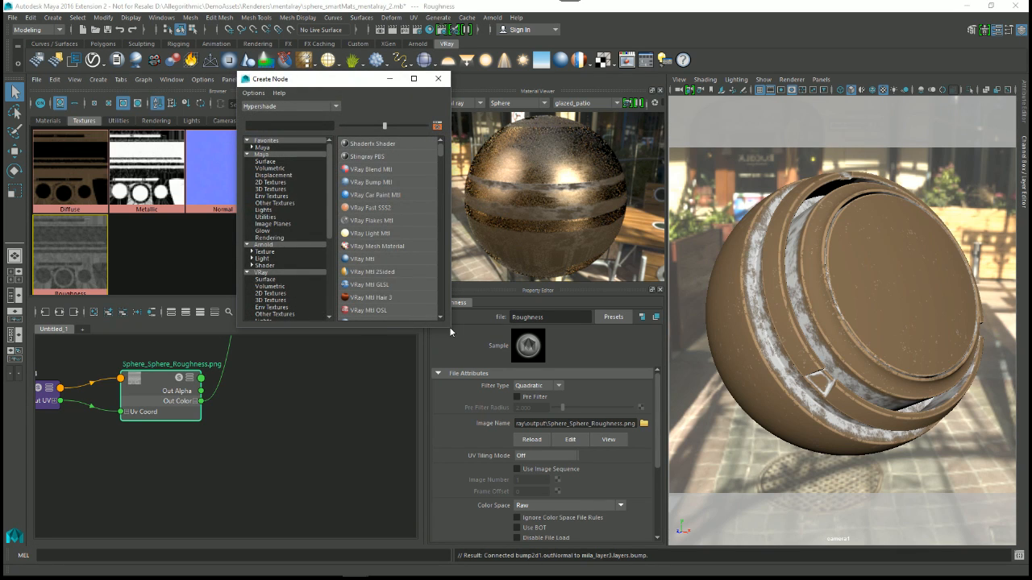
left_click_drag(451, 331, 592, 487)
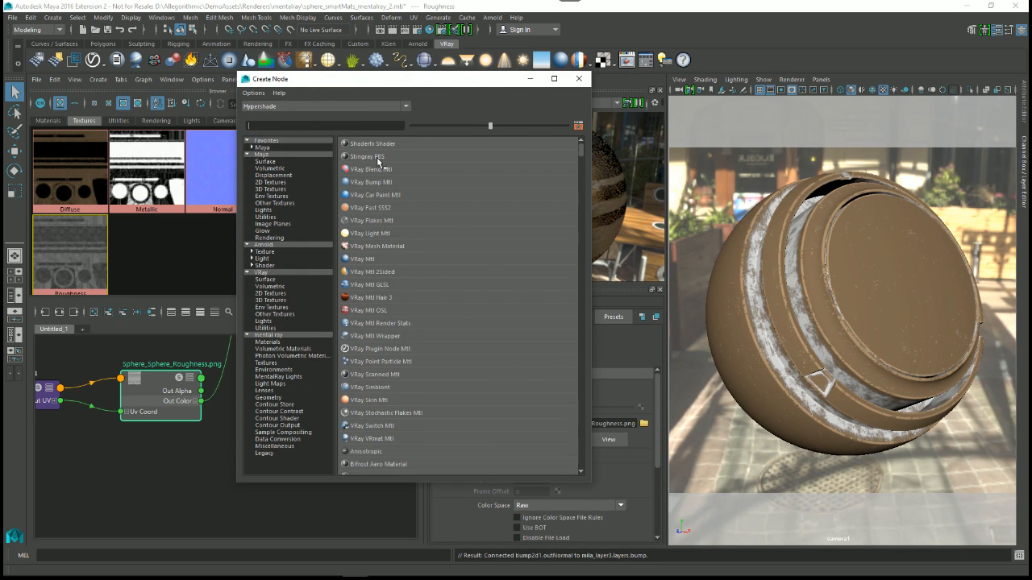
type("ma")
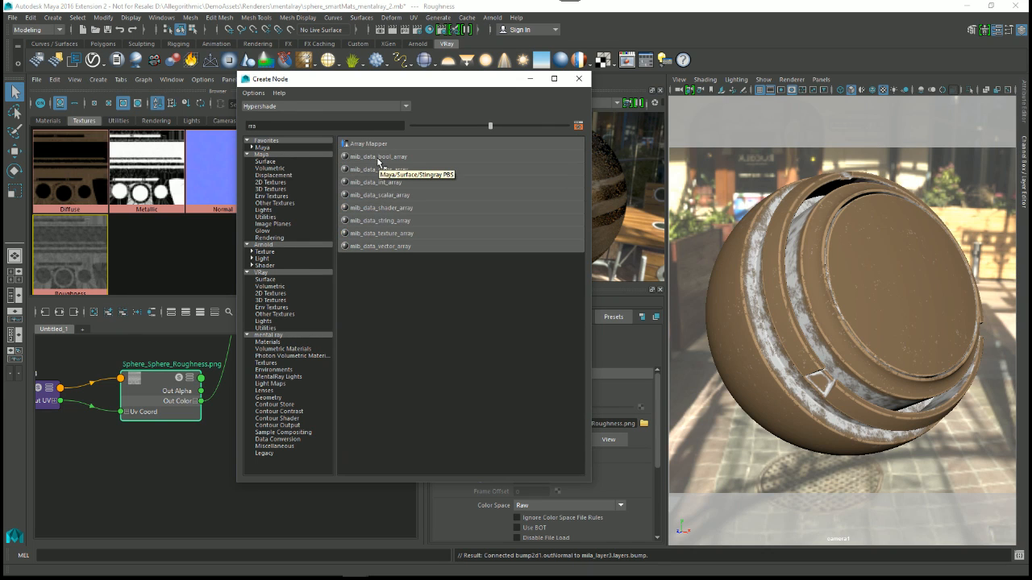
key("BackSpace")
key("BackSpace")
type("ra")
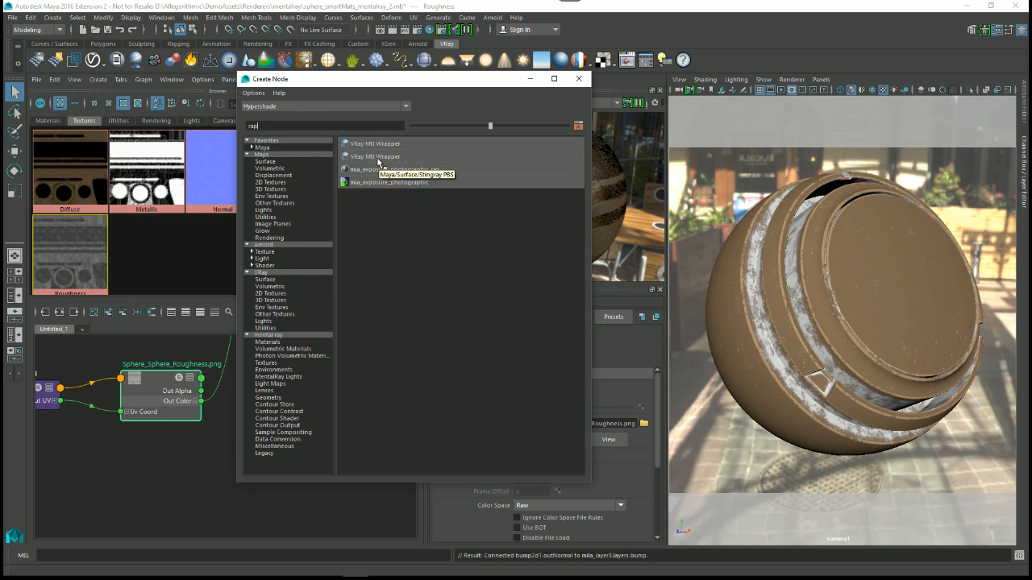
type("mp")
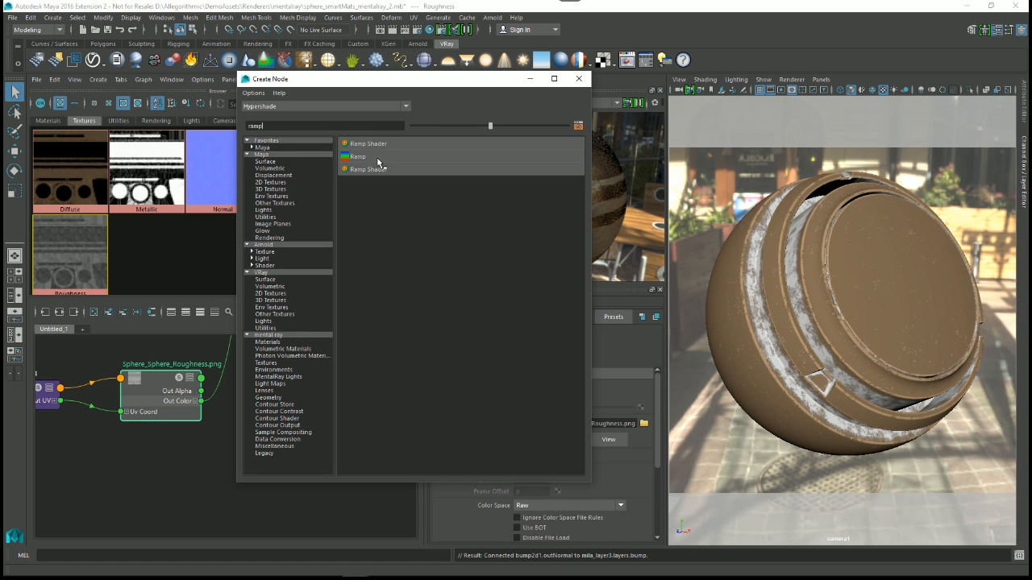
left_click_drag(277, 127, 202, 117)
type("mult")
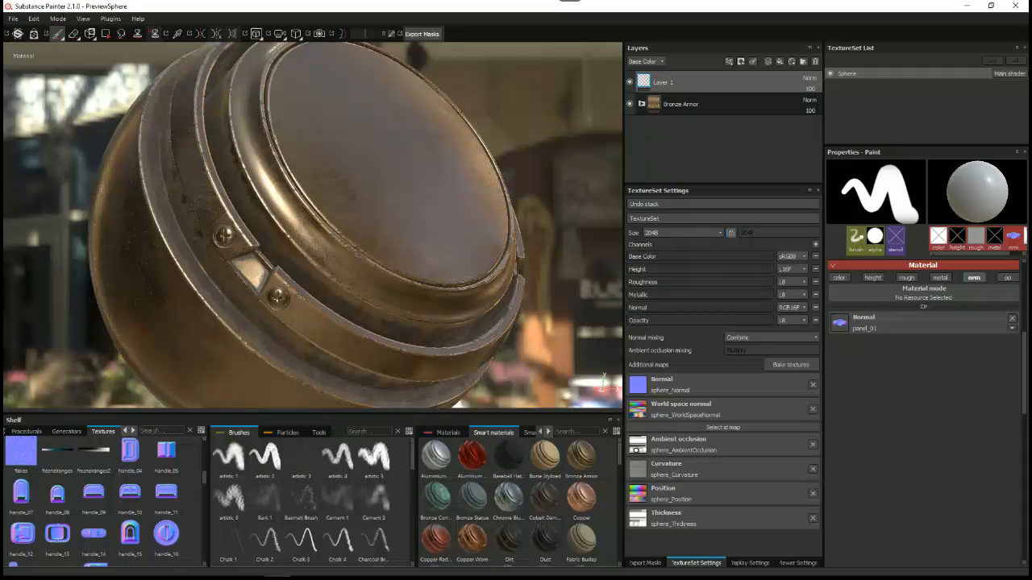
Step: Switch to Substance Painter and cycle the viewport through the sphere's single channels, including Metallic and Height
left_click_drag(381, 310, 367, 263, "alt")
key("c")
key("c")
key("c")
key("c")
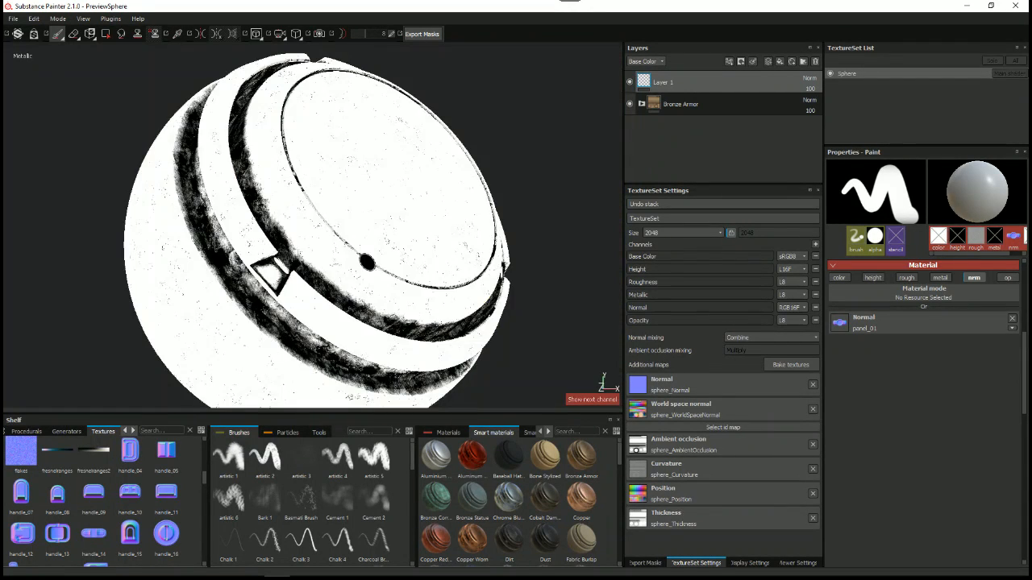
key("c")
key("c")
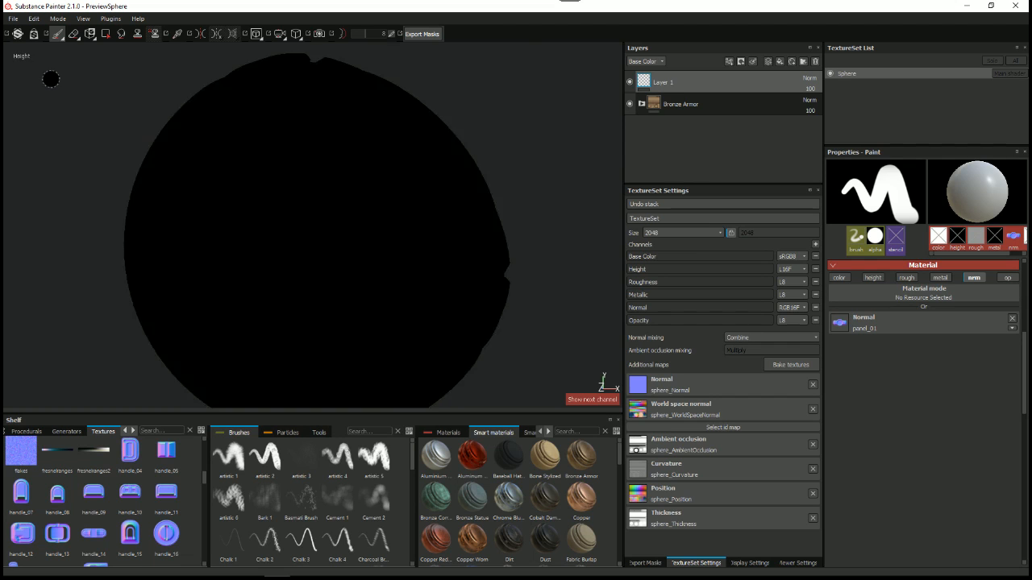
mouse_move(383, 246)
left_mouse_down("alt")
mouse_move(369, 272)
mouse_move(392, 280)
left_mouse_up("alt")
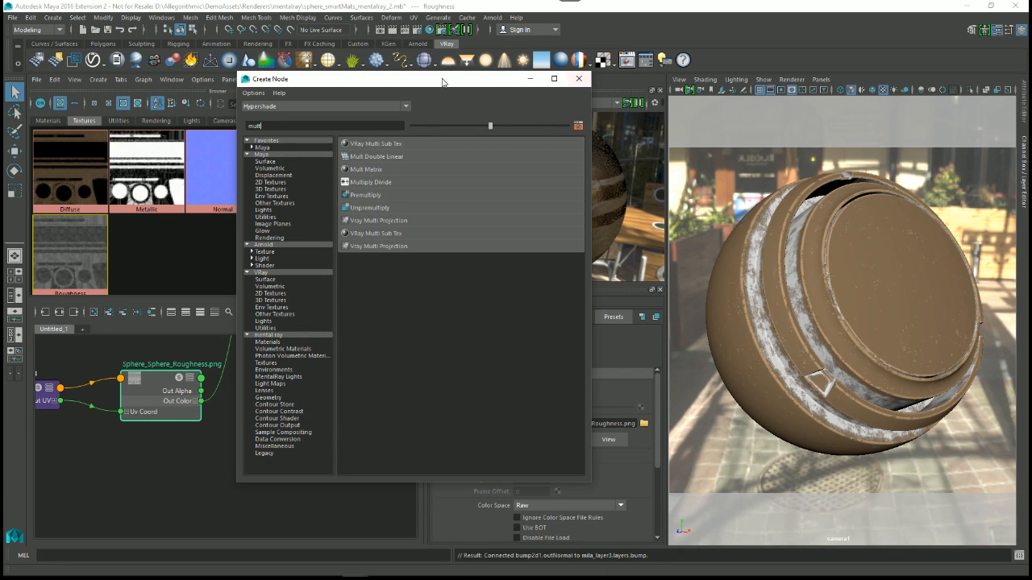
Step: Switch to Maya, create a Multiply Divide node from the "mult" search, and close the node creation window
left_click_drag(446, 80, 726, 71)
left_click(649, 172)
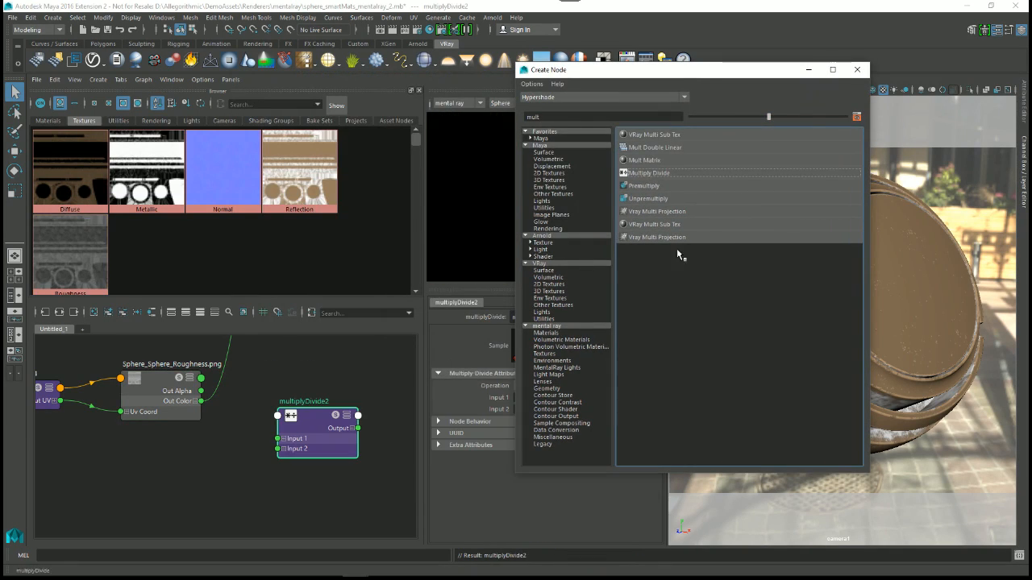
left_click(856, 71)
Step: Connect the Roughness texture's Out Color to Input 1 of the multiplyDivide2 node
middle_click_drag(196, 428, 192, 403, "alt")
right_click_drag(193, 404, 243, 448, "alt")
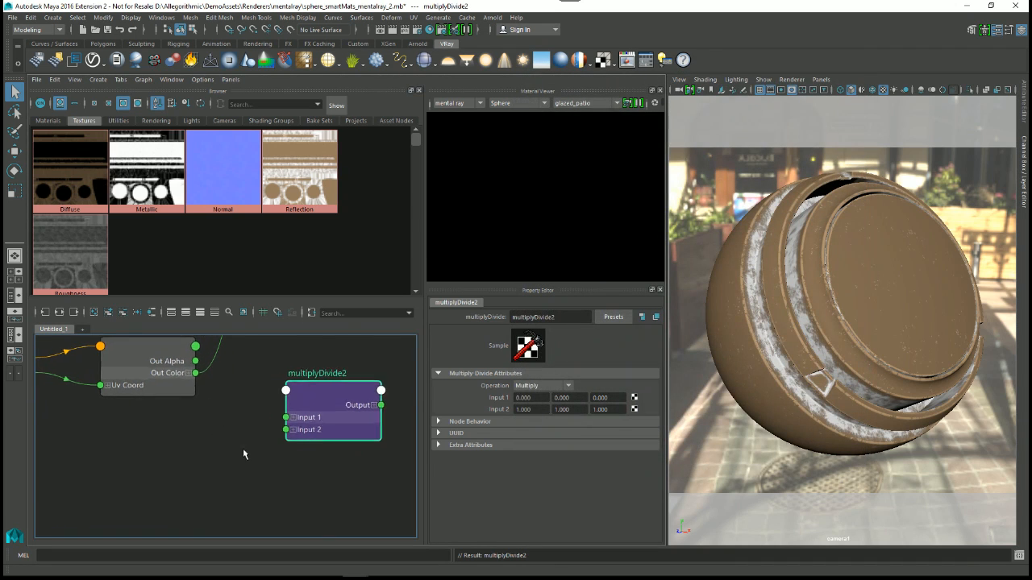
left_click_drag(196, 374, 292, 418)
middle_click_drag(330, 379, 305, 369, "alt")
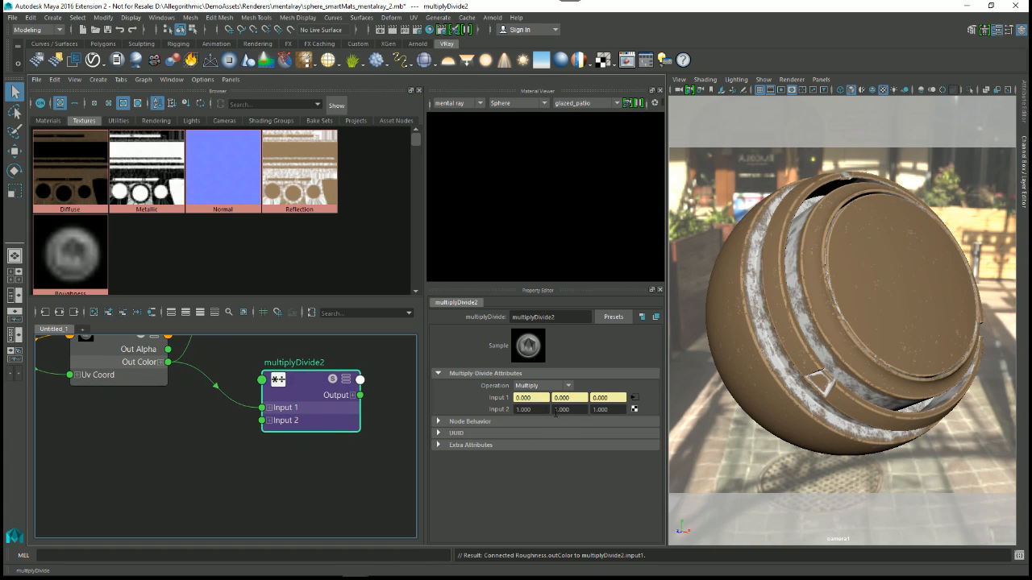
Step: Set all three Input 2 values of multiplyDivide2 to 2
left_click_drag(537, 411, 500, 411)
type("2")
key("Tab")
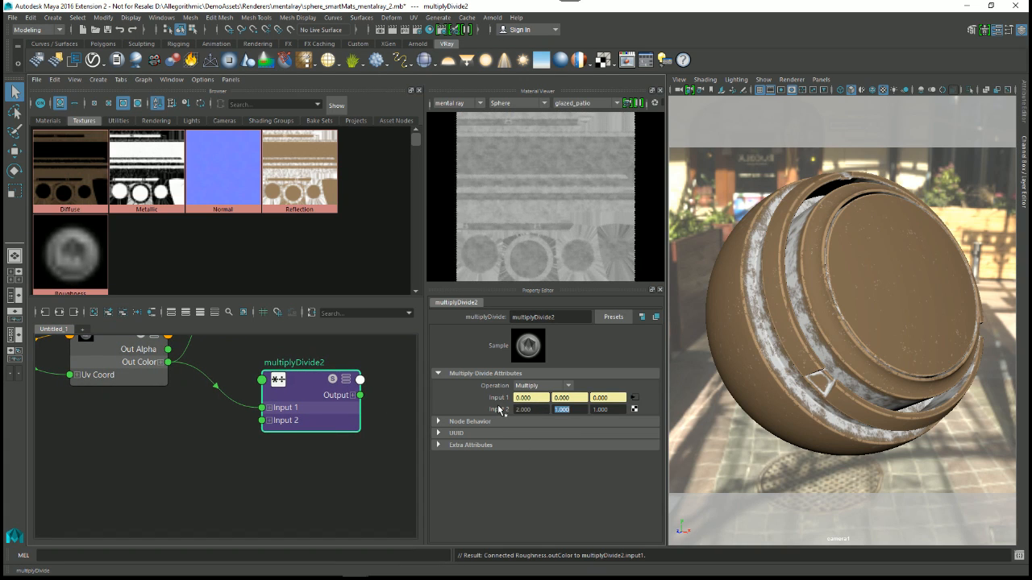
type("2")
key("Tab")
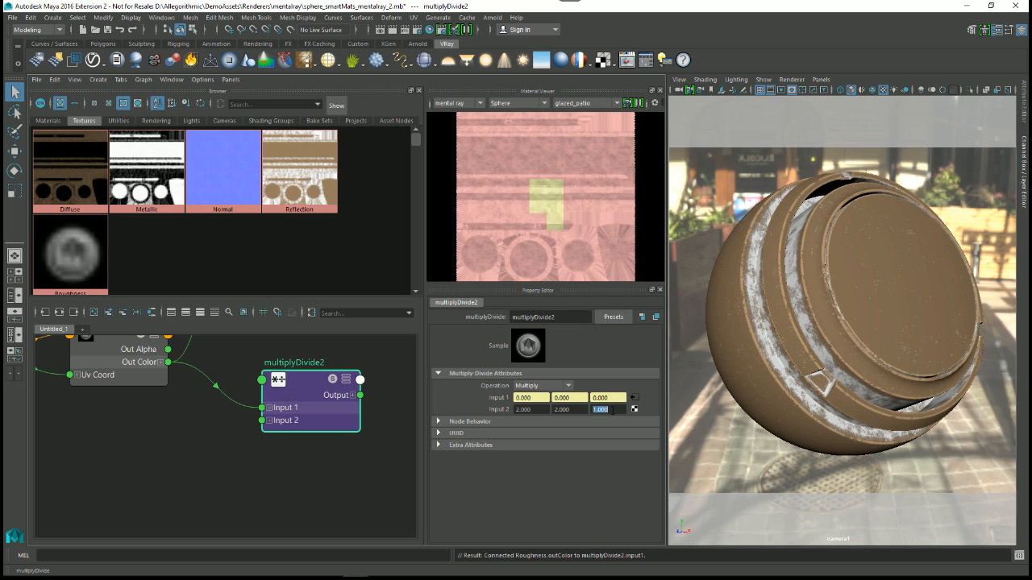
type("2")
key("Return")
Step: Expand multiplyDivide2's Output in the graph into its X, Y and Z components
middle_click_drag(298, 431, 274, 464, "alt")
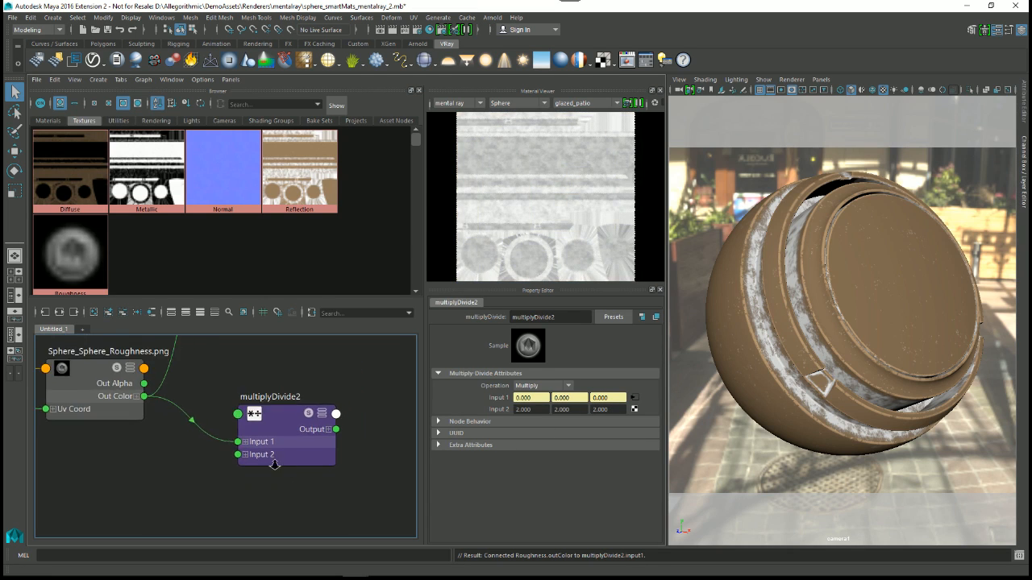
scroll(276, 465, "down", 1)
left_click(321, 437)
Step: Select the mila_material3 node and make the Property Editor taller to show its layer settings
middle_click_drag(354, 460, 267, 383, "alt")
scroll(259, 465, "down", 1)
middle_click_drag(344, 413, 224, 424, "alt")
scroll(247, 442, "down", 2)
scroll(224, 424, "up", 1)
left_click_drag(166, 383, 138, 389)
middle_click_drag(210, 411, 202, 421, "alt")
right_click_drag(387, 445, 363, 445, "alt")
middle_click_drag(363, 444, 299, 460, "alt")
right_click_drag(299, 460, 312, 462, "alt")
middle_click_drag(317, 461, 202, 440, "alt")
left_click(343, 432)
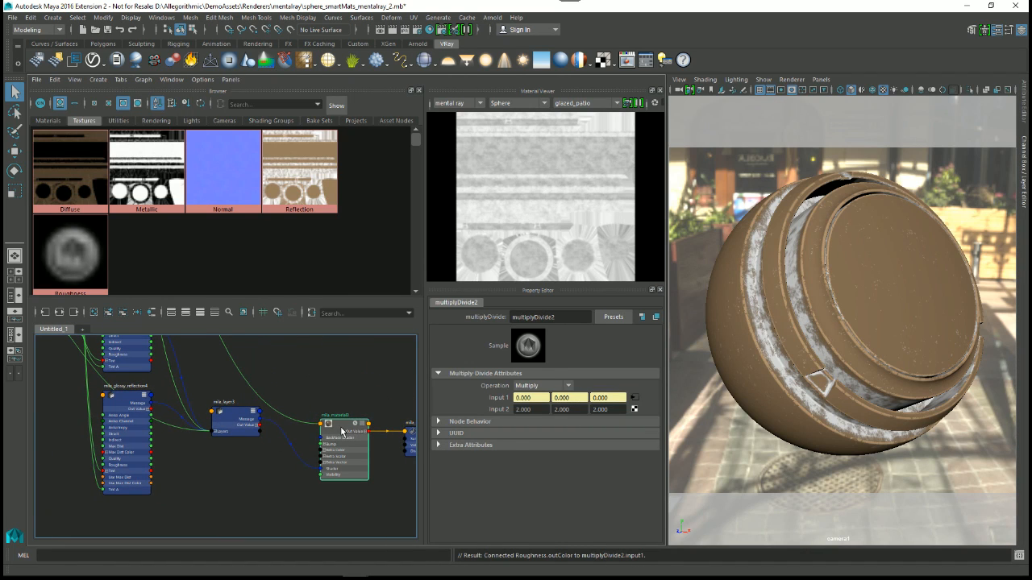
left_click_drag(571, 284, 574, 217)
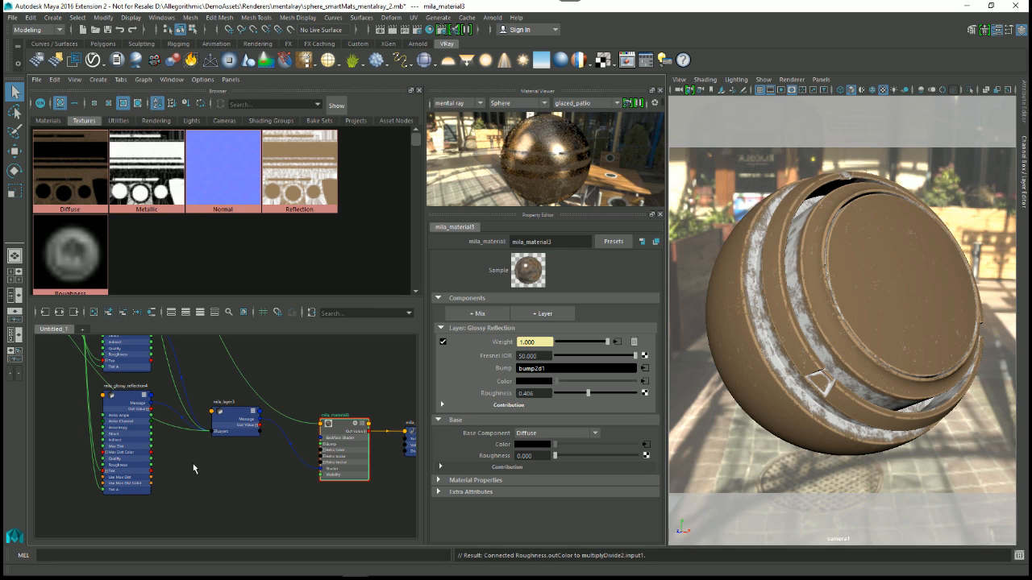
Step: Select the mila_layer3 node and expand its Layers input to show the individual layer entries
scroll(192, 468, "up", 4)
left_click(259, 431)
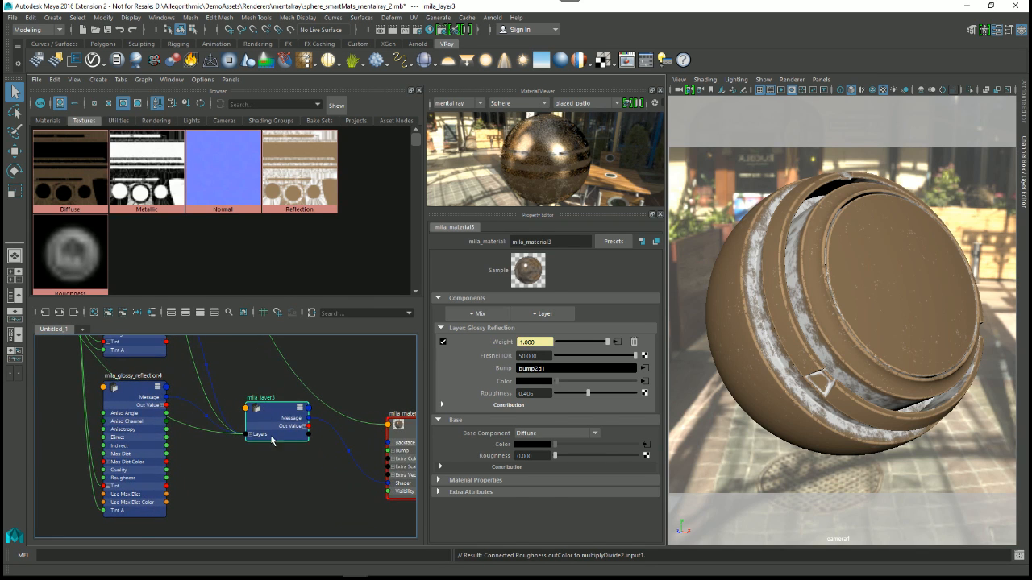
scroll(258, 445, "up", 2)
scroll(259, 446, "up", 3)
left_click(275, 395)
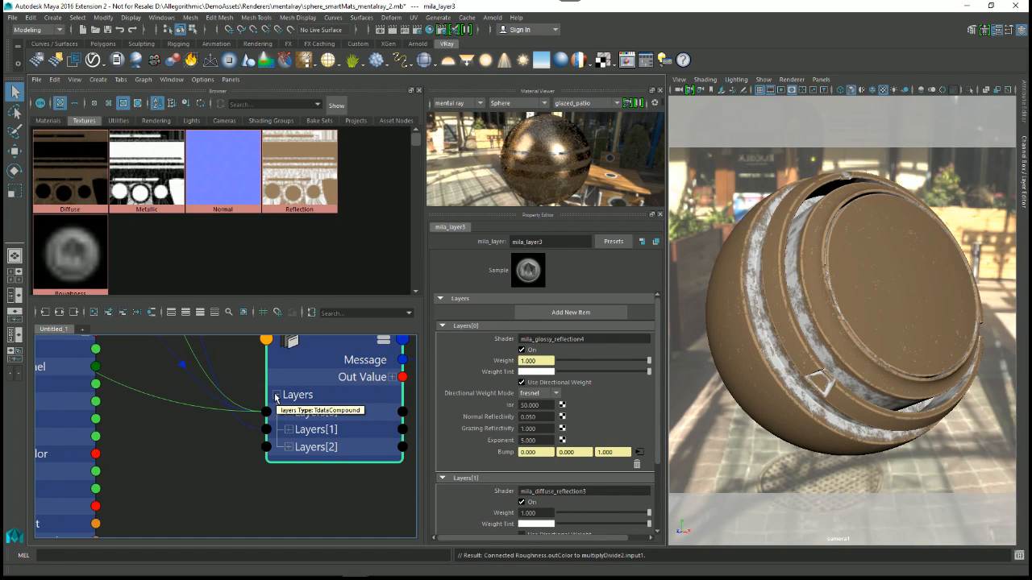
Step: Select mila_glossy_reflection4 and connect Output X of multiplyDivide2 to its Roughness input
scroll(294, 497, "down", 3)
scroll(157, 456, "down", 1)
middle_click_drag(226, 466, 338, 470, "alt")
mouse_move(260, 395)
left_mouse_down()
mouse_move(252, 456)
mouse_move(258, 391)
left_mouse_up()
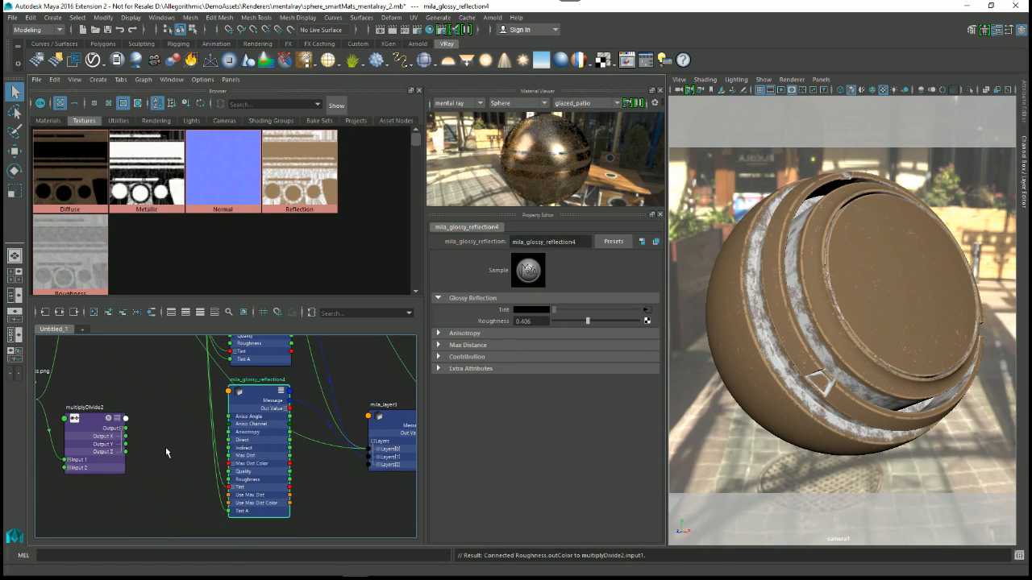
scroll(166, 449, "up", 1)
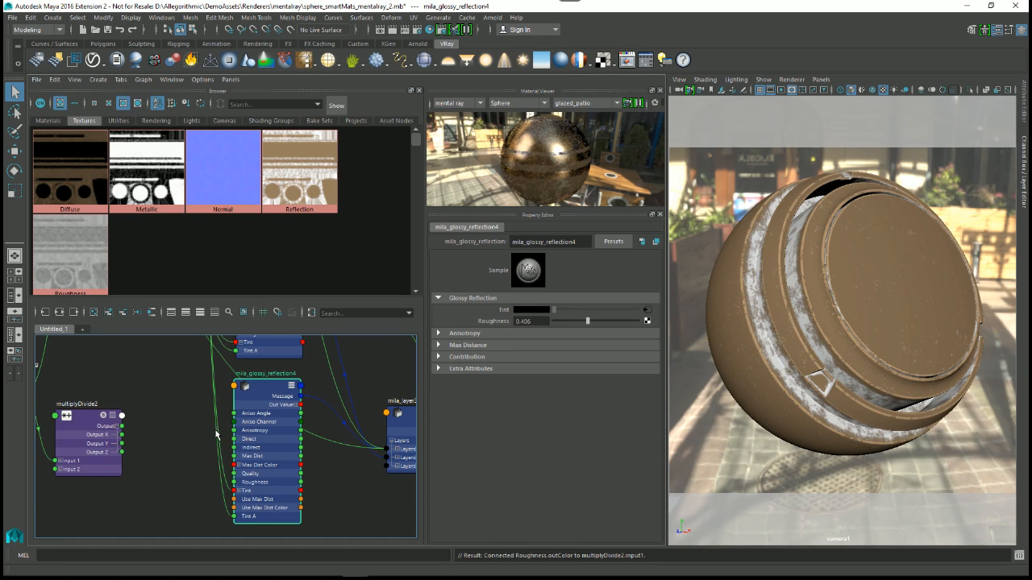
right_click_drag(173, 472, 229, 489, "alt")
middle_click_drag(261, 420, 254, 425, "alt")
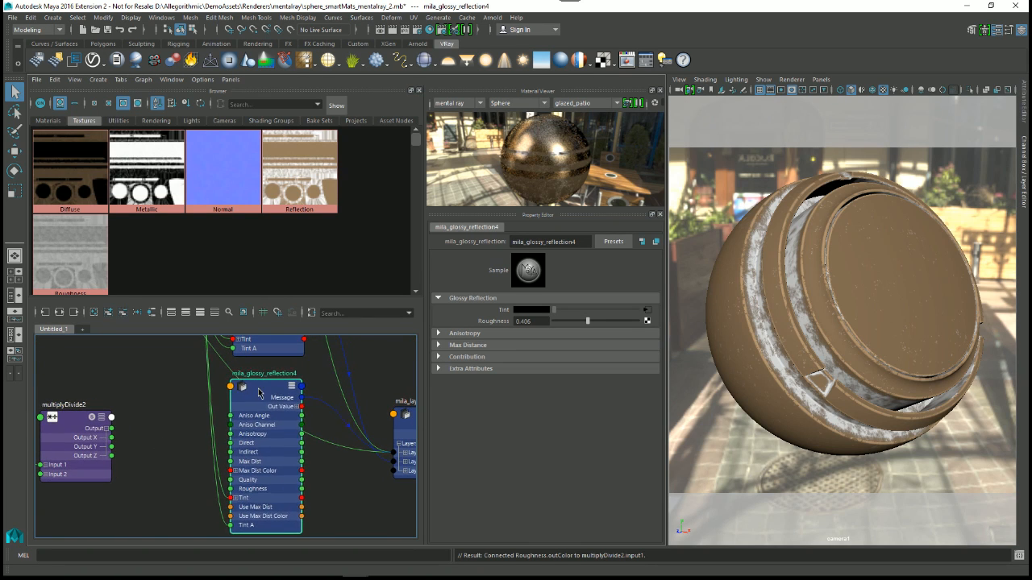
left_click_drag(256, 388, 234, 390)
right_click_drag(266, 429, 233, 425, "alt")
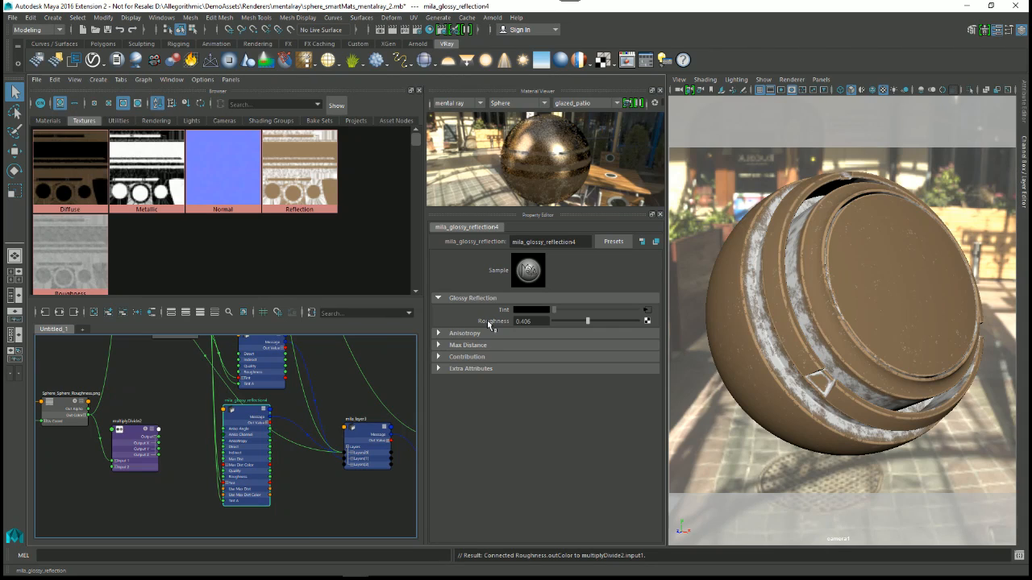
right_click_drag(203, 445, 244, 517, "alt")
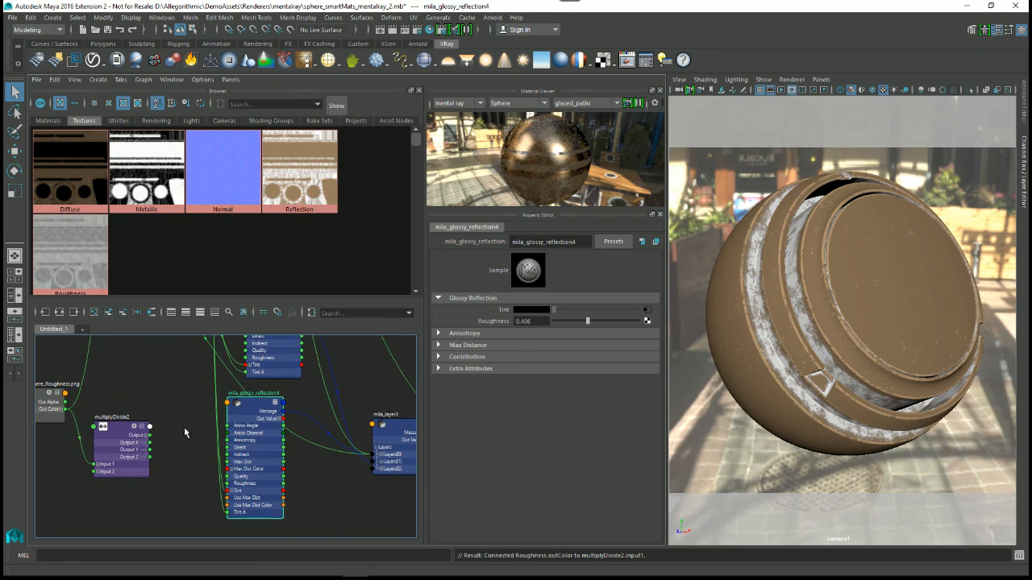
left_click_drag(151, 444, 229, 483)
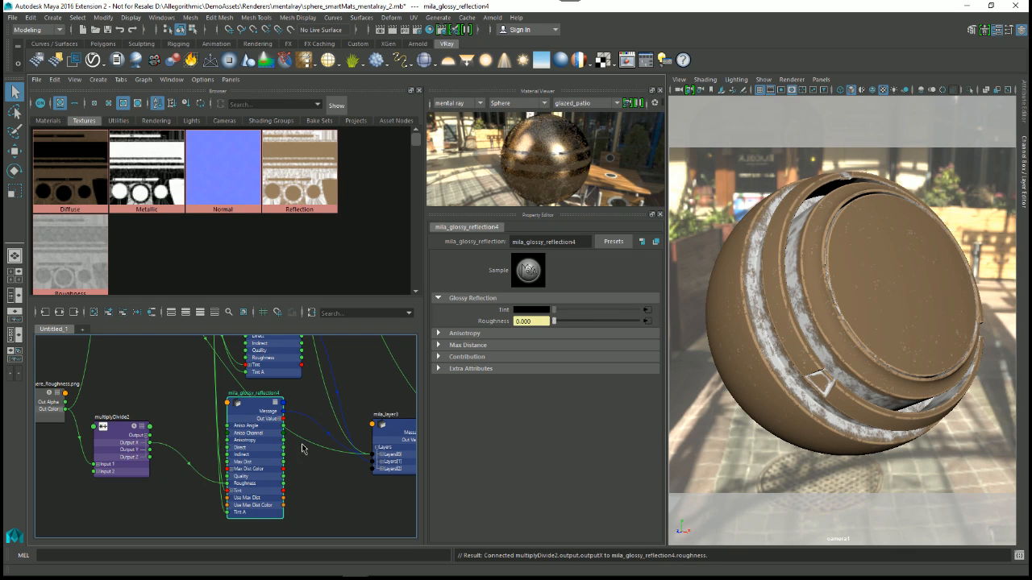
Step: Select mila_material3 and examine its glossy reflection layer and the shader network feeding it
middle_click_drag(410, 470, 287, 466, "alt")
right_click_drag(287, 466, 308, 452, "alt")
left_click(332, 446)
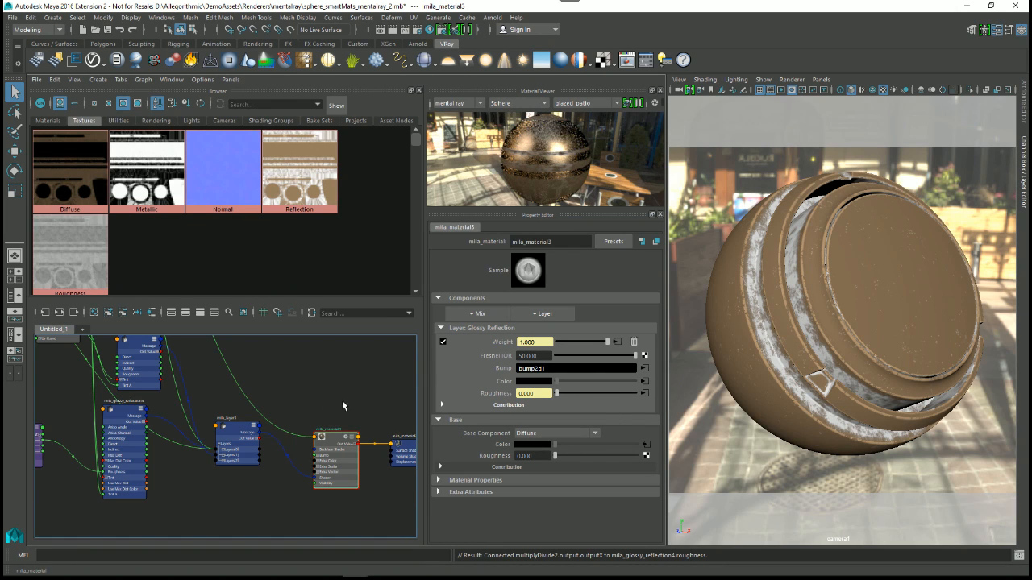
right_click_drag(245, 391, 256, 411, "alt")
middle_click_drag(255, 411, 325, 447, "alt")
right_click_drag(325, 447, 218, 440, "alt")
middle_click_drag(219, 440, 180, 449, "alt")
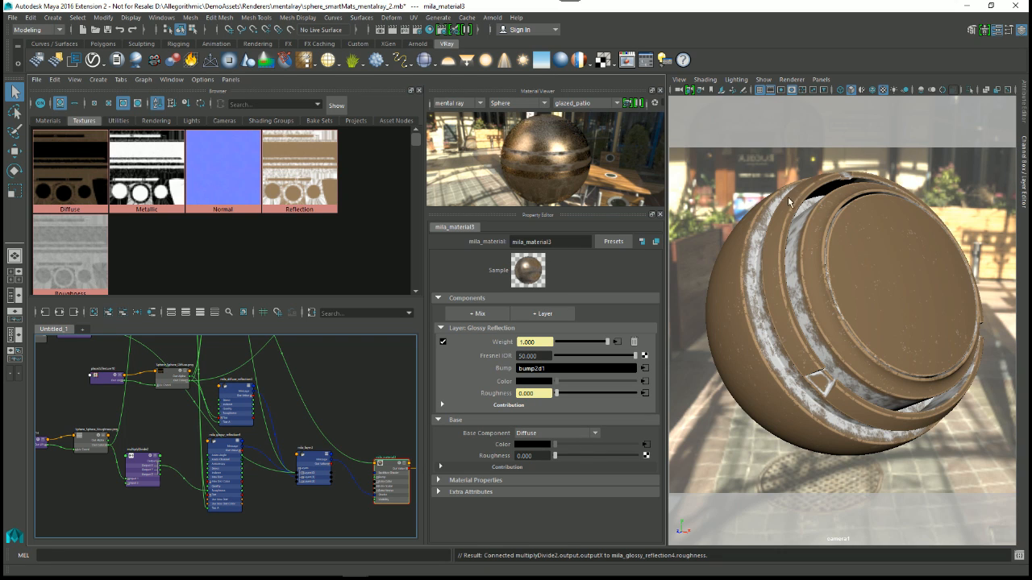
right_click_drag(347, 395, 356, 414, "alt")
middle_click_drag(356, 415, 343, 394, "alt")
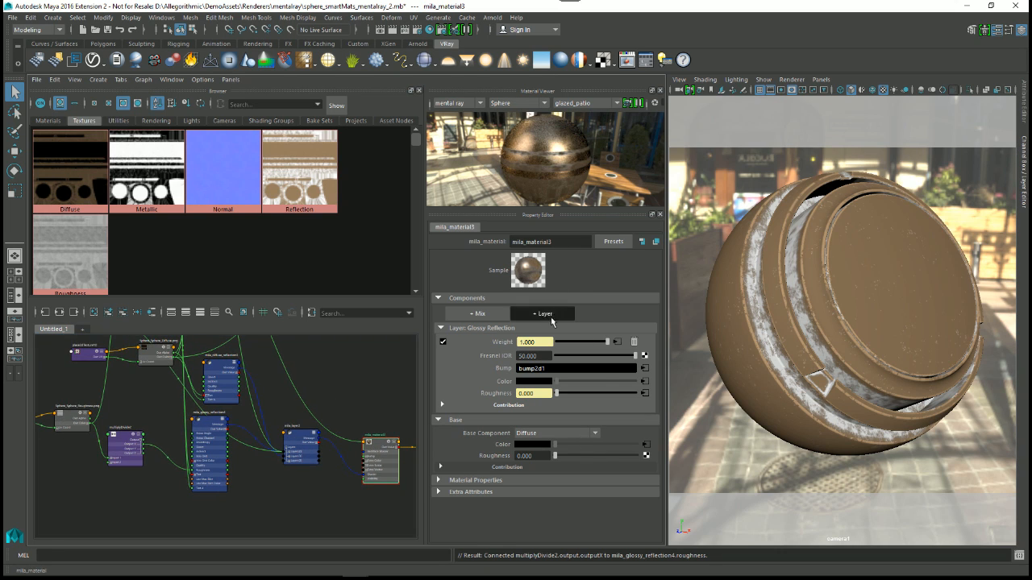
Step: Add a Fresnel layer with a Glossy Reflection component to mila_material3
left_click(543, 313)
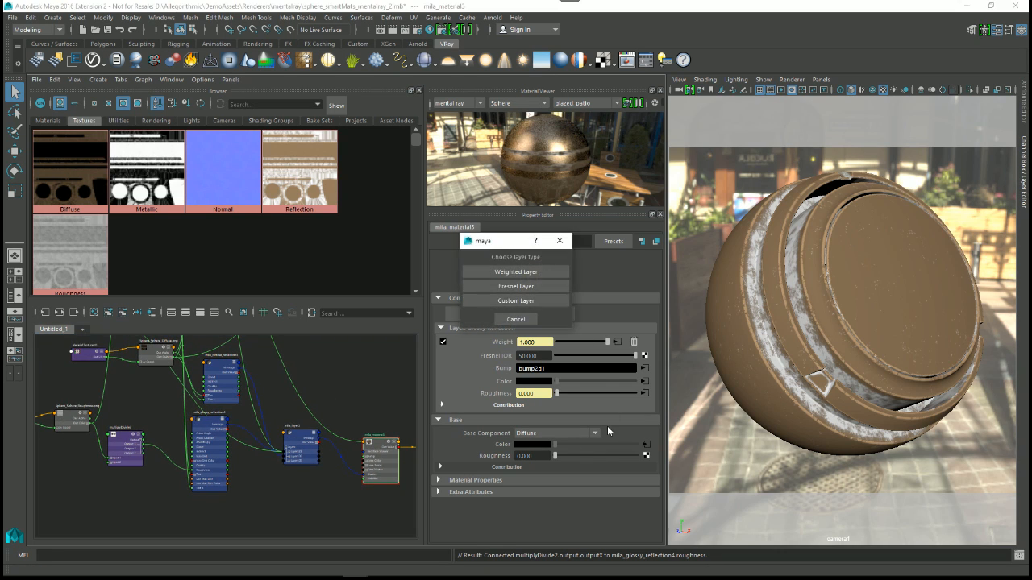
left_click(503, 289)
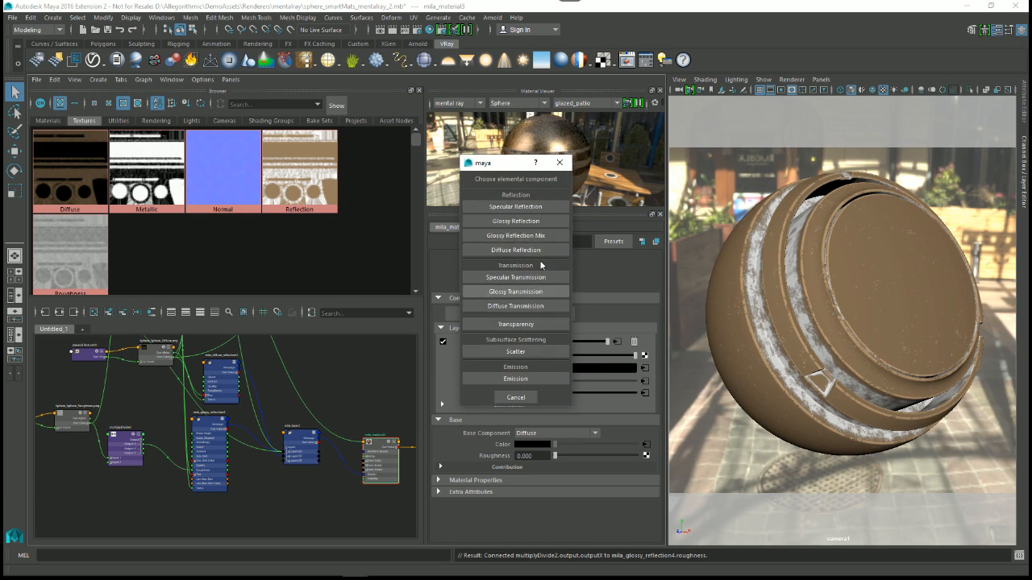
left_click(512, 222)
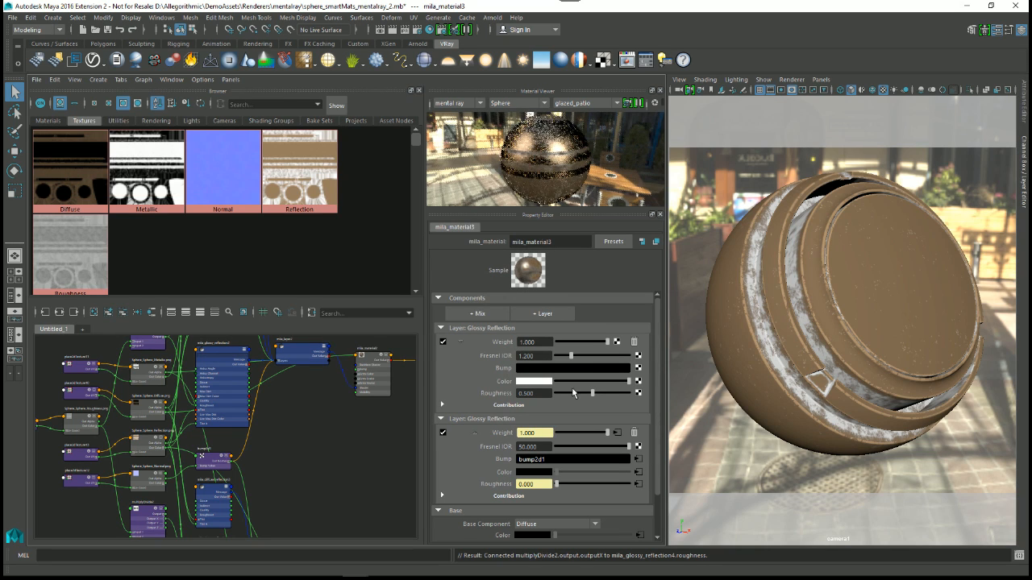
Step: Set the Fresnel IOR of the upper Glossy Reflection layer in mila_material3 to 1.5
left_click_drag(533, 358, 493, 352)
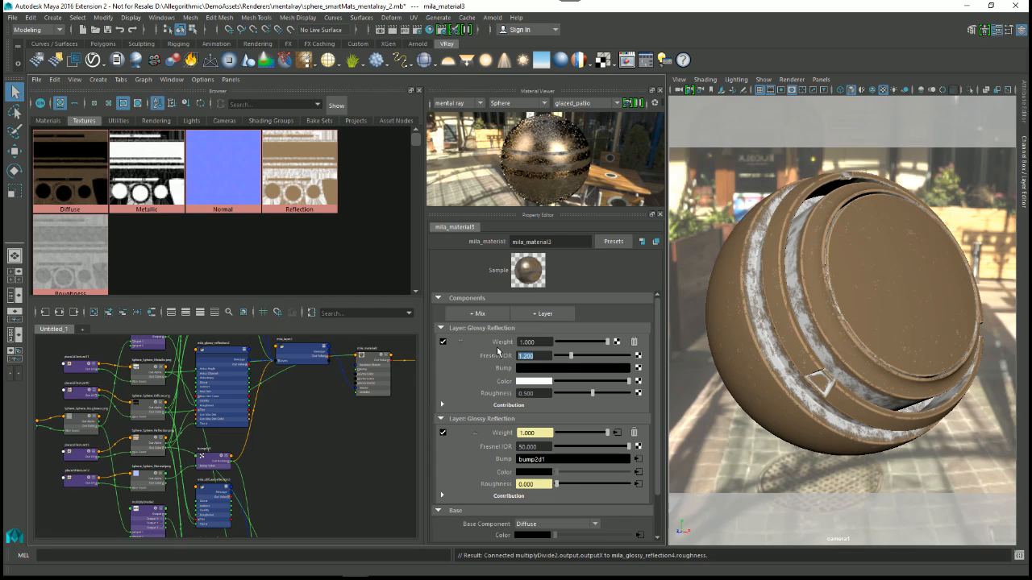
type("1.5")
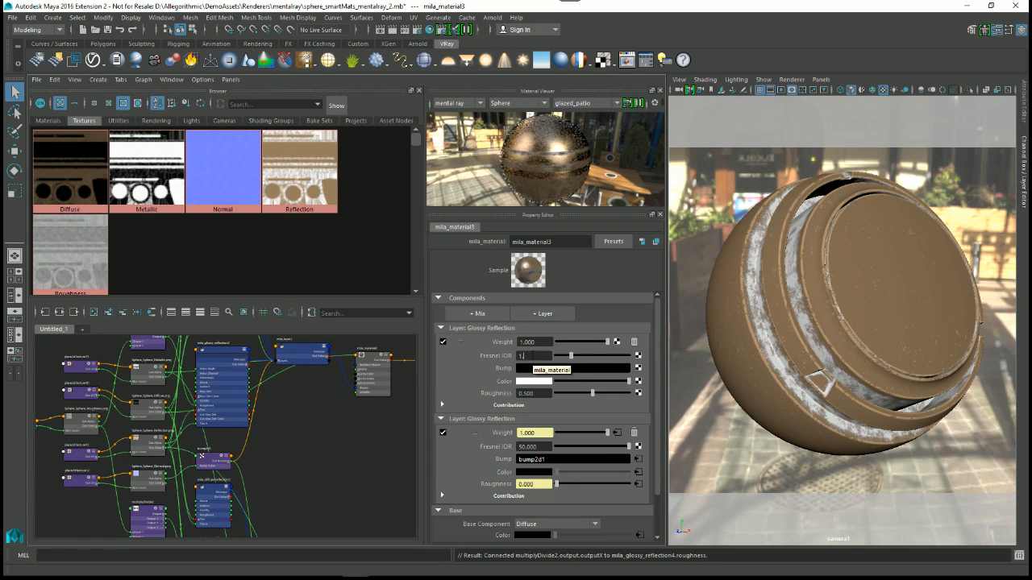
key("Return")
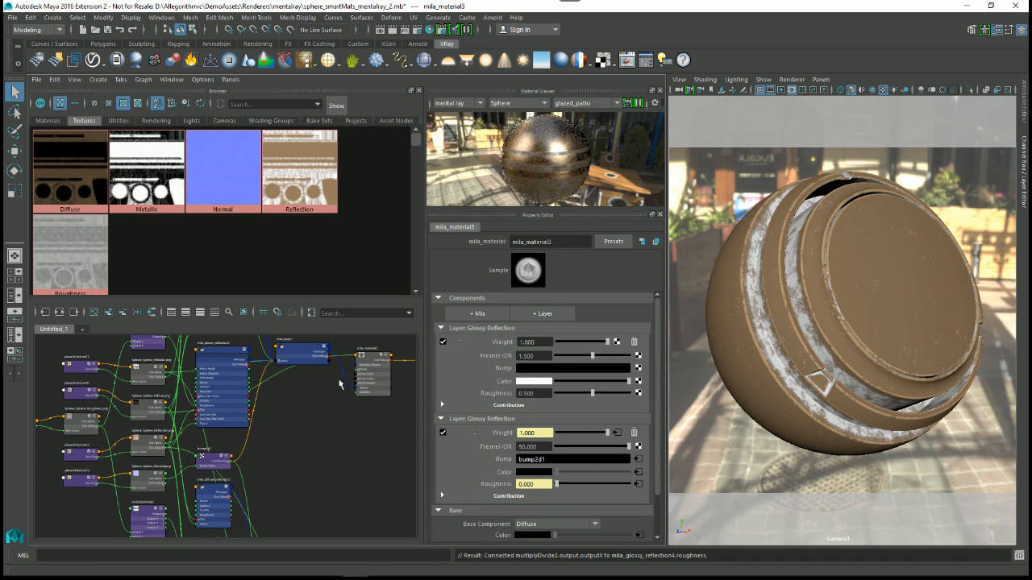
Step: Rearrange the node graph and locate the nodes feeding mila_material3
key("a")
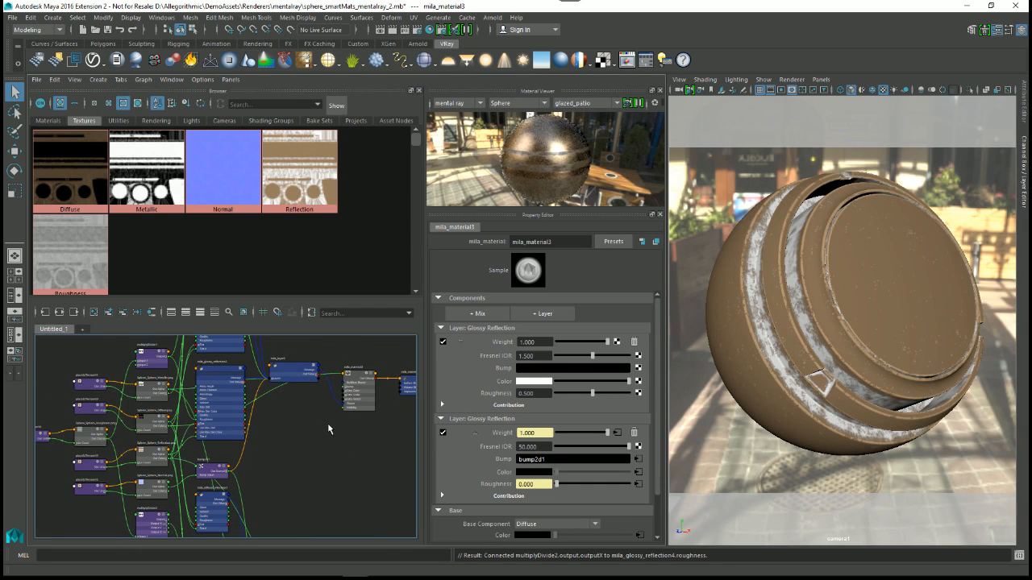
middle_click_drag(311, 471, 285, 410, "alt")
scroll(319, 427, "down", 3)
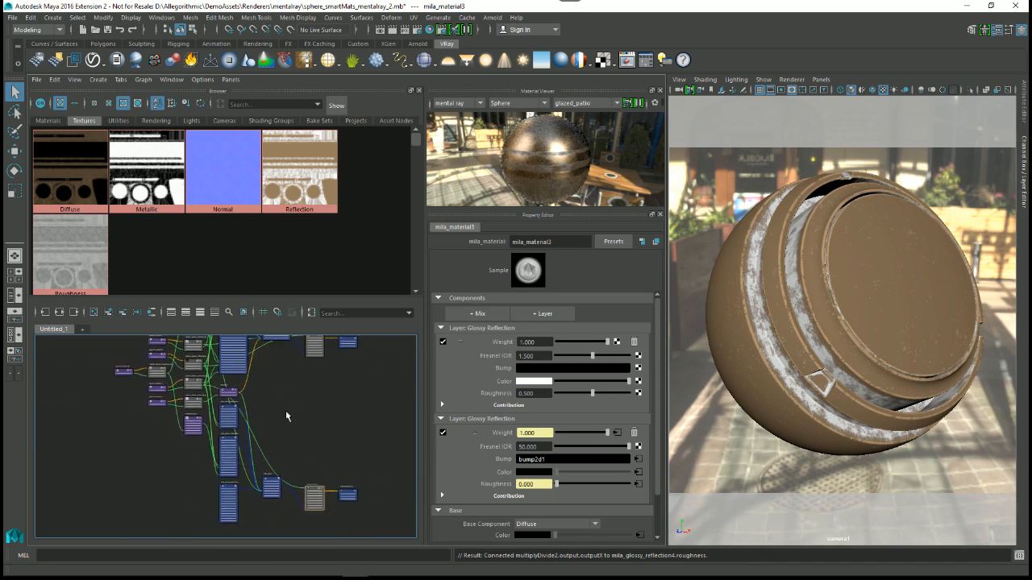
left_click(138, 314)
right_click_drag(236, 416, 261, 377, "alt")
middle_click_drag(261, 377, 258, 419, "alt")
right_click_drag(260, 418, 370, 532, "alt")
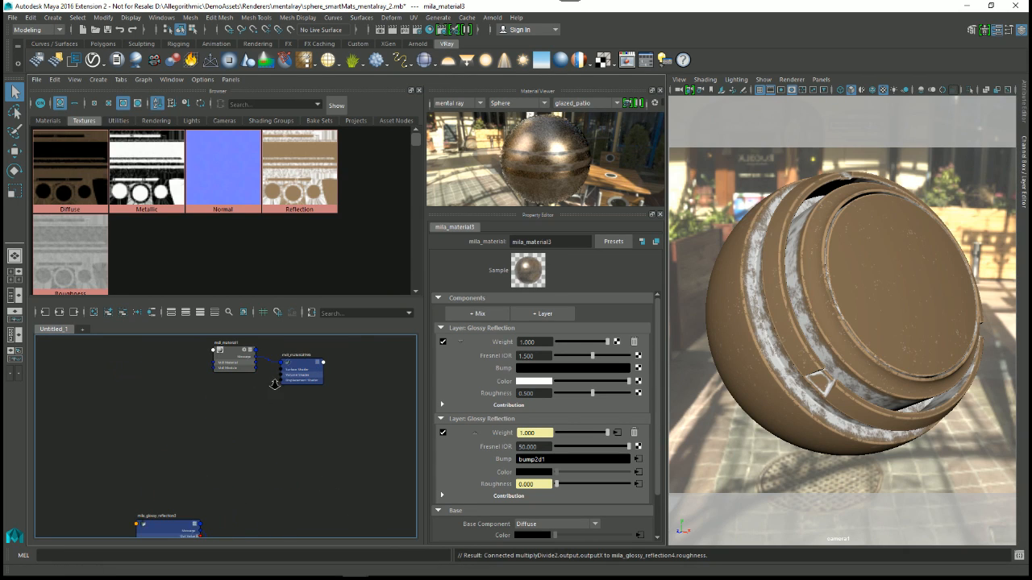
scroll(274, 395, "down", 4)
middle_click_drag(271, 524, 286, 385, "alt")
right_click_drag(286, 386, 324, 473, "alt")
middle_click_drag(264, 342, 271, 400, "alt")
right_click_drag(271, 401, 310, 447, "alt")
middle_click_drag(258, 469, 255, 396, "alt")
right_click_drag(255, 396, 282, 459, "alt")
middle_click_drag(281, 459, 264, 498, "alt")
Step: Select mila_glossy_reflection5 and examine its link into the Layers[0] entry of mila_layer3, expanding and collapsing that entry
left_click(229, 408)
middle_click_drag(256, 413, 299, 323, "alt")
left_click(238, 426)
right_click_drag(326, 487, 392, 503, "alt")
middle_click_drag(346, 438, 267, 389, "alt")
scroll(268, 389, "up", 2)
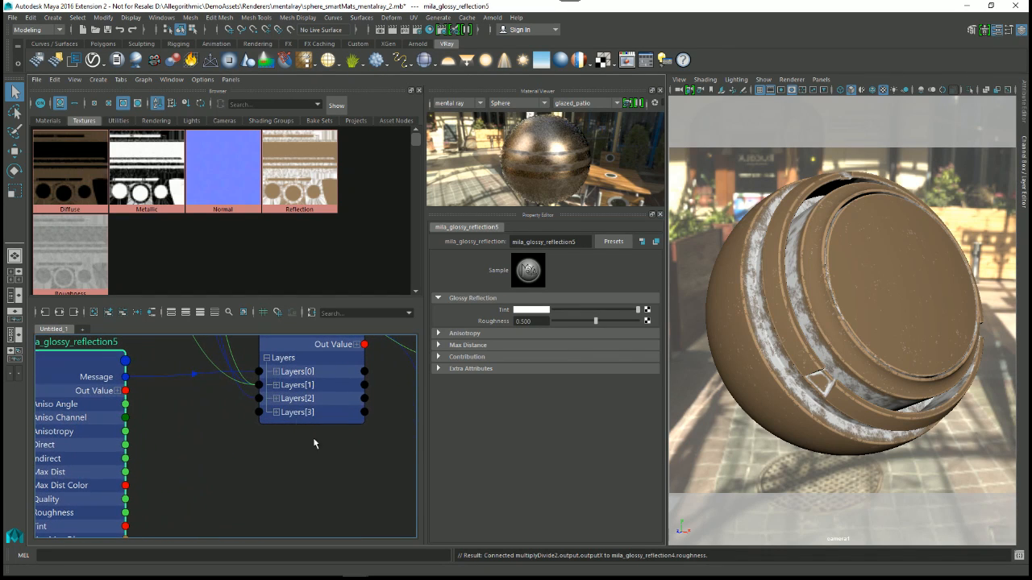
left_click(276, 373)
left_click(275, 373)
left_click(276, 373)
mouse_move(232, 442)
middle_mouse_down("alt")
mouse_move(230, 400)
mouse_move(224, 425)
middle_mouse_up("alt")
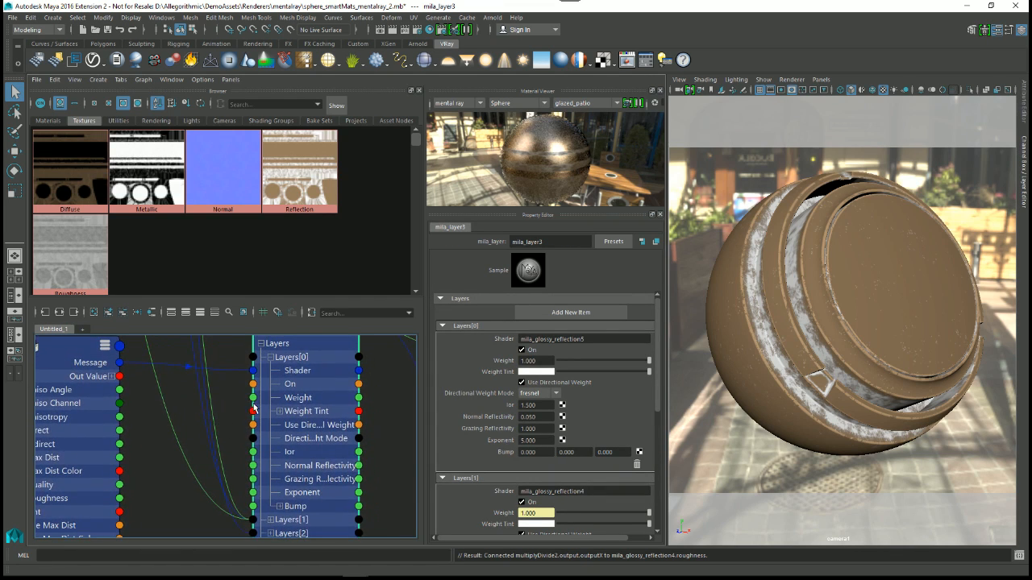
left_click(271, 358)
left_click(260, 345)
left_click(260, 344)
right_click_drag(246, 433, 175, 419, "alt")
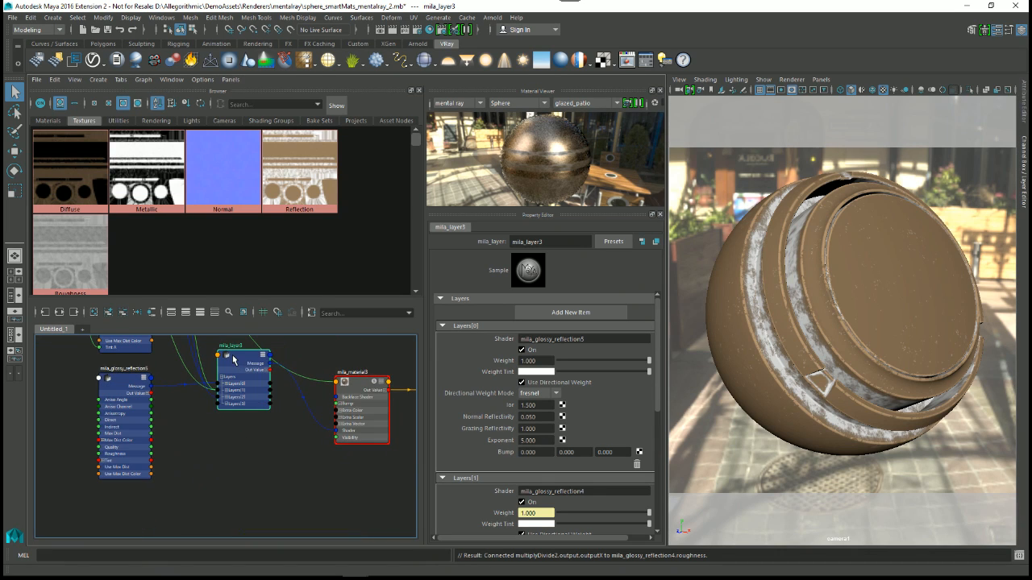
Step: Select mila_material3 and examine its two Glossy Reflection layers and the base component
scroll(250, 388, "up", 5)
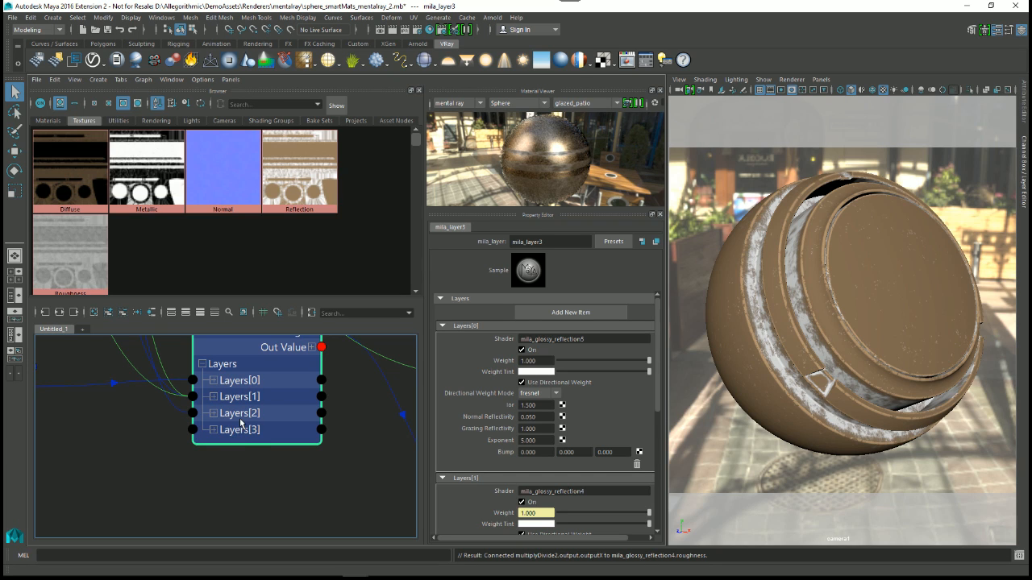
scroll(298, 420, "down", 5)
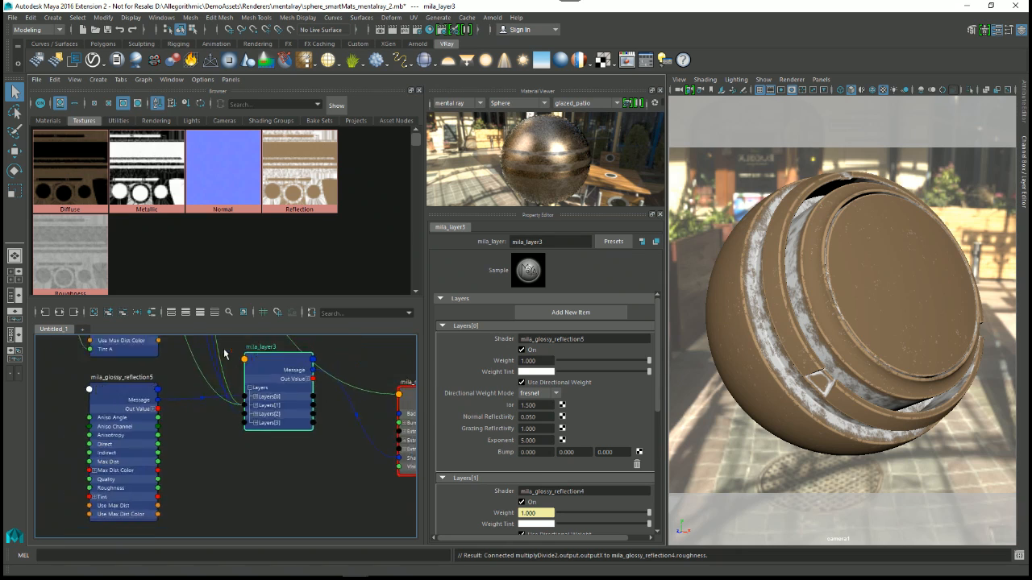
middle_click_drag(299, 420, 200, 388, "alt")
scroll(249, 367, "up", 1)
left_click(283, 377)
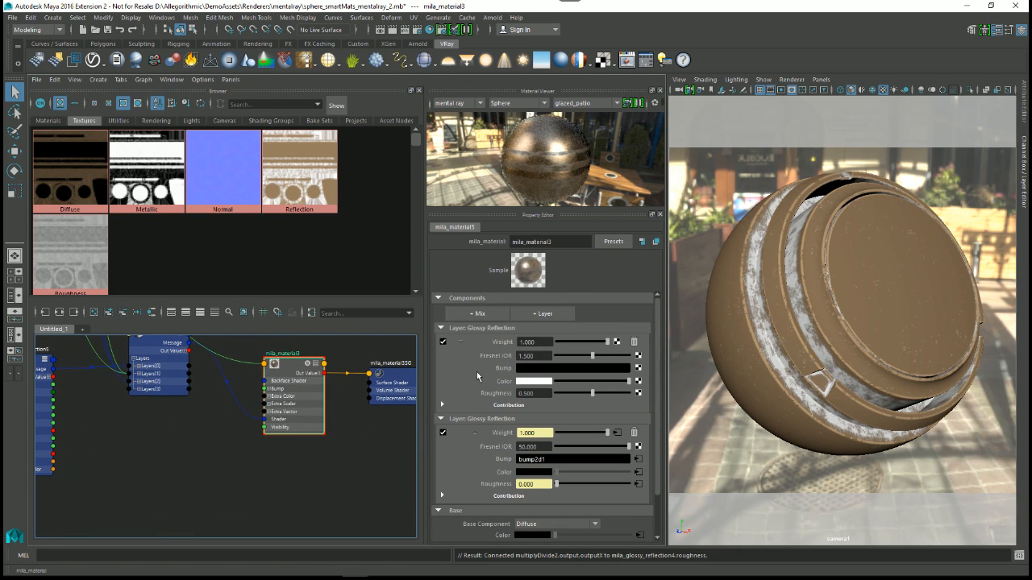
scroll(503, 378, "down", 2)
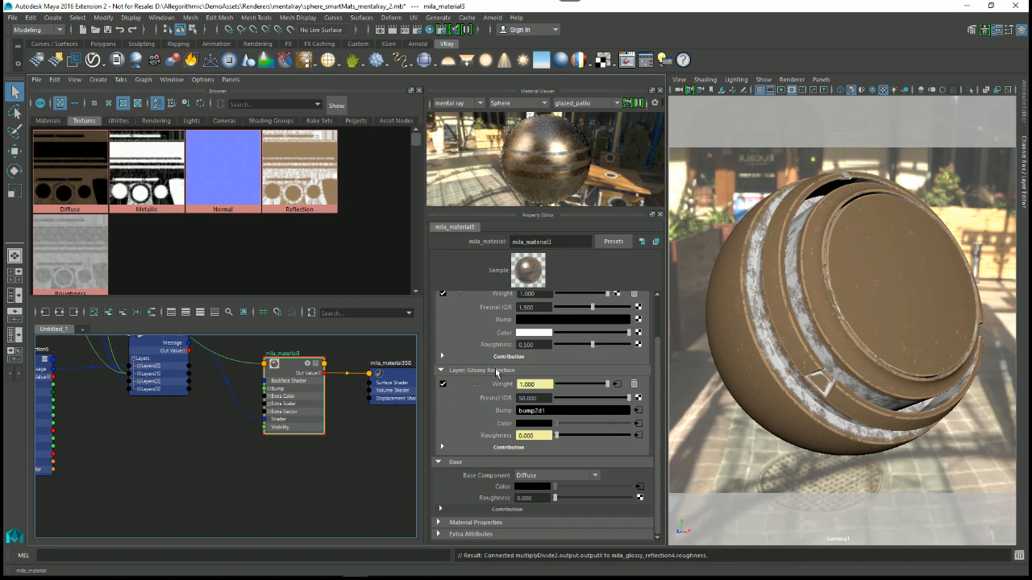
Step: Compare the mila_glossy_reflection5 node's settings with the matching Glossy Reflection layer in mila_material3
middle_click_drag(221, 422, 356, 462, "alt")
scroll(283, 453, "up", 3)
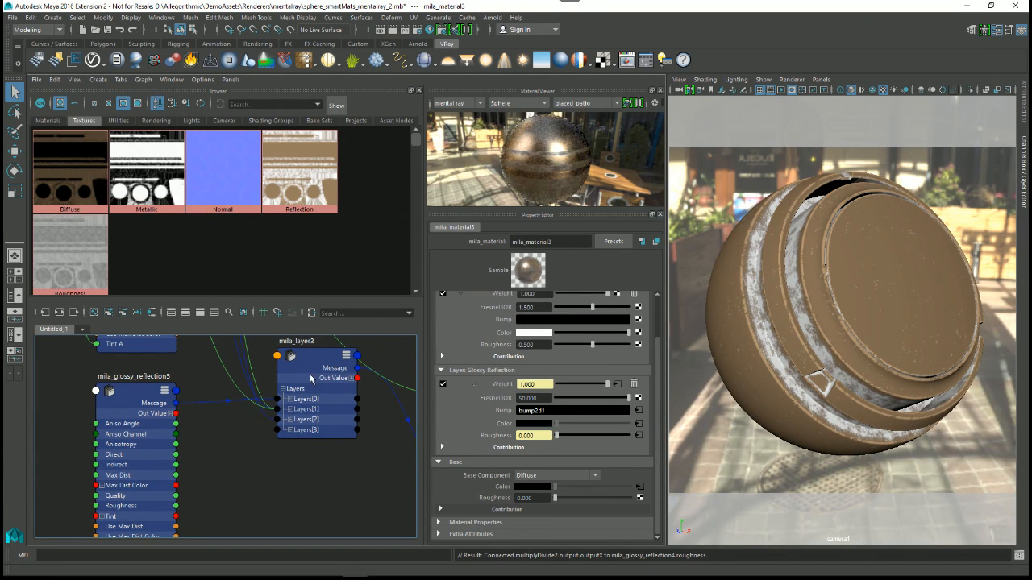
scroll(253, 451, "down", 2)
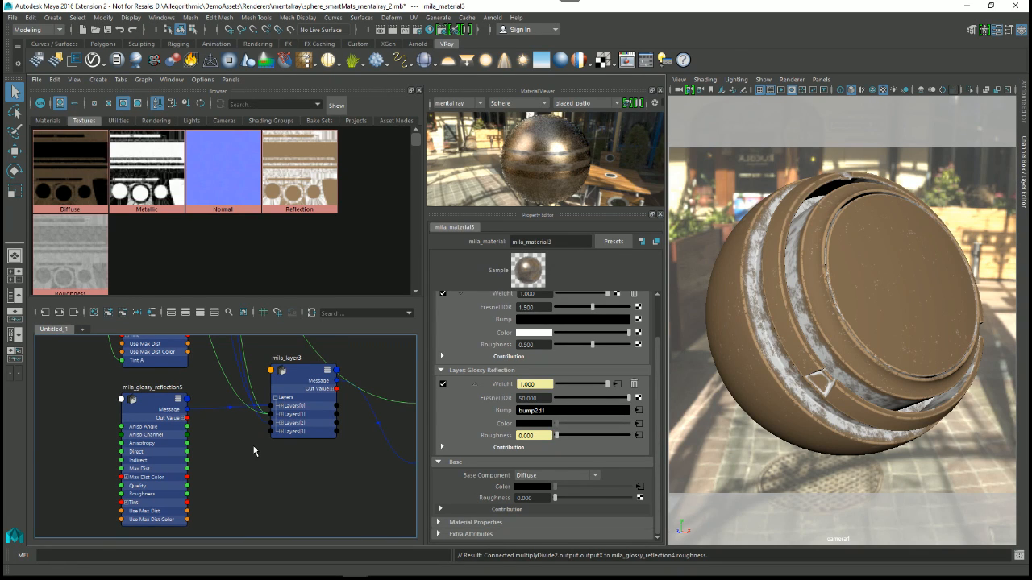
middle_click_drag(203, 430, 216, 394, "alt")
right_click_drag(216, 394, 225, 426, "alt")
middle_click_drag(225, 426, 244, 463, "alt")
right_click_drag(244, 463, 256, 433, "alt")
middle_click_drag(257, 432, 270, 470, "alt")
right_click_drag(286, 471, 232, 508, "alt")
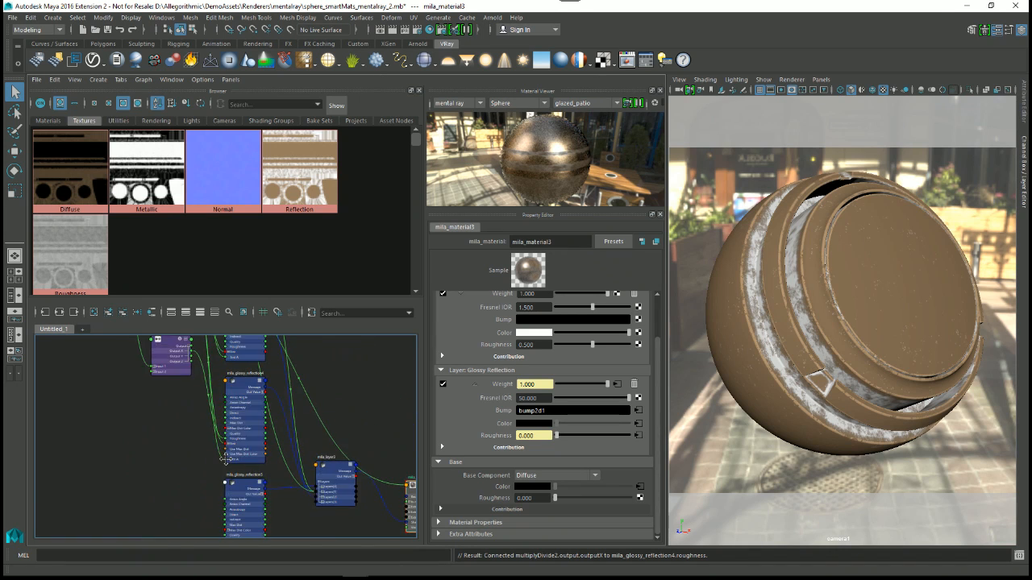
middle_click_drag(232, 508, 218, 440, "alt")
left_click(222, 420)
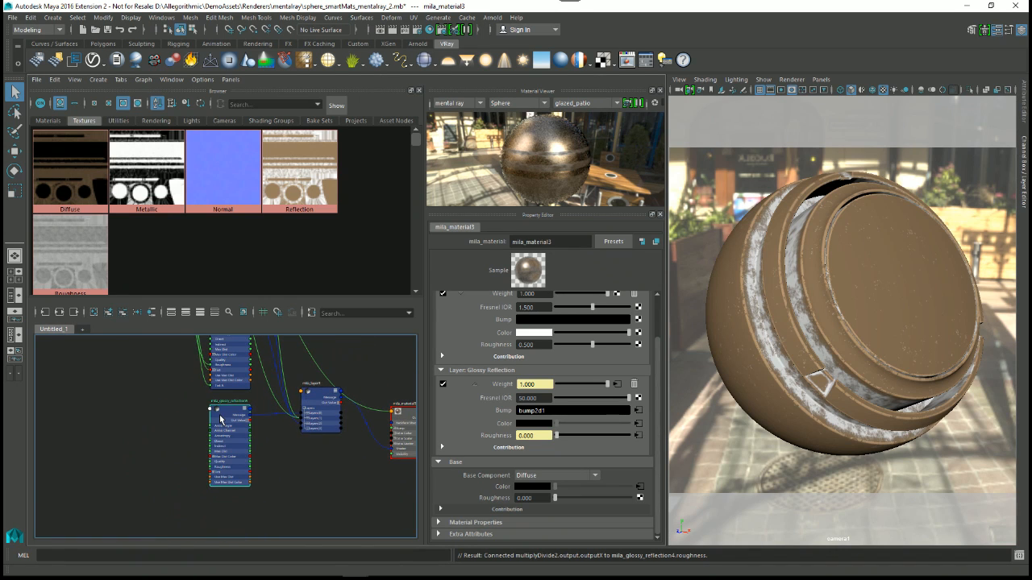
middle_click_drag(378, 430, 227, 419, "alt")
left_click(264, 405)
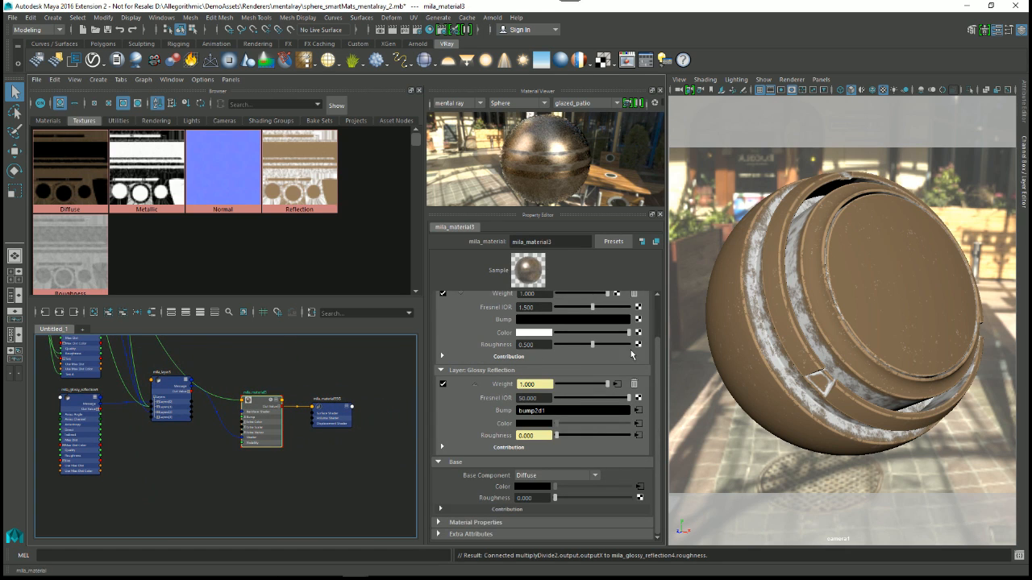
scroll(649, 335, "up", 2)
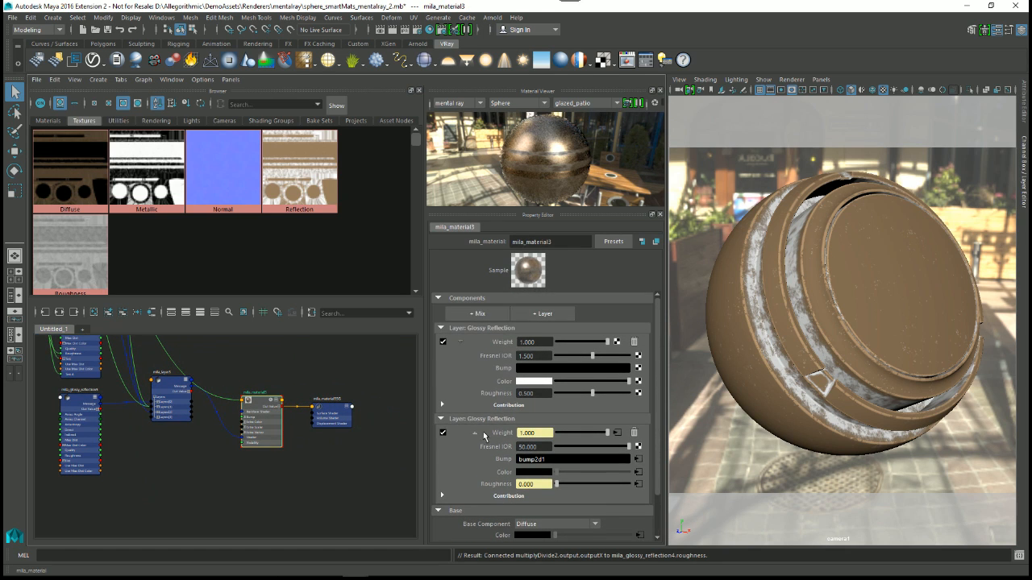
Step: Connect Output X of multiplyDivide2 to the Roughness input of mila_glossy_reflection5
middle_click_drag(226, 403, 354, 495, "alt")
middle_click_drag(153, 372, 198, 416, "alt")
right_click_drag(196, 415, 239, 473, "alt")
middle_click_drag(239, 473, 178, 410, "alt")
left_click_drag(153, 368, 89, 489)
middle_click_drag(247, 453, 267, 325, "alt")
right_click_drag(229, 435, 194, 403, "alt")
middle_click_drag(193, 403, 146, 375, "alt")
right_click_drag(147, 369, 150, 359, "alt")
middle_click_drag(150, 359, 152, 371, "alt")
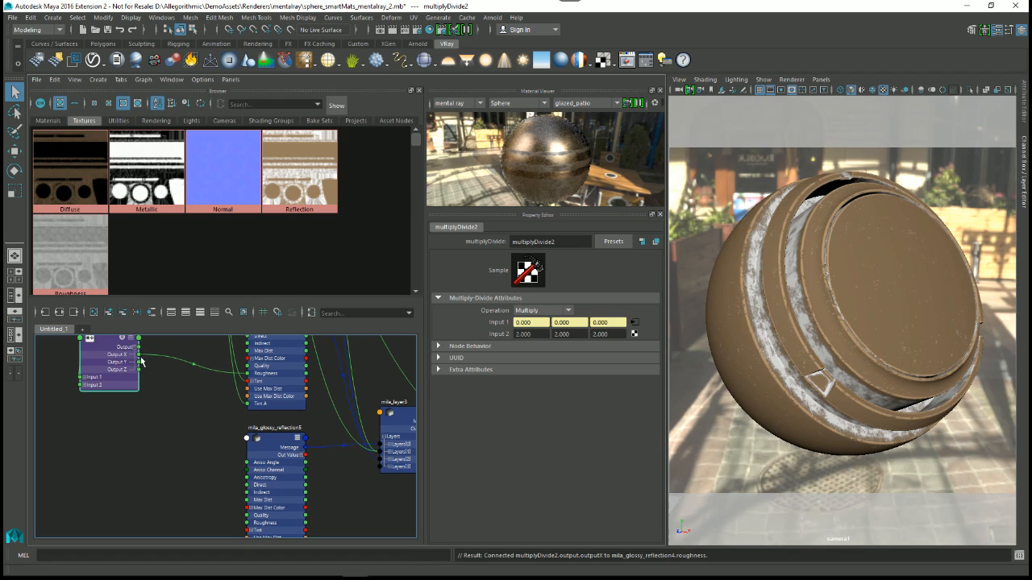
left_click_drag(138, 355, 245, 524)
middle_click_drag(250, 467, 245, 438, "alt")
right_click_drag(245, 438, 214, 431, "alt")
left_click_drag(145, 359, 132, 402)
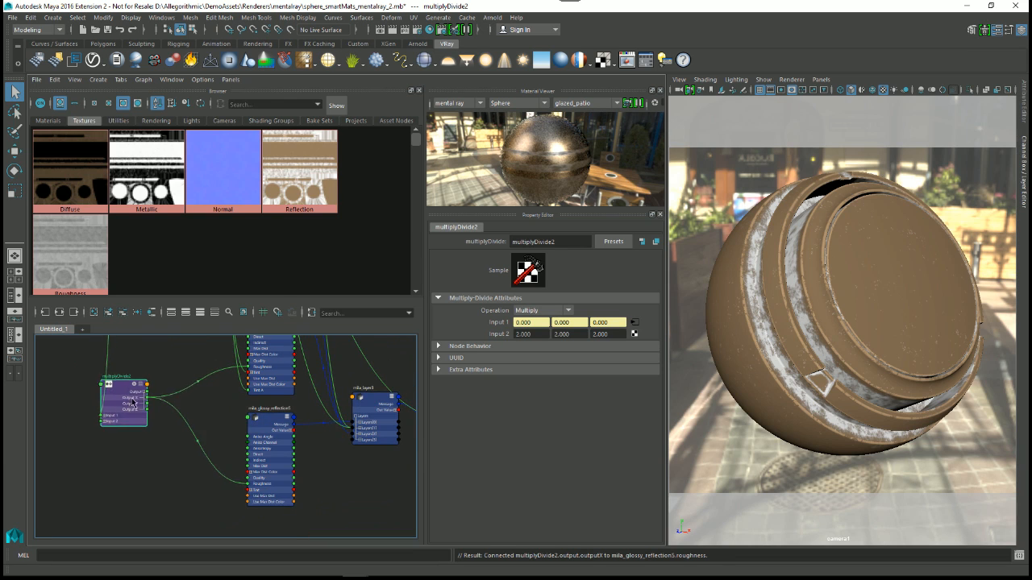
Step: Check the Roughness input on mila_glossy_reflection5 and in the upper Glossy Reflection layer of mila_material3
scroll(132, 401, "up", 2)
left_click(283, 412)
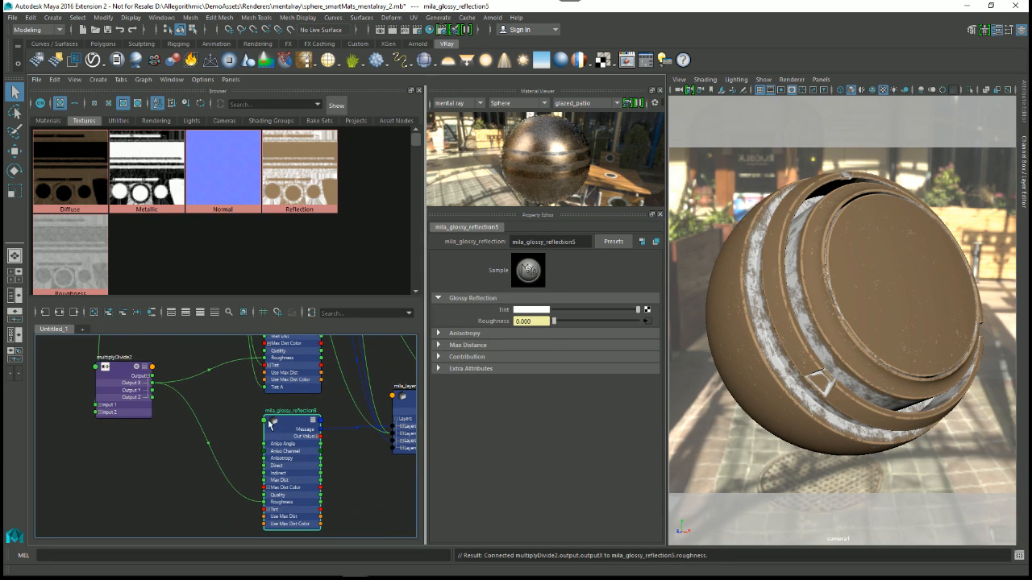
middle_click_drag(414, 419, 221, 399, "alt")
left_click(358, 413)
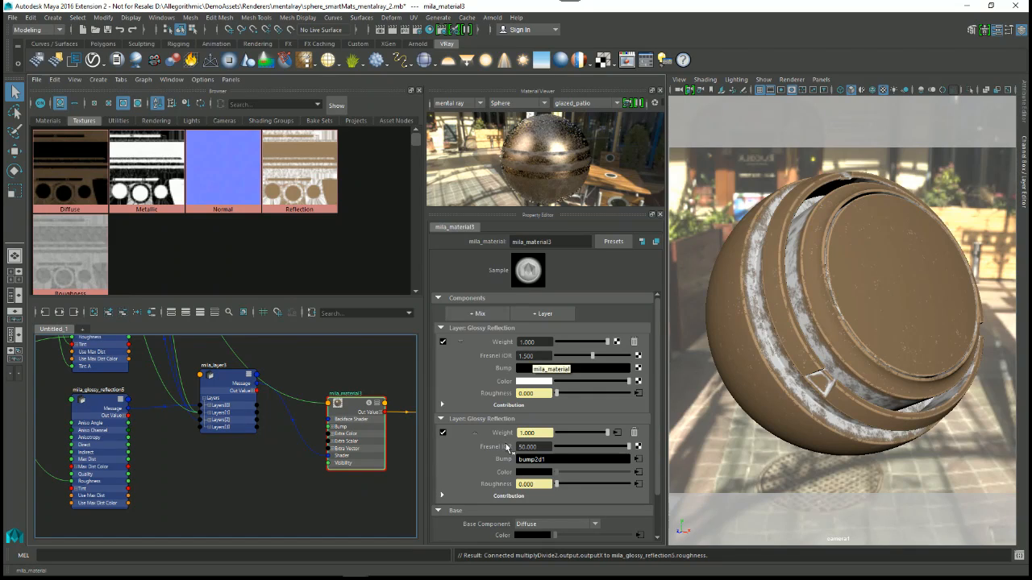
Step: Assign bump2d1 to Bump and the Reflection texture to Color on the upper Glossy Reflection layer of mila_material3
middle_click_drag(198, 432, 346, 511, "alt")
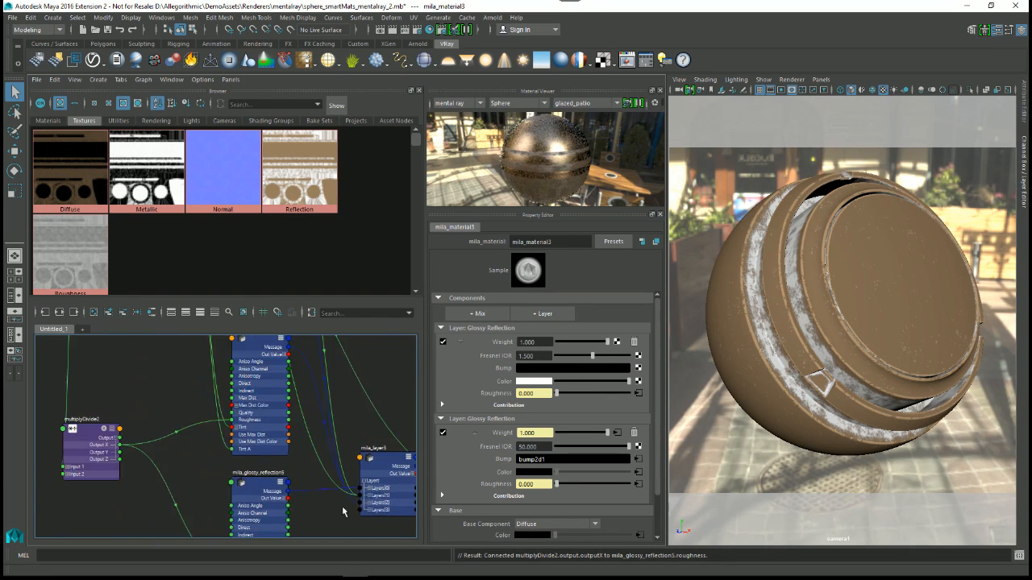
scroll(346, 511, "down", 5)
middle_click_drag(200, 415, 190, 479, "alt")
scroll(255, 414, "up", 4)
middle_click_drag(234, 400, 217, 469, "alt")
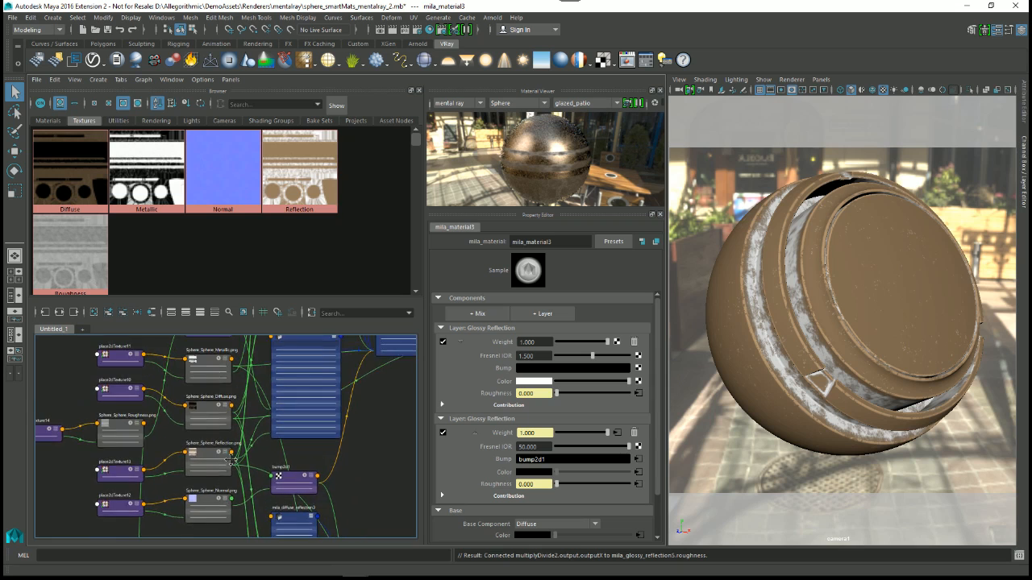
middle_click_drag(218, 371, 218, 529, "alt")
middle_click_drag(238, 427, 274, 312, "alt")
middle_click_drag(224, 461, 221, 363, "alt")
middle_click_drag(392, 481, 292, 448, "alt")
middle_click_drag(191, 391, 487, 368)
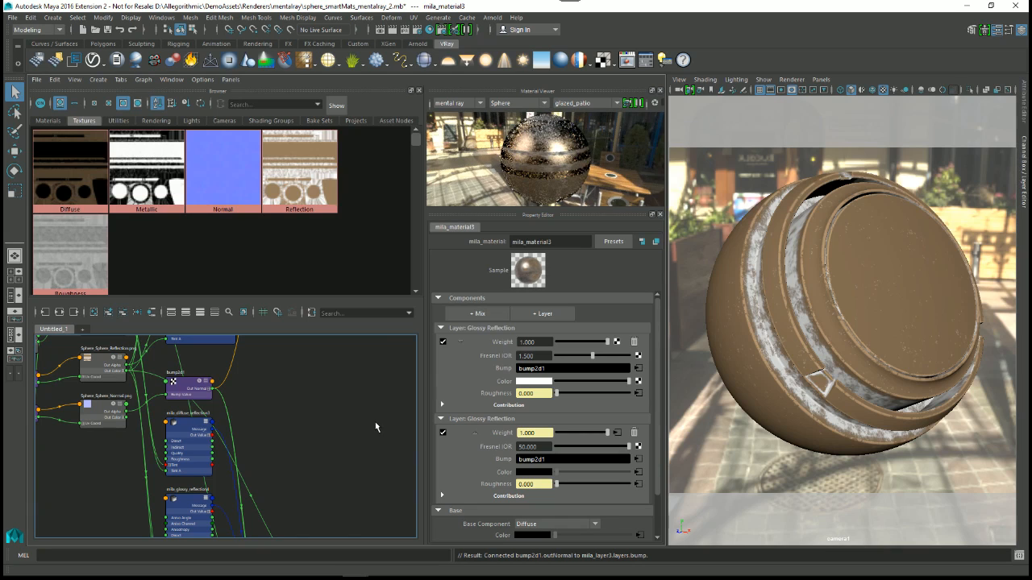
middle_click_drag(300, 167, 486, 382)
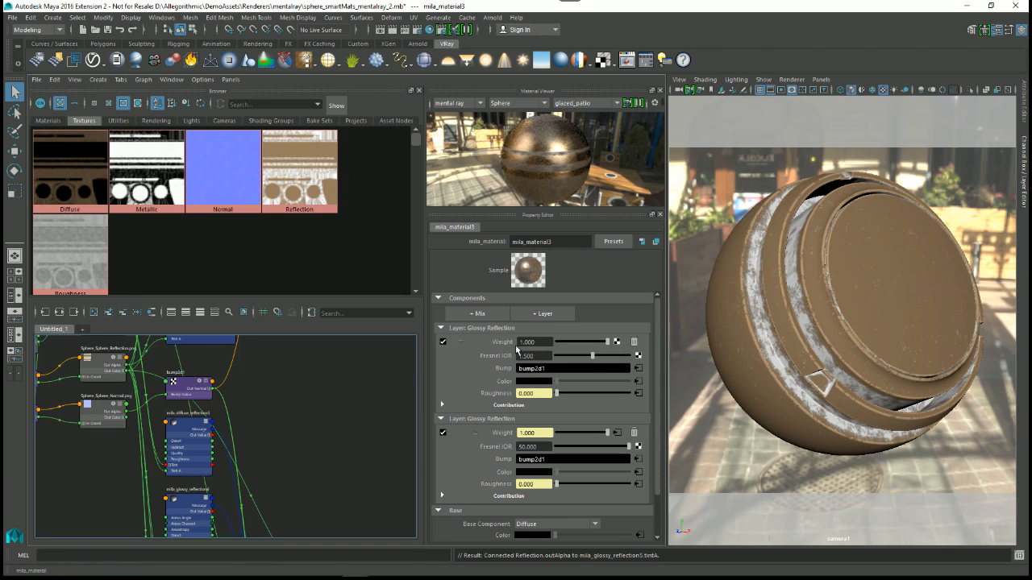
Step: Find and select the Metallic texture node in the graph and examine its file attributes and connections
middle_click_drag(286, 426, 339, 497, "alt")
scroll(315, 477, "down", 3)
middle_click_drag(240, 412, 327, 426, "alt")
right_click_drag(260, 382, 290, 432, "alt")
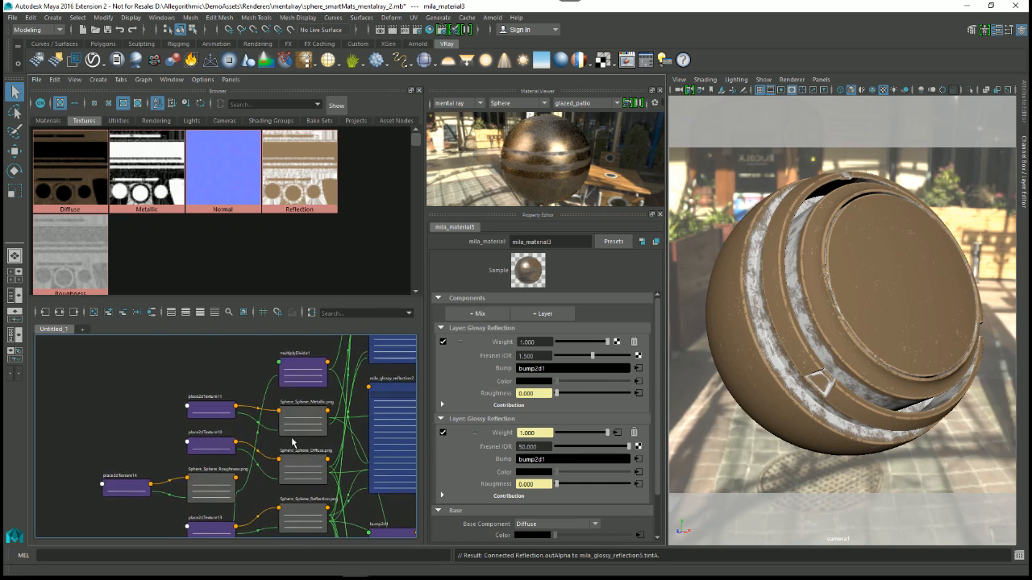
middle_click_drag(278, 507, 168, 574, "alt")
middle_click_drag(253, 364, 243, 423, "alt")
right_click_drag(212, 427, 220, 443, "alt")
middle_click_drag(220, 443, 241, 351, "alt")
left_click_drag(168, 435, 137, 406)
left_click_drag(202, 484, 190, 454)
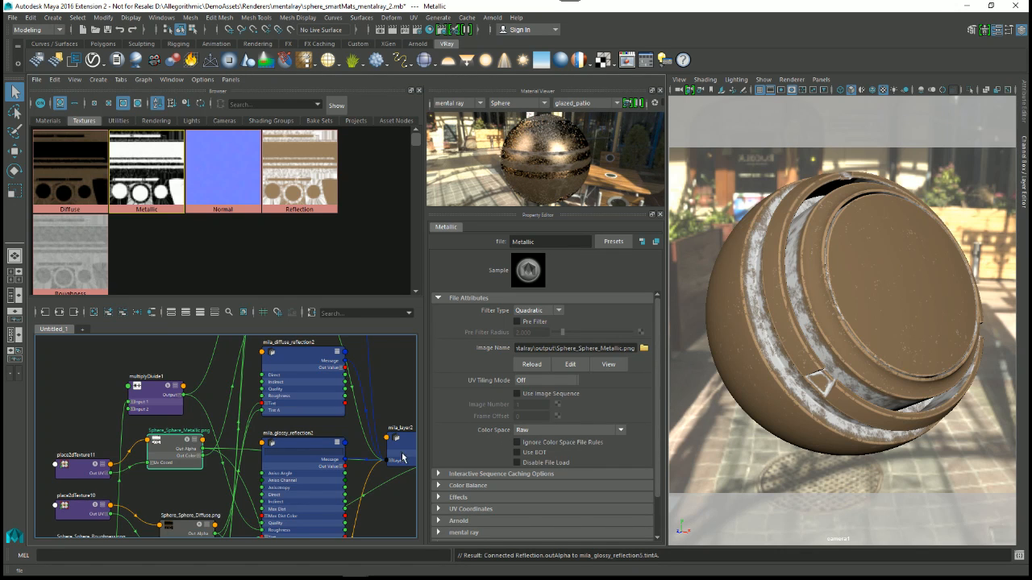
Step: Select the reverse2 node above mila_diffuse_reflection2 and examine its input and output connections
middle_click_drag(269, 410, 230, 455, "alt")
scroll(240, 401, "up", 3)
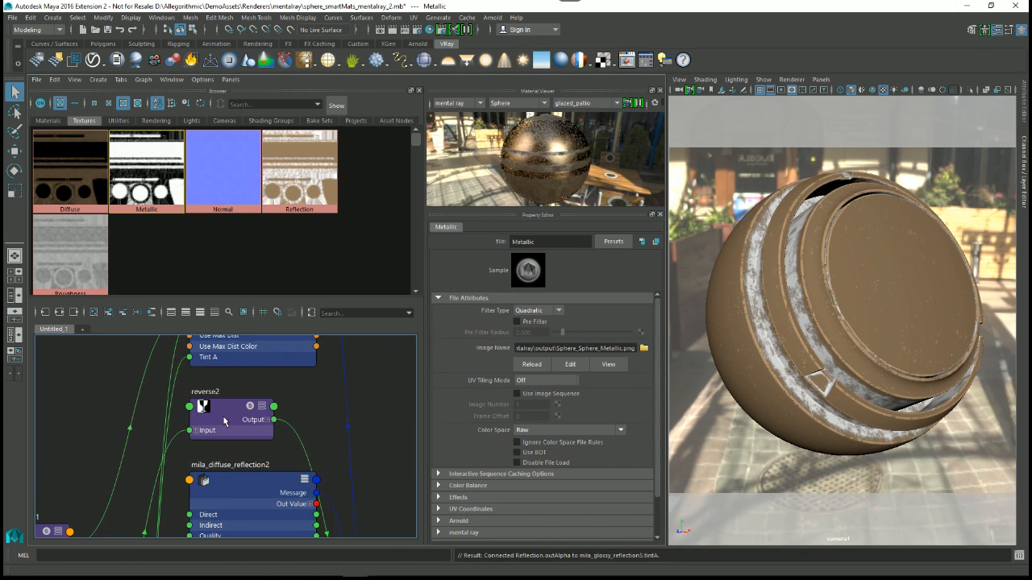
left_click(234, 410)
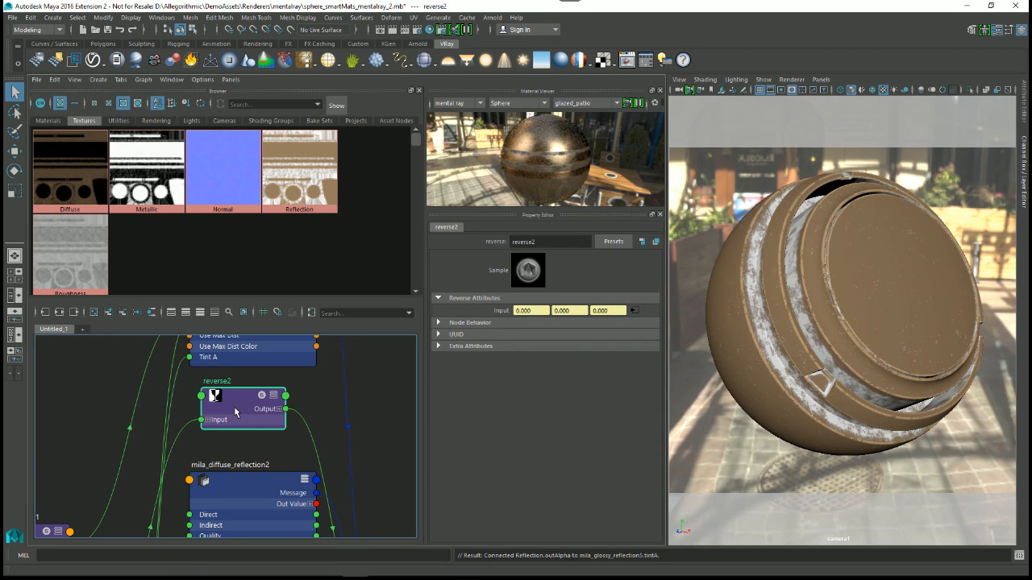
middle_click_drag(294, 461, 247, 404, "alt")
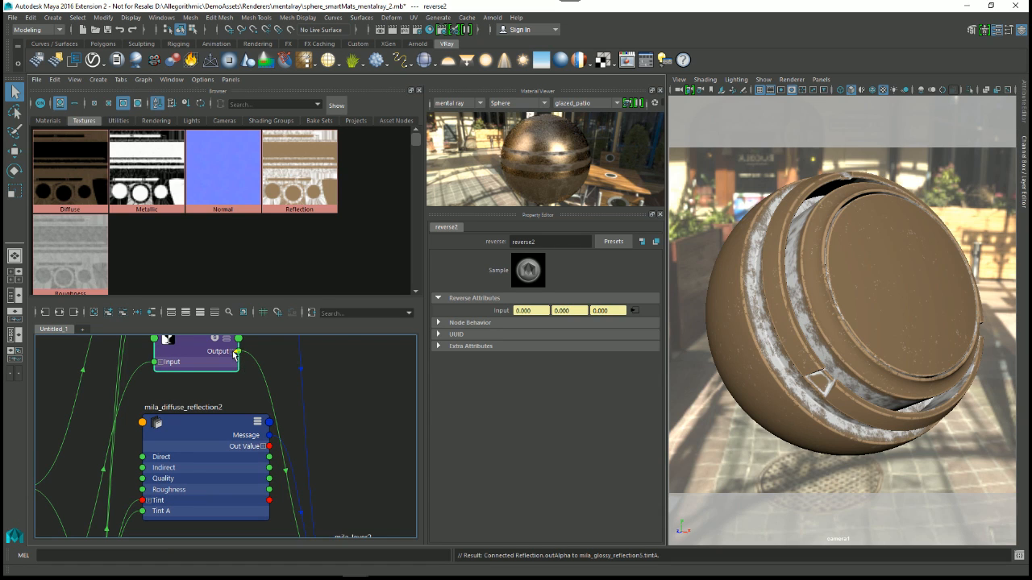
left_click(234, 353)
middle_click_drag(334, 421, 322, 346, "alt")
Step: Expand the Layers[0] entry of mila_layer2 and trace the connection entering its Weight input
scroll(325, 364, "down", 1)
middle_click_drag(332, 490, 249, 411, "alt")
left_click(240, 421)
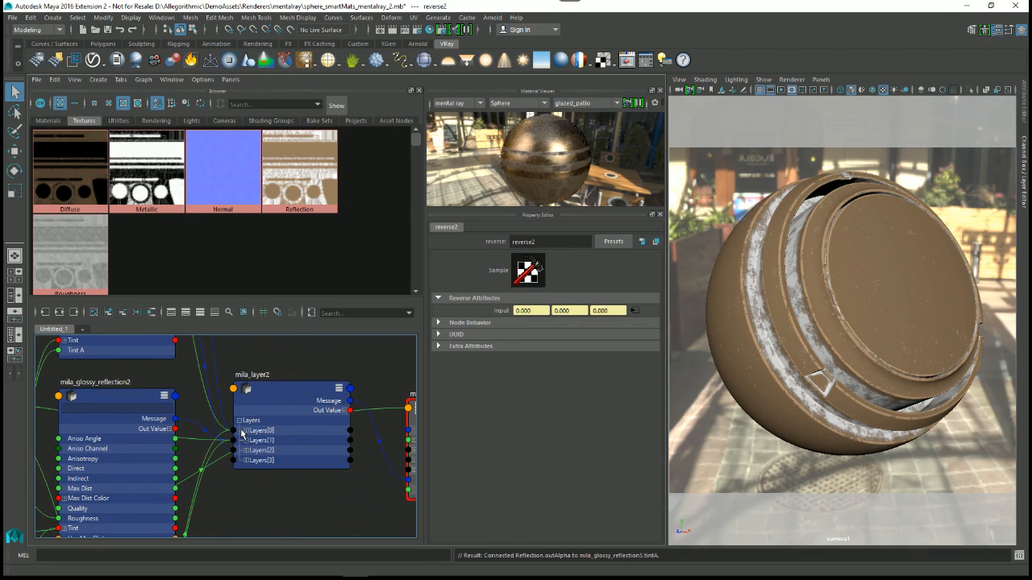
left_click(244, 433)
scroll(267, 486, "up", 2)
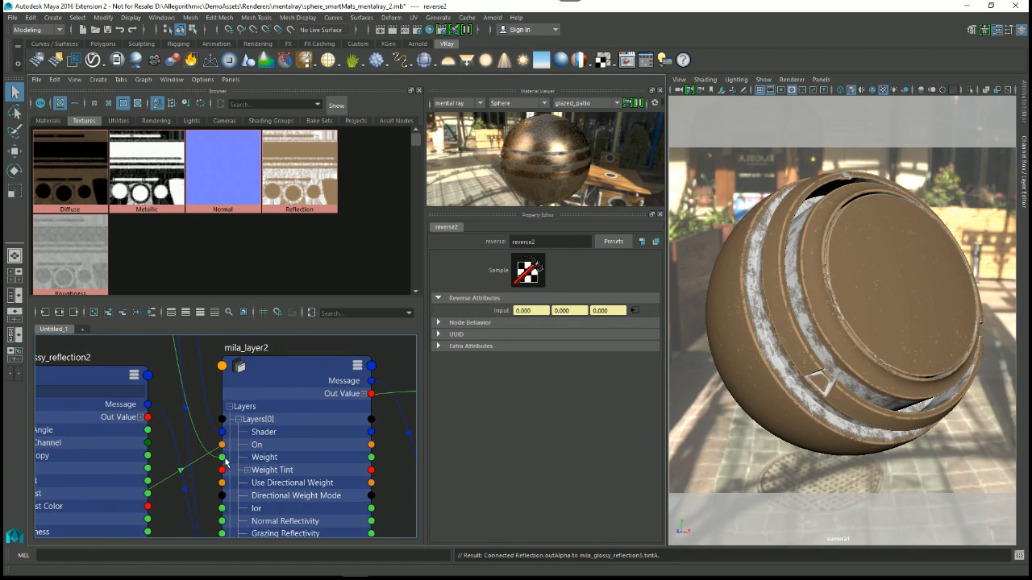
scroll(265, 467, "down", 4)
middle_click_drag(266, 472, 250, 341, "alt")
scroll(288, 392, "down", 2)
middle_click_drag(288, 392, 286, 414, "alt")
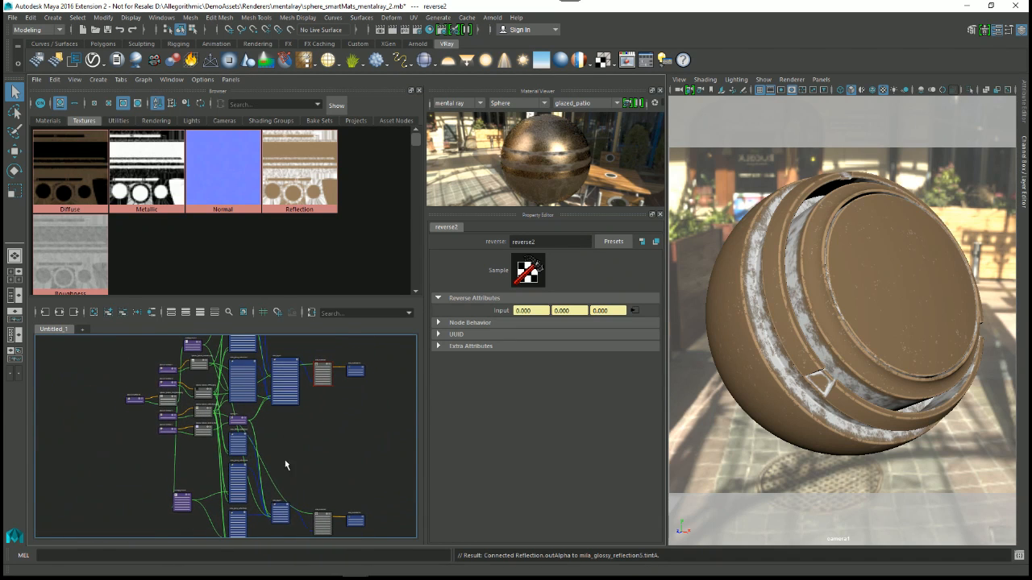
Step: Expand Layers[0] of mila_layer3 and connect the reverse2 node's Output X to that layer's Weight
left_click_drag(281, 515, 288, 436)
middle_click_drag(276, 404, 298, 486, "alt")
scroll(294, 471, "up", 1)
scroll(279, 430, "up", 1)
left_click_drag(243, 386, 283, 503)
middle_click_drag(312, 488, 277, 380, "alt")
right_click_drag(314, 446, 332, 500, "alt")
scroll(301, 486, "up", 2)
scroll(252, 453, "up", 1)
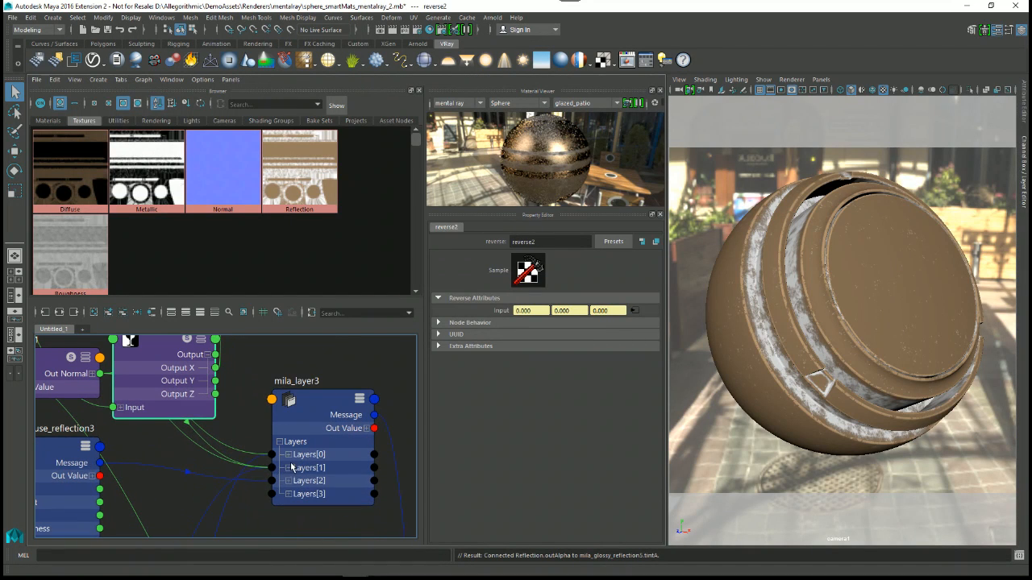
left_click(278, 450)
scroll(240, 431, "up", 1)
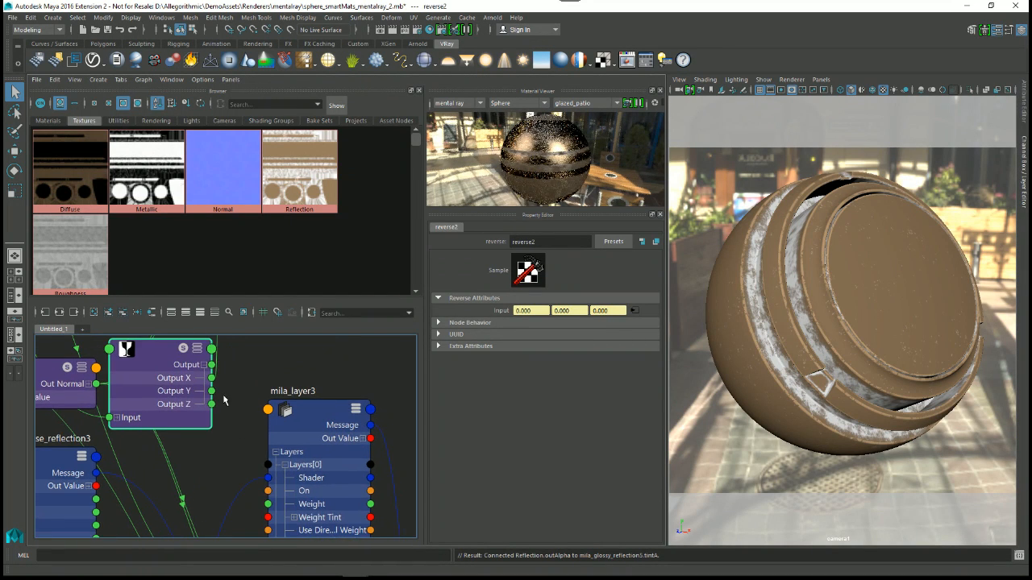
left_click_drag(211, 378, 269, 505)
scroll(301, 455, "down", 1)
scroll(229, 399, "down", 5)
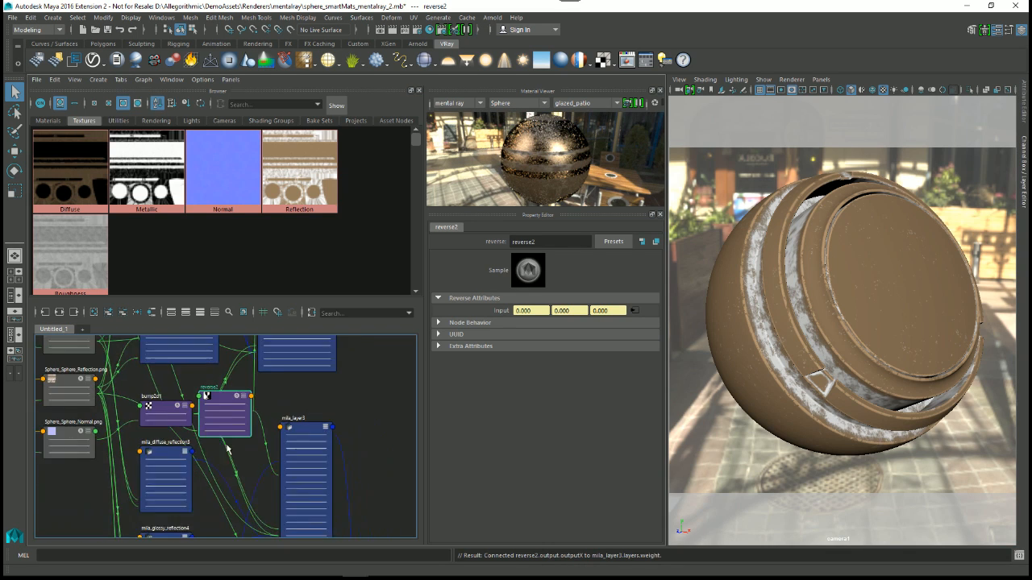
Step: Select mila_material3, run a mental ray IPR render with a region around the whole sphere, and close the Render View
scroll(278, 406, "up", 1)
left_click(324, 485)
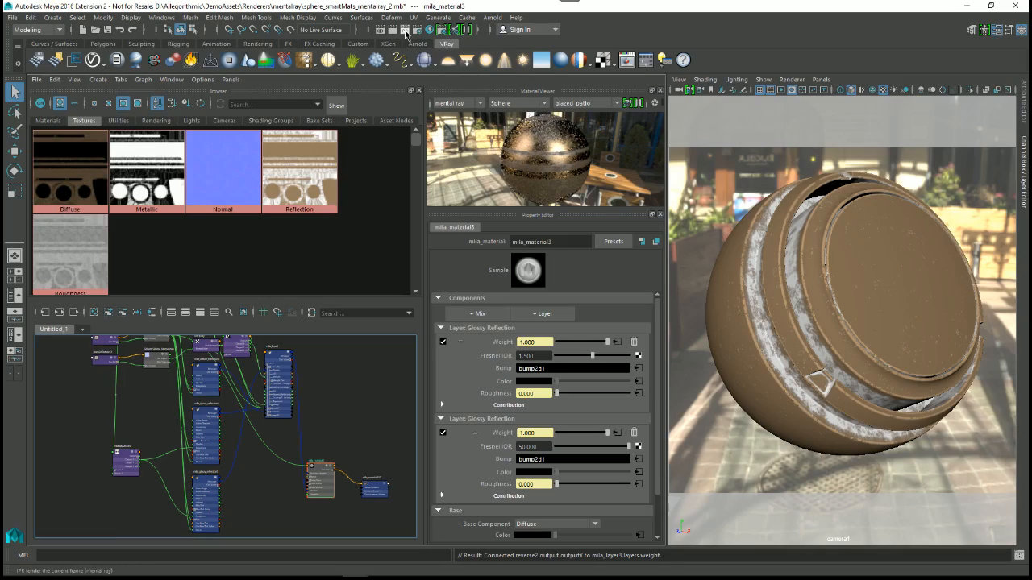
left_click(406, 29)
left_click_drag(604, 155, 659, 158)
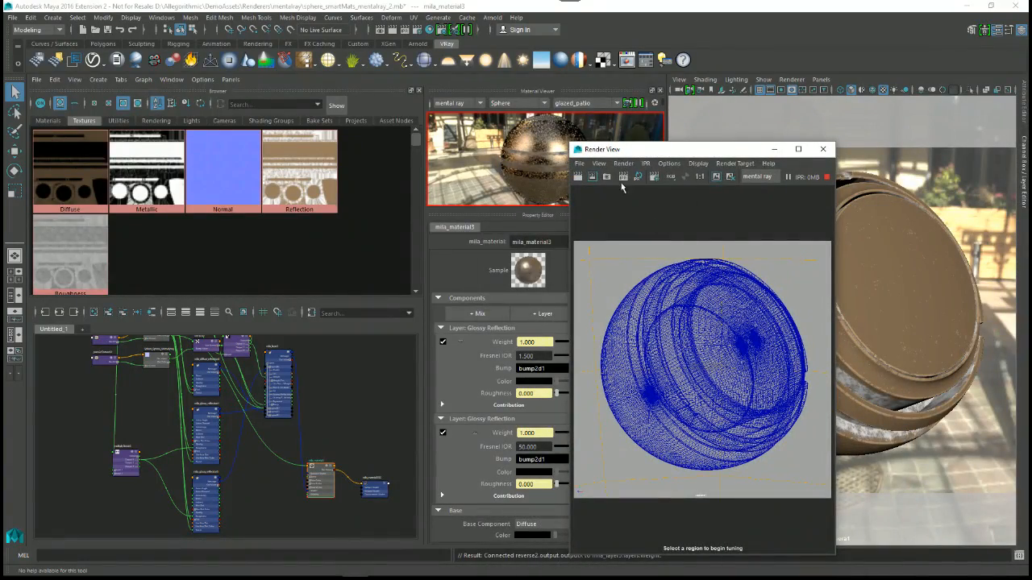
left_click_drag(595, 261, 809, 476)
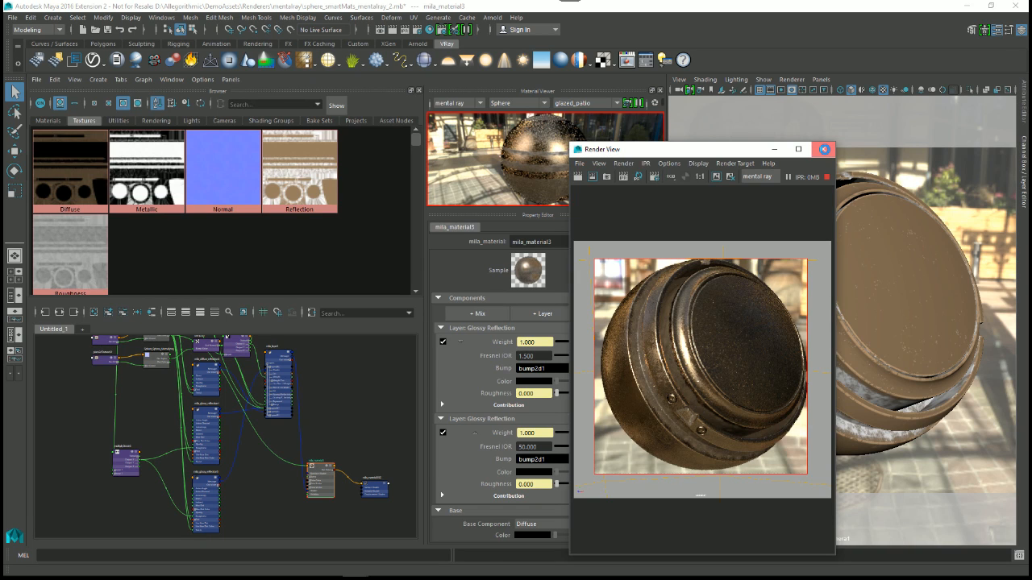
left_click(823, 149)
Step: Review the mila_material3 node network and the settings of its two Glossy Reflection layers and Diffuse base
scroll(322, 433, "up", 5)
scroll(321, 423, "down", 1)
middle_click_drag(322, 435, 309, 403, "alt")
scroll(288, 431, "up", 1)
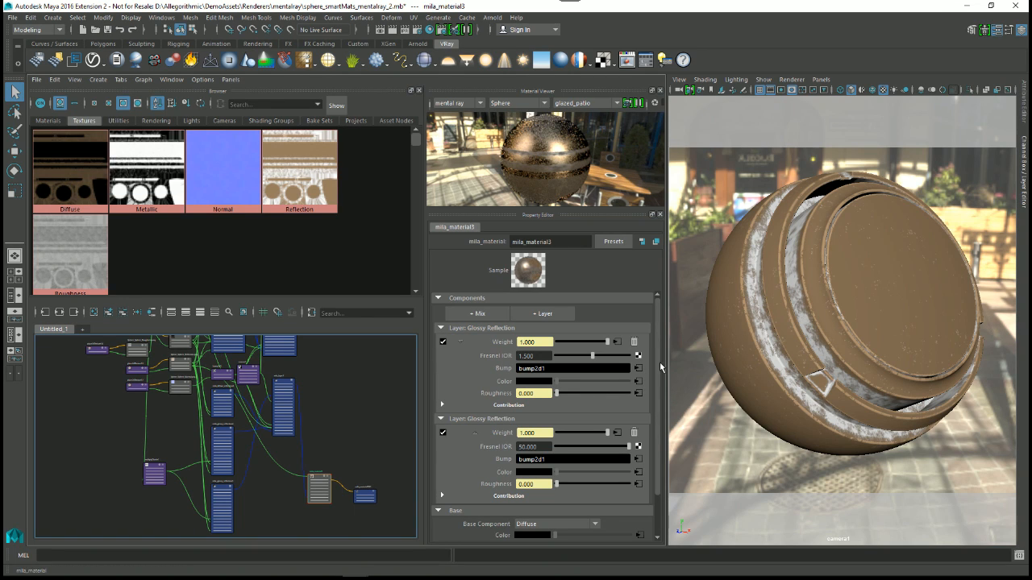
scroll(655, 384, "down", 1)
left_click_drag(655, 381, 656, 389)
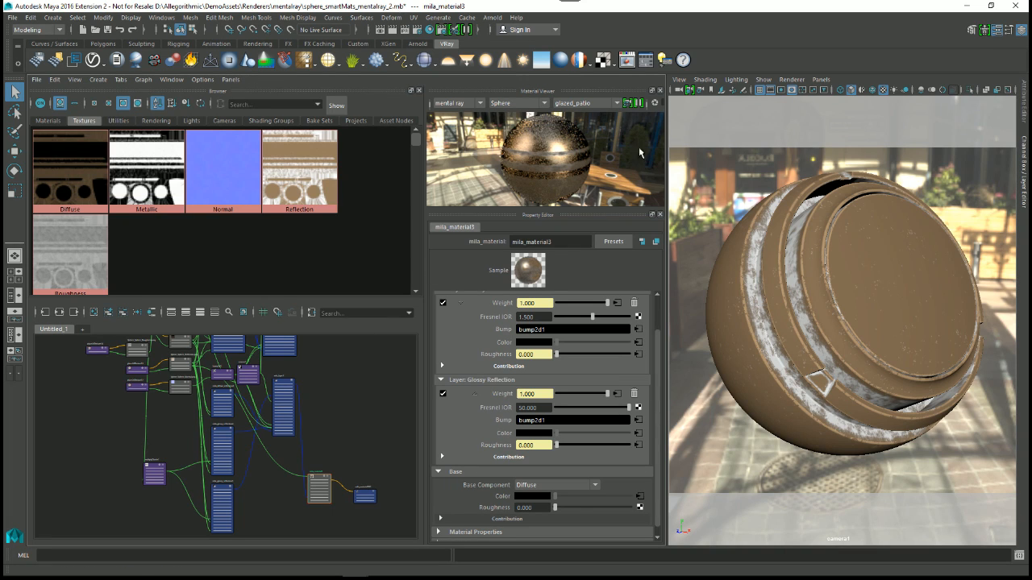
Step: Close Maya, switch to the modo.lxo scene in MODO and orbit around the textured sphere
left_click(1016, 6)
left_click(516, 300)
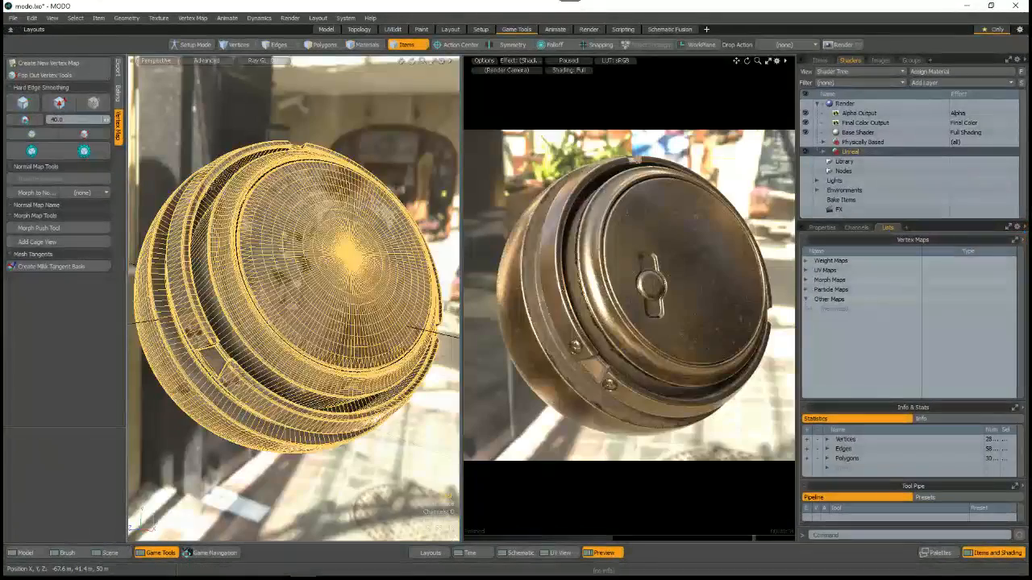
left_click(350, 124)
left_click_drag(330, 204, 349, 344, "alt")
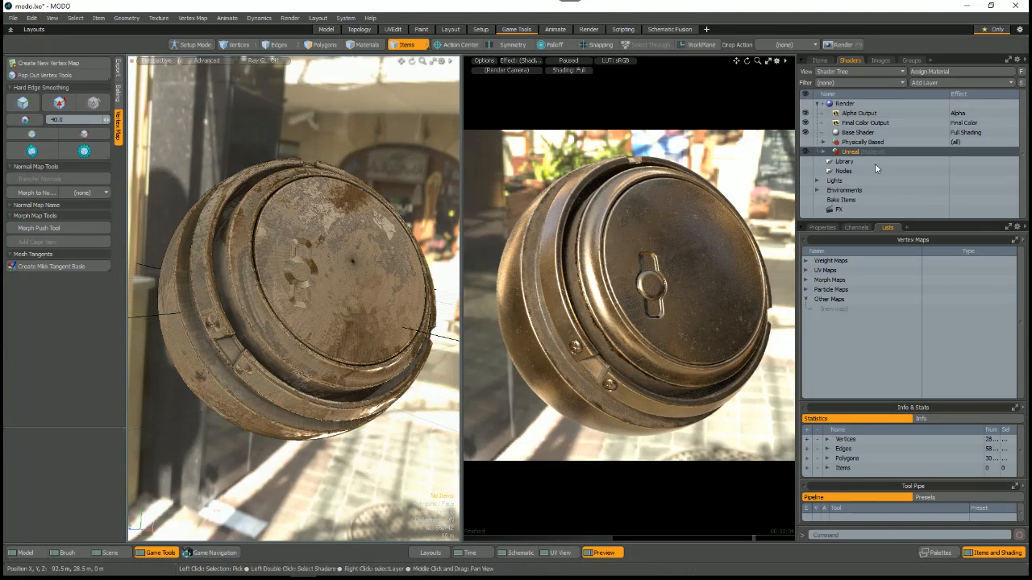
Step: Turn the Unreal material group's visibility off and back on in the Shader Tree and inspect the shaded sphere
left_click(806, 151)
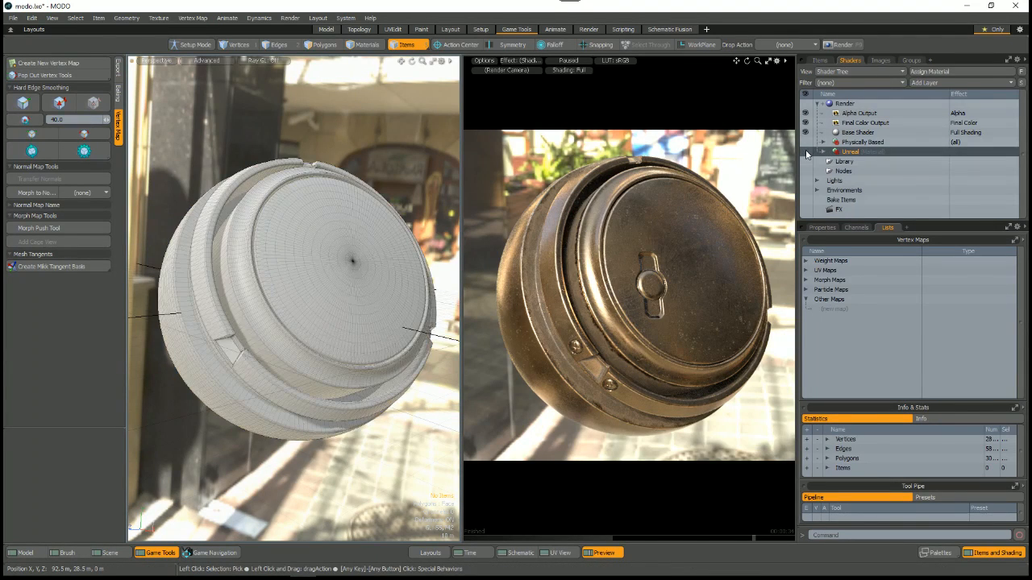
left_click(806, 152)
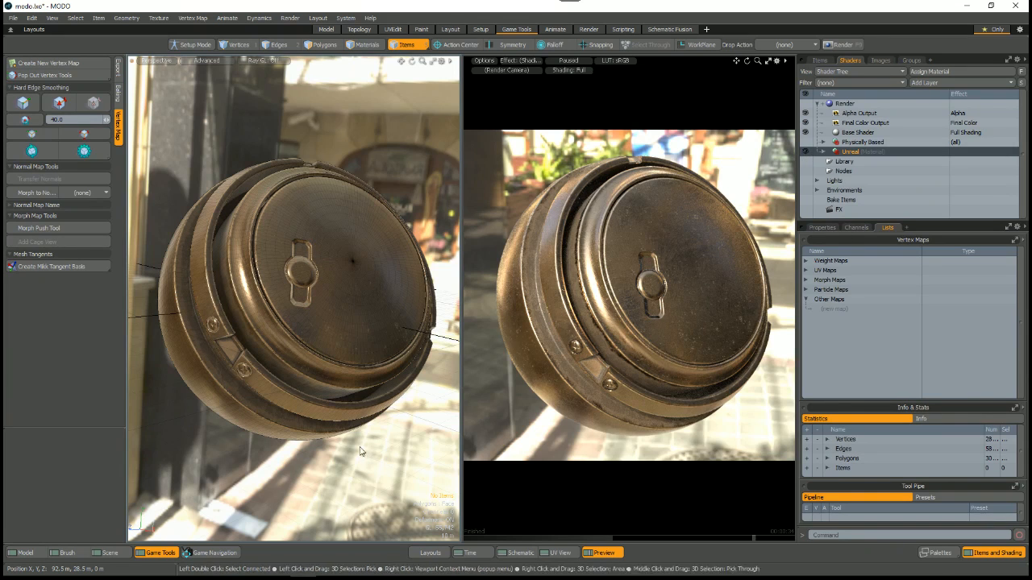
scroll(368, 452, "up", 1)
left_click_drag(364, 407, 331, 359, "alt")
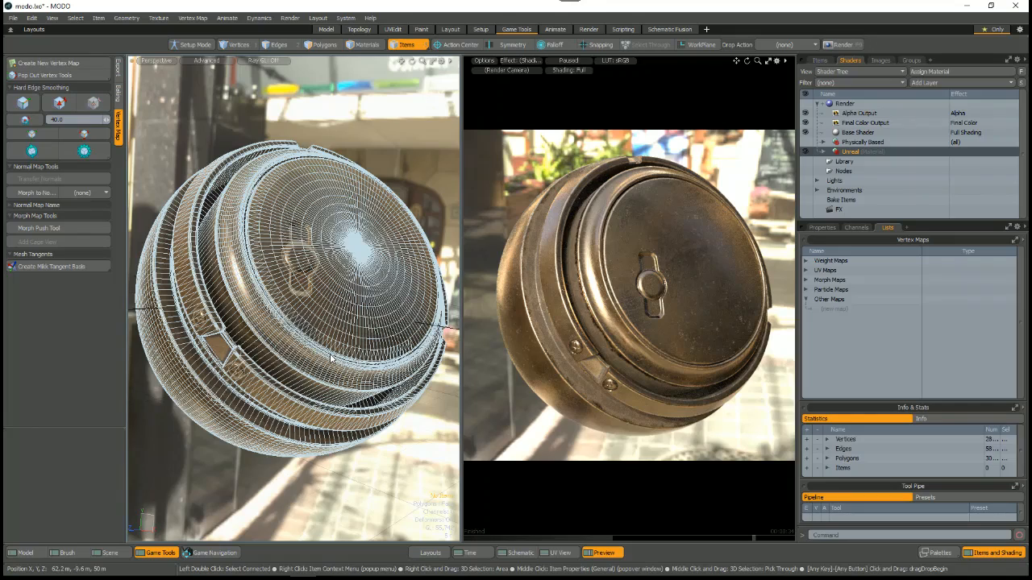
left_click_drag(329, 357, 405, 234, "alt")
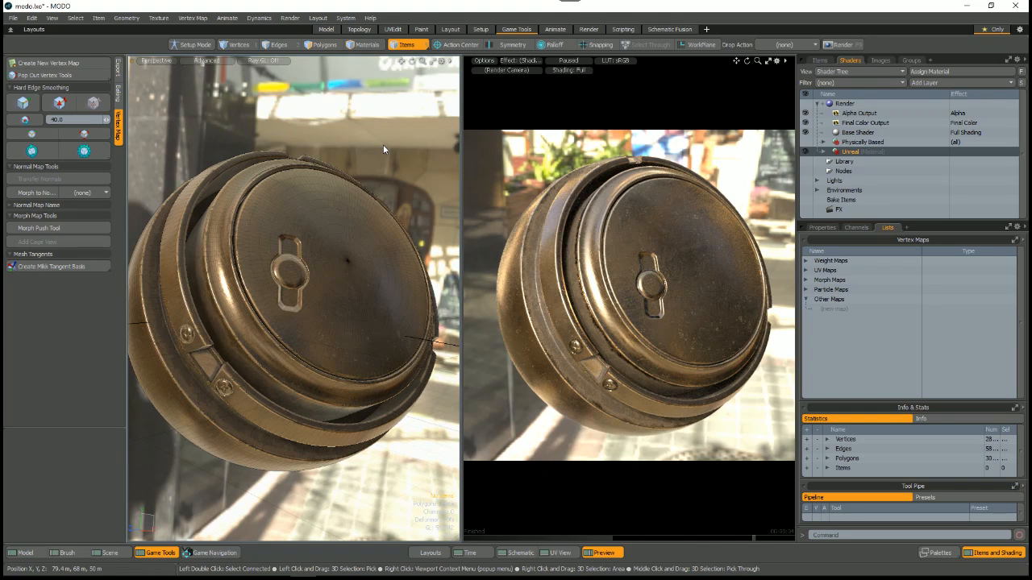
Step: Enlarge the Shader Tree, expand the Unreal material group without renaming it, and inspect the sphere from another angle
left_click_drag(851, 224, 853, 289)
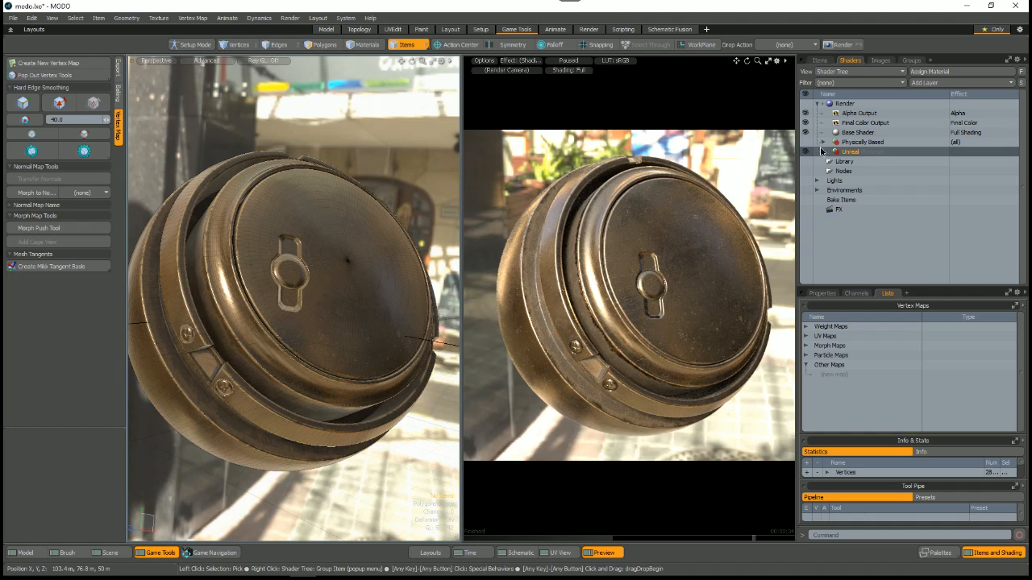
key("Return")
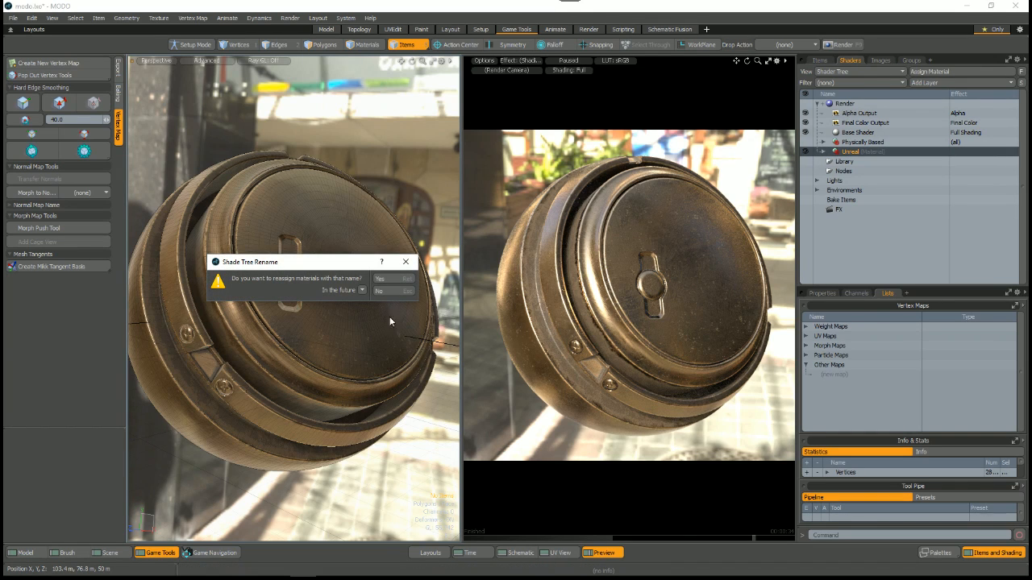
left_click(393, 291)
left_click(823, 152)
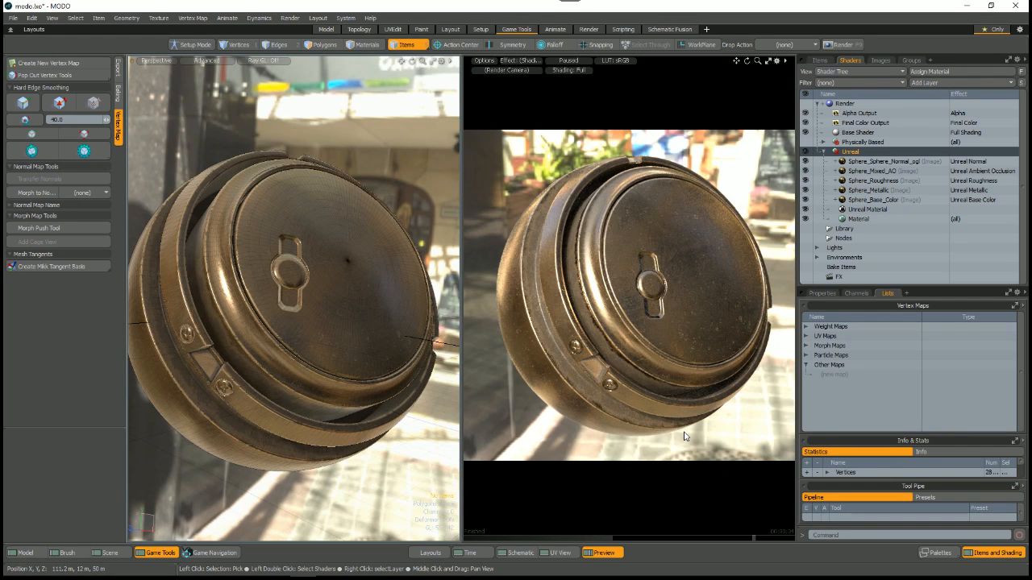
left_click_drag(346, 323, 377, 308, "alt")
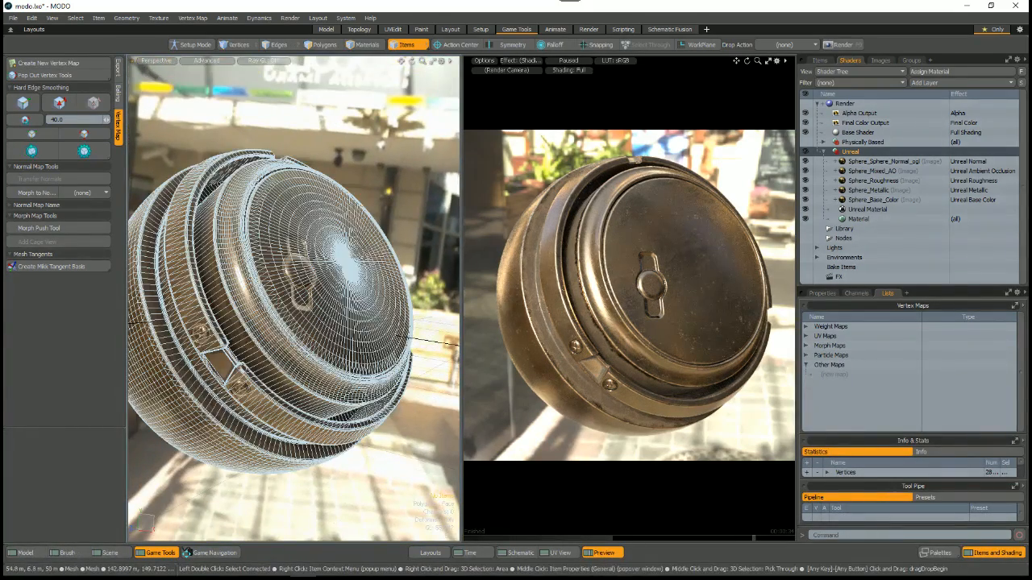
left_click_drag(328, 421, 307, 402, "alt")
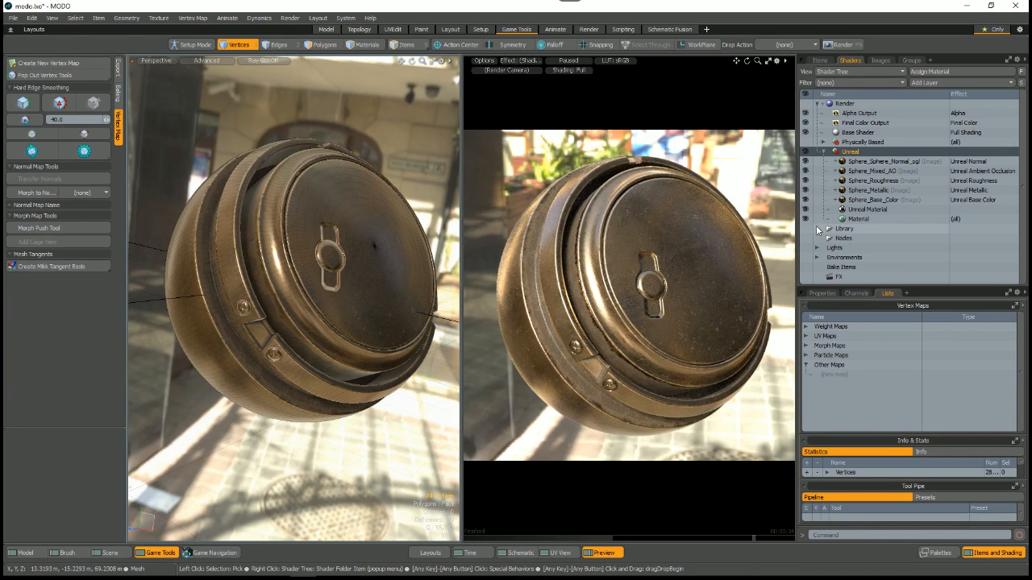
Step: Select the Unreal Material layer and show its properties in an enlarged area
left_click(850, 211)
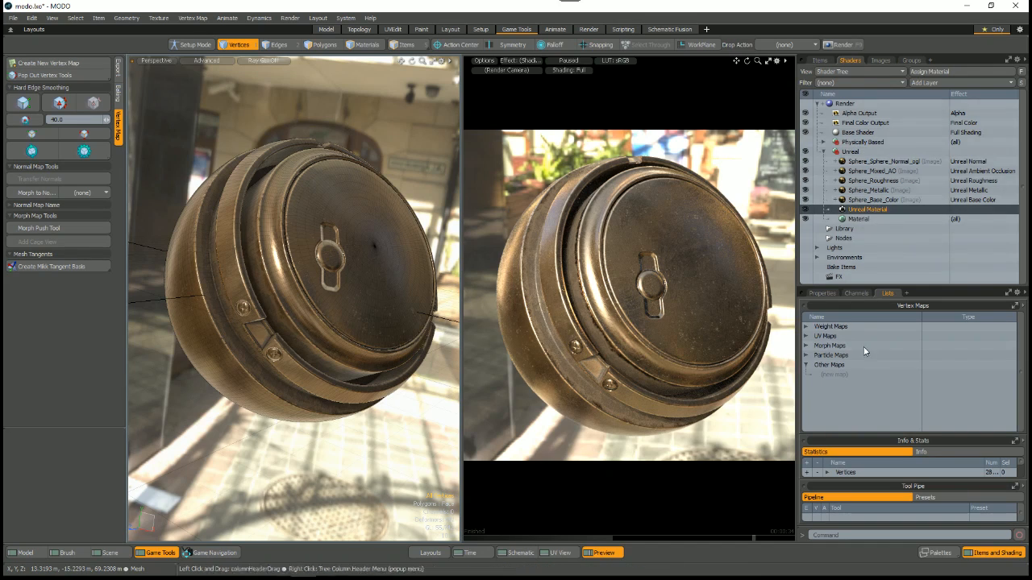
left_click(826, 293)
left_click_drag(853, 287, 840, 259)
Step: Switch to Substance Painter, display the full material and reposition the view of the bronze sphere in an enlarged viewport
key("alt+Tab")
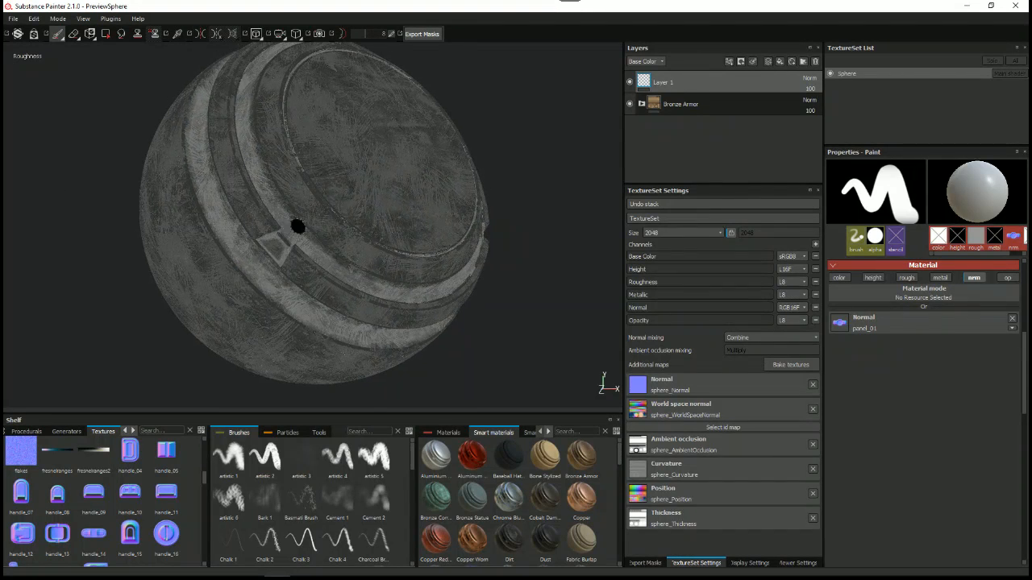
key("m")
left_click_drag(350, 158, 363, 242, "alt")
left_click_drag(364, 413, 361, 474)
scroll(347, 363, "down", 1)
right_click_drag(379, 278, 312, 272, "shift")
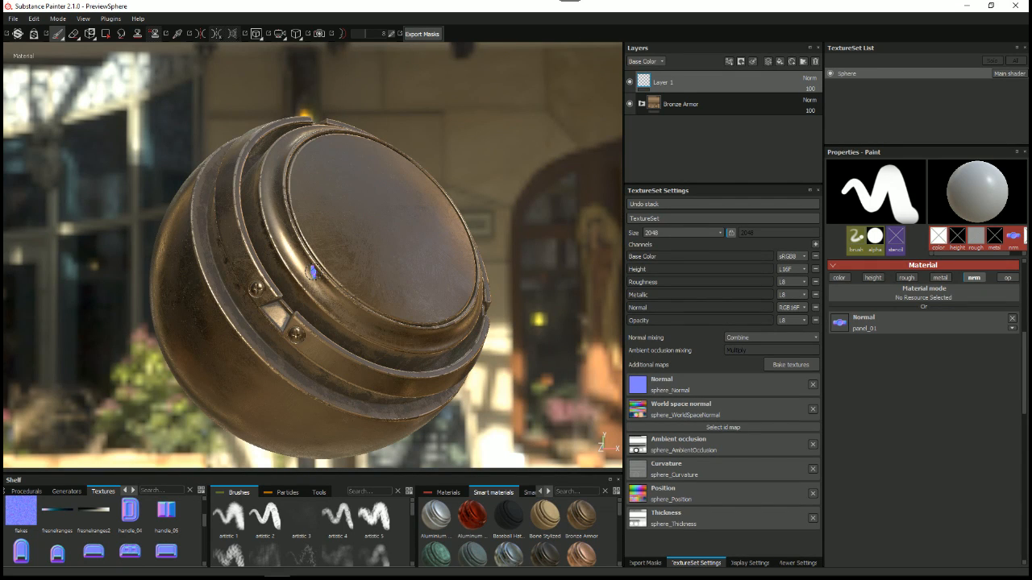
left_click_drag(313, 272, 342, 264, "alt")
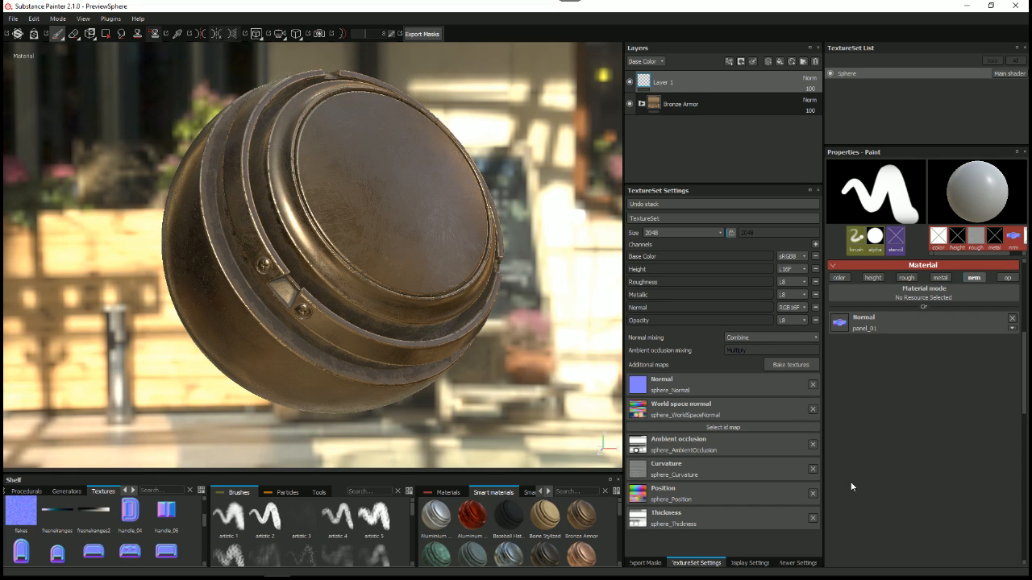
Step: Compare the viewer settings of the pbr-metal-rough shader with the texture set's channel list
left_click(782, 566)
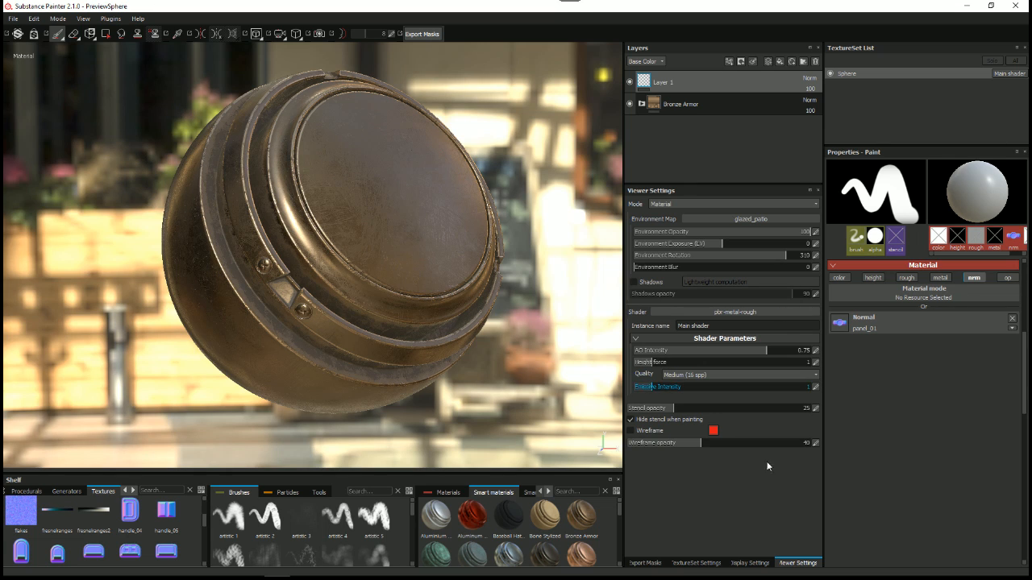
left_click(687, 563)
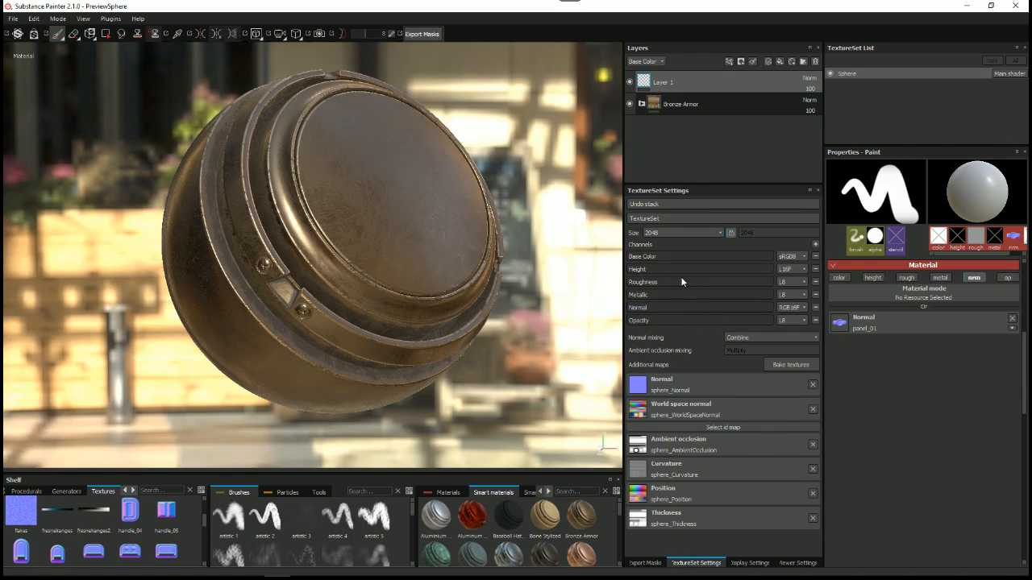
left_click(799, 563)
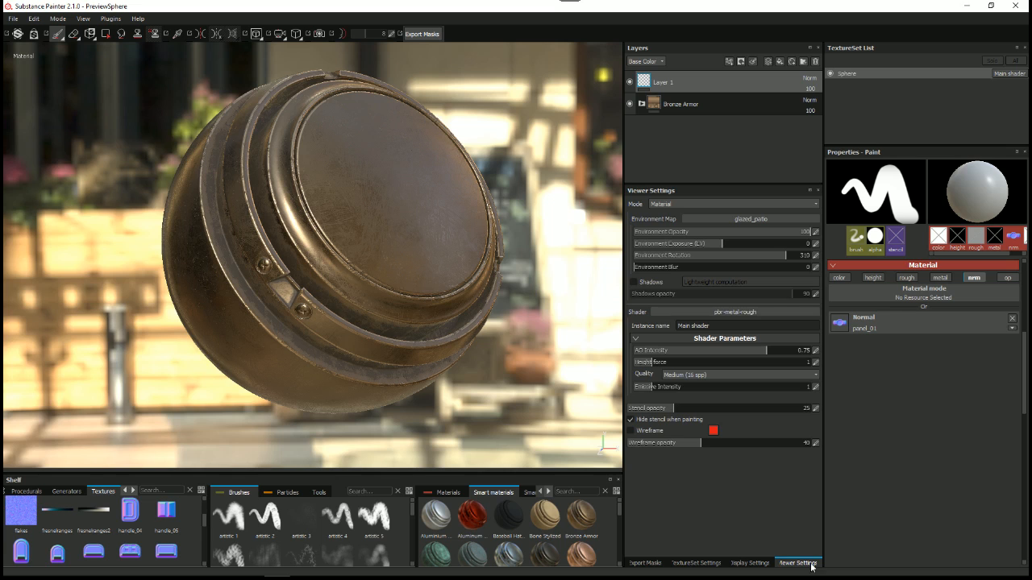
left_click(701, 563)
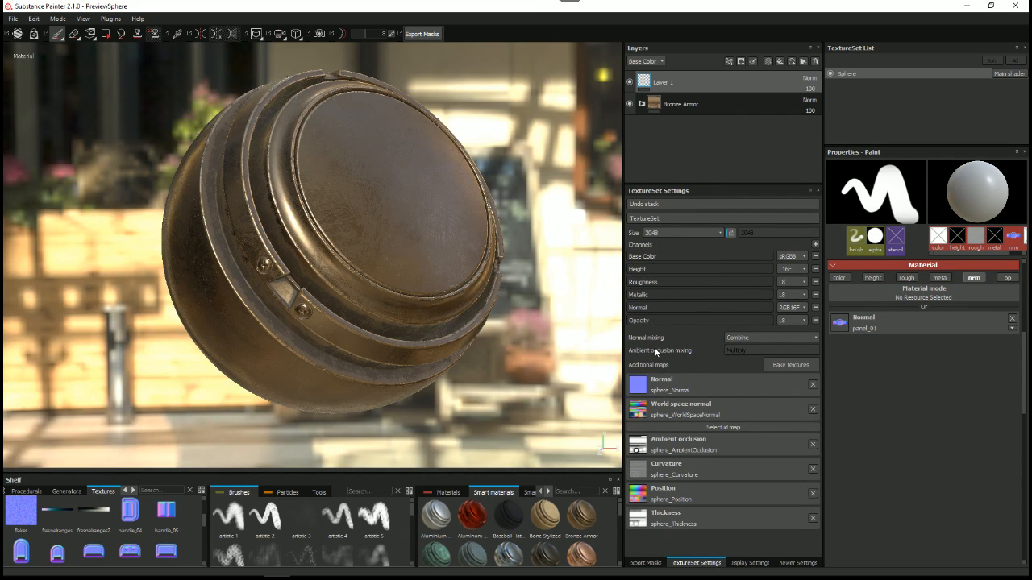
Step: Open the texture export, choose the Document channels + Normal + AO configuration, review it and cancel the export
right_click(492, 132)
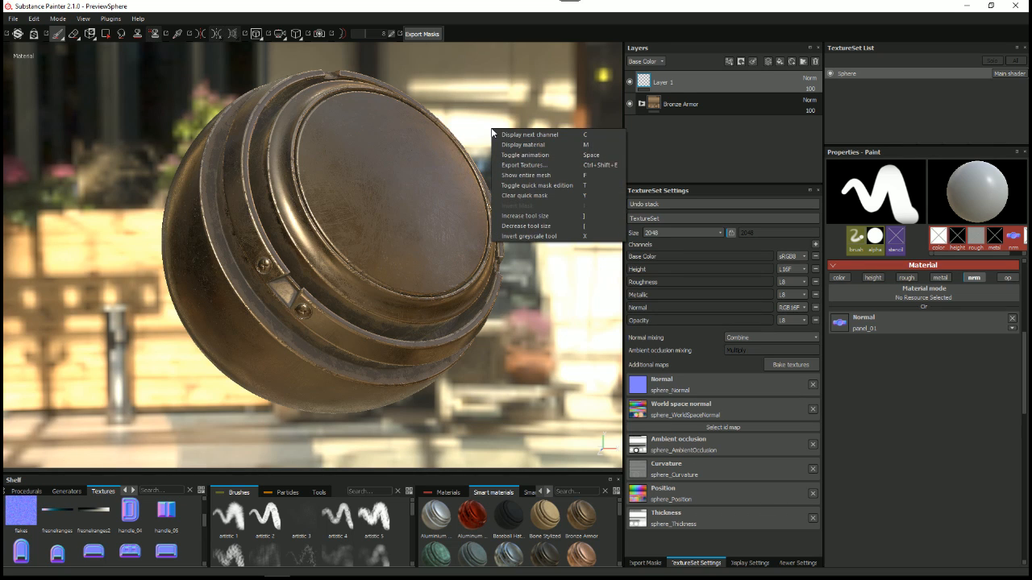
left_click(520, 165)
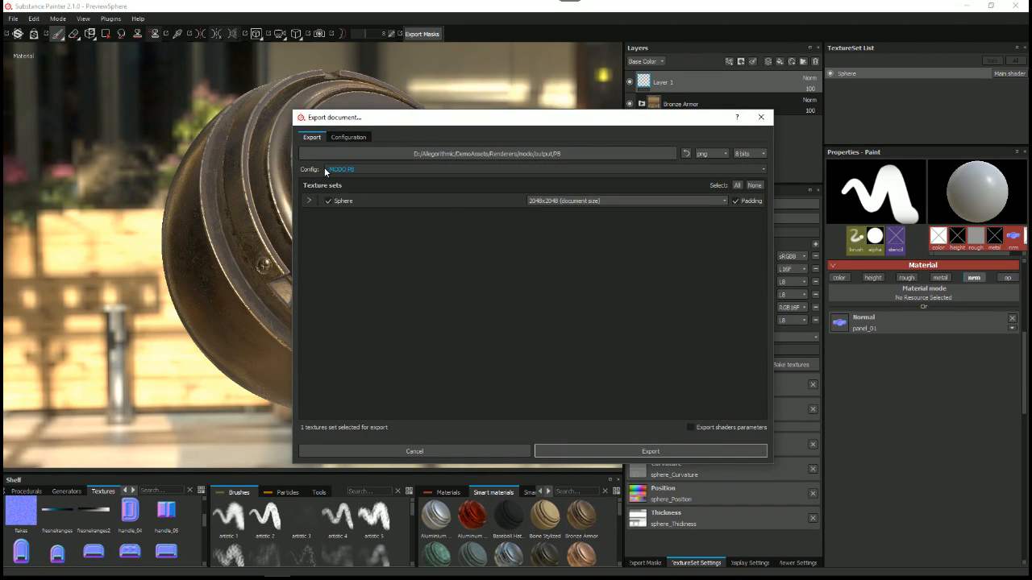
left_click(324, 168)
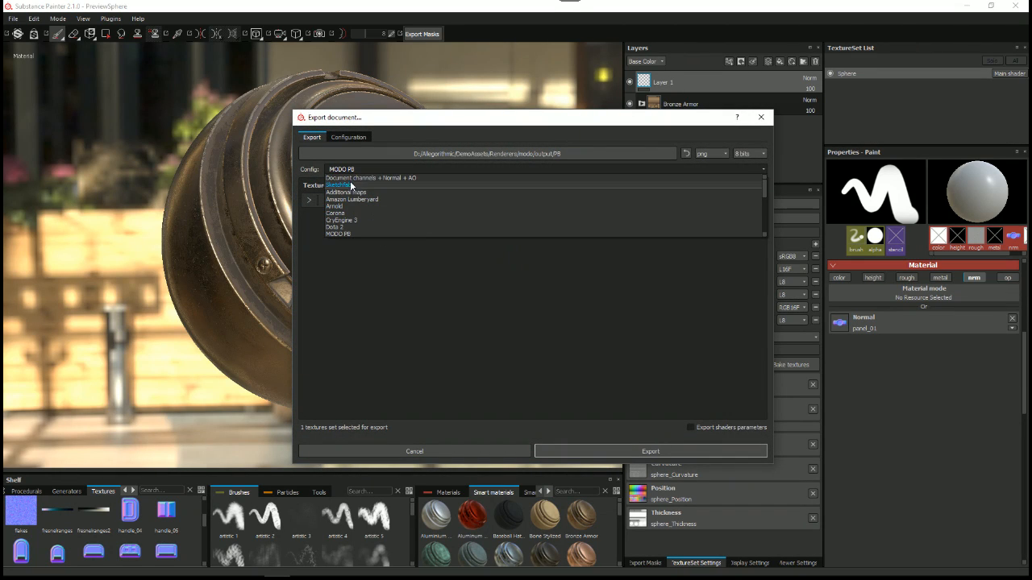
left_click(375, 178)
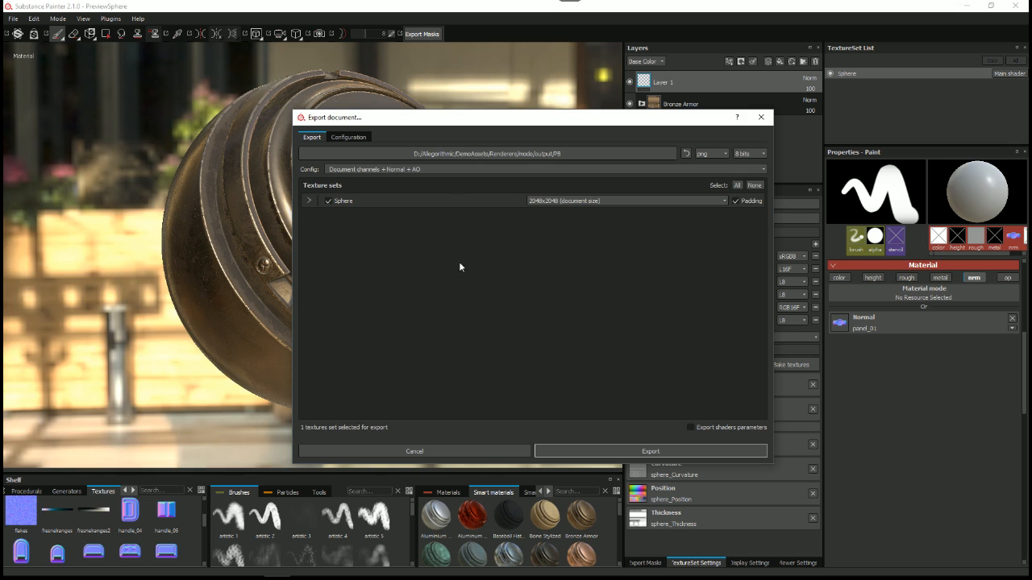
left_click_drag(426, 119, 380, 105)
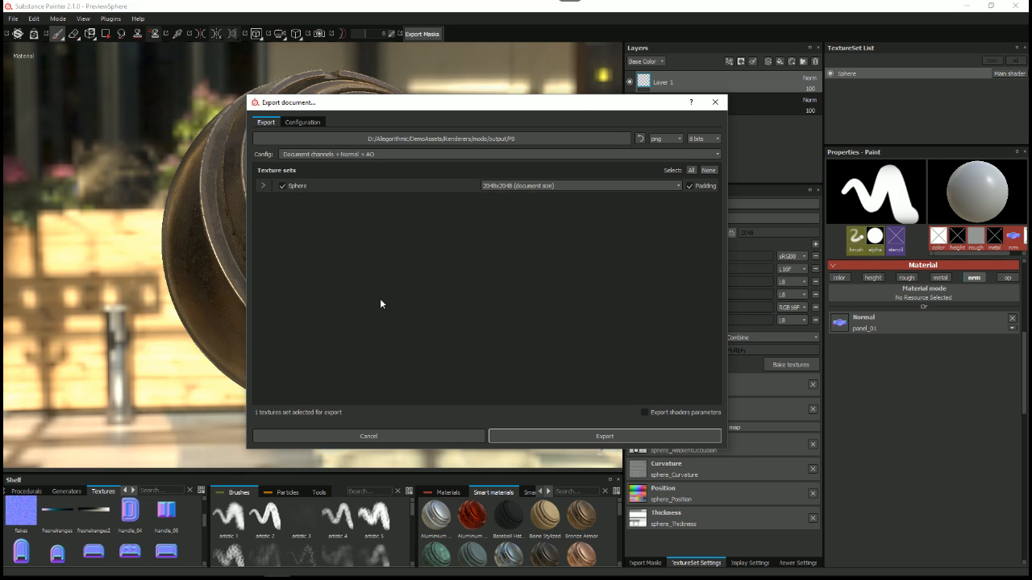
left_click_drag(569, 117, 465, 111)
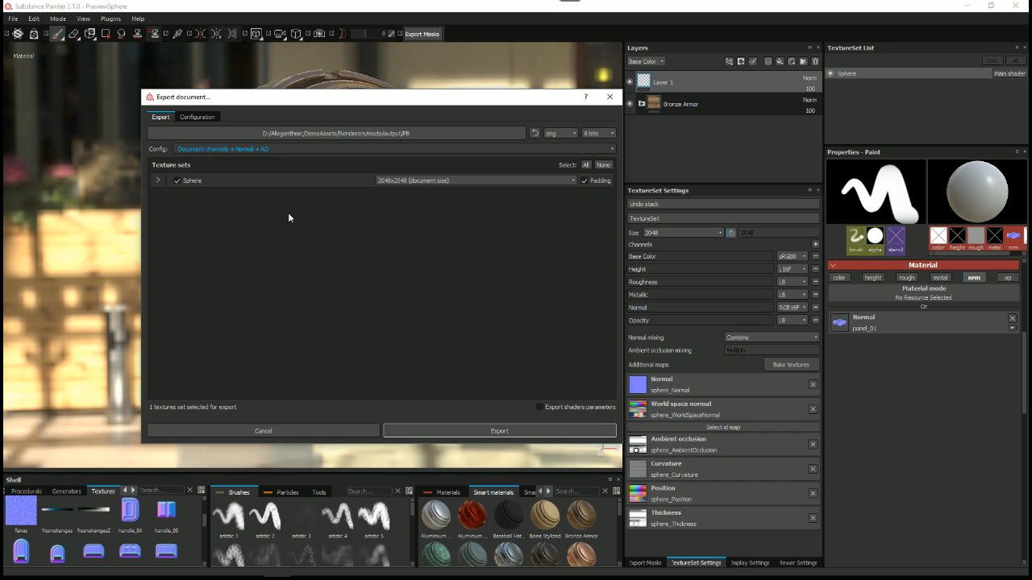
left_click(340, 432)
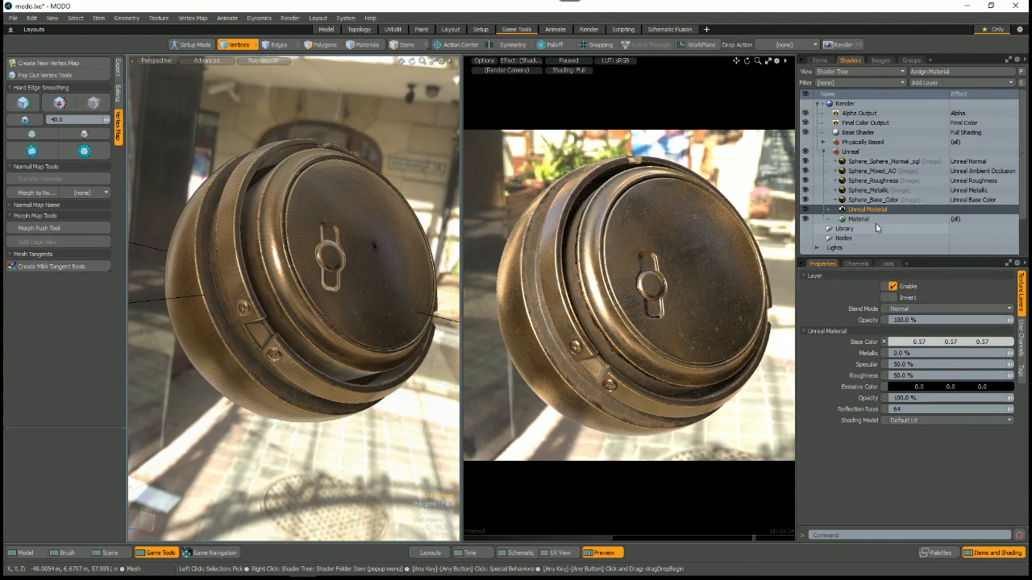
Step: Look through the custom materials that can be added as a shader layer, including the Unreal Material
left_click(944, 83)
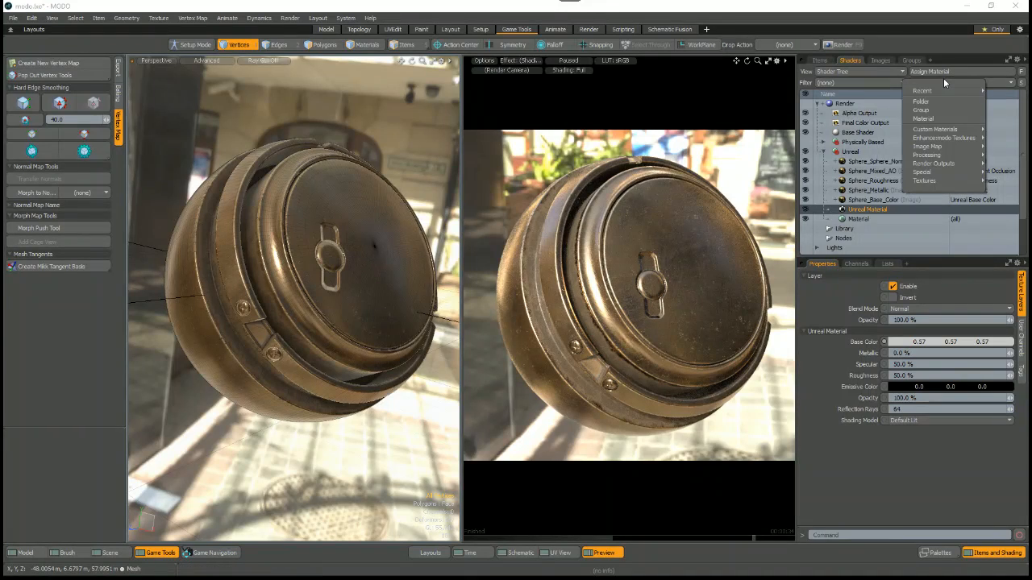
mouse_move(933, 130)
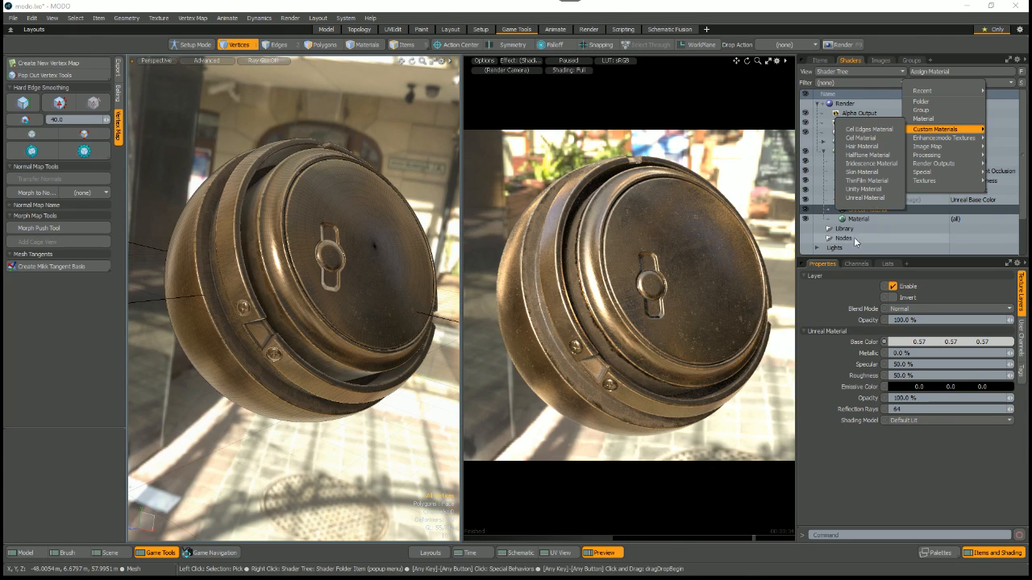
left_click(862, 198)
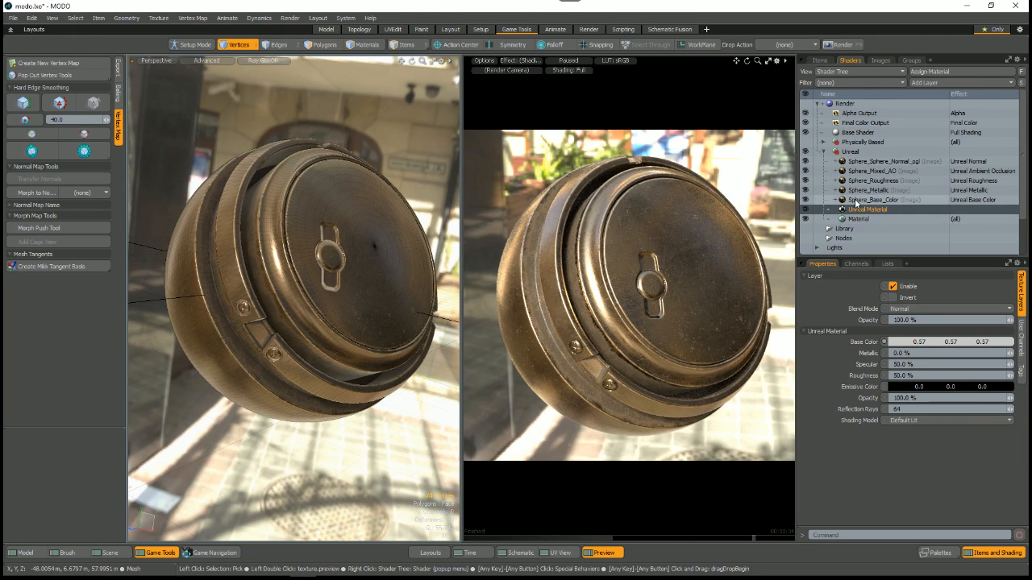
Step: Select the Sphere_Base_Color image layer and show the Unreal channel effects available for it
left_click(856, 201)
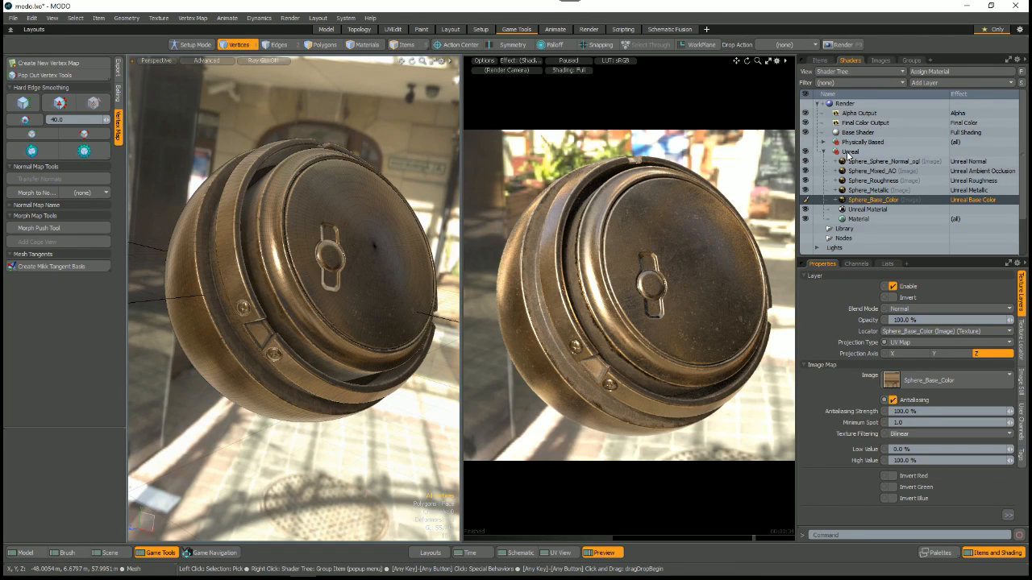
left_click(972, 199)
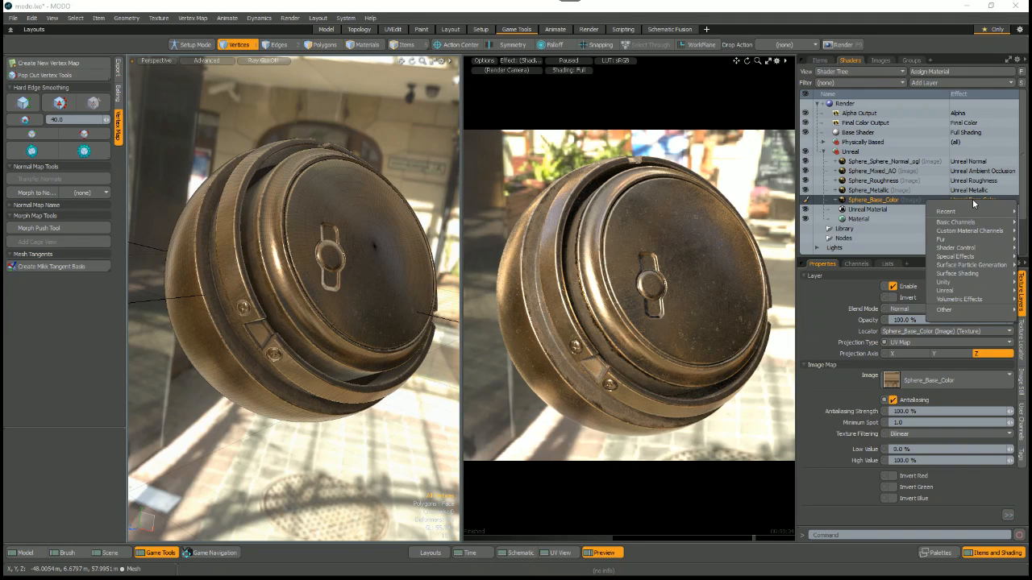
mouse_move(947, 291)
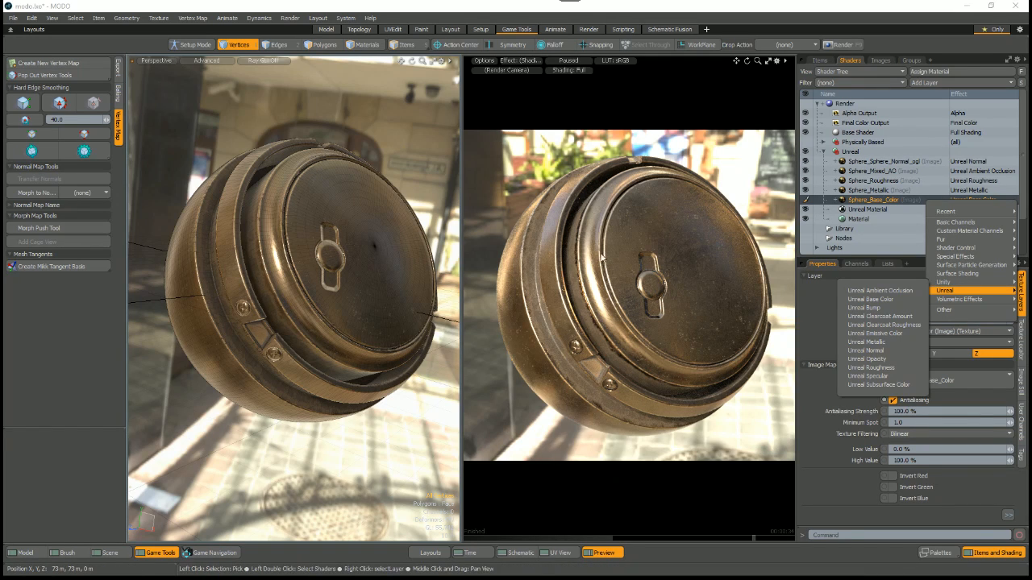
Step: Dismiss the effect list, resume the render preview and orbit the bronze sphere in the perspective viewport
left_click(635, 292)
left_click_drag(636, 291, 649, 299, "alt")
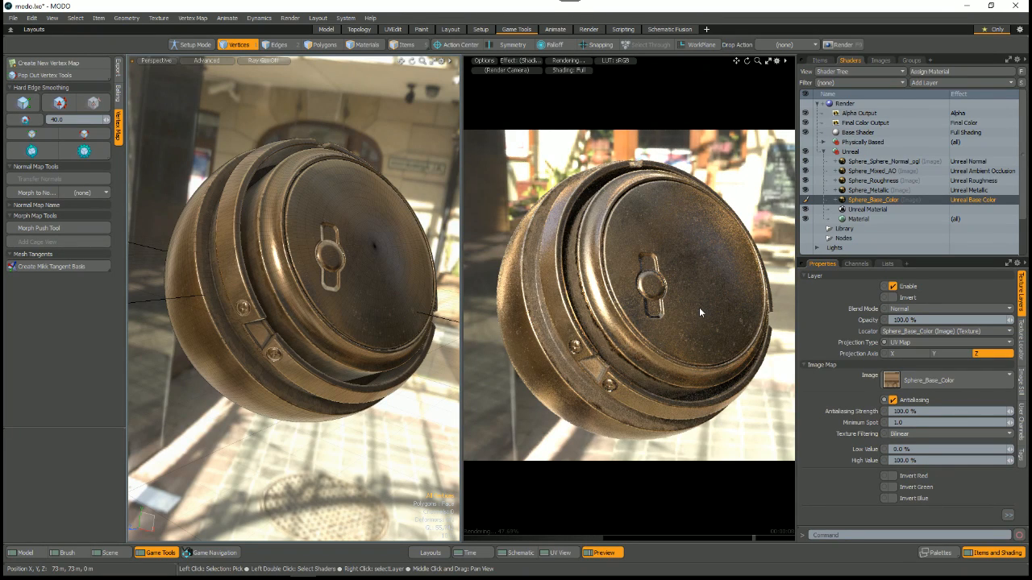
key("alt")
left_click_drag(372, 299, 343, 272, "alt")
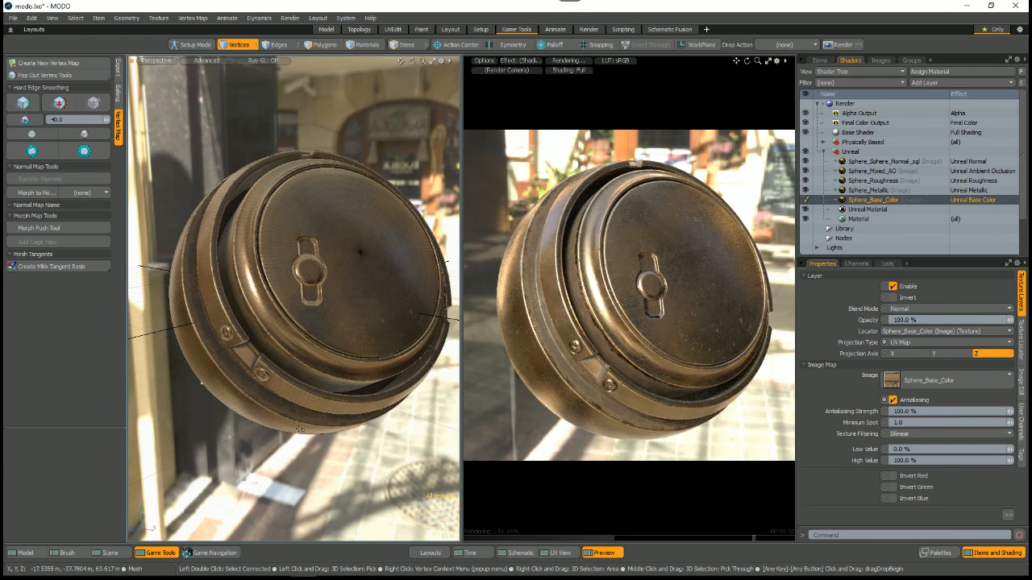
left_click_drag(300, 430, 300, 339, "alt")
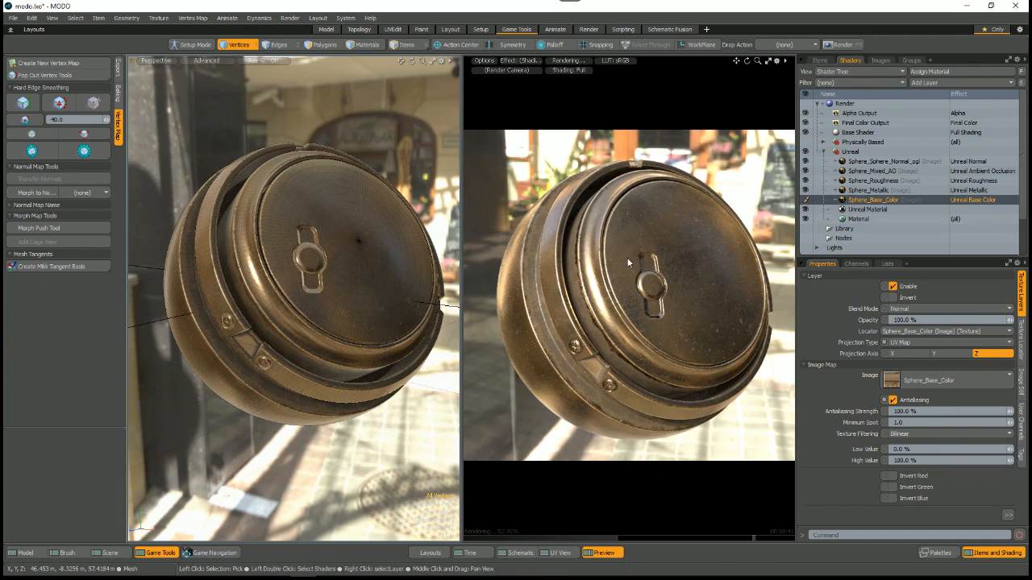
Step: Switch to Substance Painter, open the texture export's preset configuration in a wider dialog and show the Unity 5 Standard Metallic preset
key("alt+Tab")
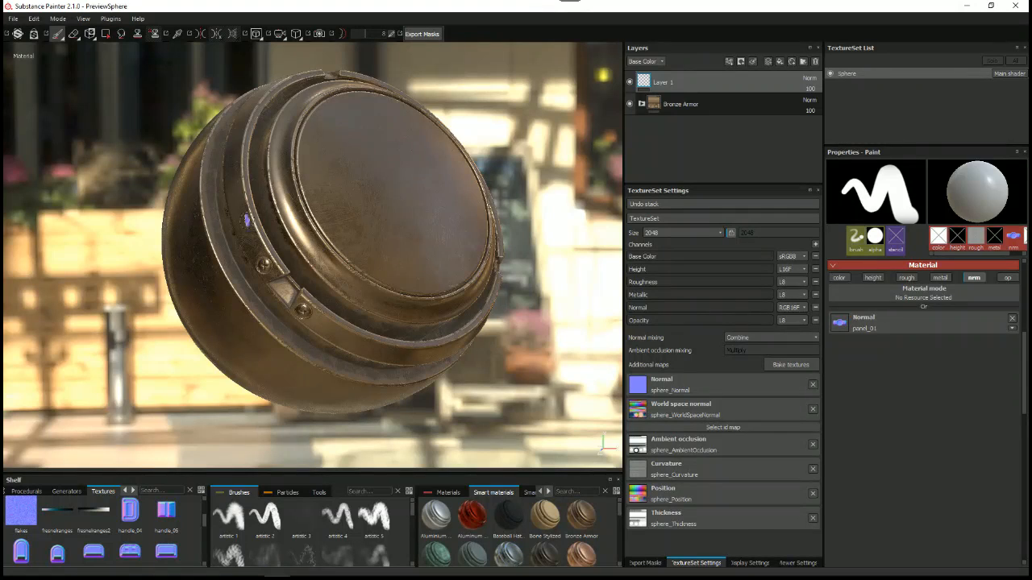
right_click(435, 133)
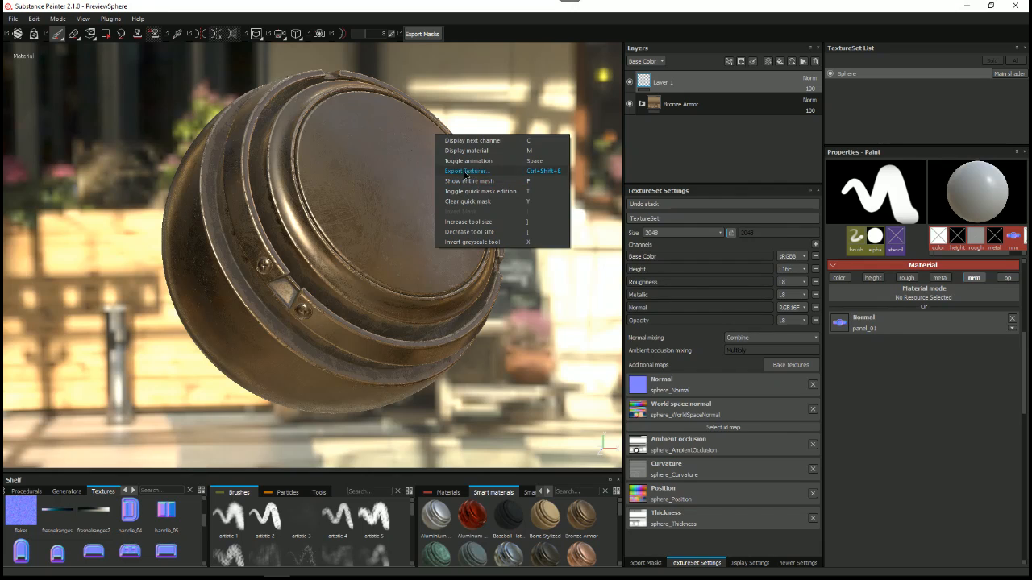
left_click(465, 172)
left_click(348, 137)
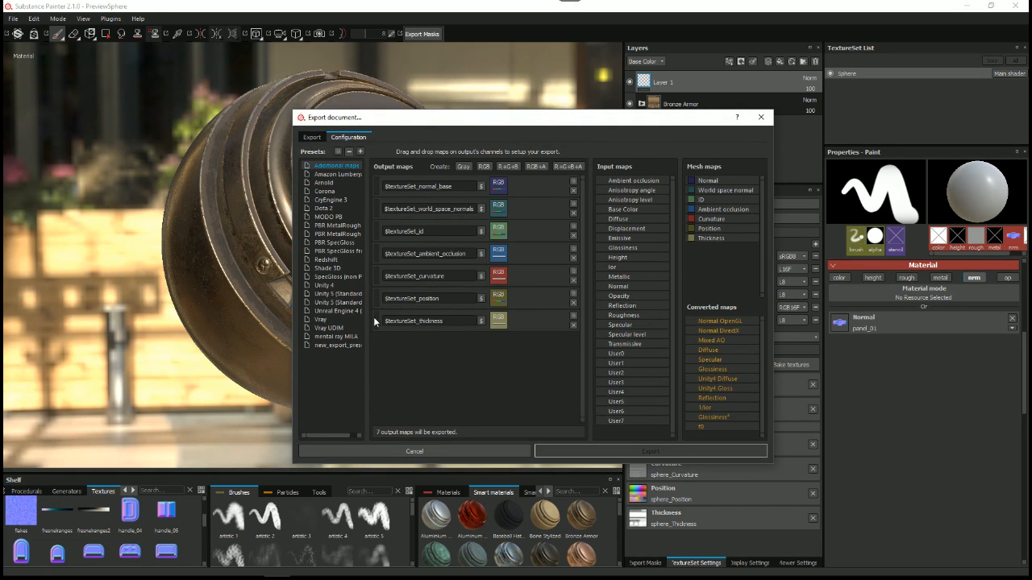
left_click(342, 294)
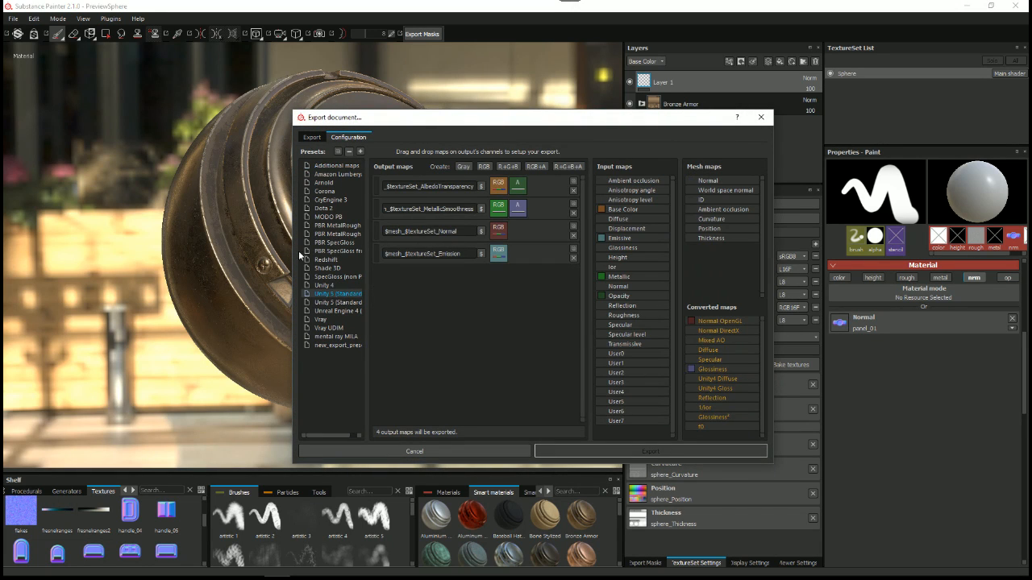
left_click_drag(293, 243, 183, 242)
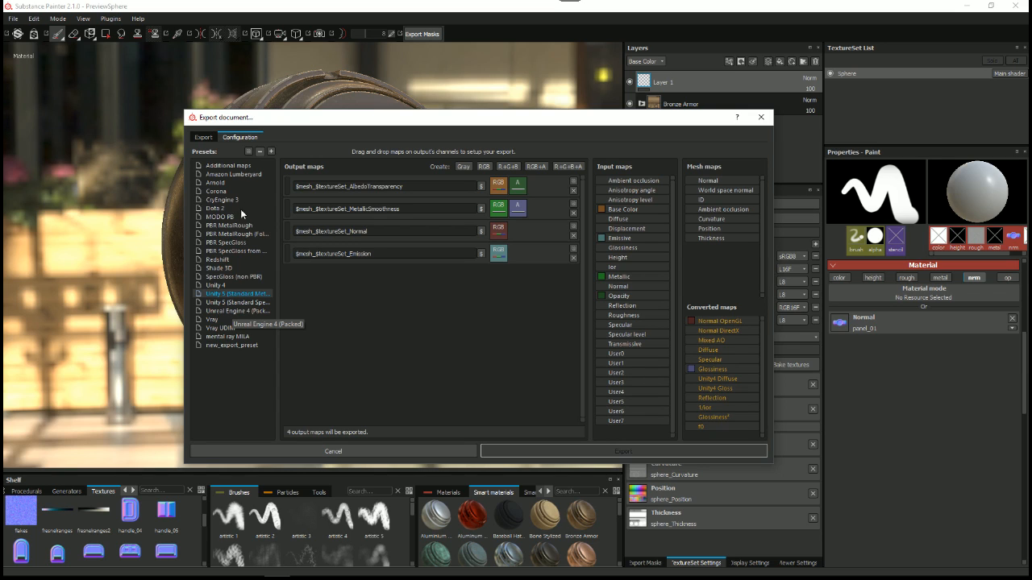
Step: Compare the output maps of the Unreal Engine 4 (Packed) and Unity 5 Standard Metallic presets, including their packed channels, and cancel the export
left_click(238, 312)
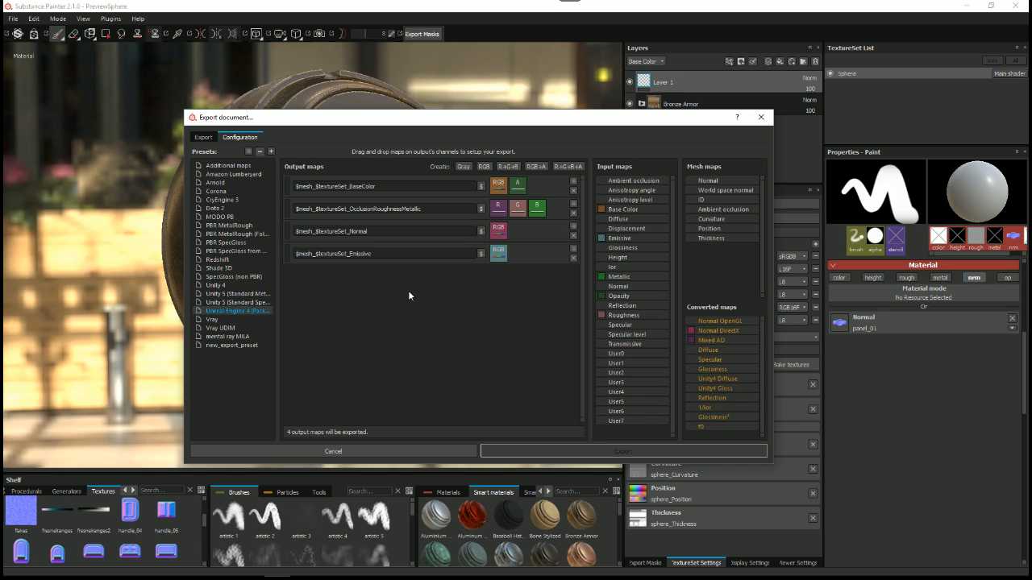
left_click(223, 303)
left_click(233, 313)
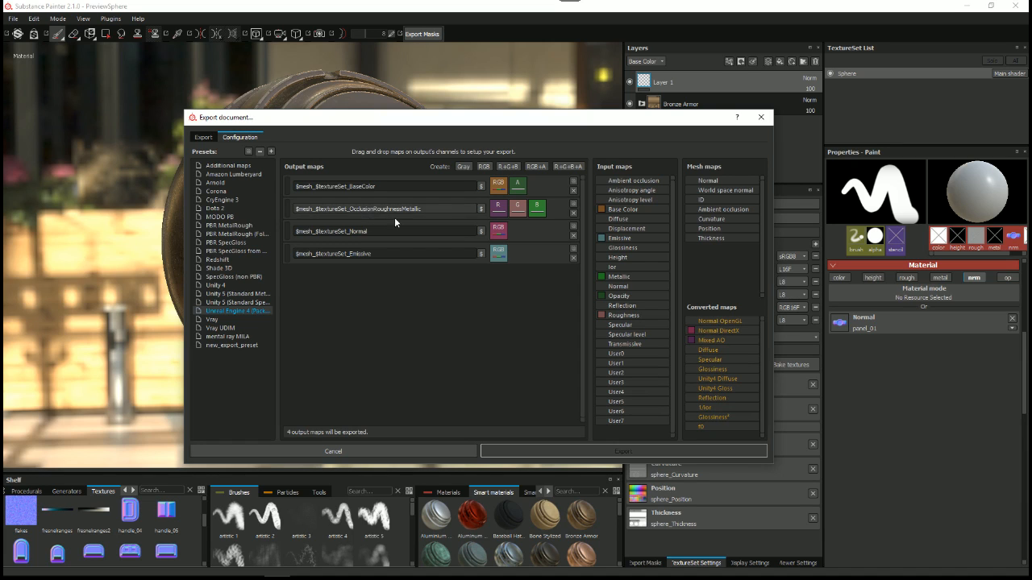
left_click_drag(350, 209, 422, 209)
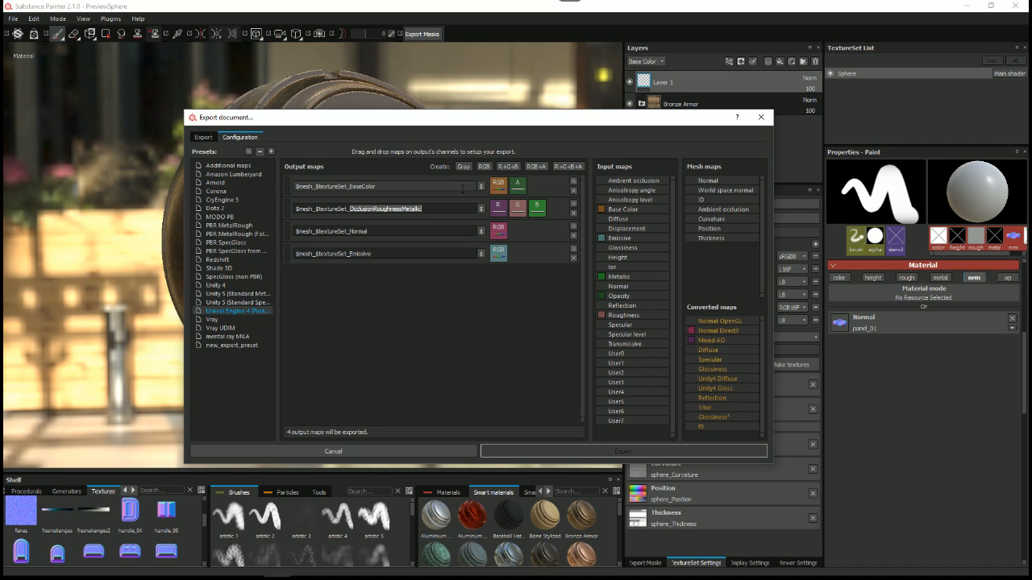
left_click(238, 293)
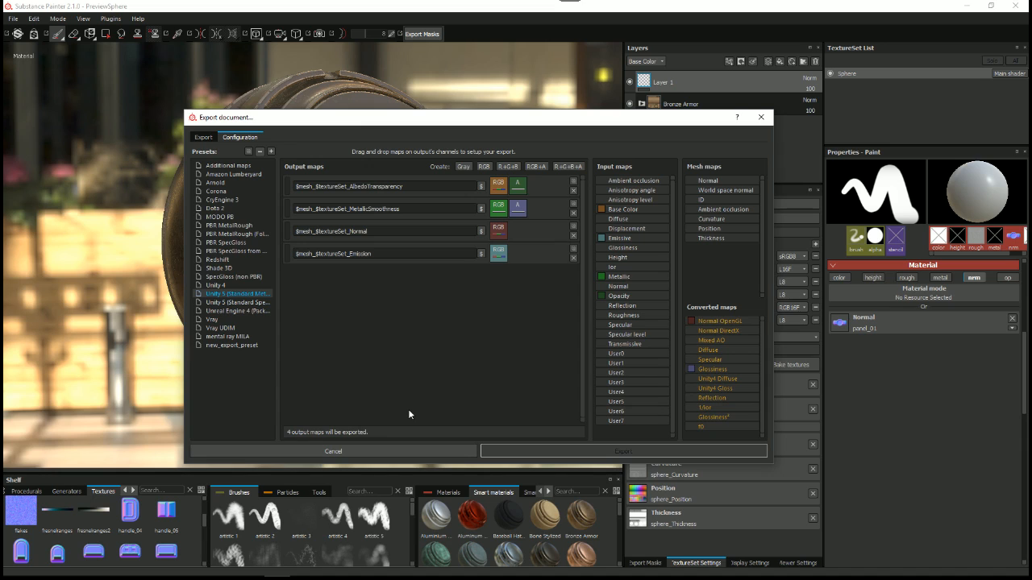
left_click_drag(368, 209, 420, 211)
left_click(333, 452)
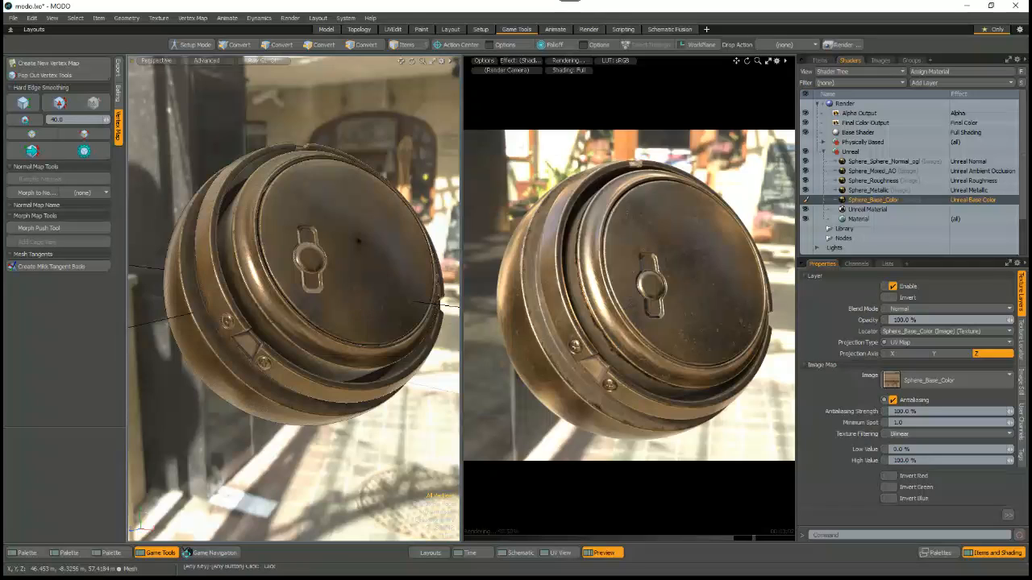
Step: Back in MODO, collapse and hide the Unreal material group, and enable the Physically Based group for the render preview
left_click(823, 152)
left_click(804, 152)
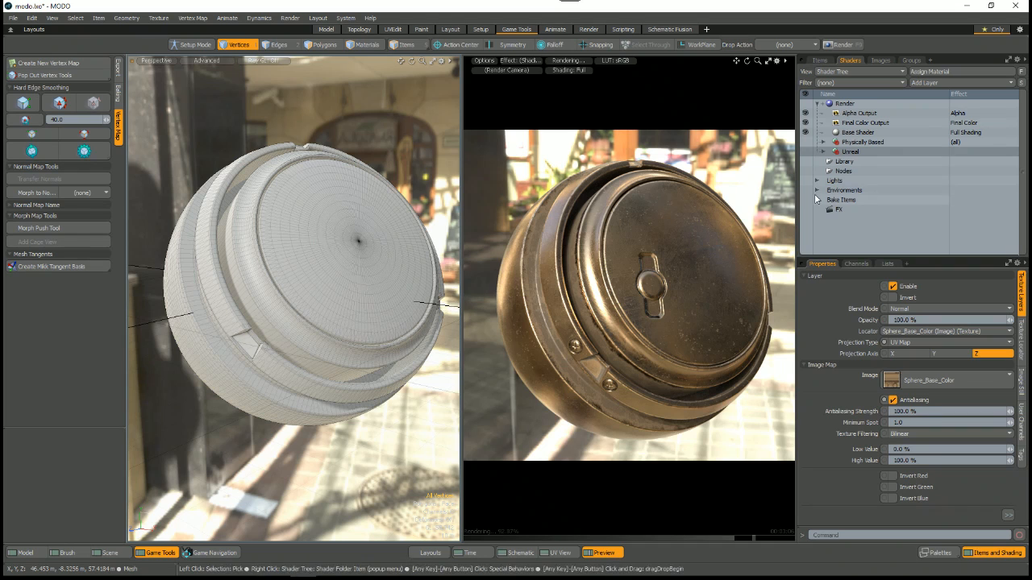
left_click(849, 143)
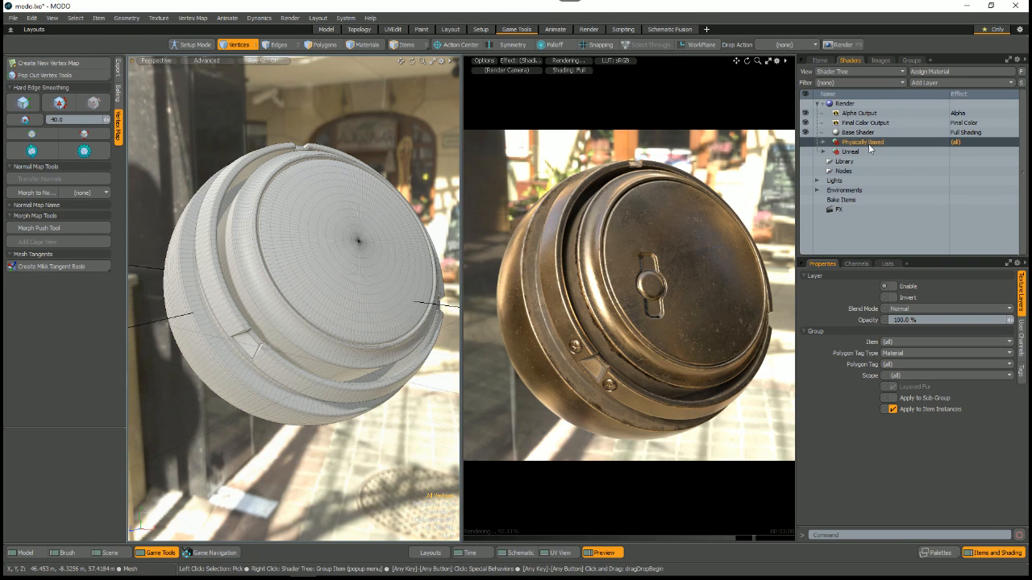
left_click(804, 143)
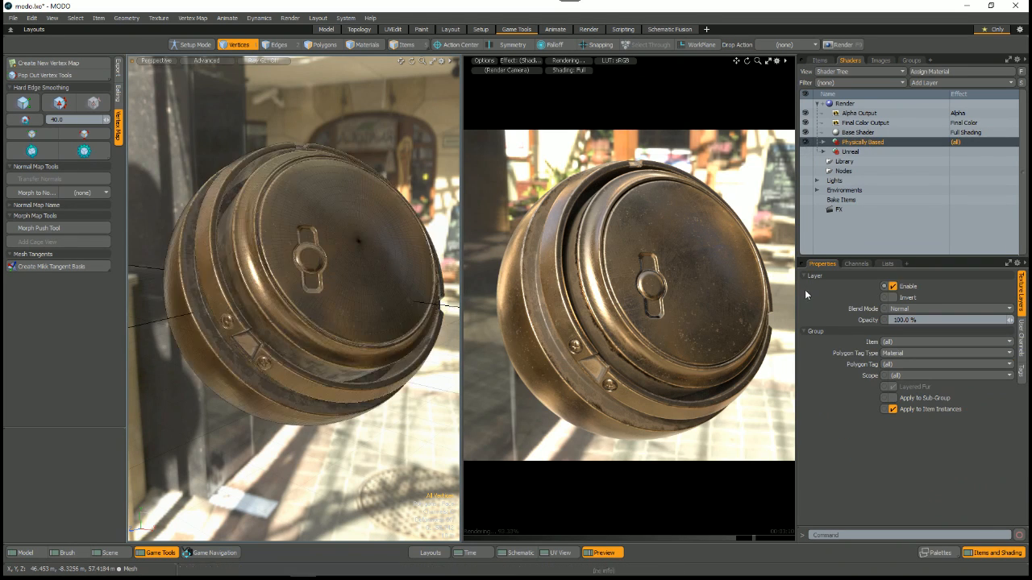
left_click(686, 297, "alt")
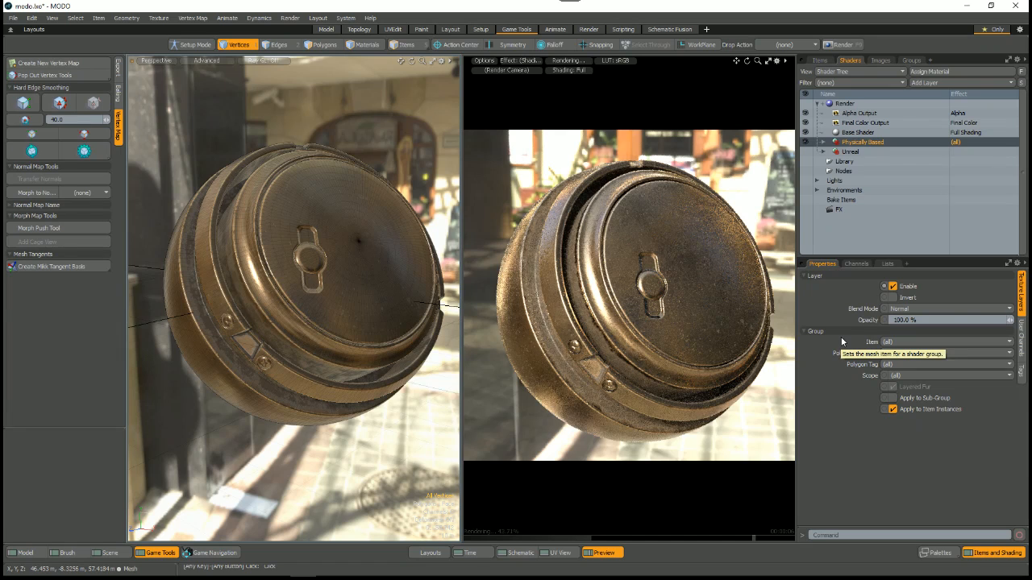
Step: Expand the Physically Based group, select its Material and resize the shader tree area to review the material's properties
left_click_drag(858, 257, 858, 289)
left_click(823, 143)
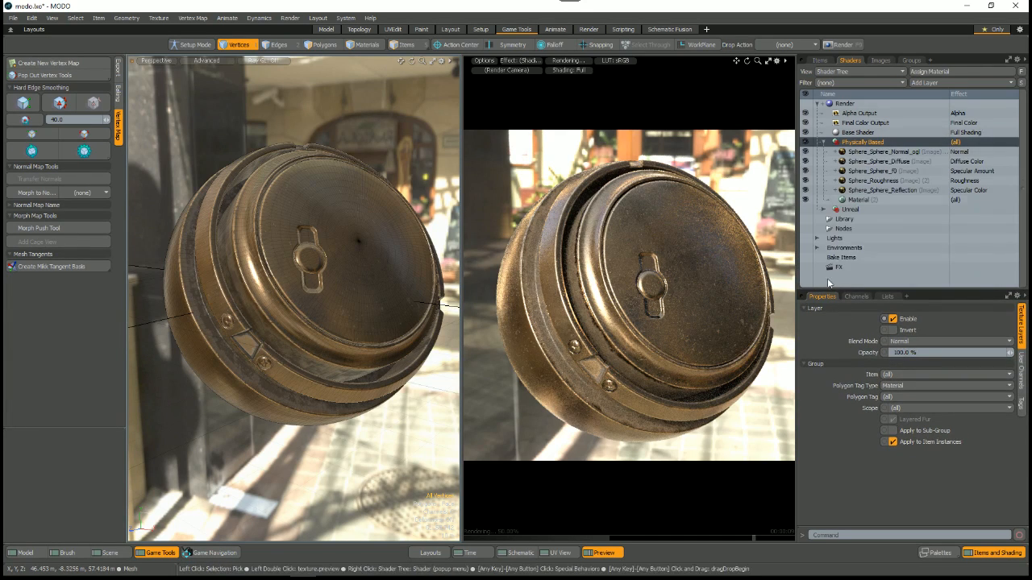
left_click(857, 202)
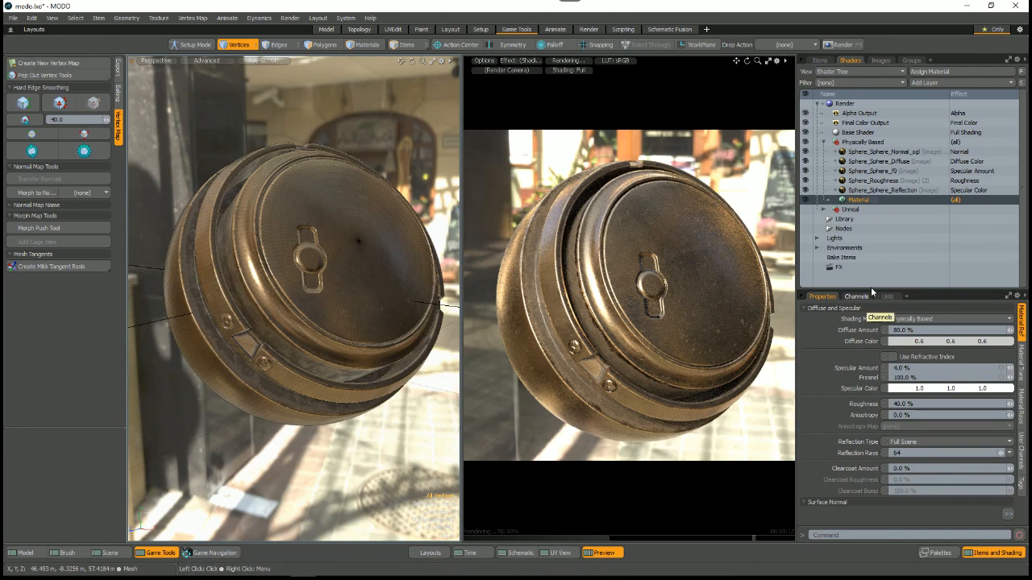
left_click_drag(870, 290, 870, 229)
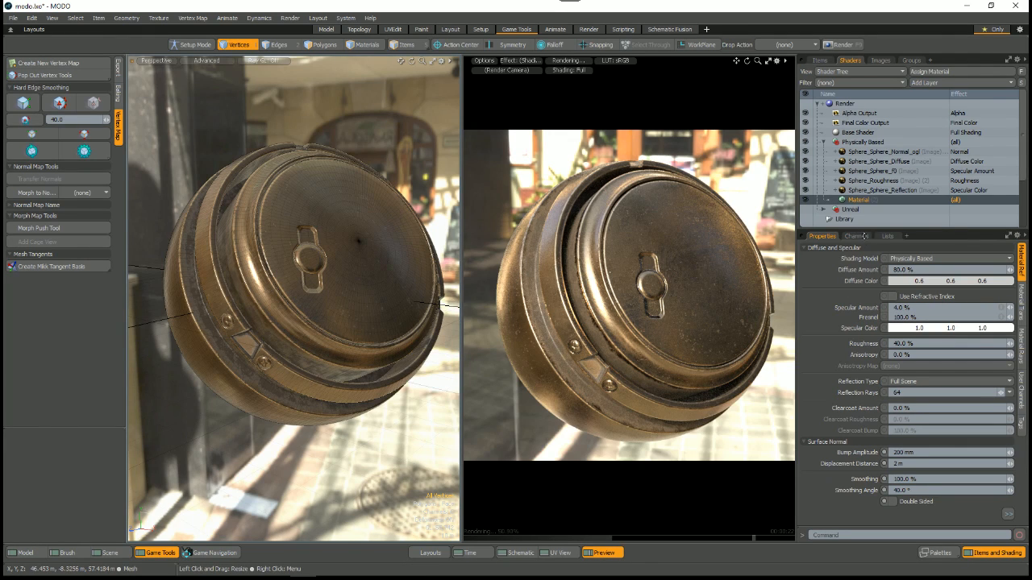
left_click_drag(864, 235, 864, 259)
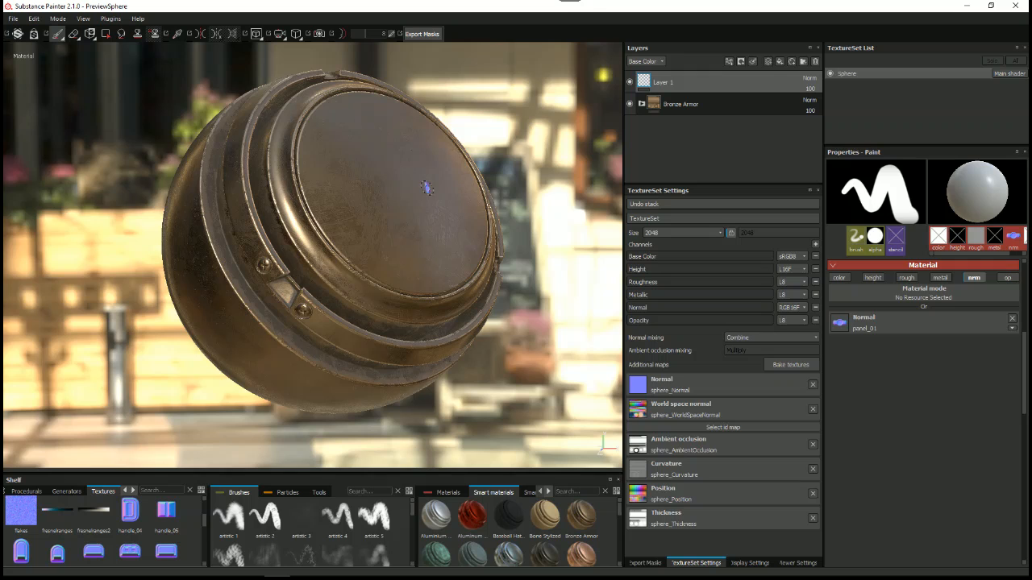
Step: Switch to Substance Painter, open the export configuration in a widened dialog and show the MODO PB preset
right_click(498, 147)
left_click(509, 179)
left_click(369, 137)
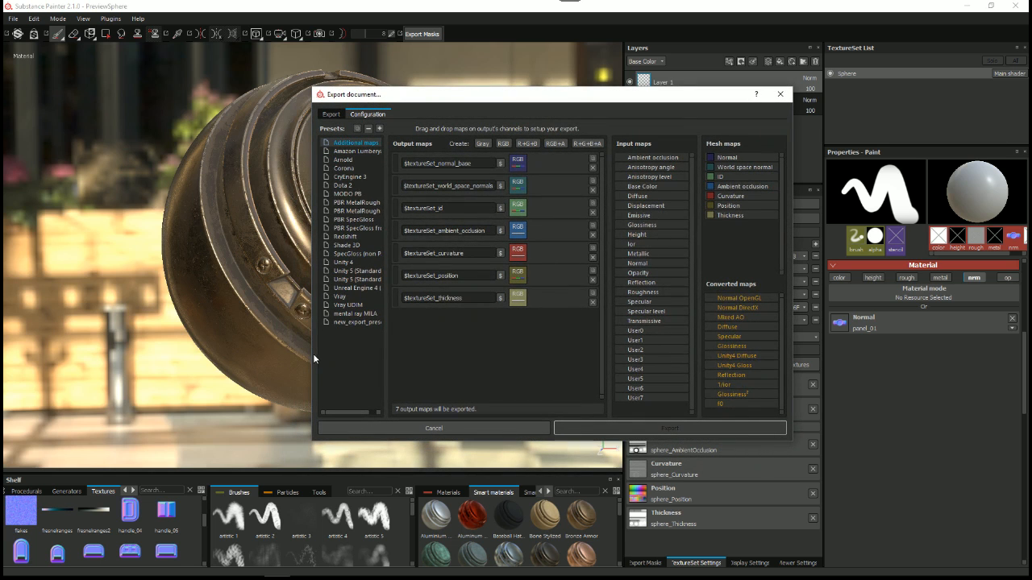
left_click_drag(311, 354, 196, 355)
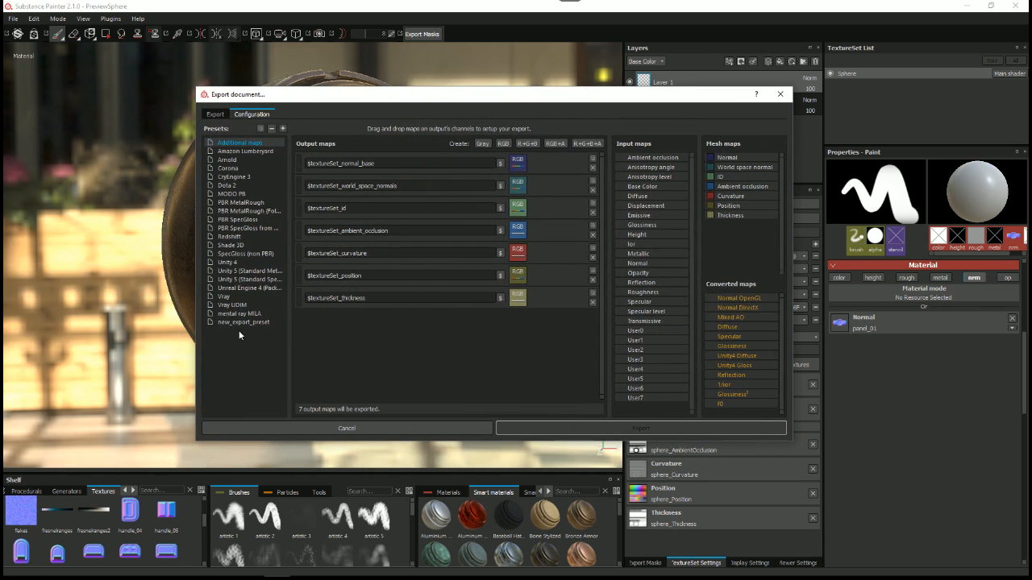
left_click(233, 195)
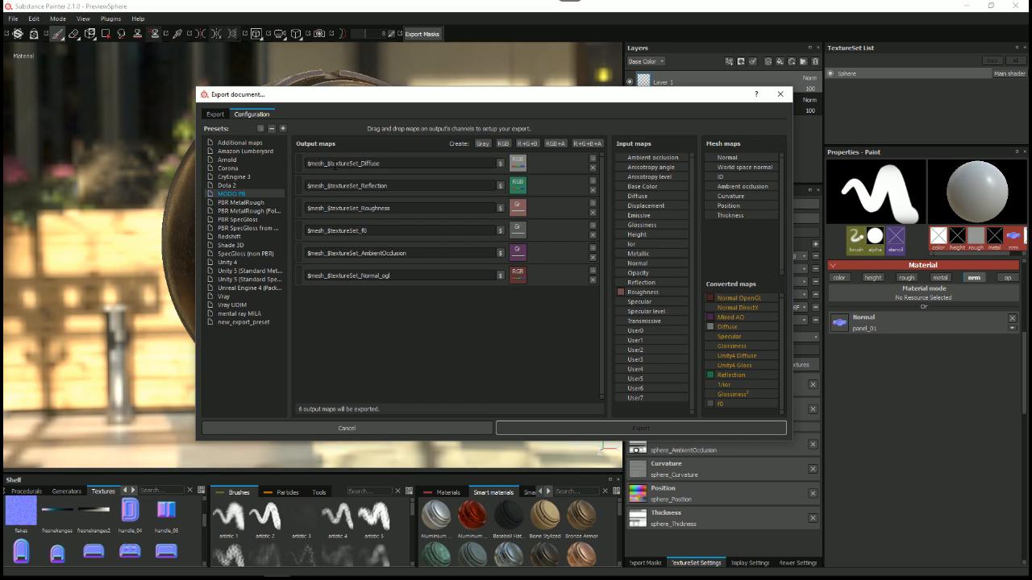
Step: Examine the MODO PB preset's Diffuse, Reflection, Roughness and f0 output maps, briefly moving the dialog aside to view the bronze sphere
left_click_drag(381, 164, 307, 164)
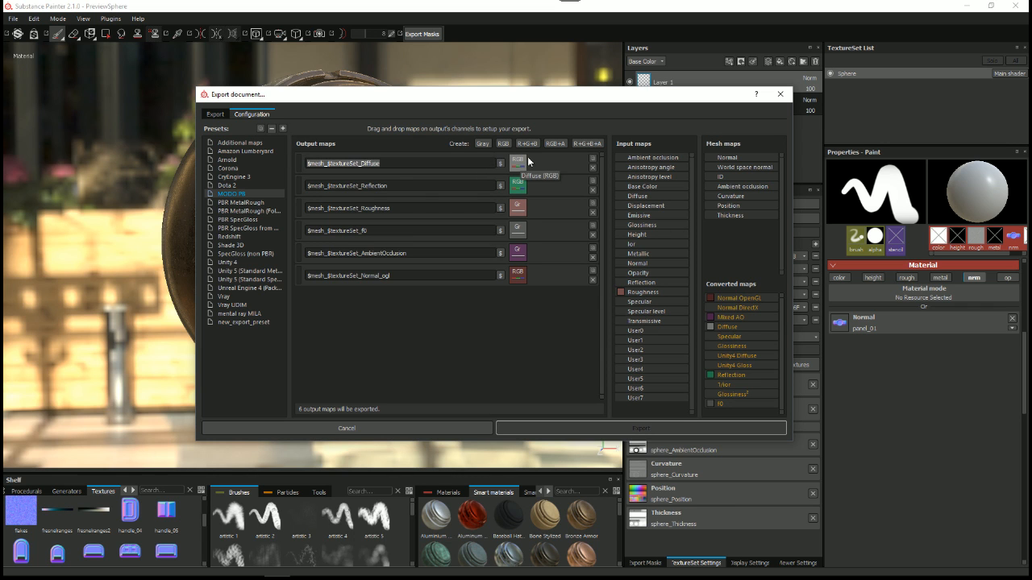
left_click_drag(543, 102, 449, 403)
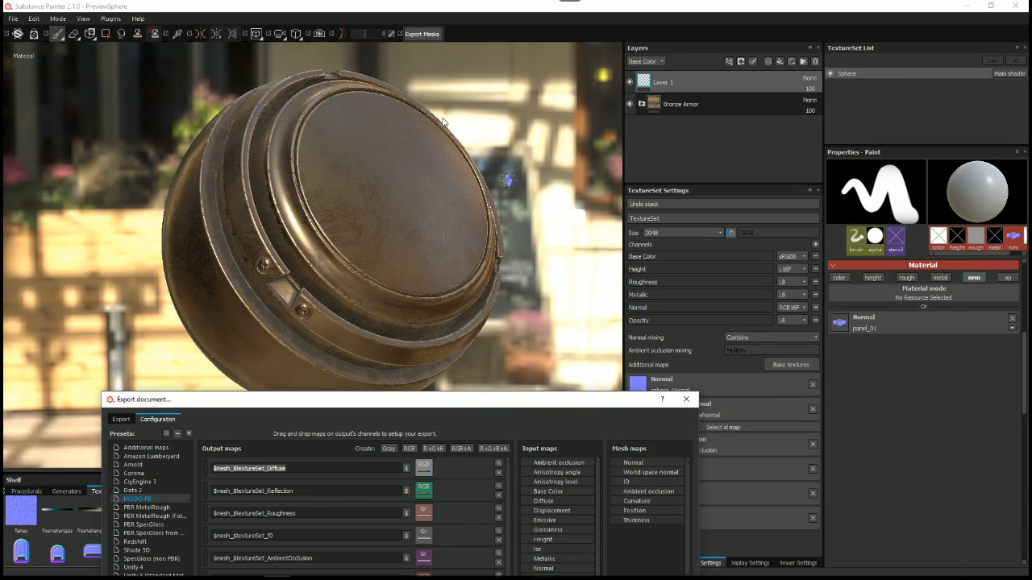
left_click_drag(418, 401, 518, 106)
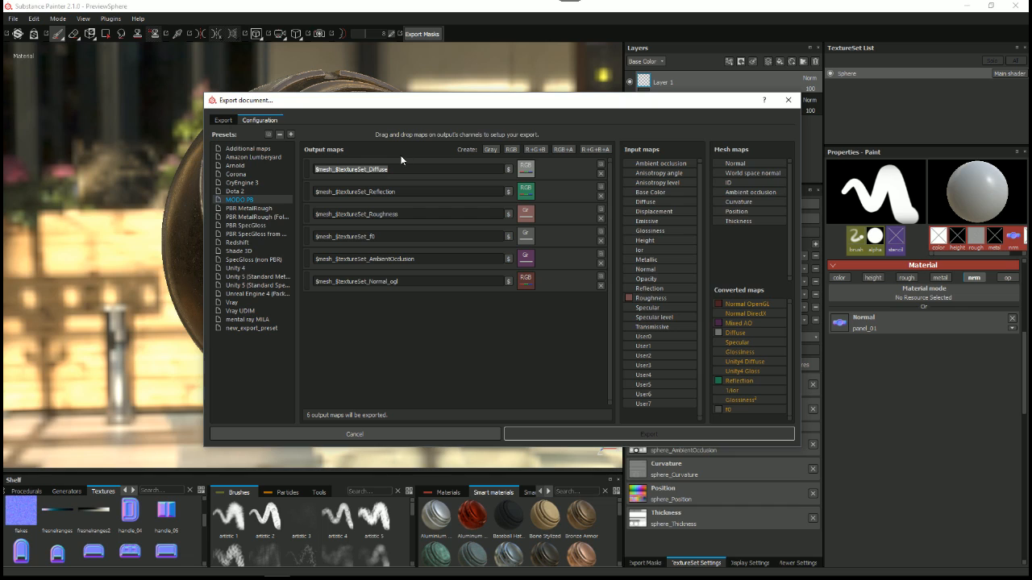
double_click(382, 192)
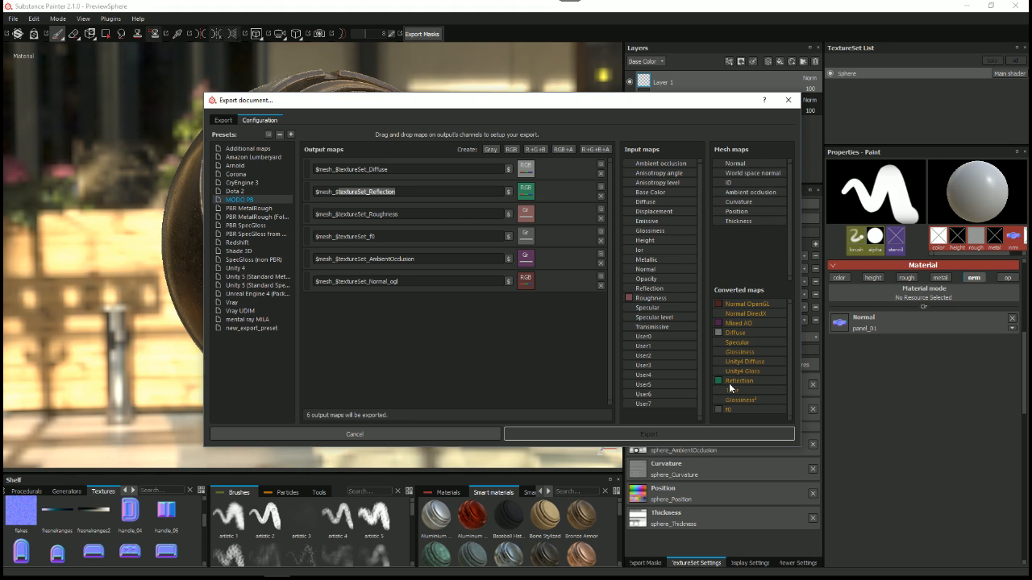
left_click(388, 214)
double_click(388, 214)
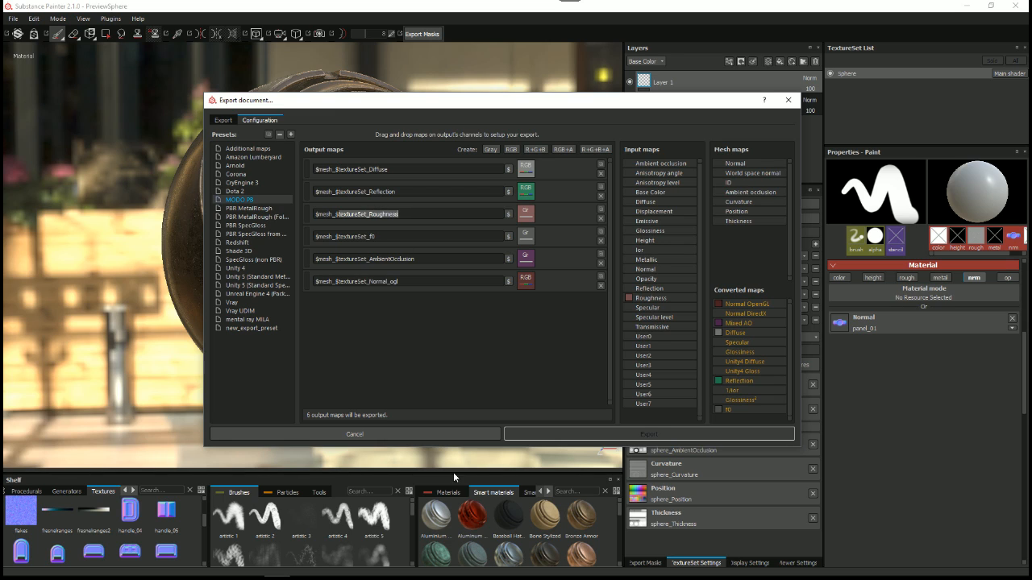
double_click(357, 236)
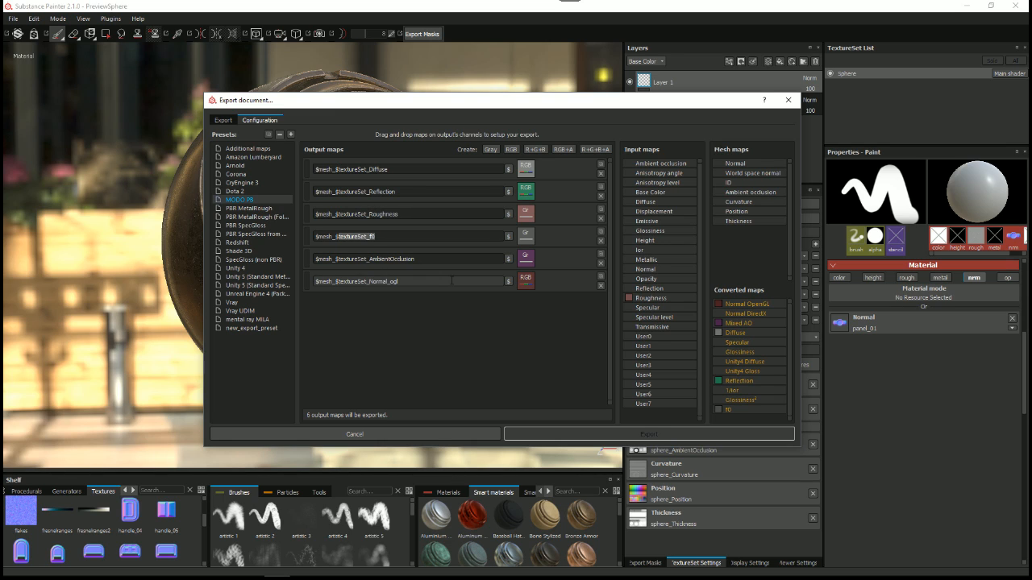
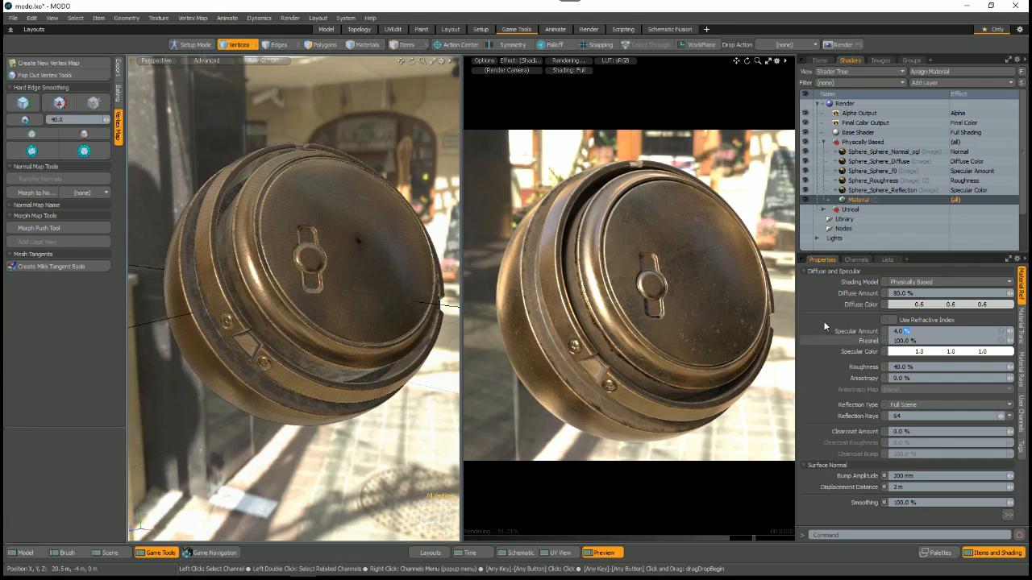
Step: Switch to Substance Painter, examine the MODO PB preset's f0, AmbientOcclusion and Normal_ogl output maps, and close the export dialog without exporting
key("alt+Tab")
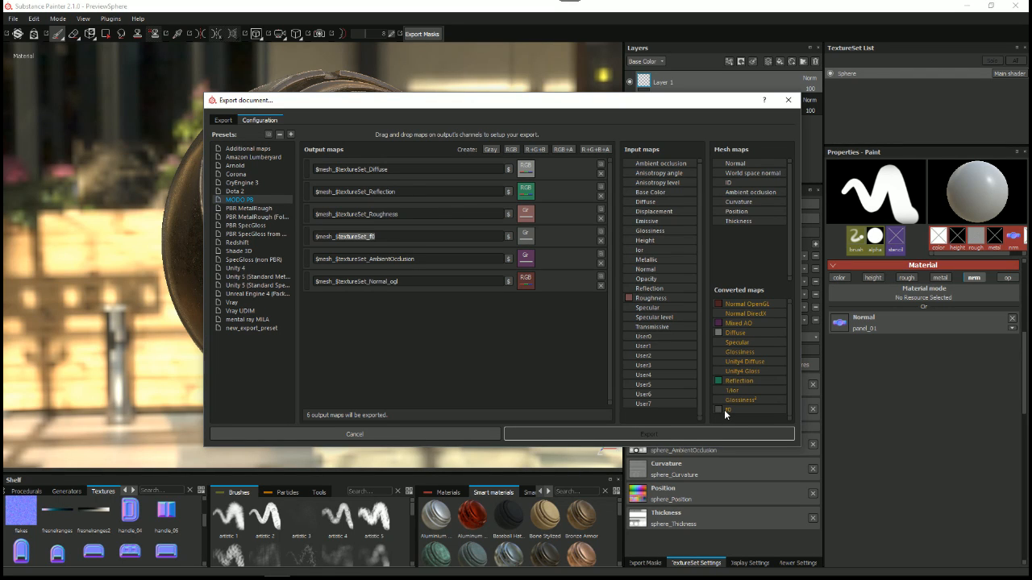
left_click(386, 236)
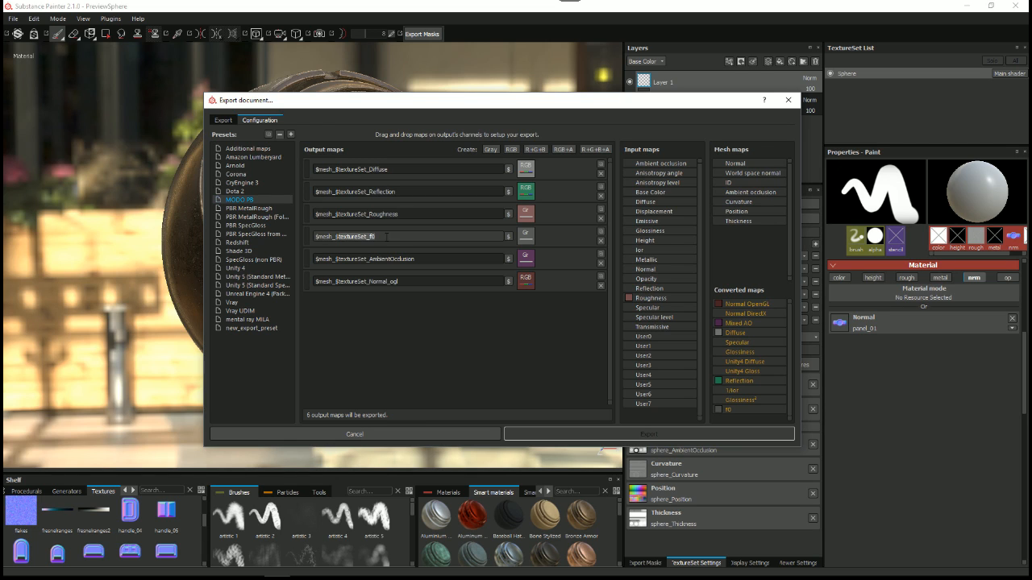
double_click(396, 258)
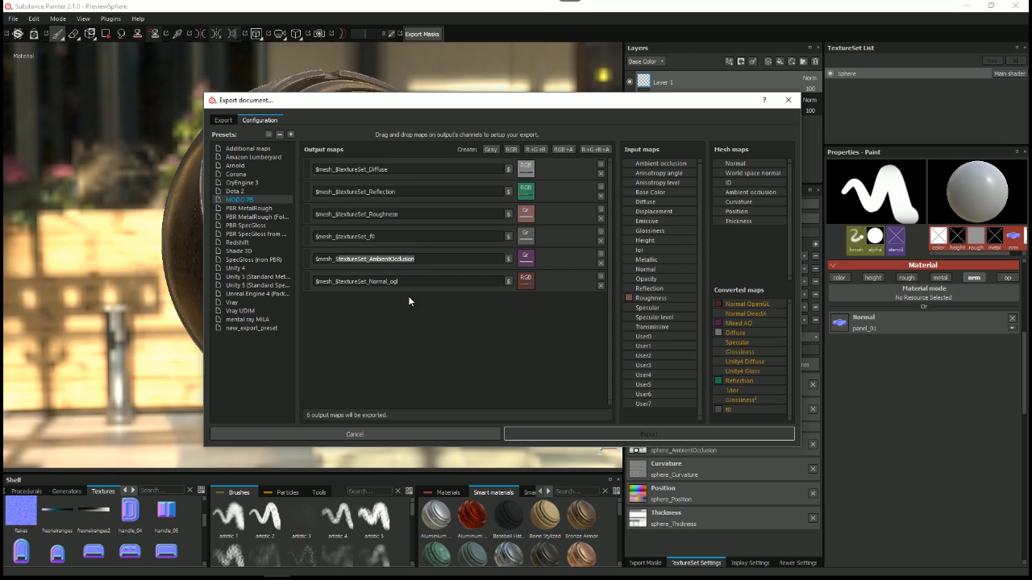
double_click(409, 282)
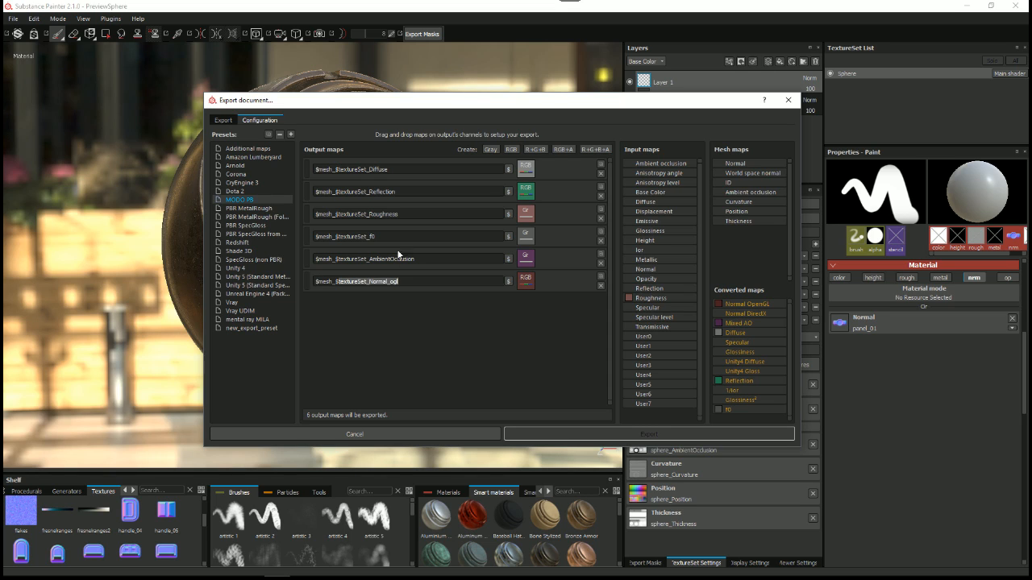
left_click(394, 436)
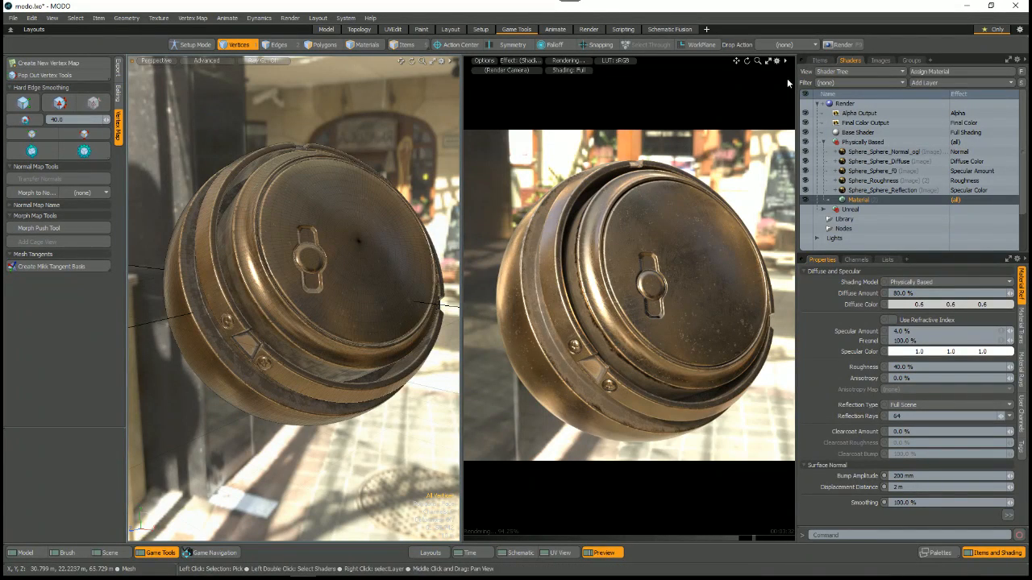
Step: In MODO, widen the shader tree and check the effects assigned to the Physically Based group's Diffuse, f0, Roughness, Reflection and Normal images
left_click_drag(797, 80, 766, 79)
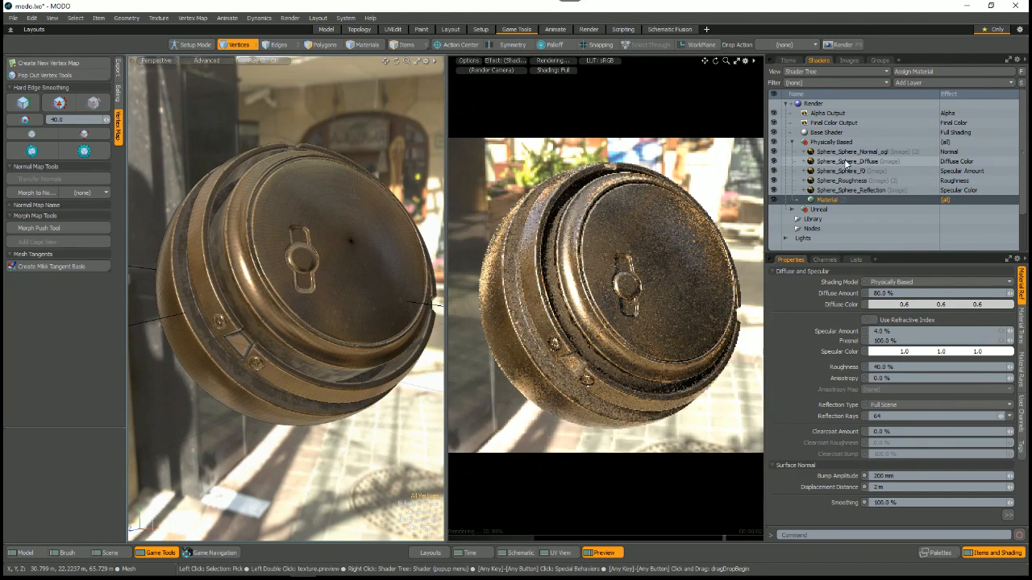
left_click(847, 163)
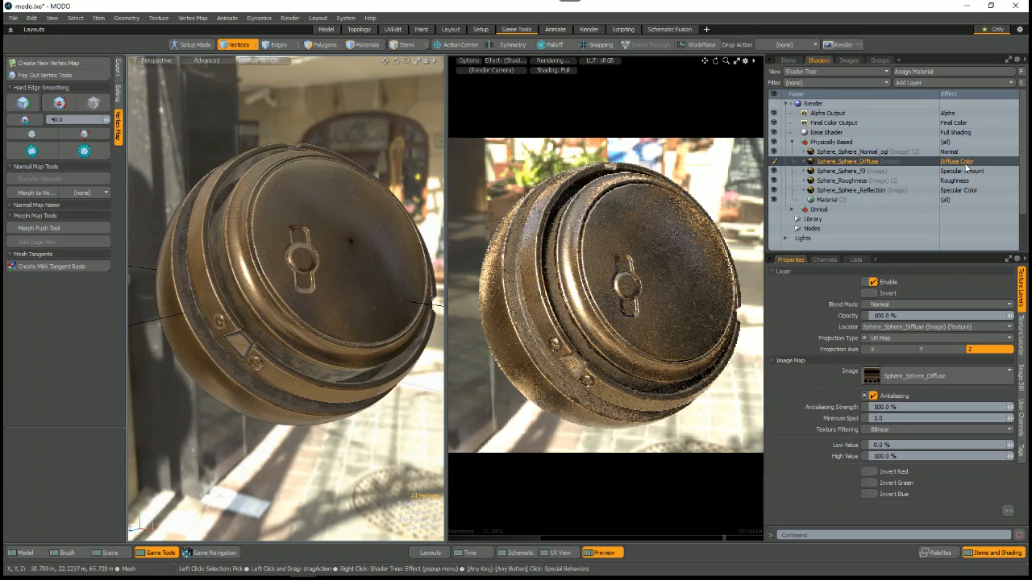
left_click(853, 172)
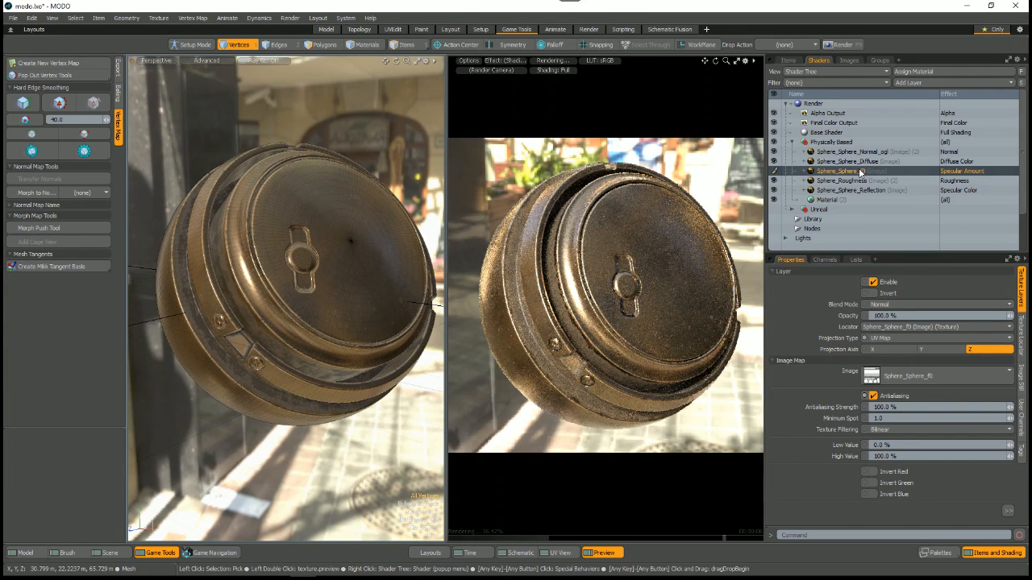
left_click(967, 181)
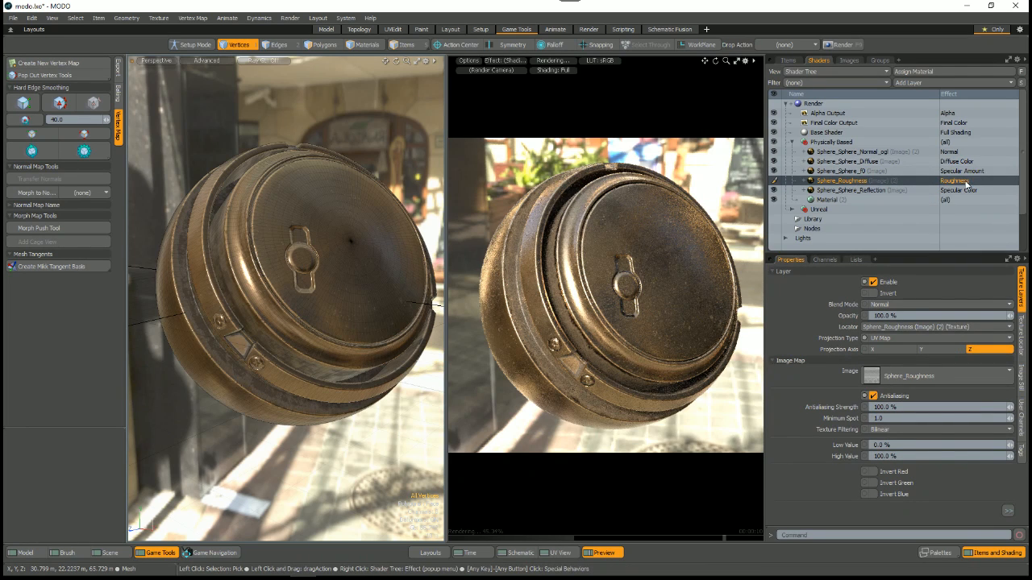
left_click(860, 191)
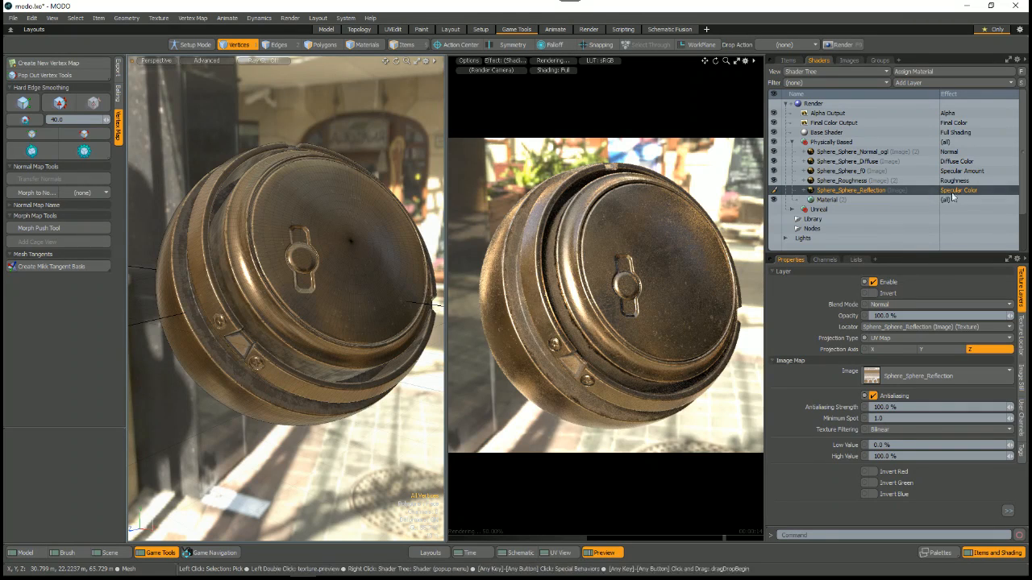
left_click(861, 151)
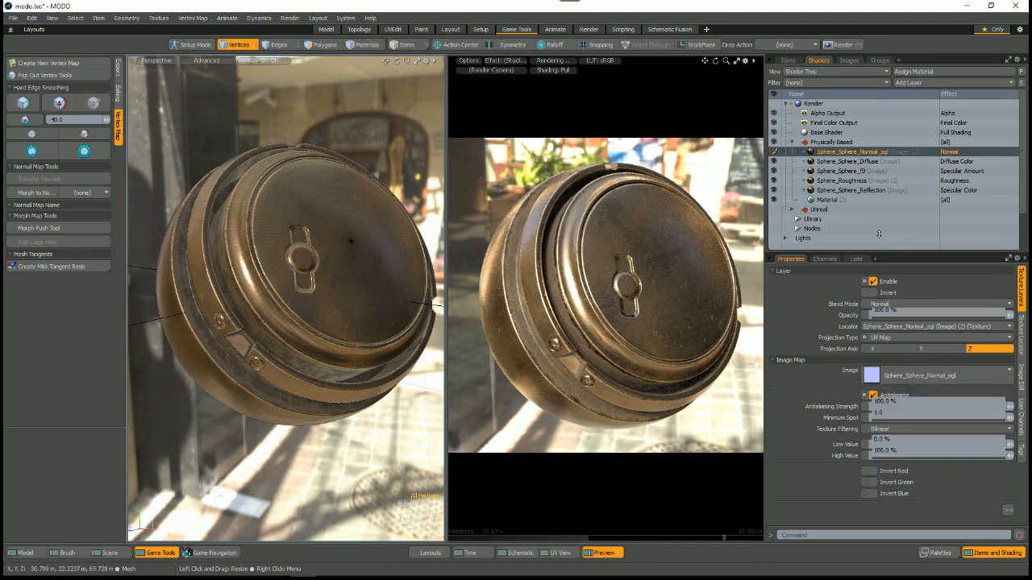
Step: Resize the viewport, render preview and shader areas to examine the Normal_ogl image's texture layer properties, including Gamma
left_click_drag(878, 252, 879, 234)
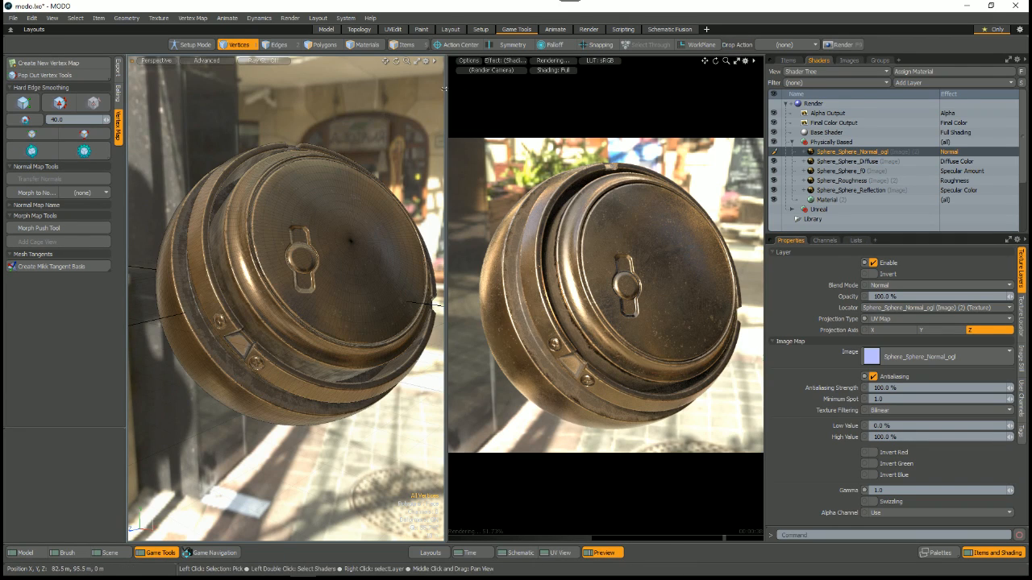
left_click_drag(445, 90, 408, 90)
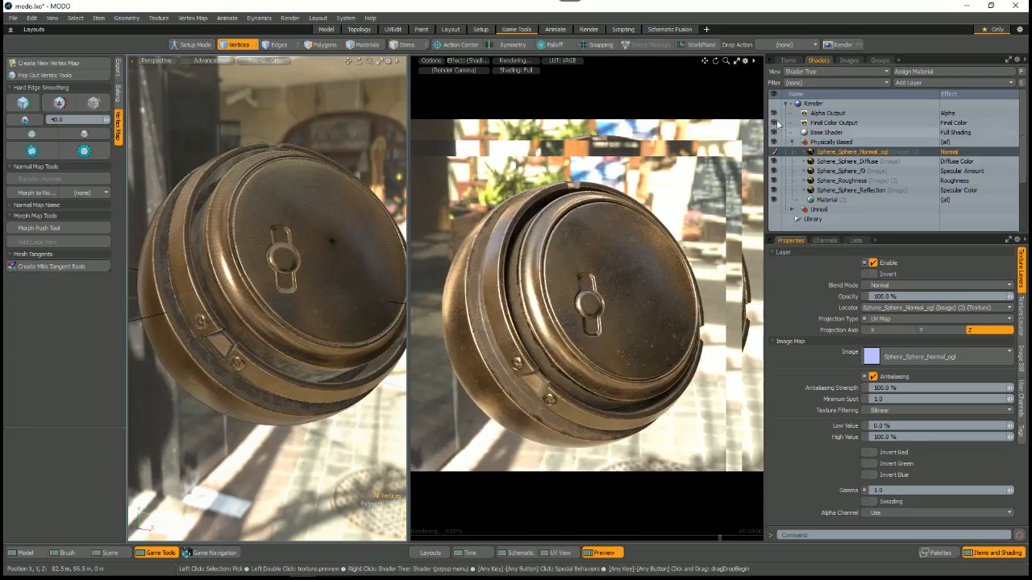
left_click_drag(765, 119, 769, 119)
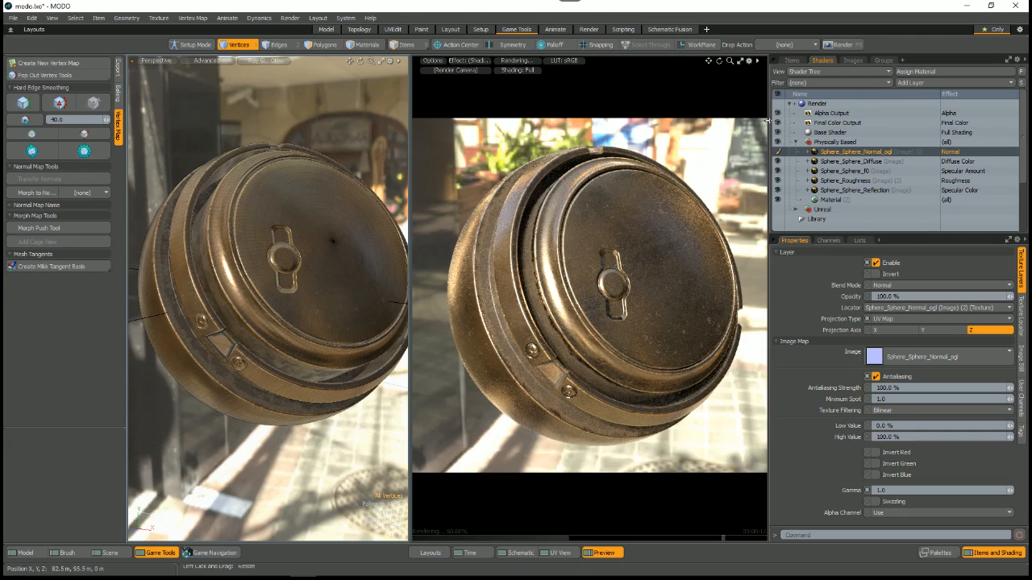
left_click_drag(835, 233, 830, 210)
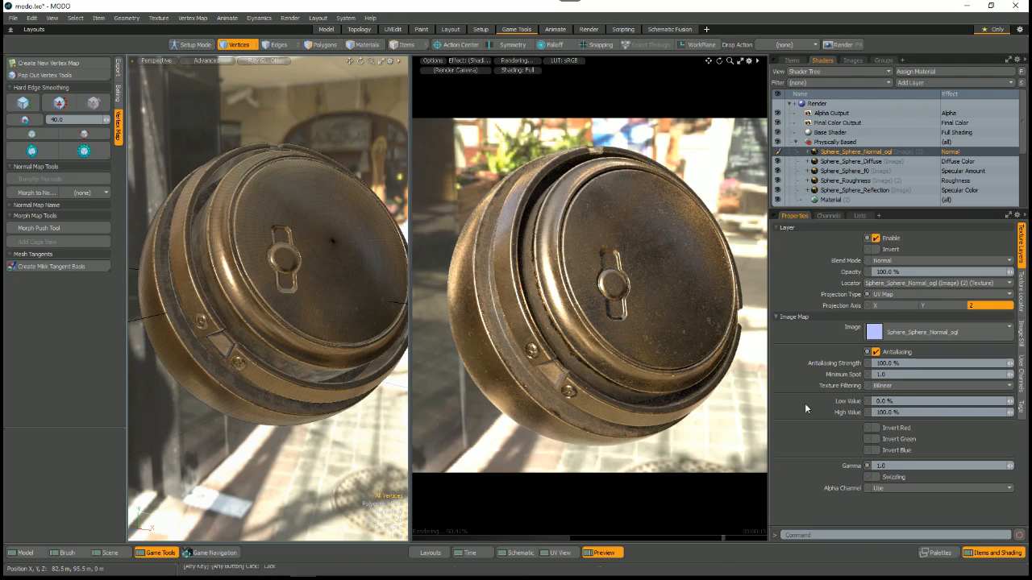
left_click(888, 466)
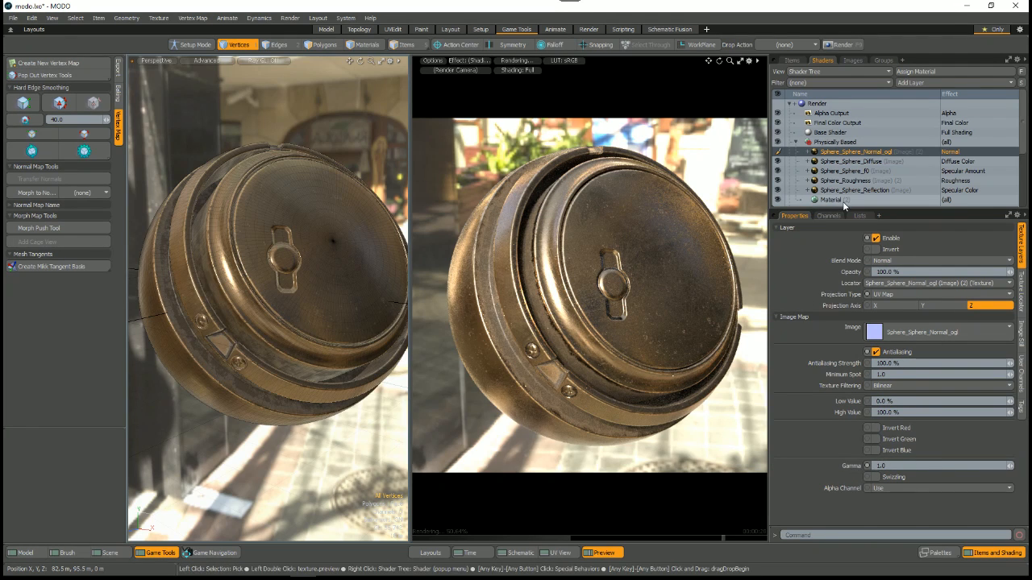
left_click_drag(842, 206, 836, 238)
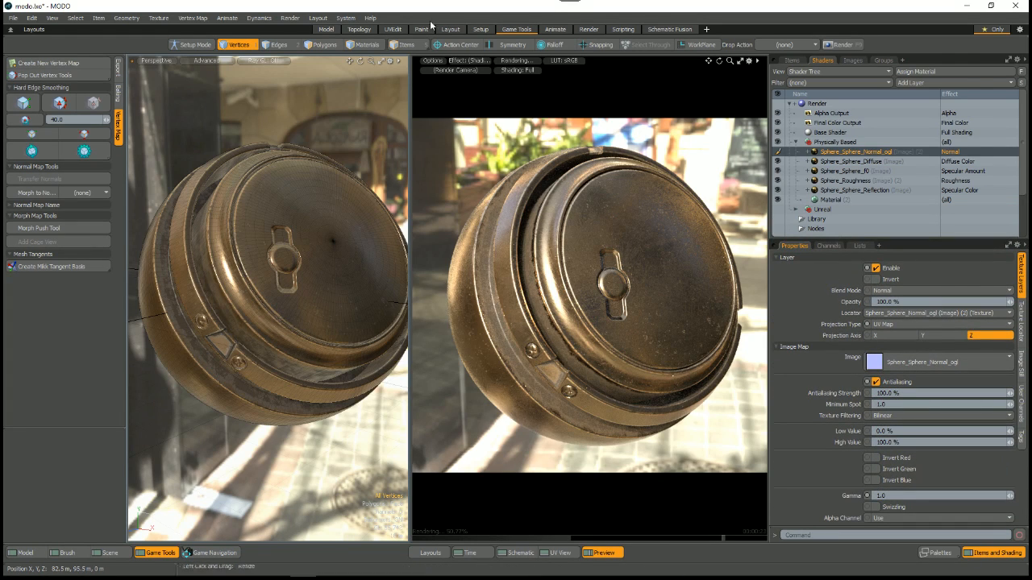
Step: Open the preferences, review the Color Management defaults for 8-bit, 16-bit, float and view colorspaces, and close the preferences
left_click(345, 17)
left_click(355, 32)
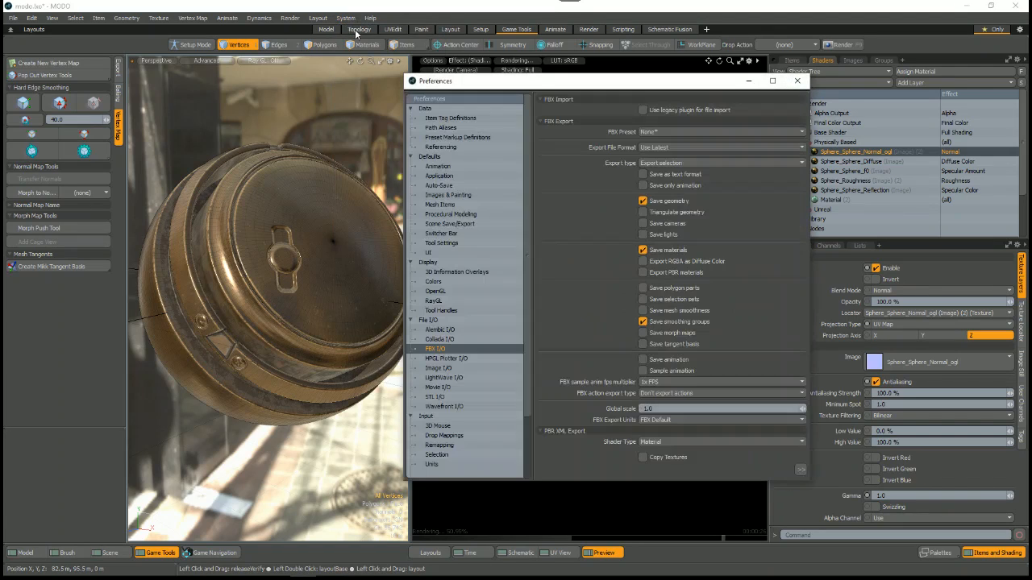
scroll(448, 458, "down", 2)
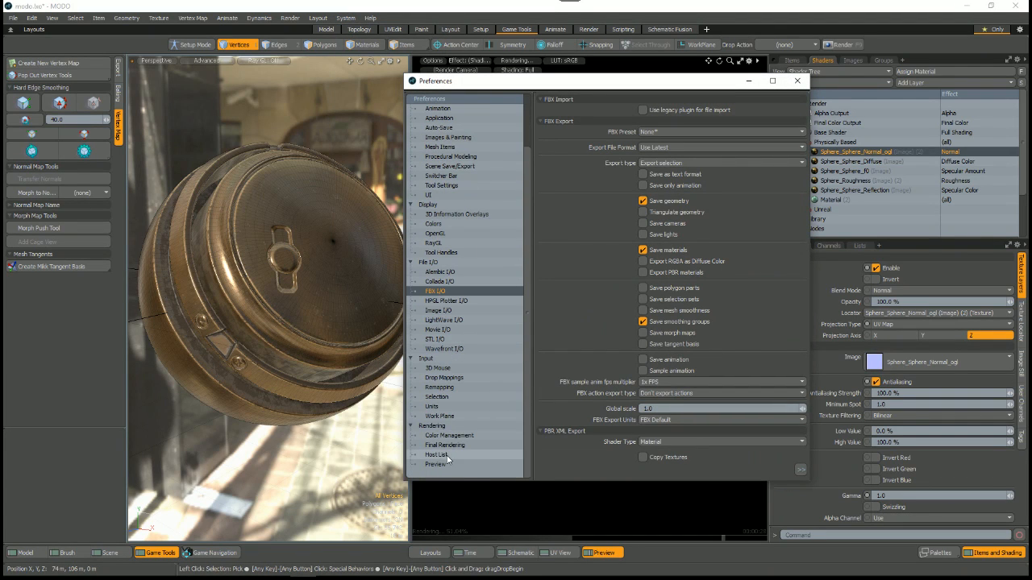
left_click(448, 447)
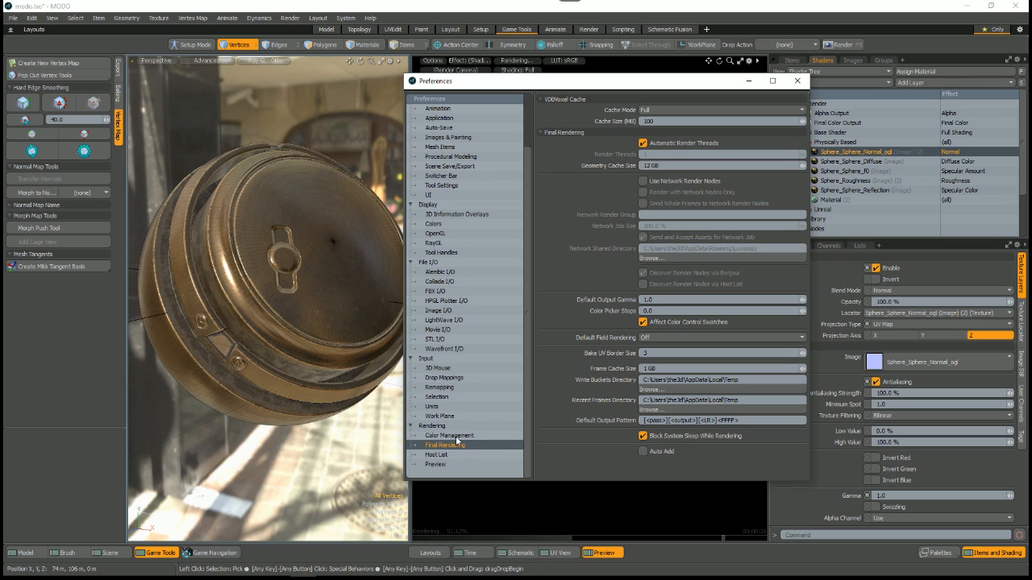
left_click(451, 437)
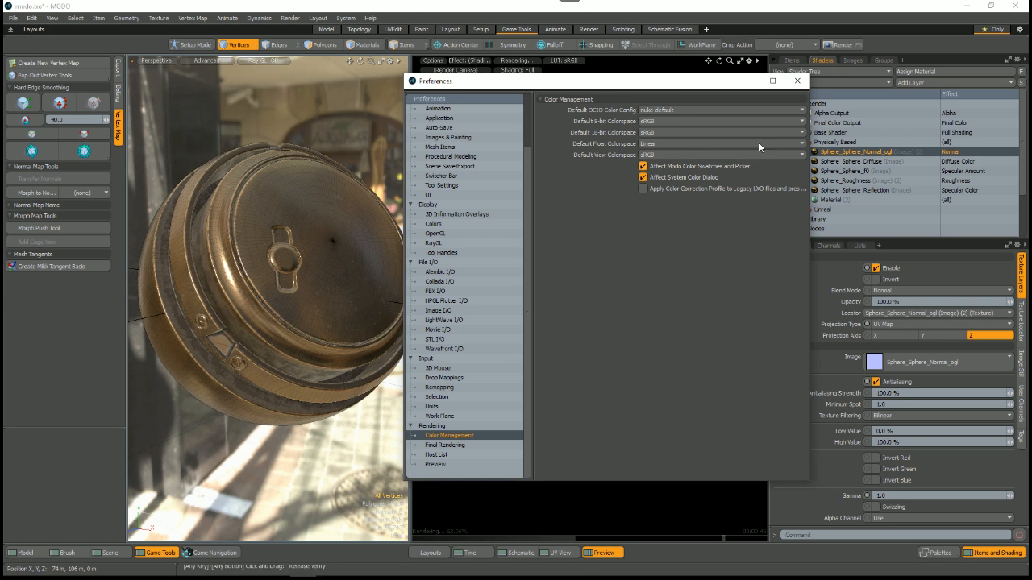
left_click(797, 81)
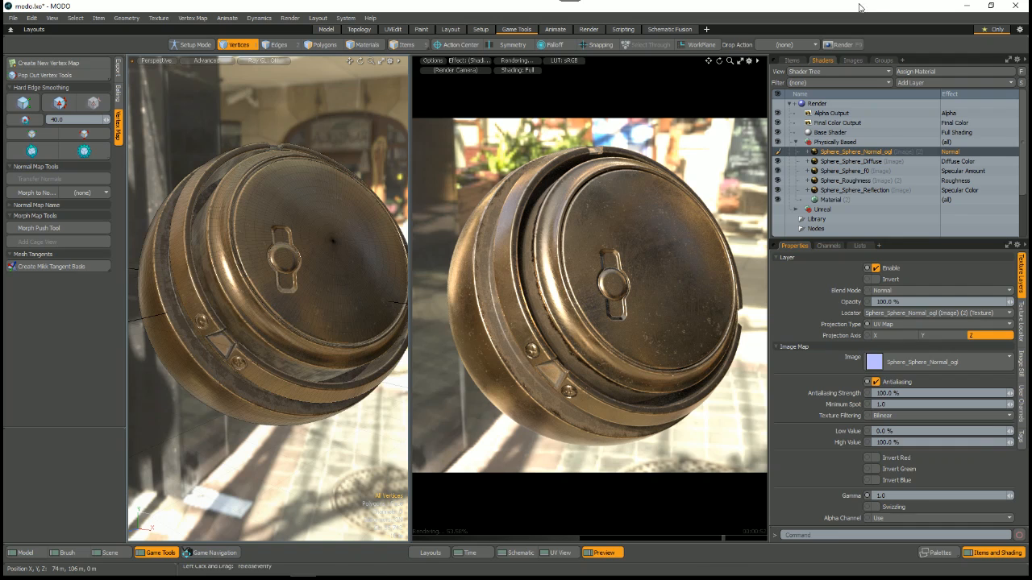
Step: Try the (default) colorspace on the Sphere_Sphere_Reflection image, and set it back to sRGB
left_click(867, 191)
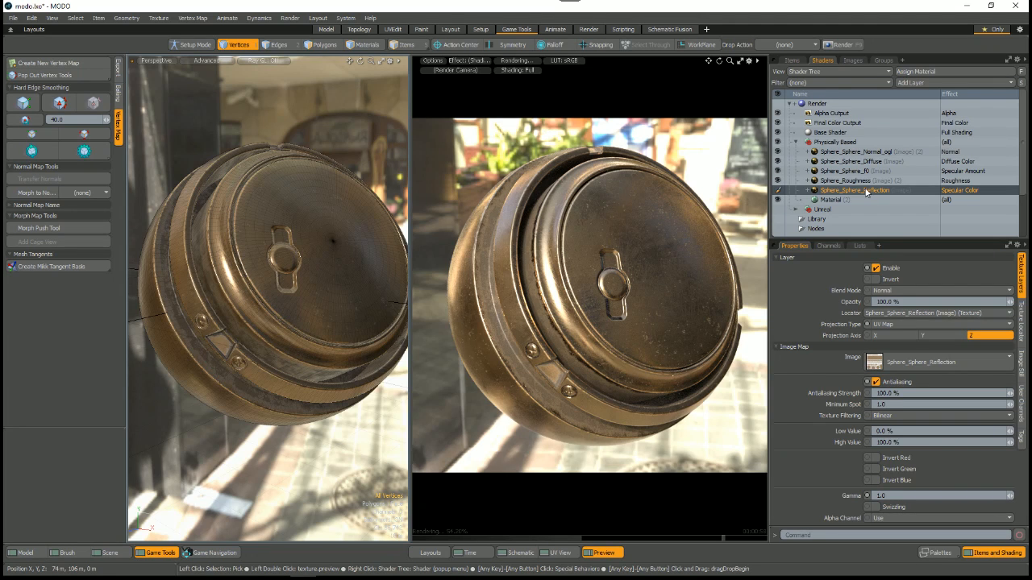
left_click(1021, 363)
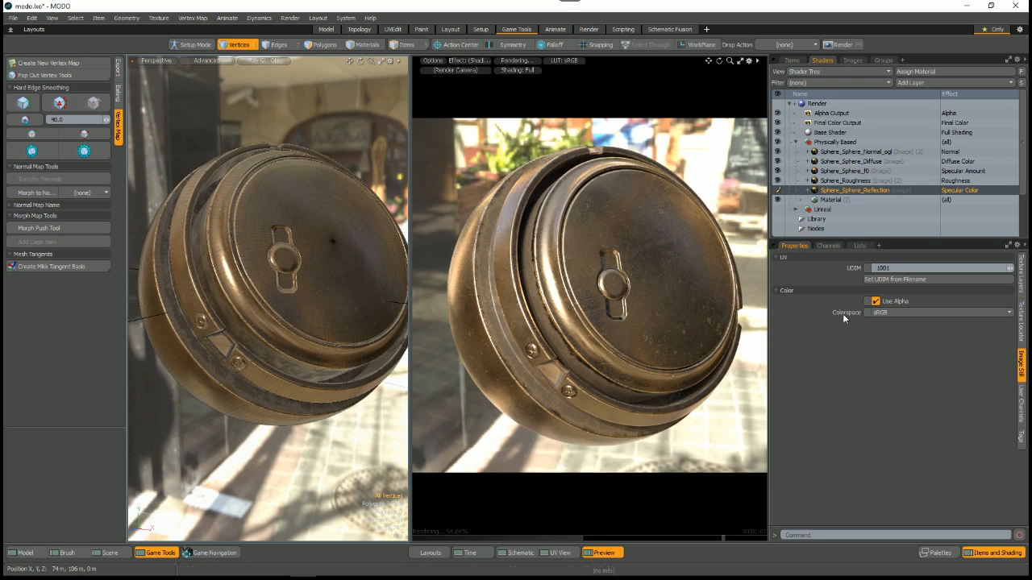
left_click(895, 314)
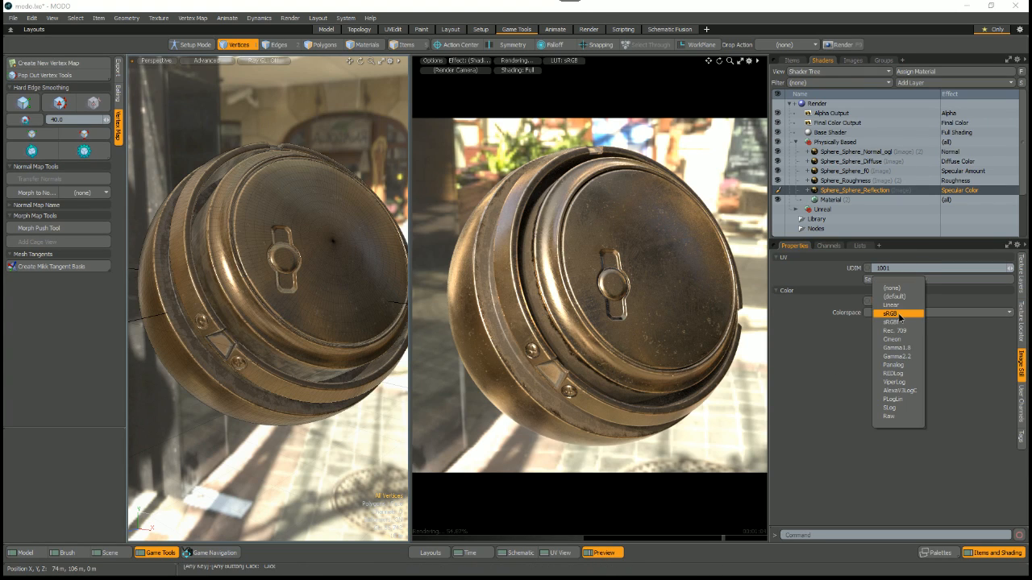
left_click(894, 296)
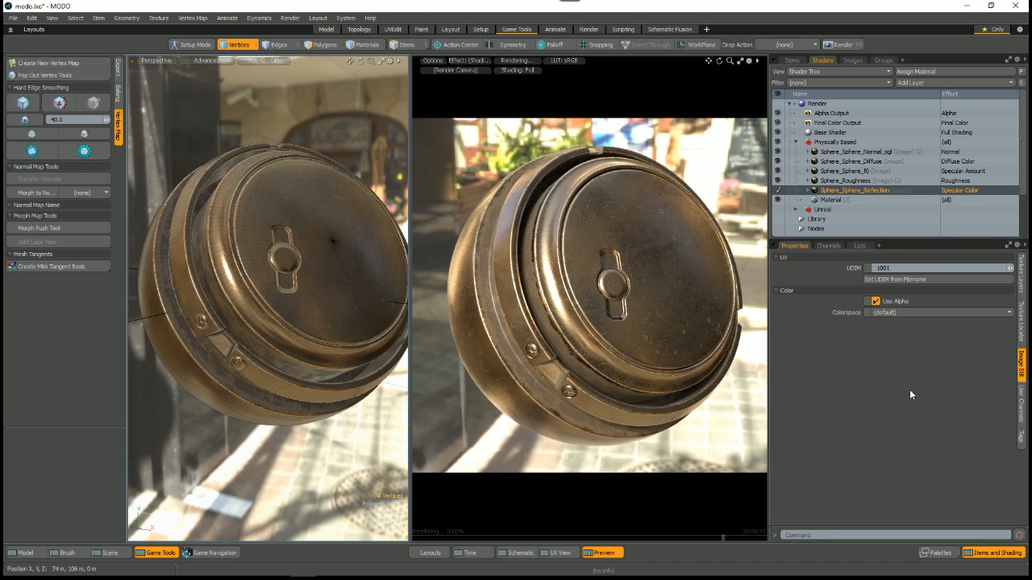
left_click_drag(689, 370, 664, 340, "alt")
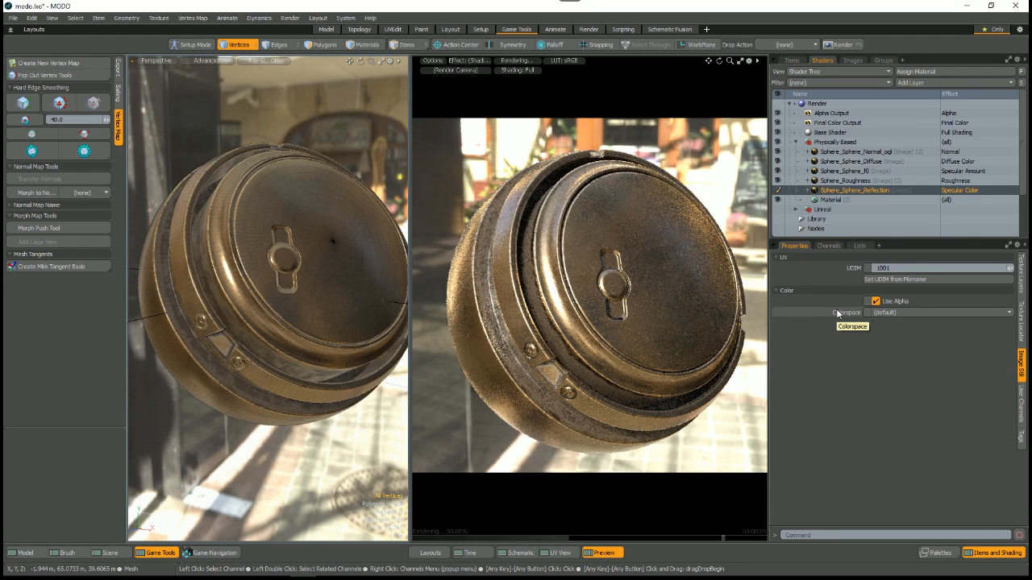
left_click(891, 313)
left_click(901, 370)
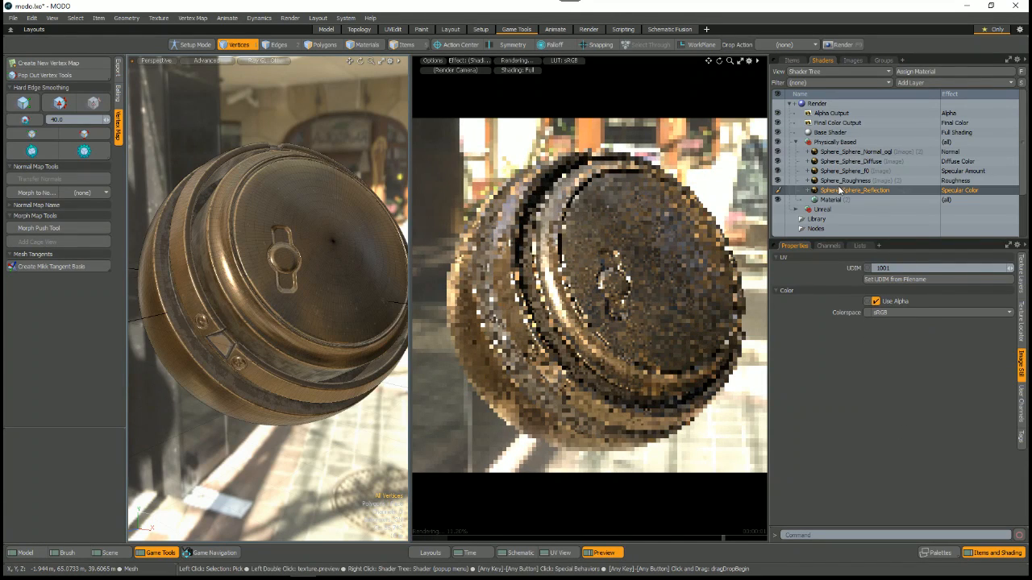
Step: Set the colorspace of the Sphere_Roughness image in the Physically Based group to (default)
left_click(842, 182)
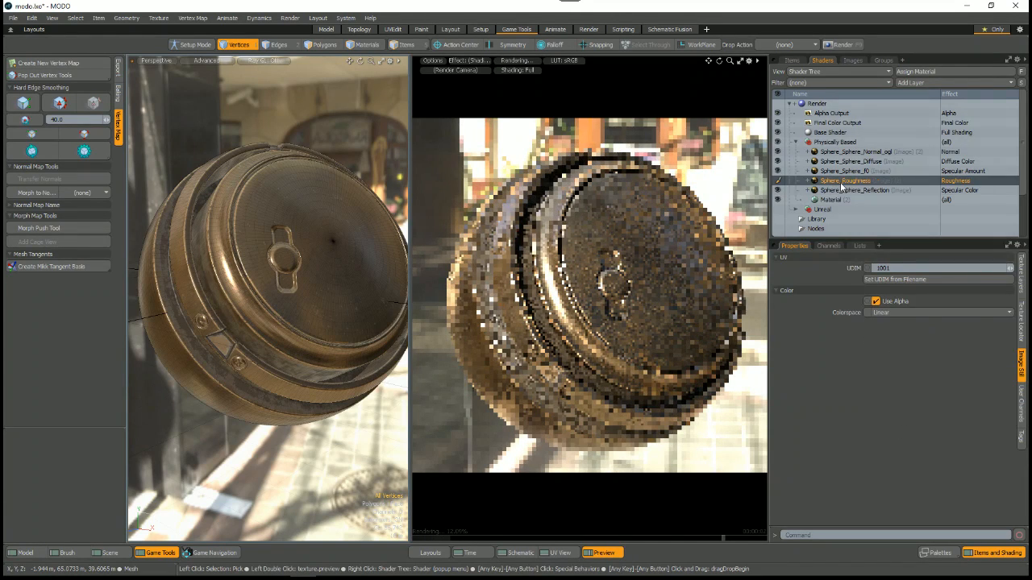
left_click(891, 313)
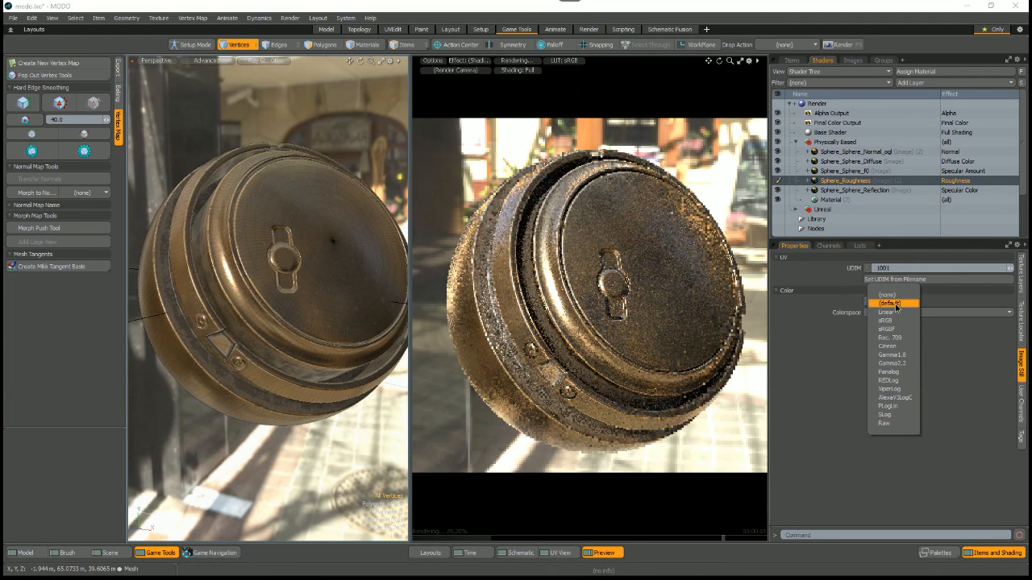
left_click(890, 303)
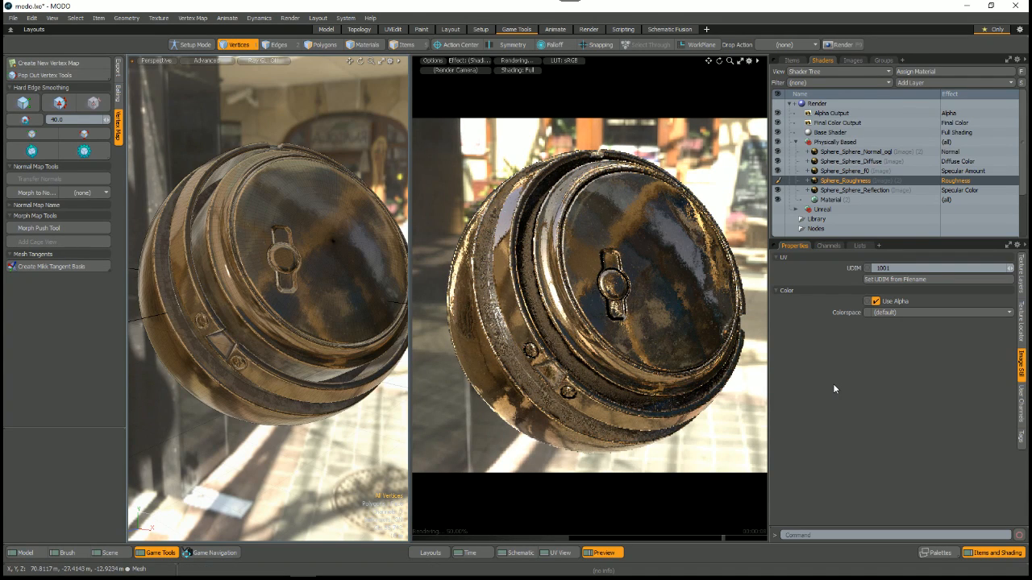
Step: Show the image clip list with resized columns to read Sphere_Roughness's format, and switch to the scene's item list
left_click(860, 60)
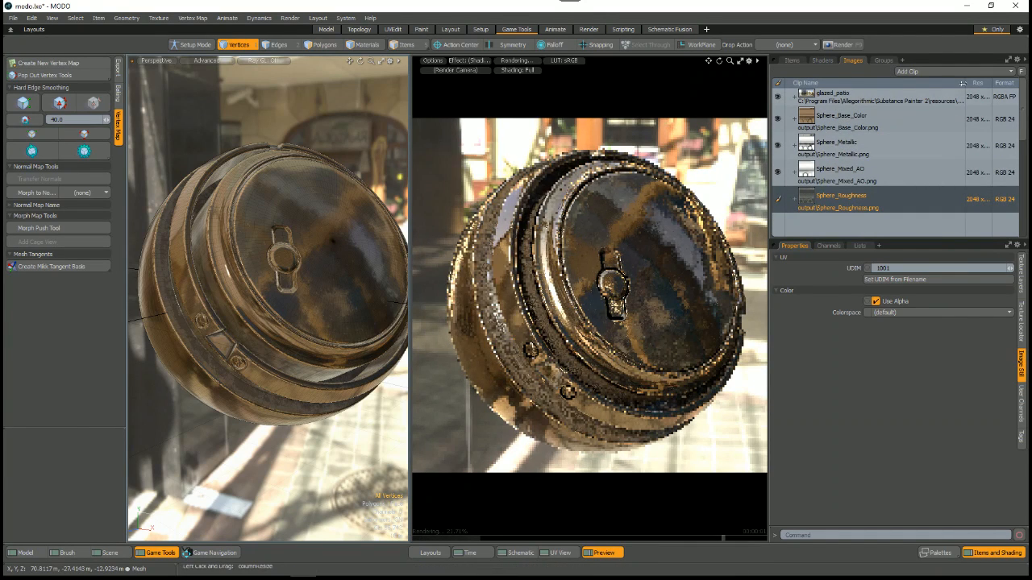
left_click_drag(961, 83, 932, 90)
left_click_drag(933, 90, 952, 90)
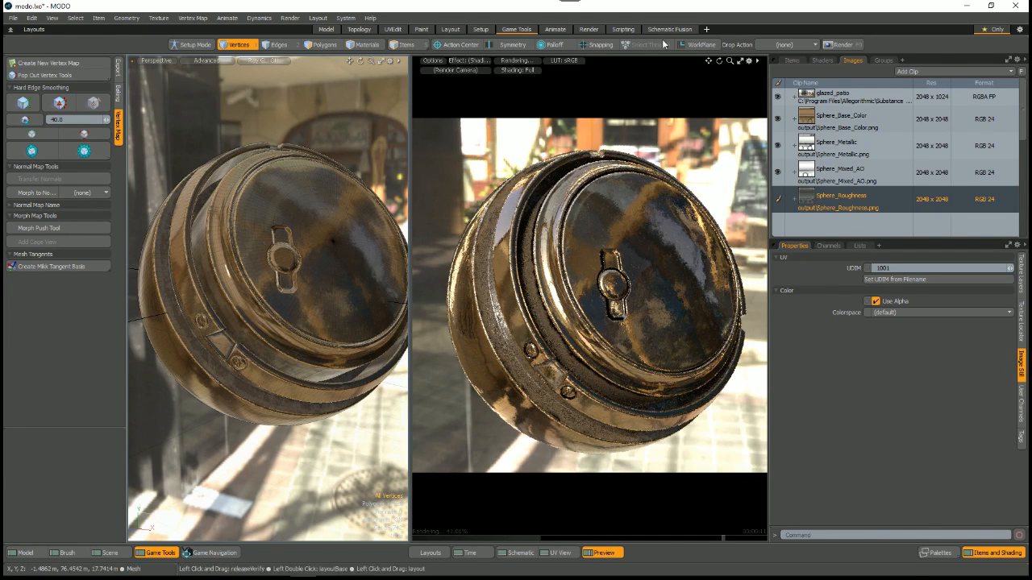
left_click_drag(769, 133, 796, 133)
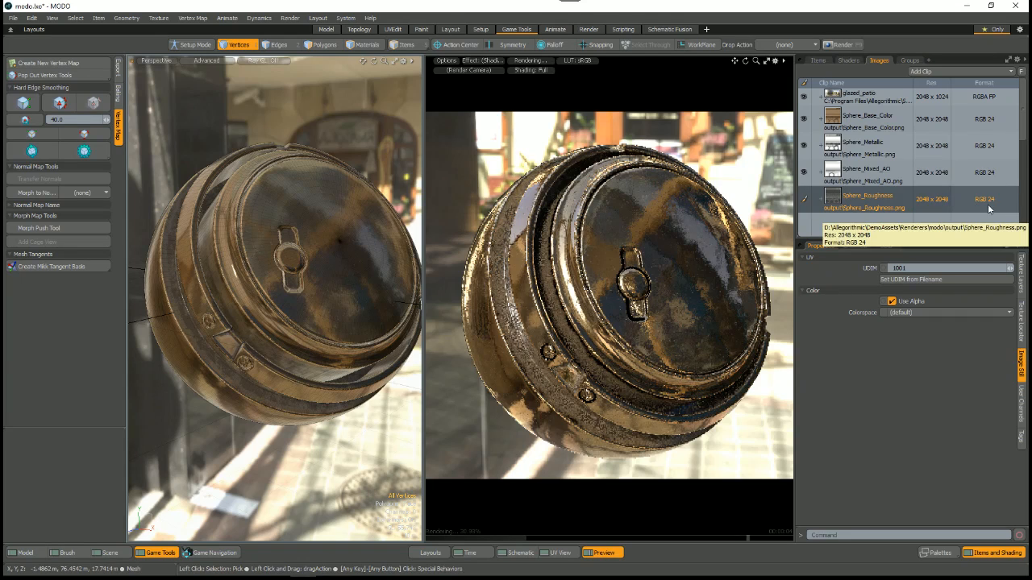
left_click(818, 61)
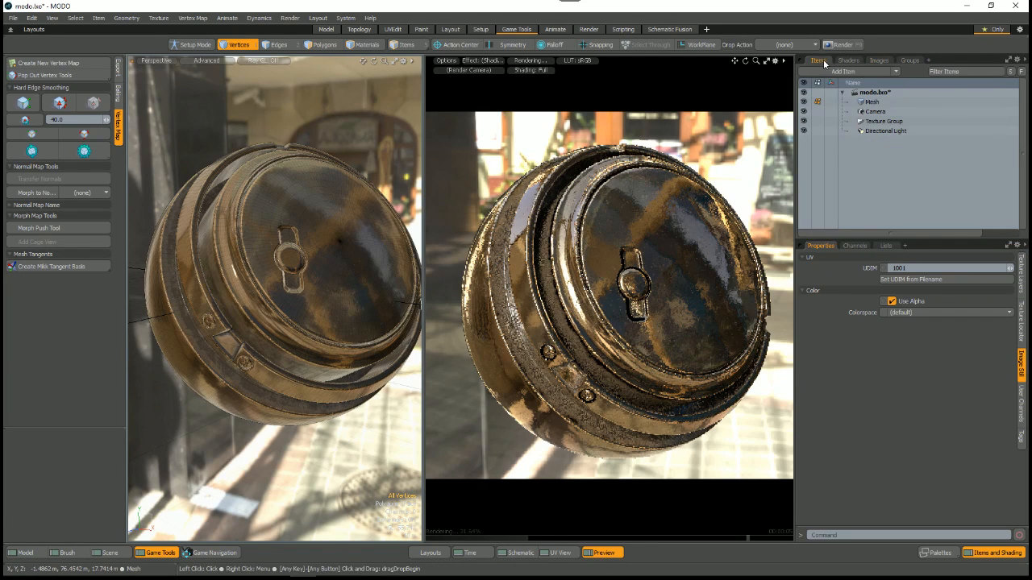
Step: Set the colorspace of the Sphere_Roughness image to Linear and return to the shader tree
left_click(893, 313)
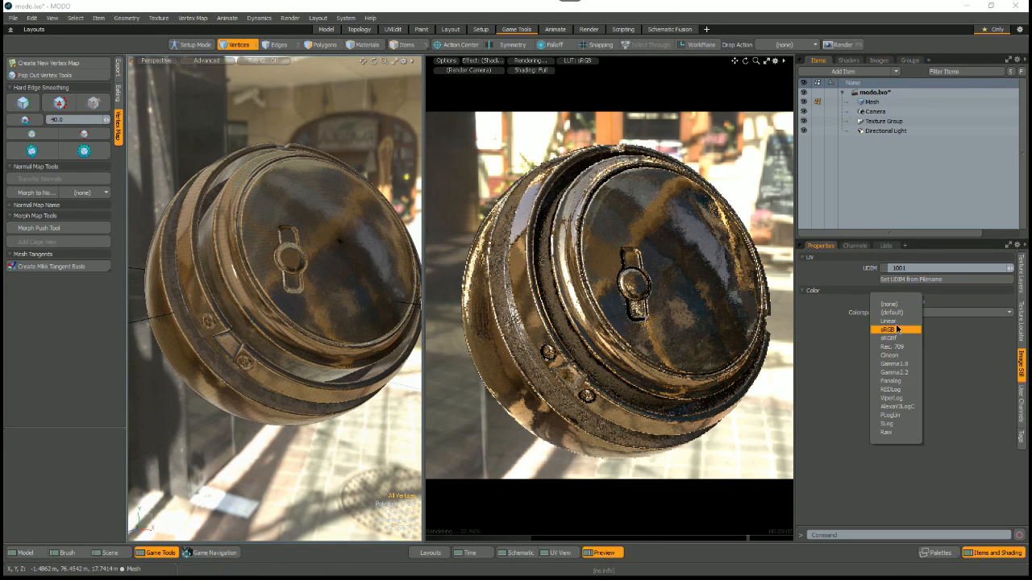
left_click(888, 321)
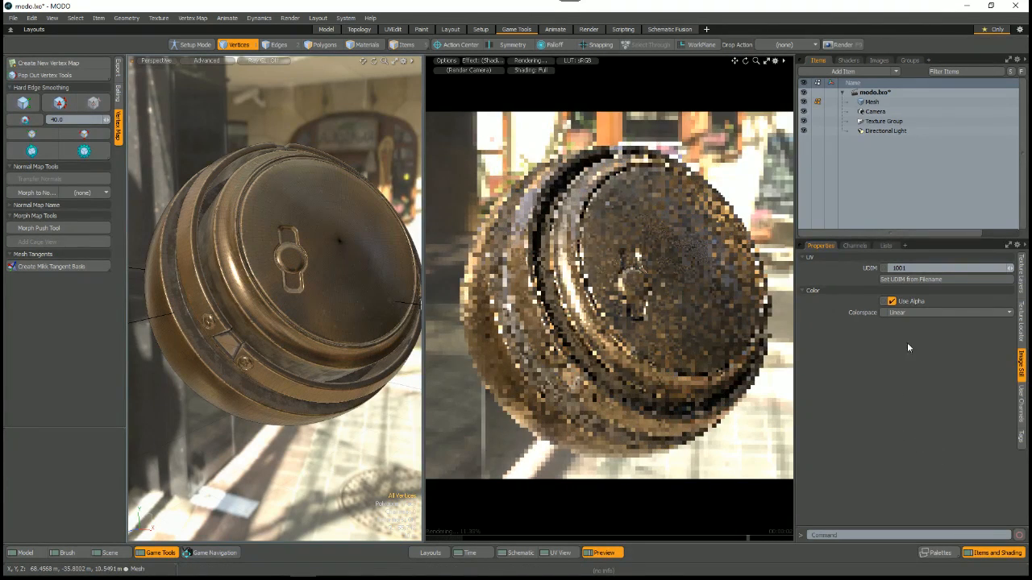
left_click(849, 61)
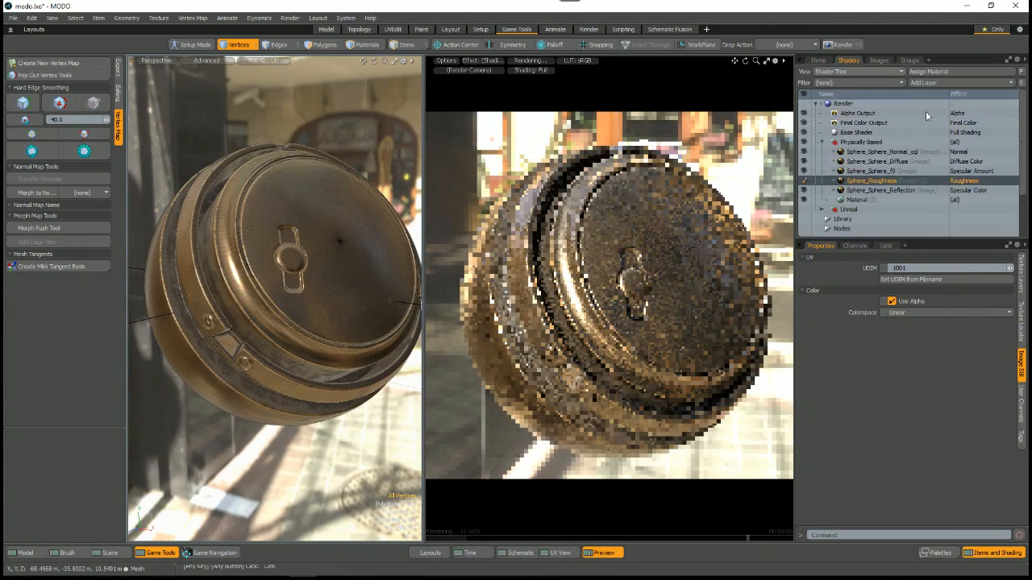
Step: Check the colorspace settings of the Sphere_Sphere_f0 and Sphere_Sphere_Diffuse images in the Physically Based group
left_click(876, 161)
left_click(872, 172)
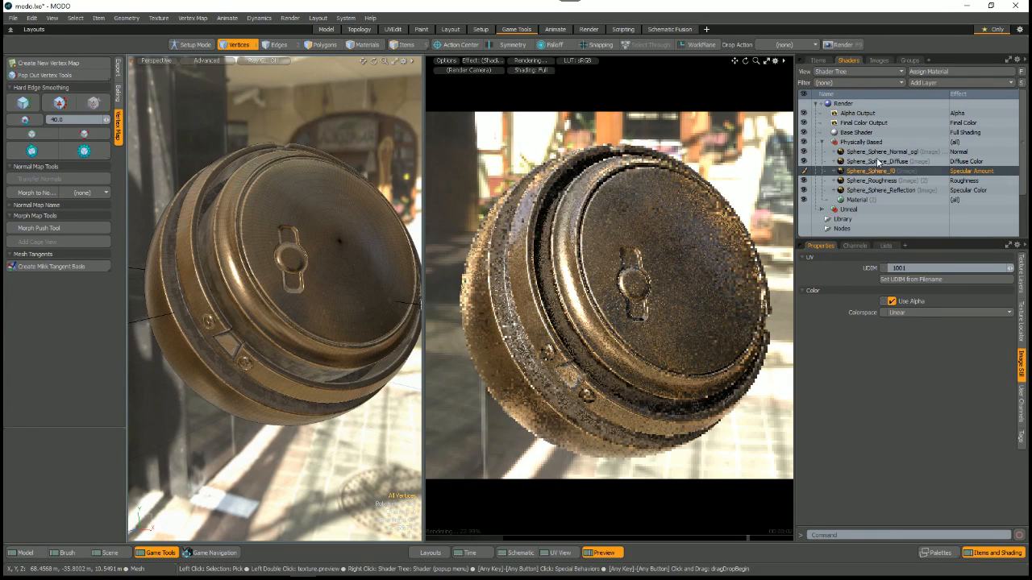
left_click(876, 162)
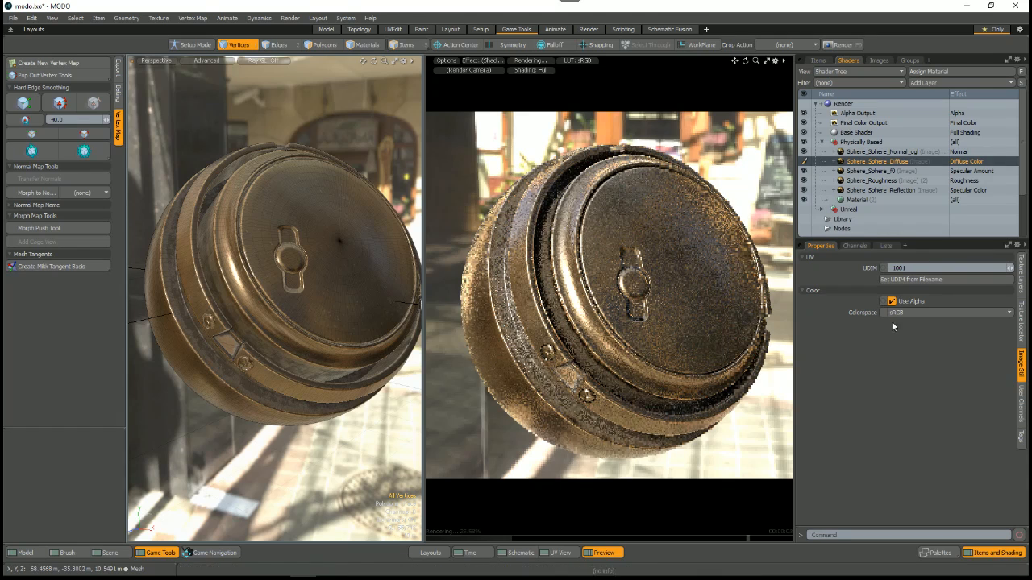
Step: Try the Linear and sRGB colorspaces on the Sphere_Sphere_Normal_ogl image, and set it back to (none)
left_click(879, 151)
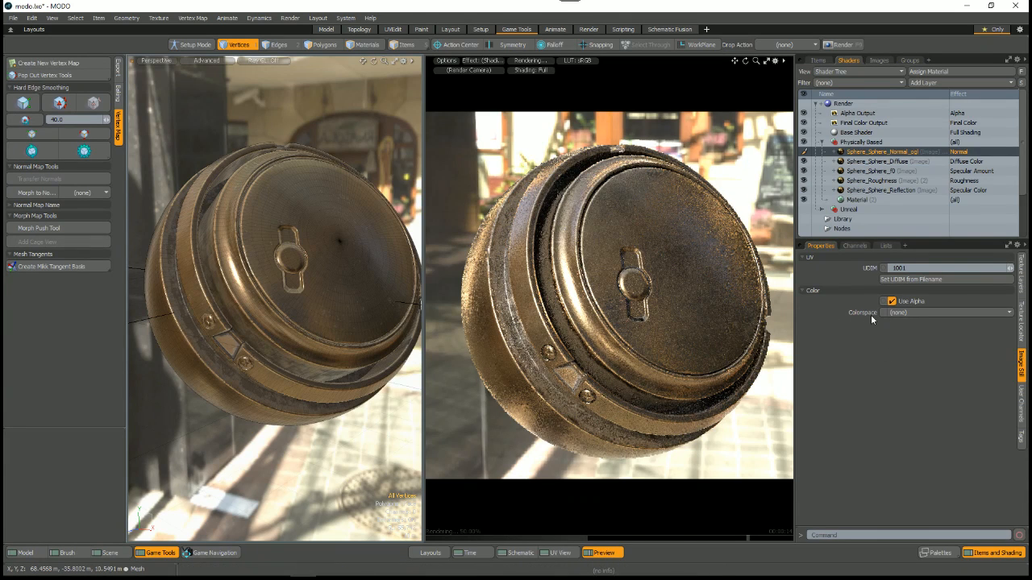
left_click(895, 312)
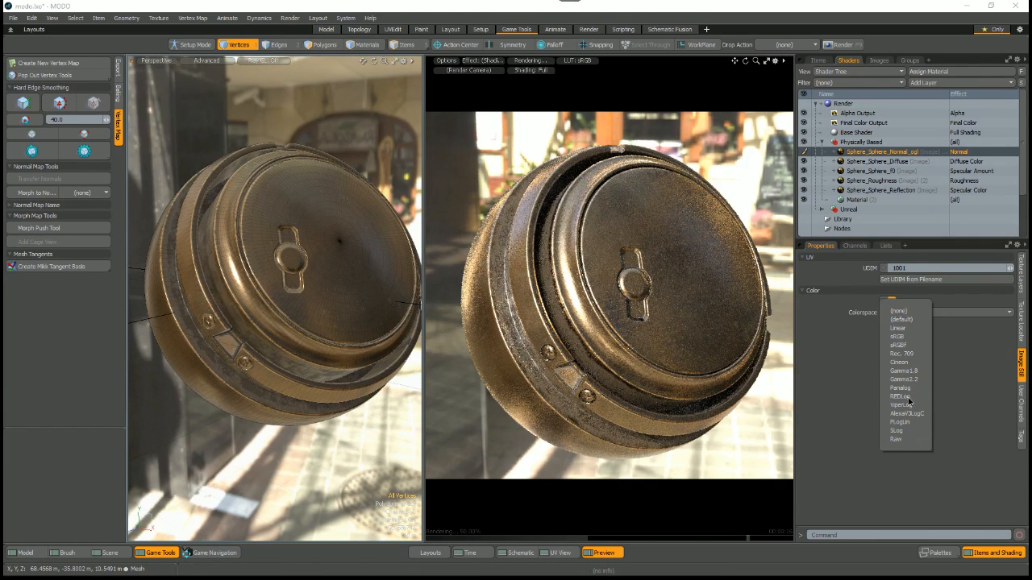
left_click(897, 328)
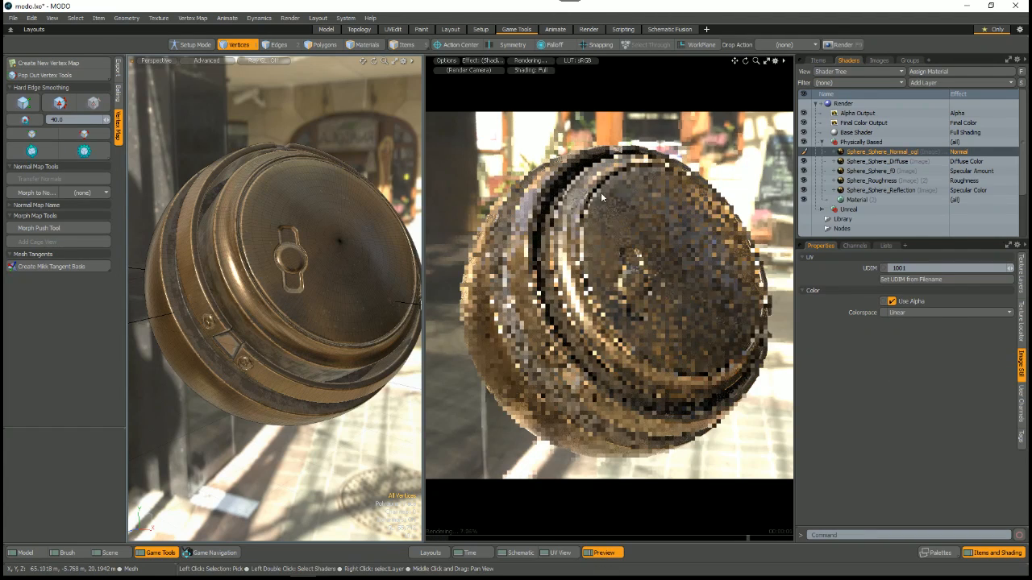
left_click(898, 312)
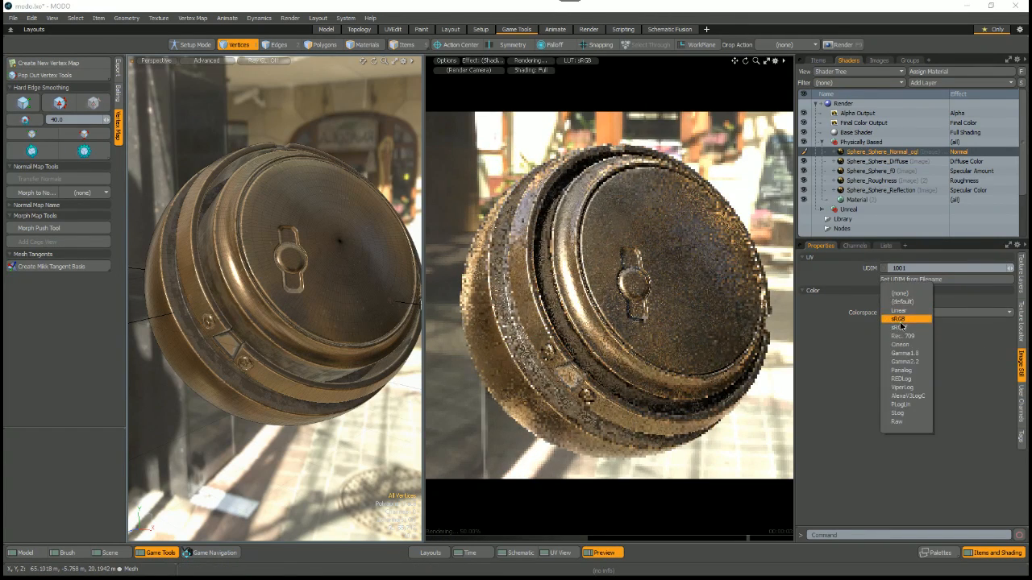
left_click(899, 321)
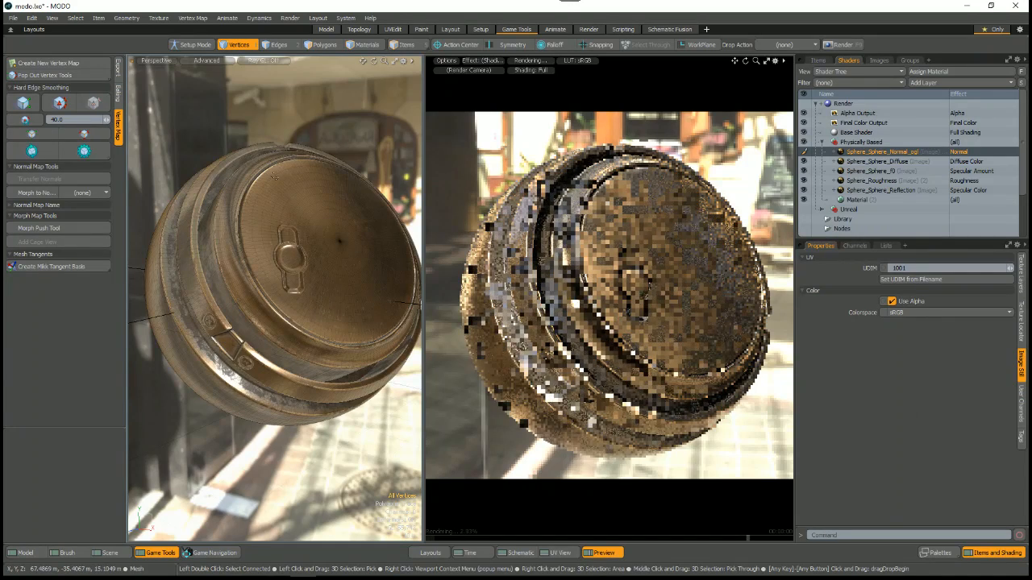
left_click(919, 312)
left_click(903, 306)
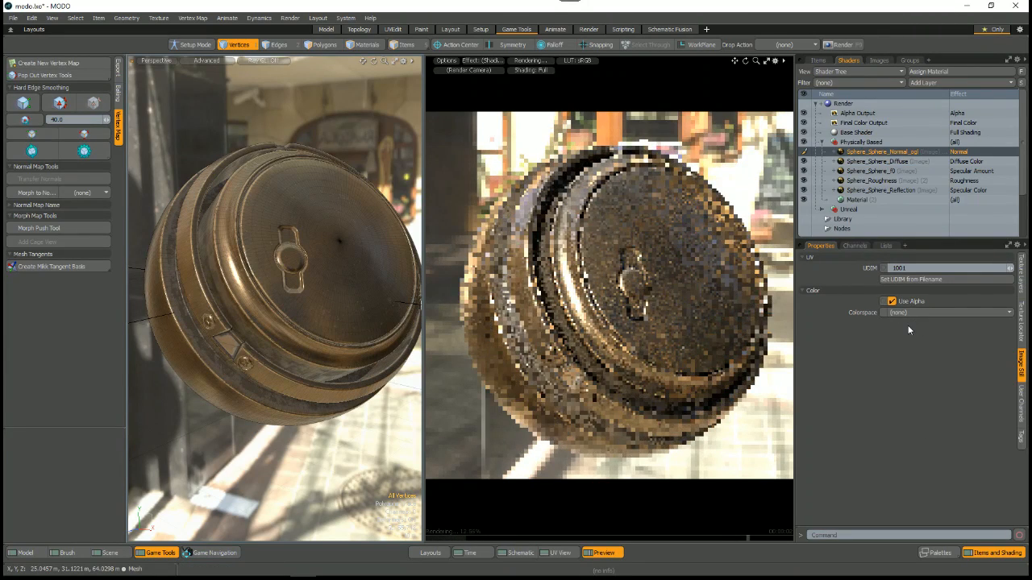
Step: Enlarge the properties area and show the Render item's Global Illumination settings to examine Environment Importance Sampling
left_click_drag(853, 239, 838, 196)
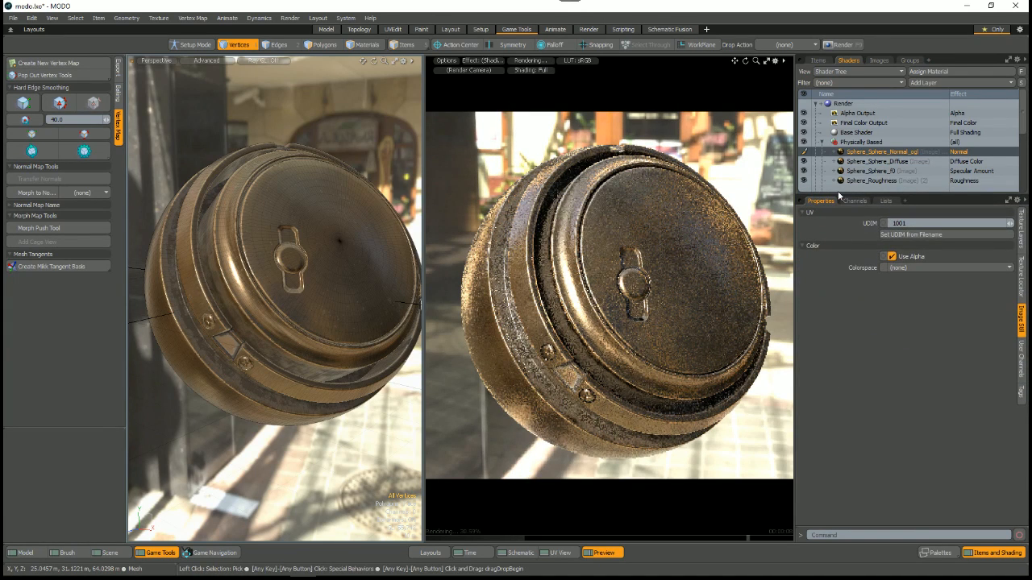
left_click(843, 104)
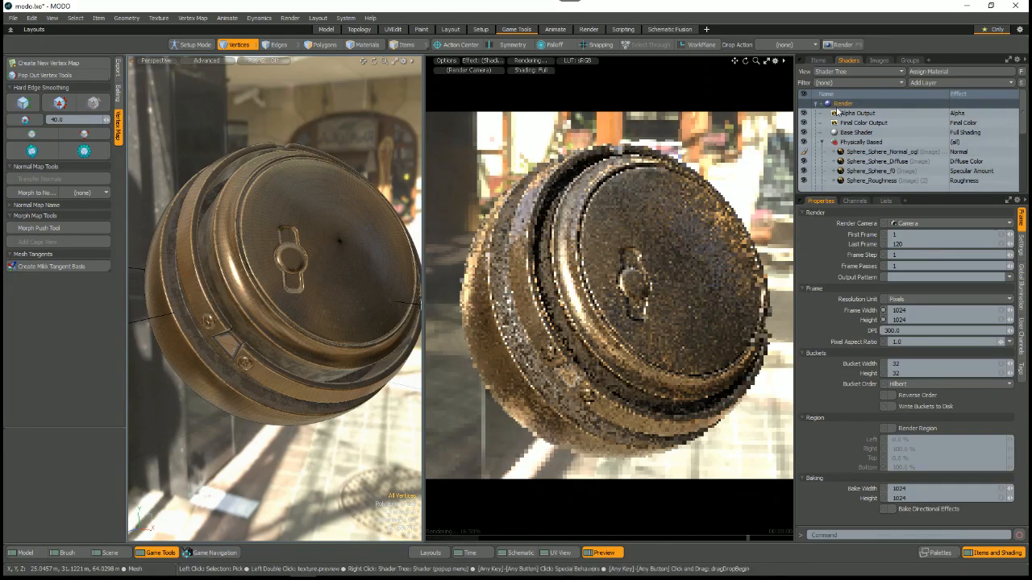
left_click(1022, 290)
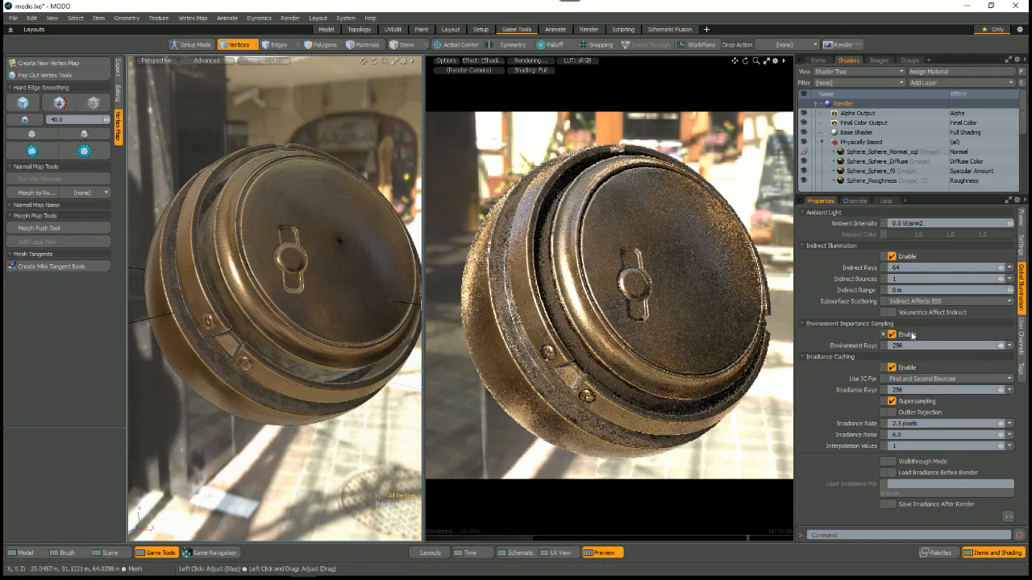
mouse_move(885, 335)
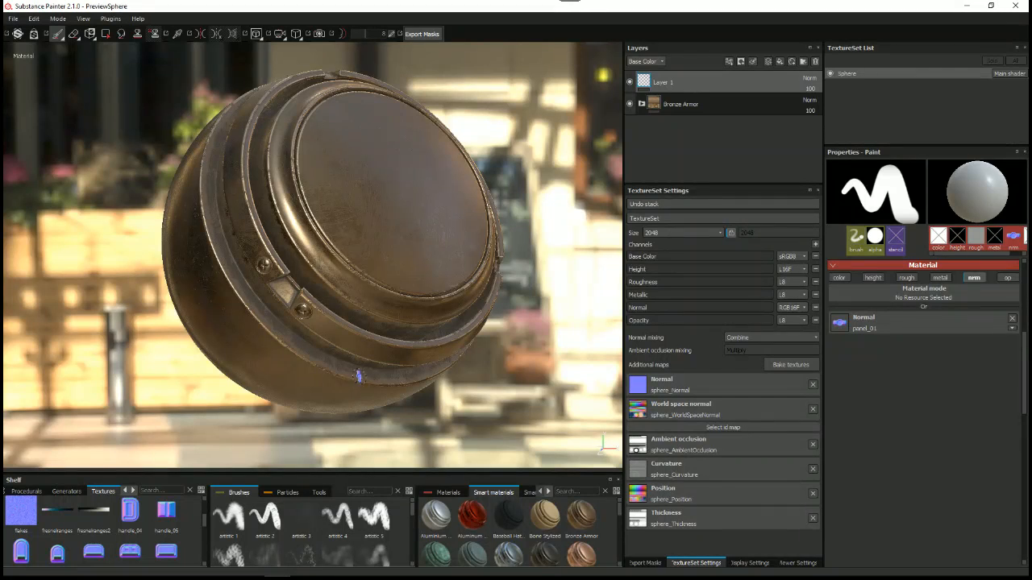
Step: Switch to Substance Painter, open the texture export configuration, and show the Arnold preset's output maps in a widened dialog
right_click(555, 159)
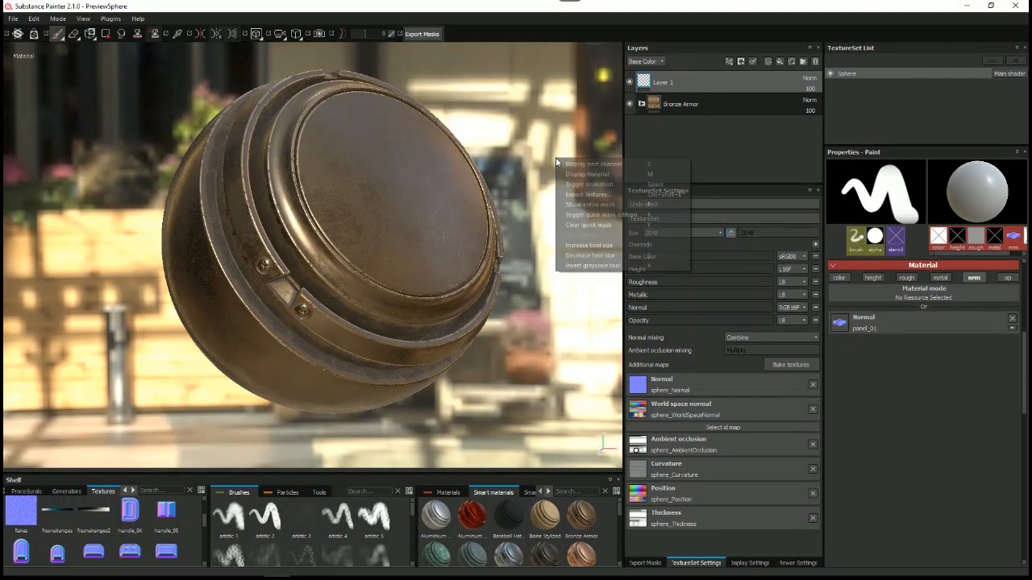
left_click(582, 194)
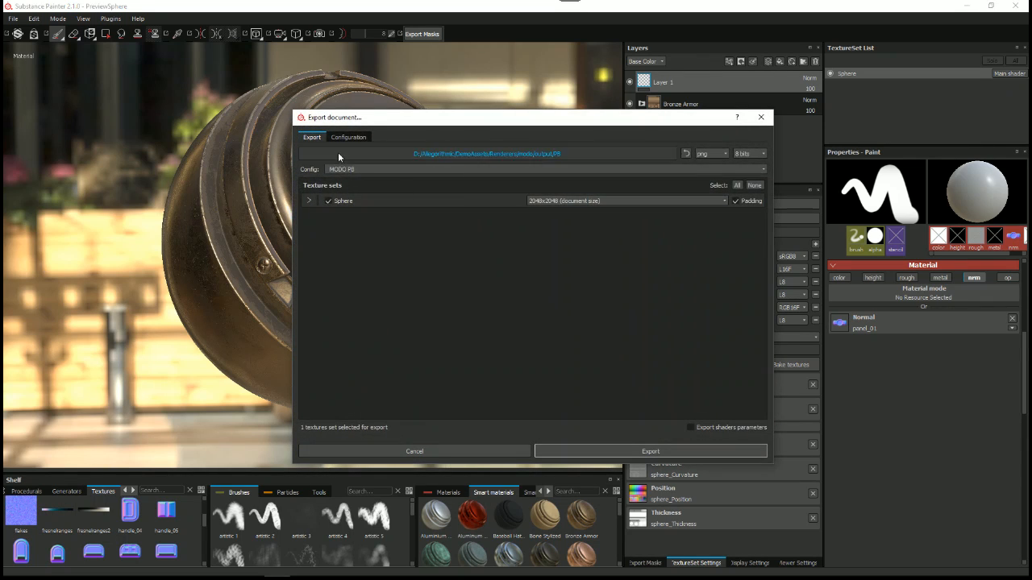
left_click(345, 139)
left_click(330, 184)
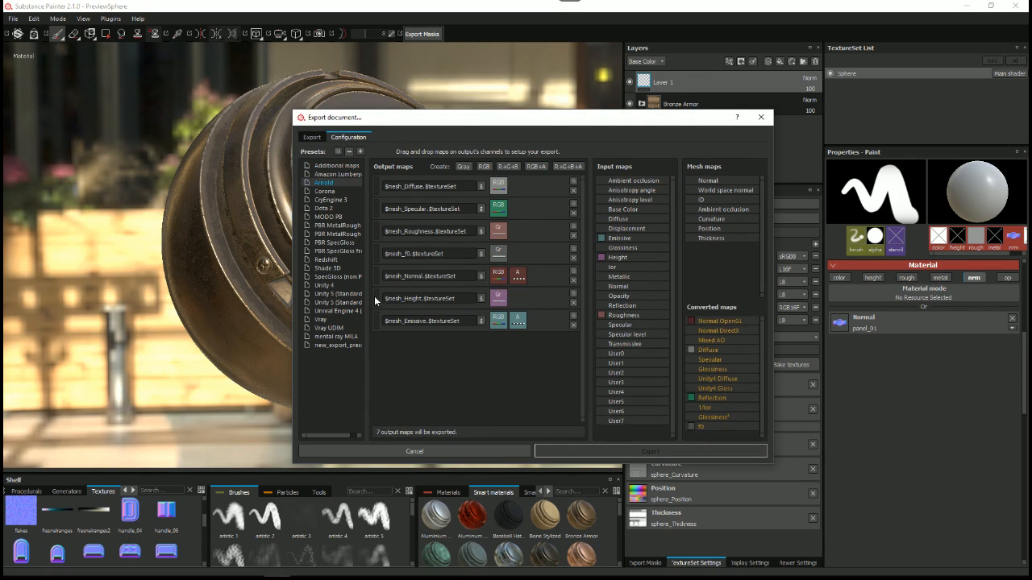
left_click_drag(292, 274, 197, 271)
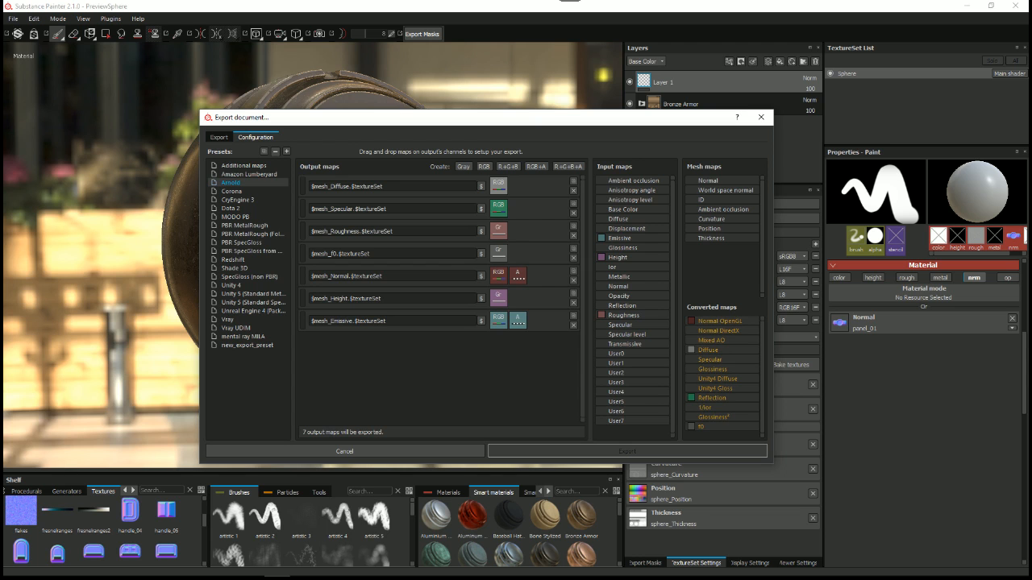
Step: Switch to the browser to show the Substance Painter Sample Scene Mesh page on Substance Share, and move it away
key("alt+Tab")
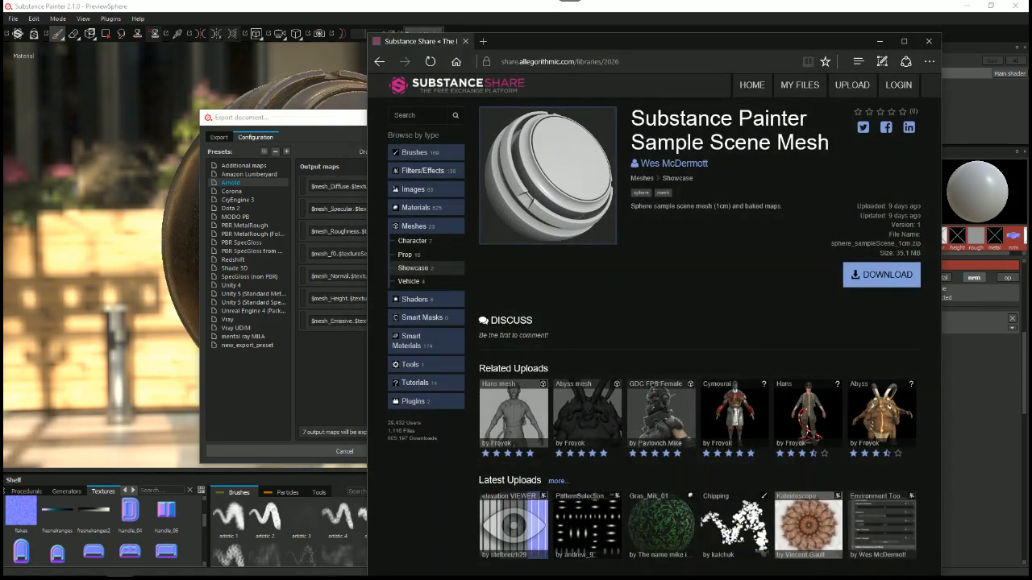
mouse_move(785, 44)
left_mouse_down()
mouse_move(212, 133)
mouse_move(0, 153)
left_mouse_up()
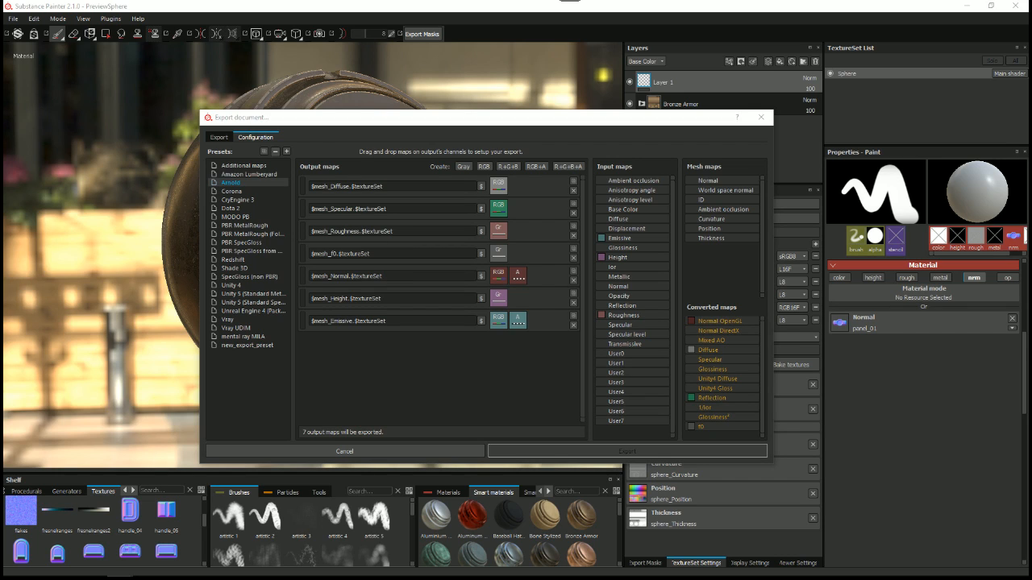
Step: Bring the Substance documentation window into view, widen it, and open Substance Painter's External Rendering Setup page under Misc
left_click_drag(0, 323, 443, 50)
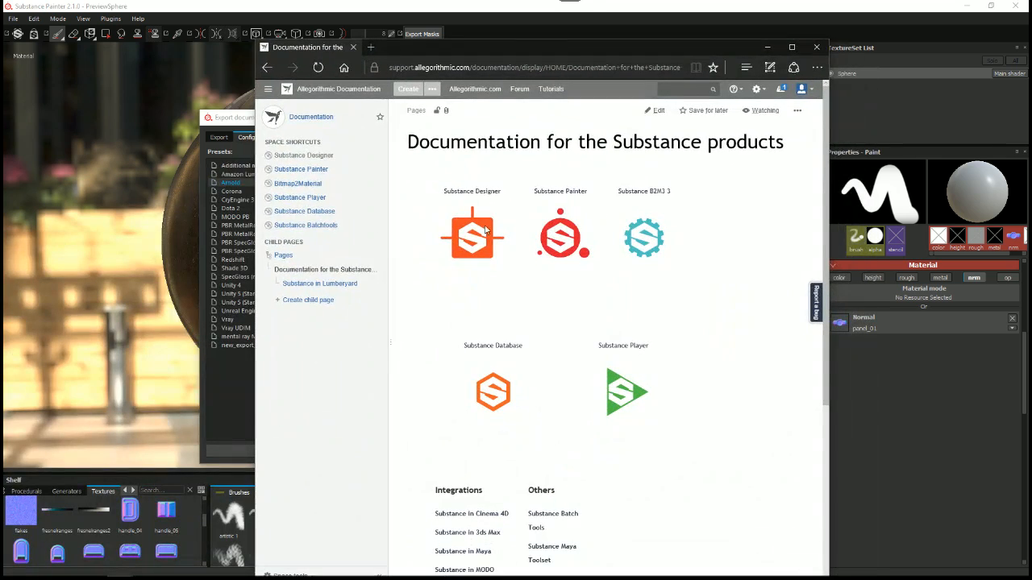
left_click_drag(253, 210, 138, 209)
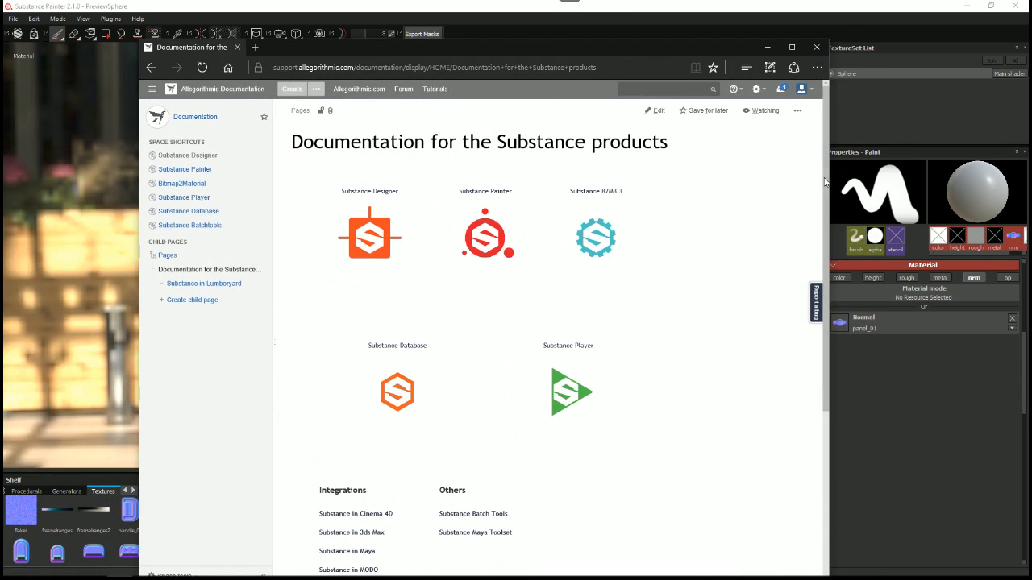
left_click_drag(457, 60, 481, 43)
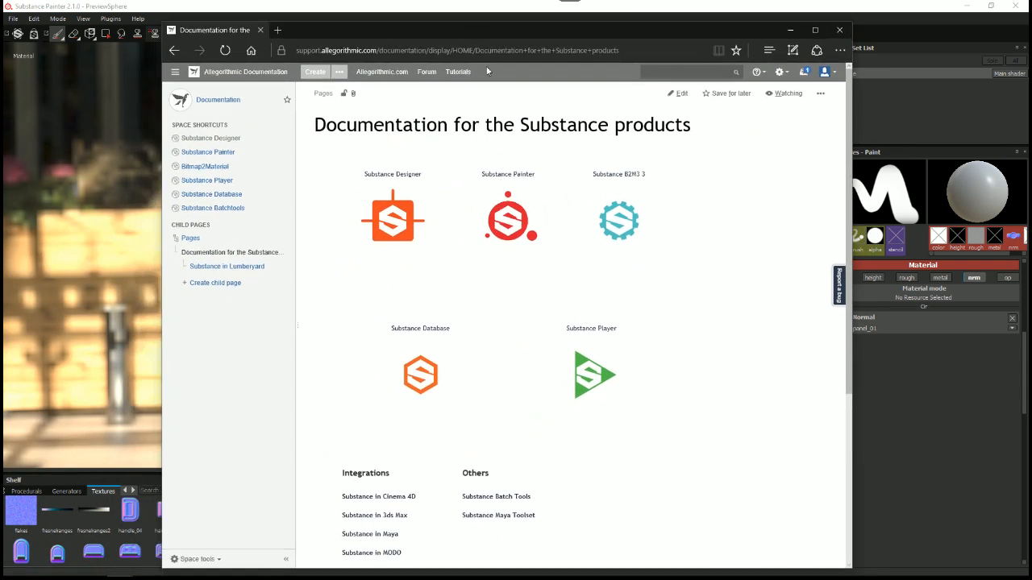
left_click(505, 175)
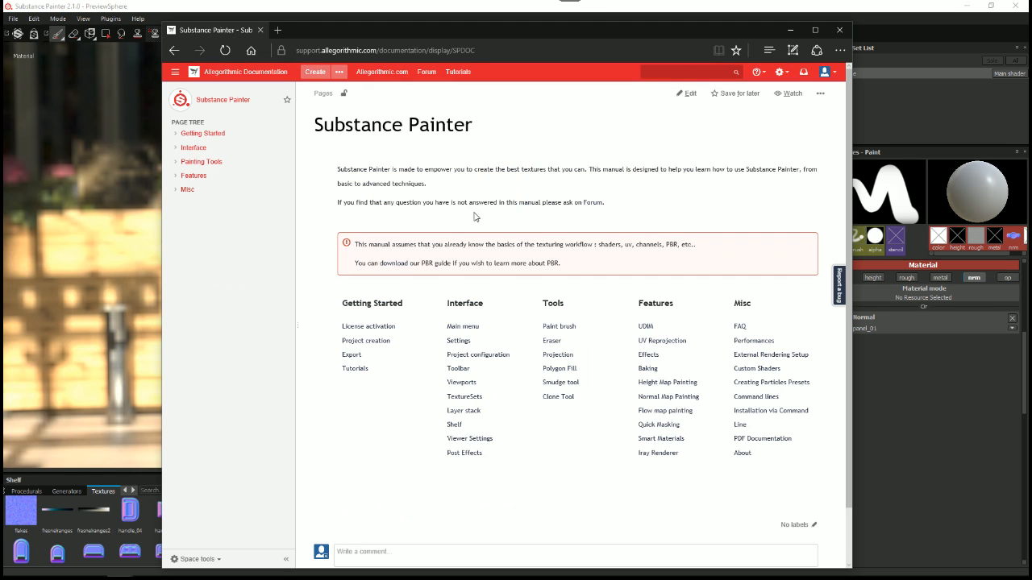
left_click(183, 193)
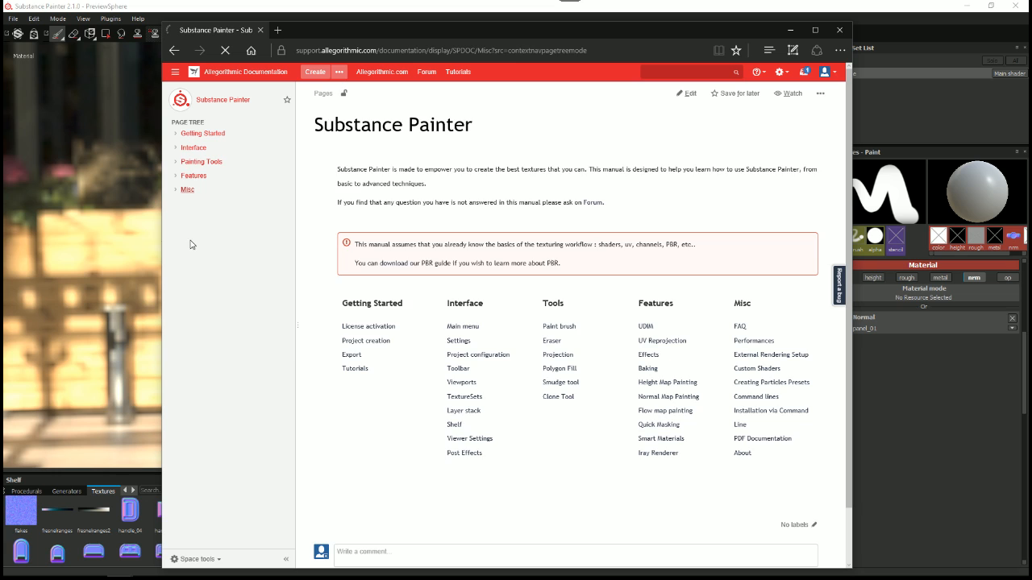
left_click(213, 233)
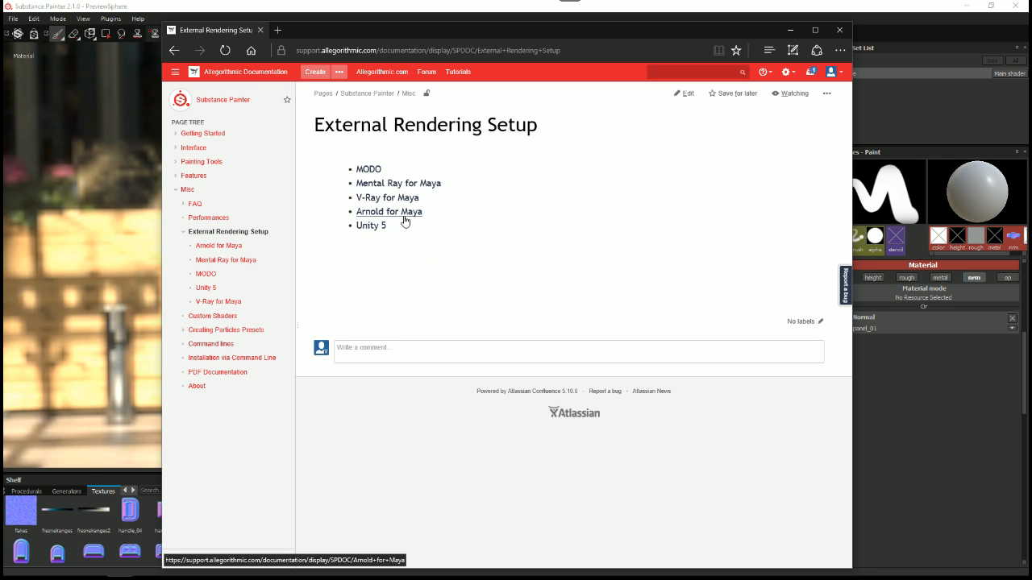
Step: Highlight the address of the External Rendering Setup page, and close the documentation window
left_click(575, 51)
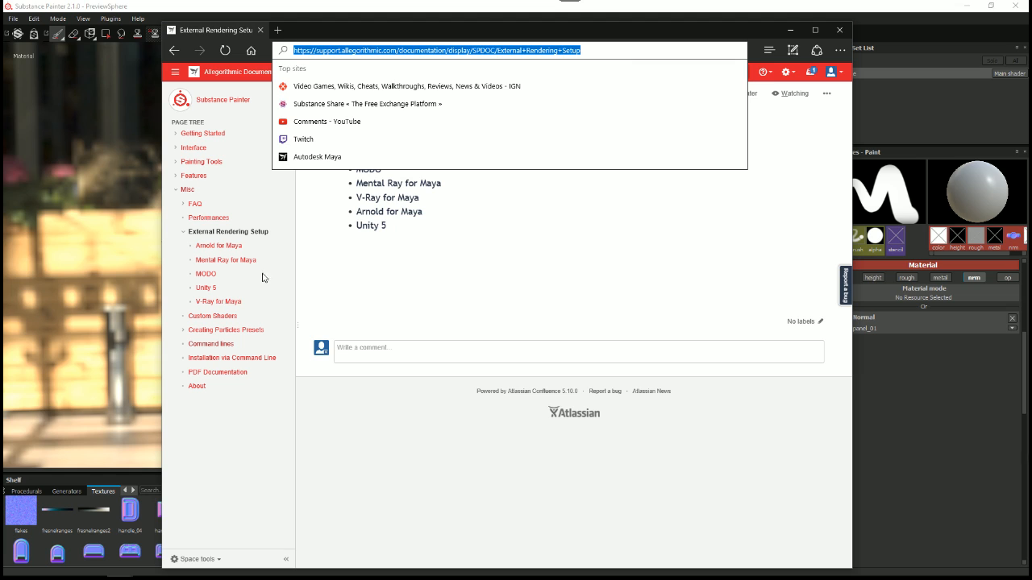
key("Escape")
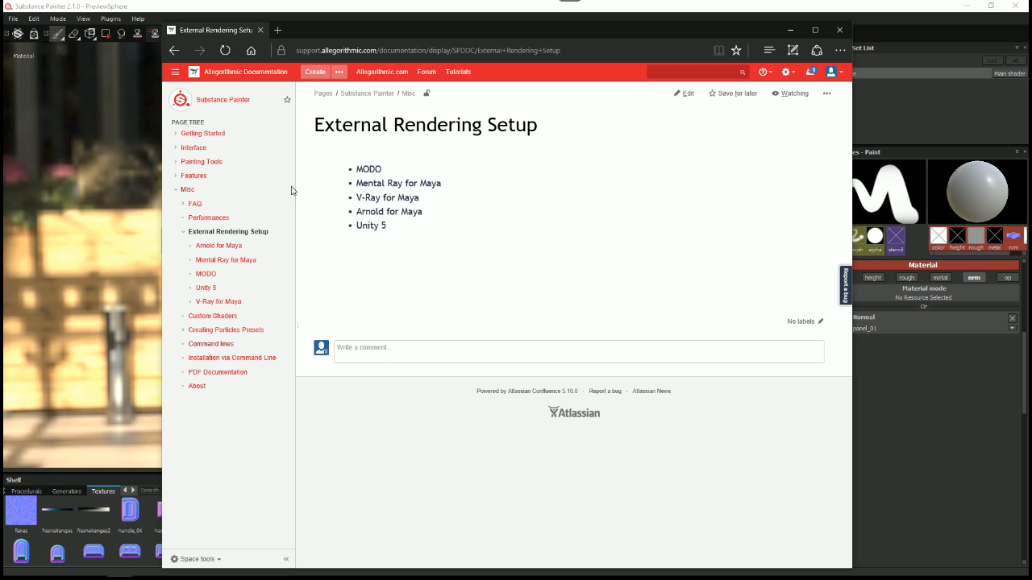
left_click(835, 34)
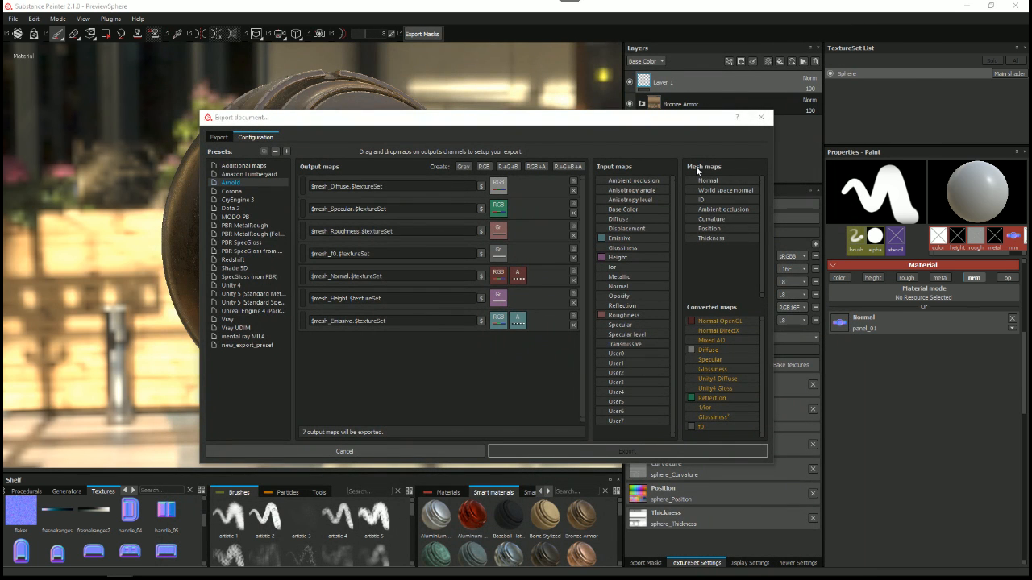
left_click_drag(250, 121, 215, 105)
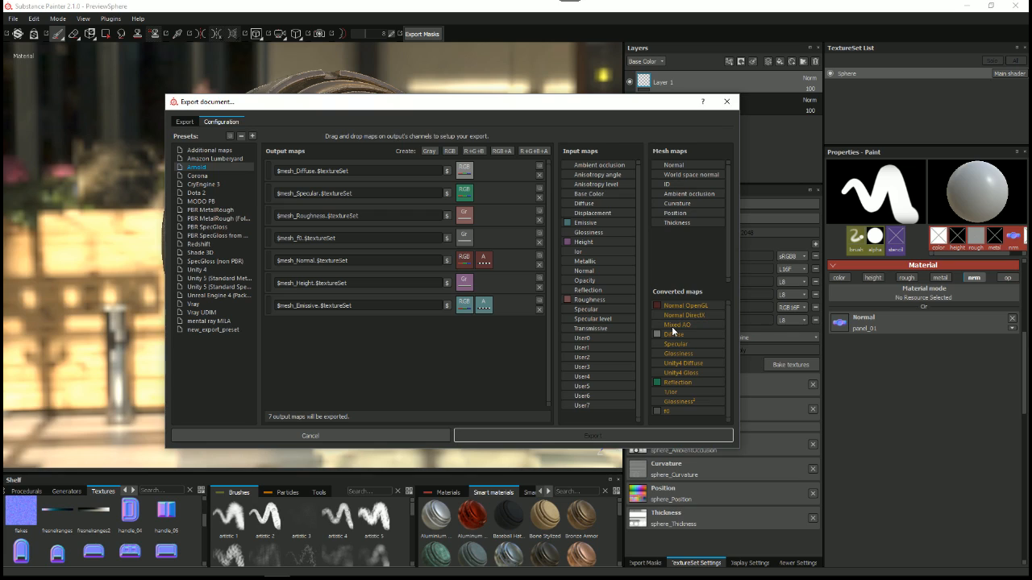
left_click(328, 578)
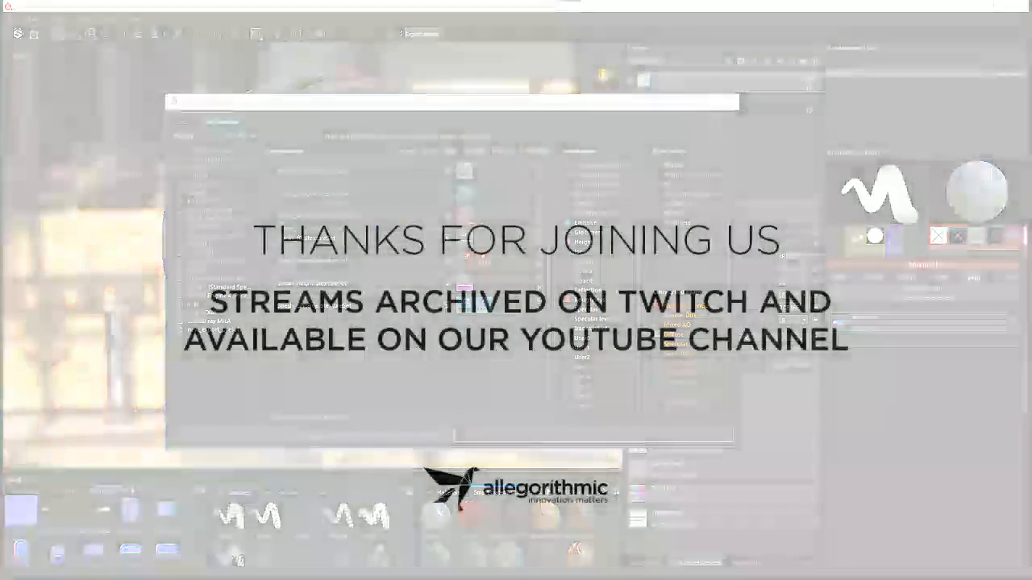